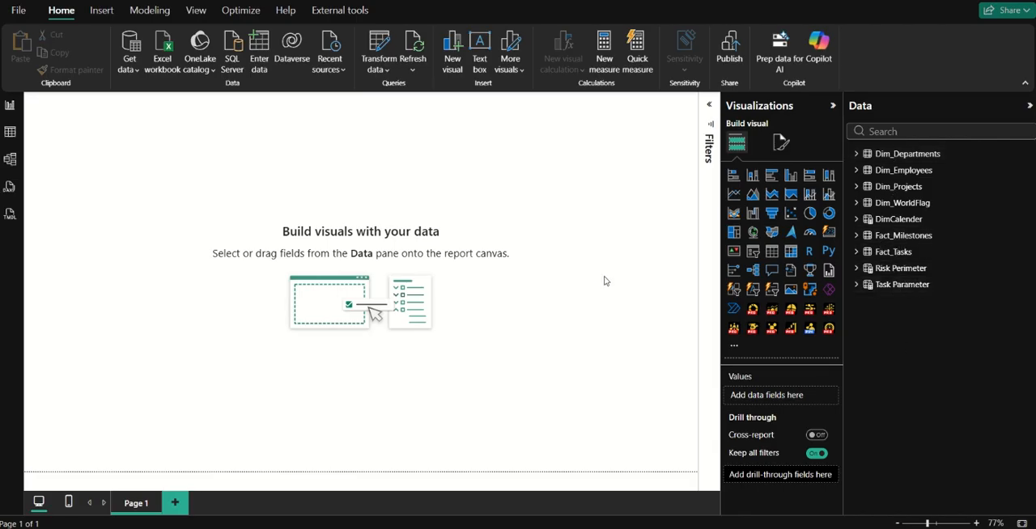
Create an empty manually entered table named Calculated Table and load it into the model.
scroll(458, 250, "up", 1)
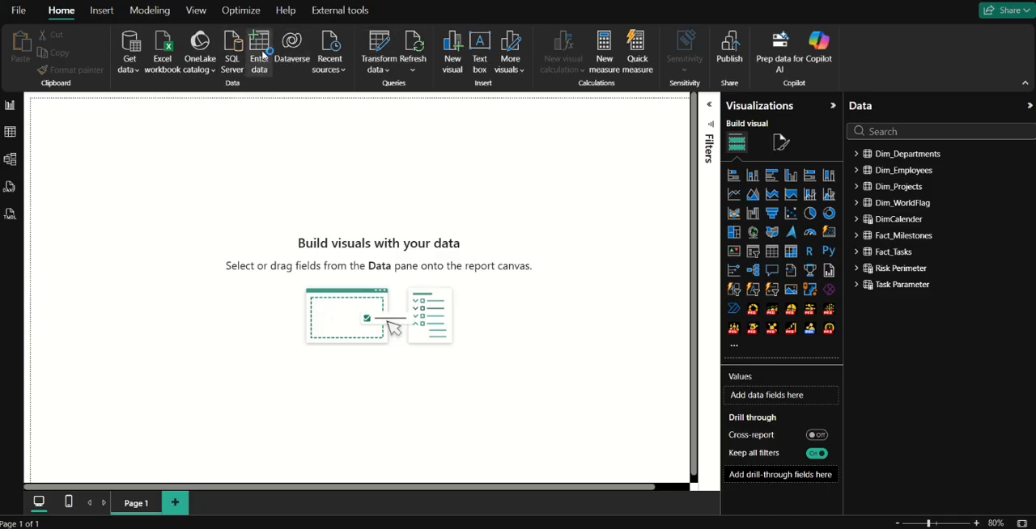
left_click(269, 69)
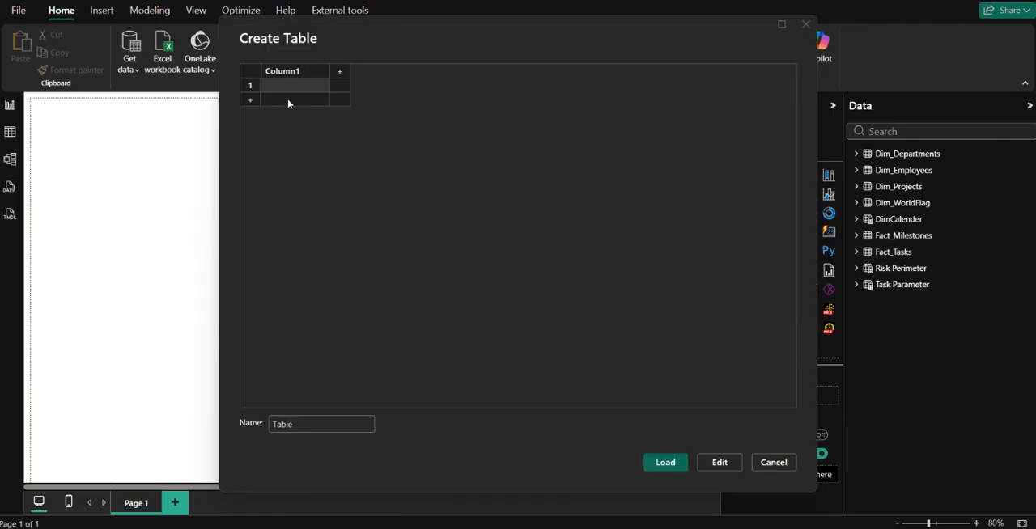
left_click_drag(301, 420, 272, 429)
type("CA")
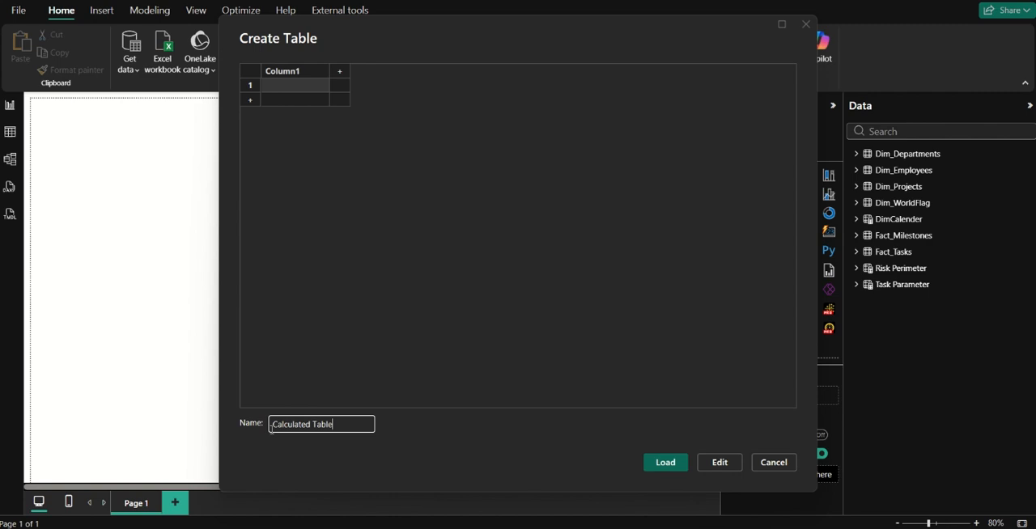
left_click(665, 462)
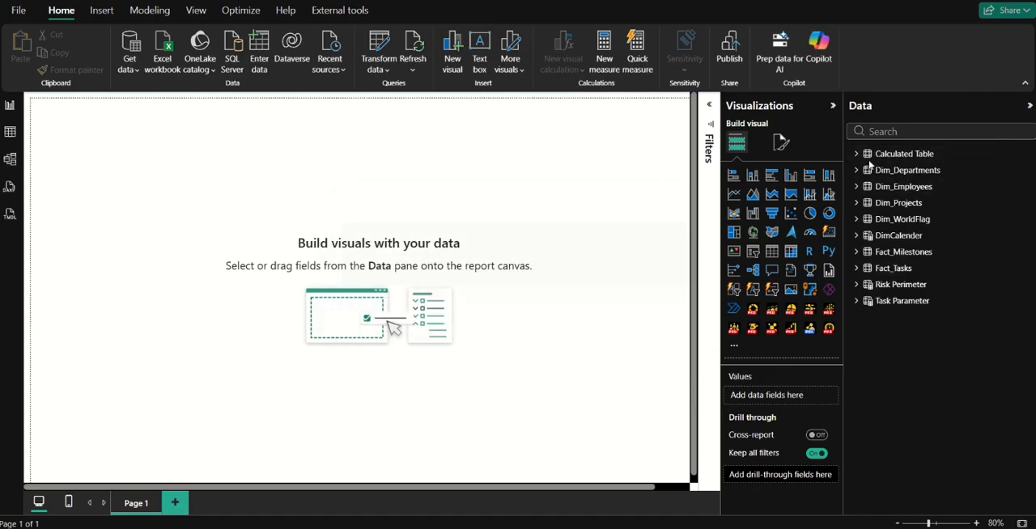
Add a new measure to Calculated Table and name it Total Projects.
left_click(857, 155)
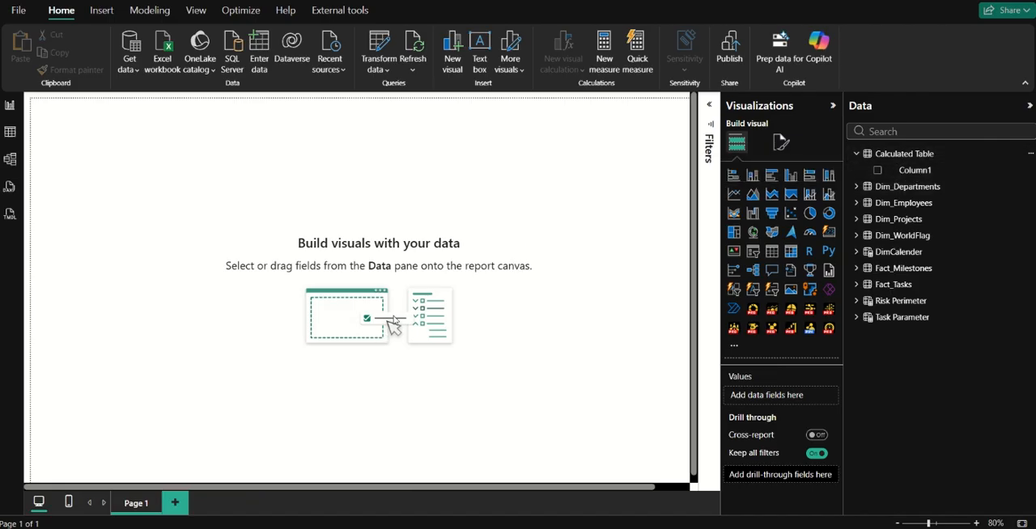
right_click(919, 159)
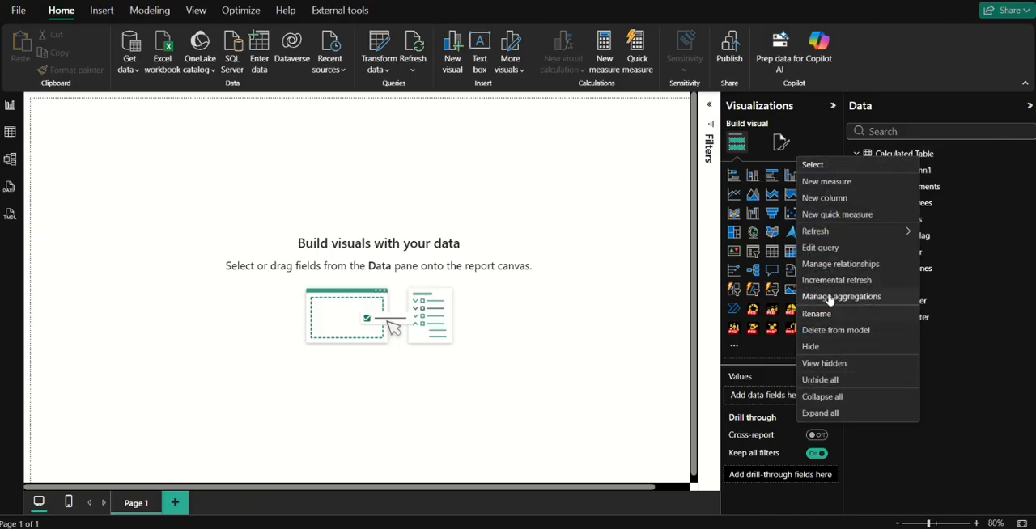
left_click(821, 183)
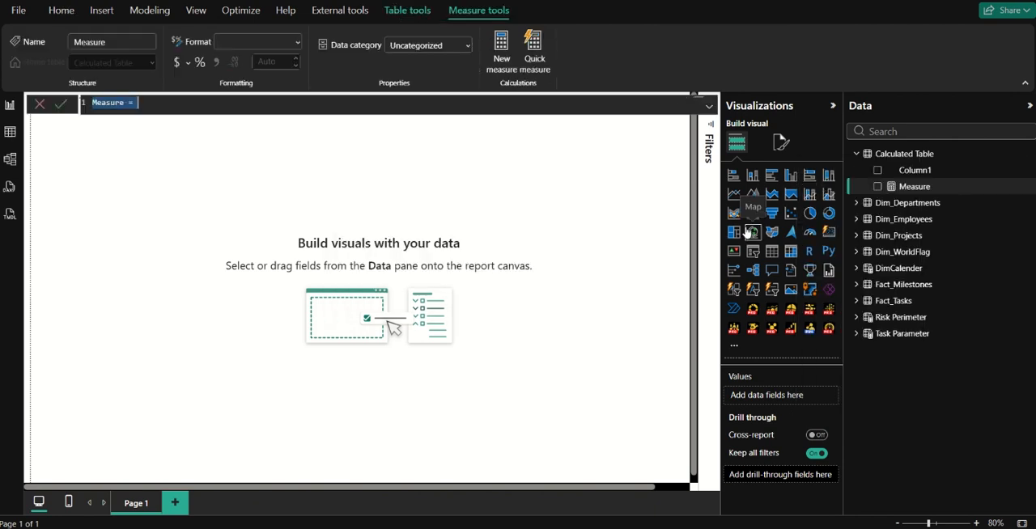
type("TOta")
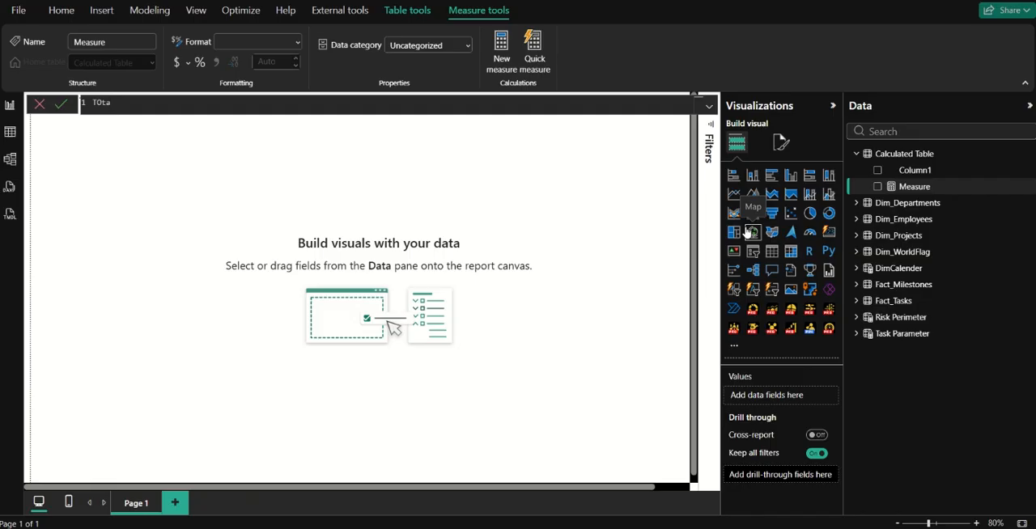
type("ltal Projects = count")
key("BackSpace")
key("BackSpace")
key("BackSpace")
key("BackSpace")
key("BackSpace")
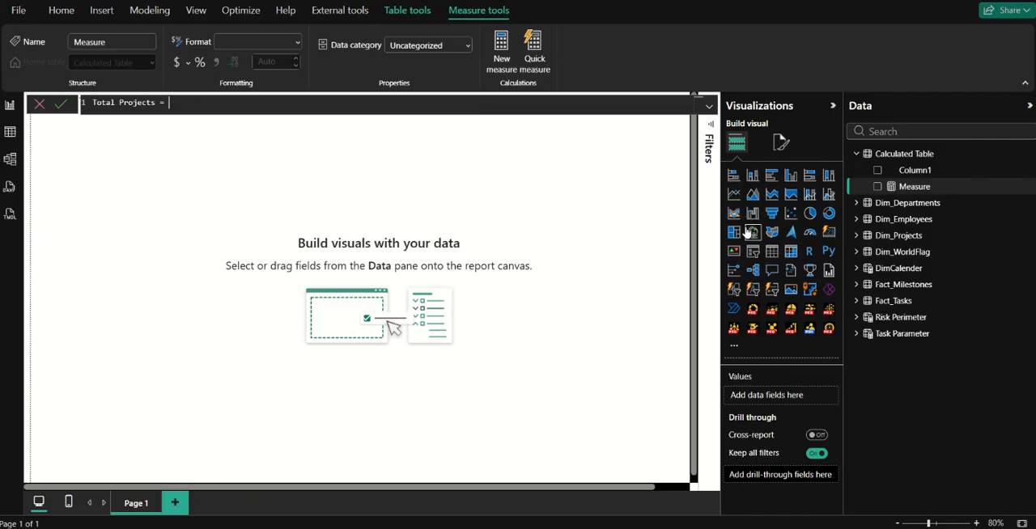
Define the Total Projects measure as DISTINCTCOUNT(Dim_Projects[ProjectID]) and commit it.
type("distin")
key("Tab")
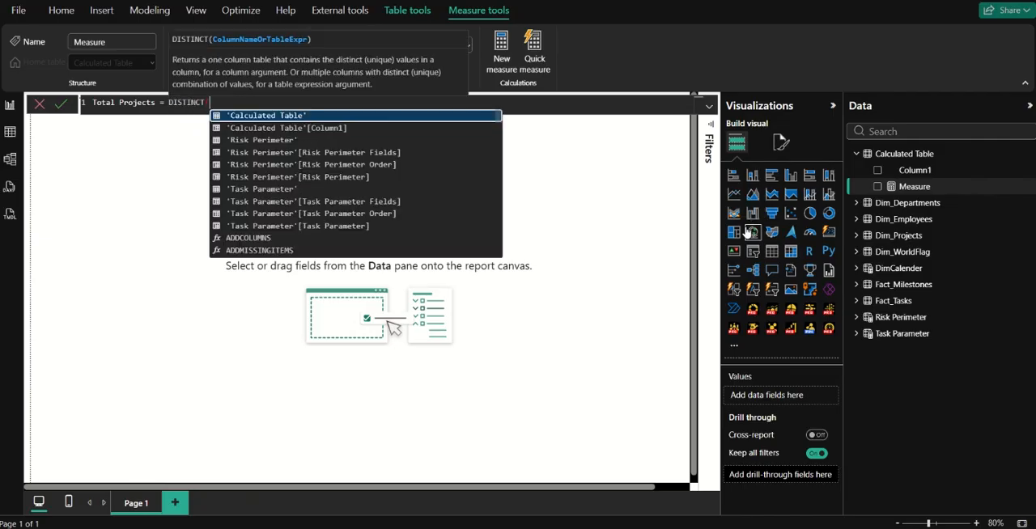
key("BackSpace")
type("c")
key("Tab")
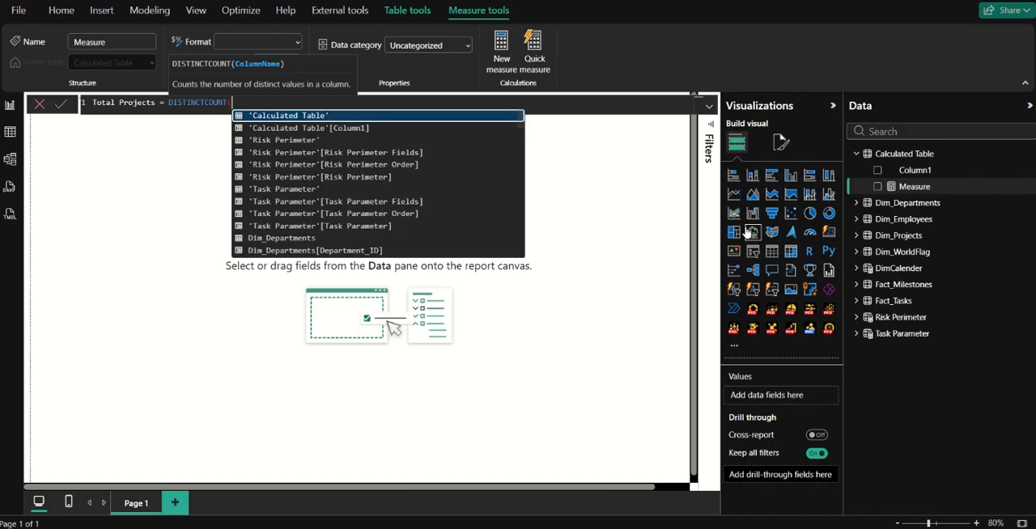
type("projectid")
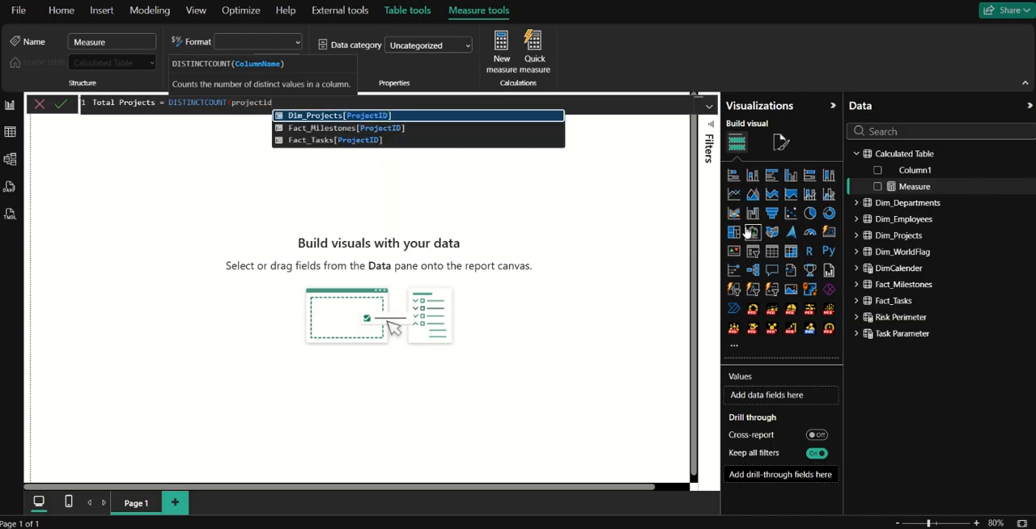
key("Tab")
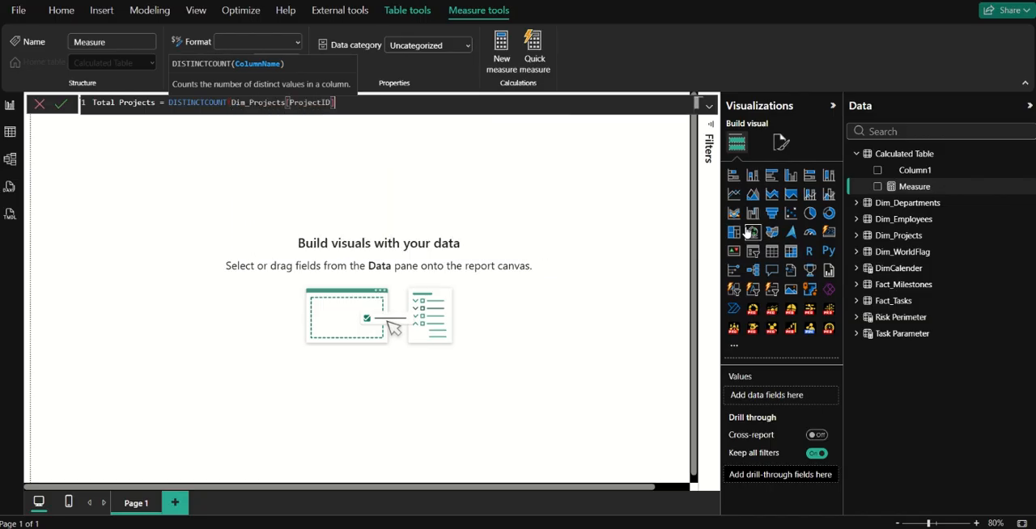
type(")")
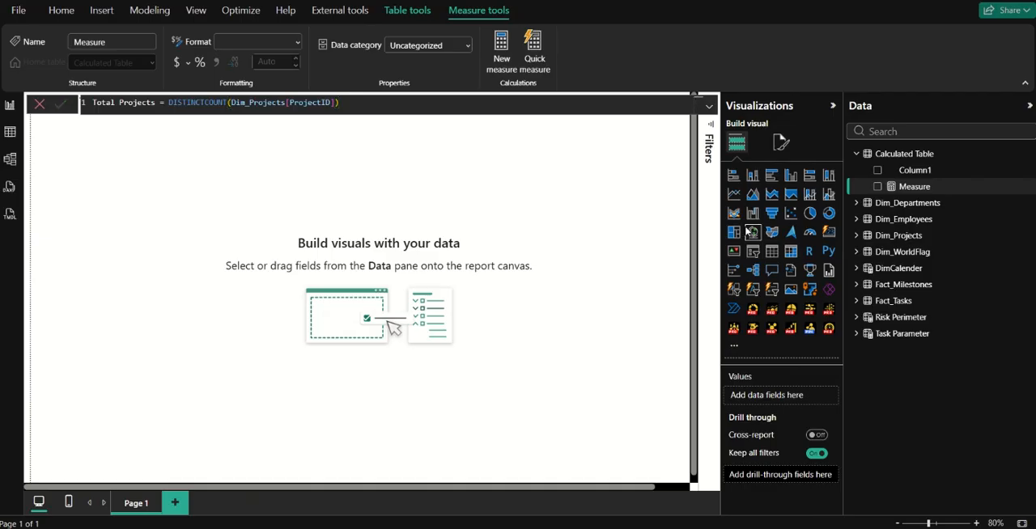
key("Return")
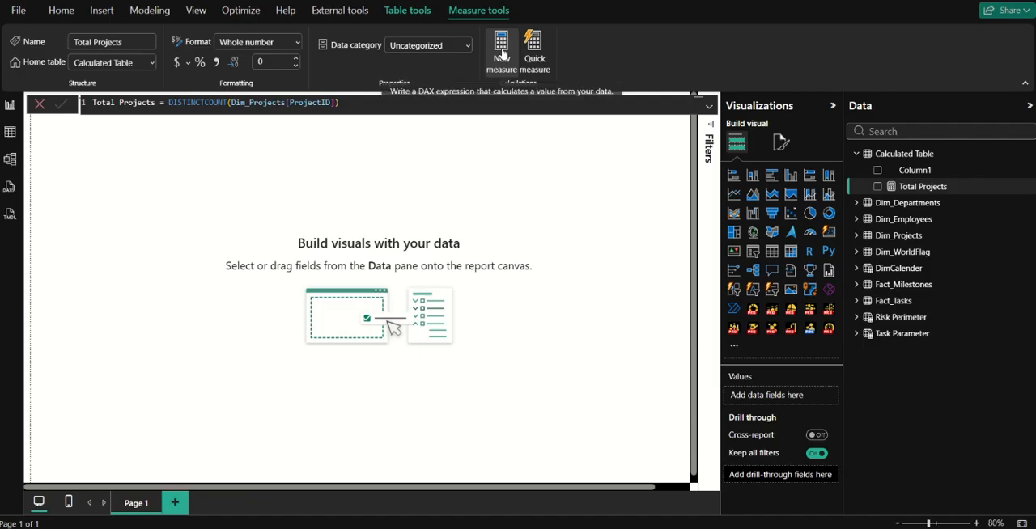
Add another measure to Calculated Table named Project Completed, with its formula starting on a new line.
left_click(935, 187)
left_click(846, 228)
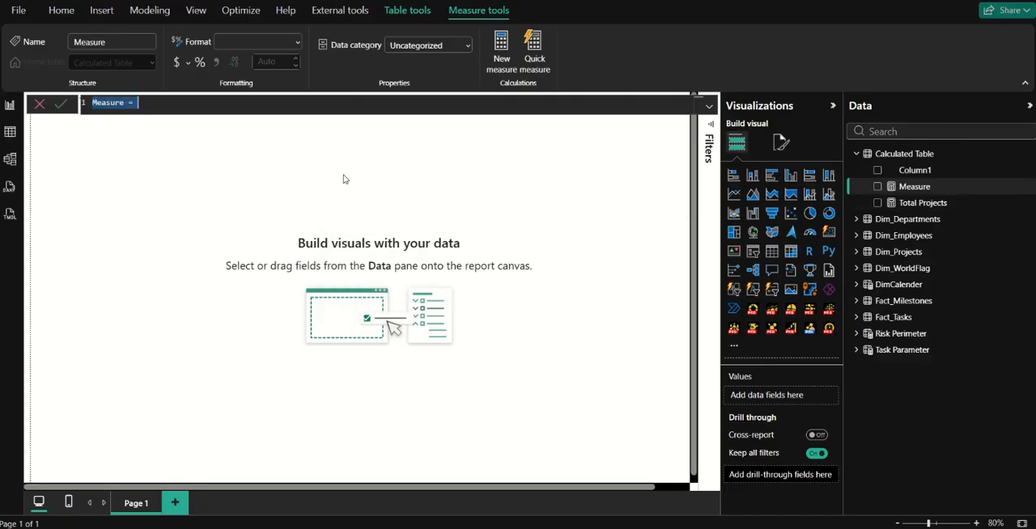
type("Project")
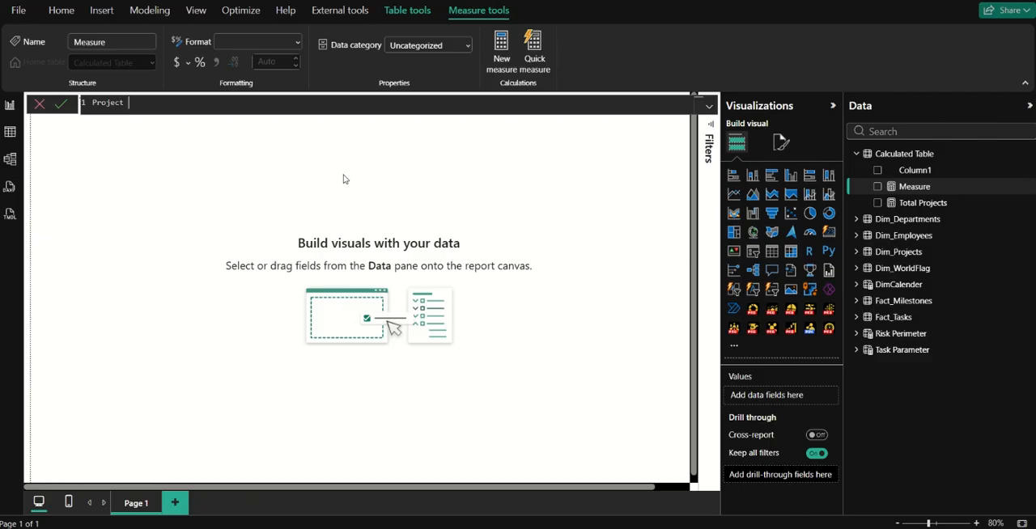
type(" Complete")
key("BackSpace")
key("shift+Return")
type("calcu")
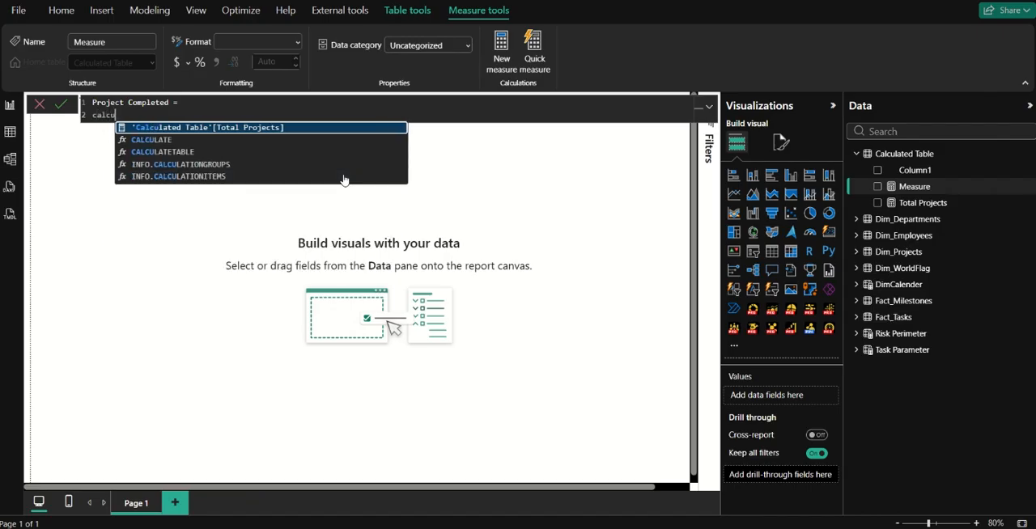
key("Tab")
key("ctrl+z")
key("ctrl+z")
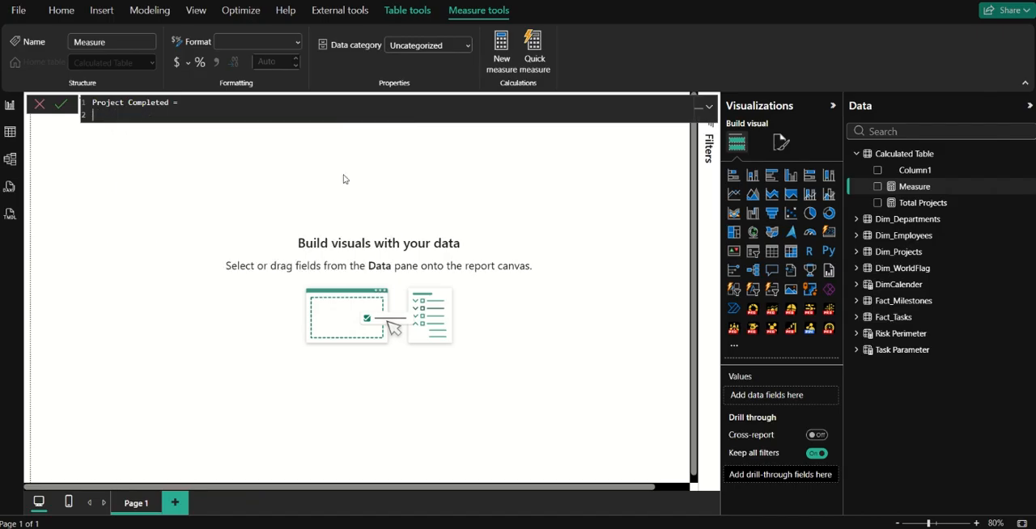
Begin the Project Completed formula with CALCULATE, placing [Total Projects] on its own line as the expression.
type("calcu")
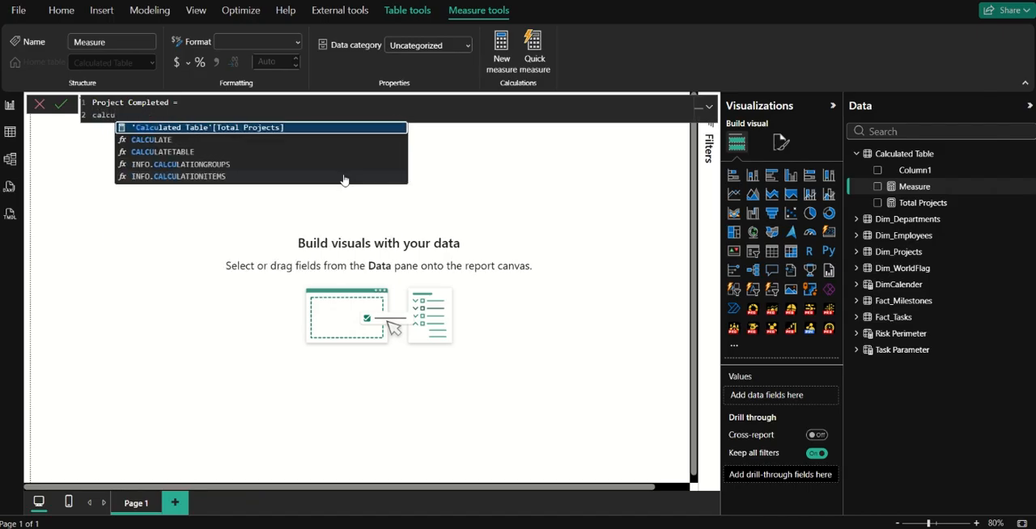
key("Down")
key("Tab")
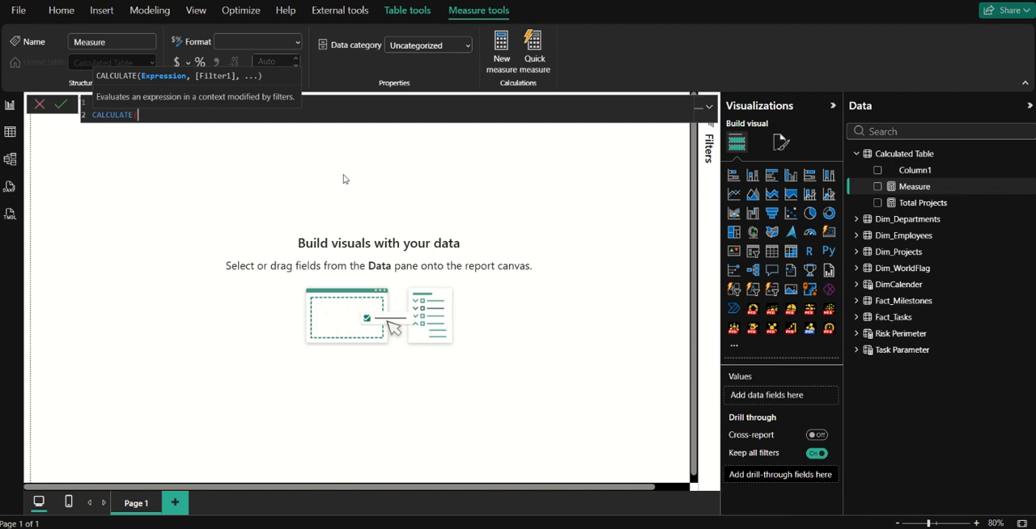
type("[tot")
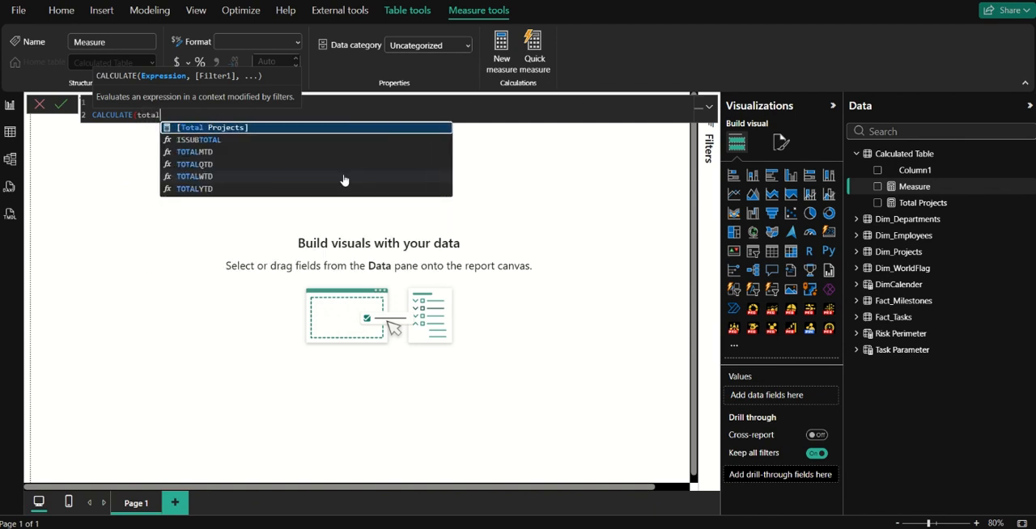
key("Tab")
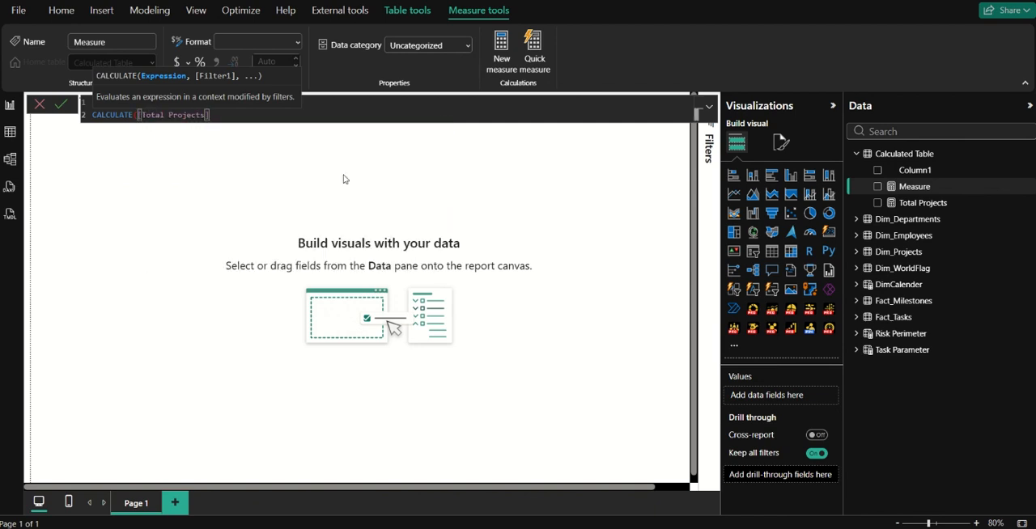
key("Left")
key("Left")
key("Left")
key("Left")
key("Left")
key("Left")
key("Left")
key("Left")
key("Left")
key("Left")
key("Left")
key("Left")
key("Left")
key("Left")
key("Left")
key("Left")
key("shift+Return")
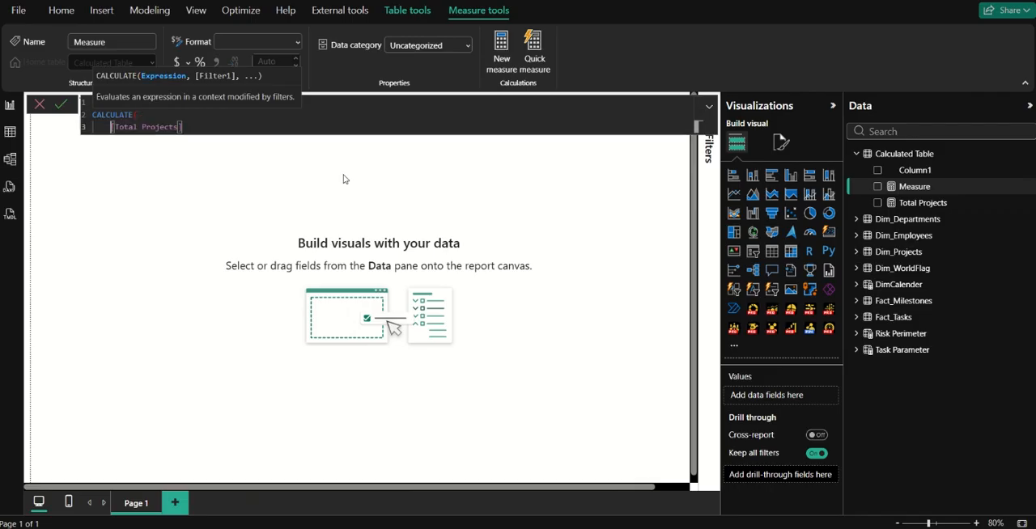
type(",")
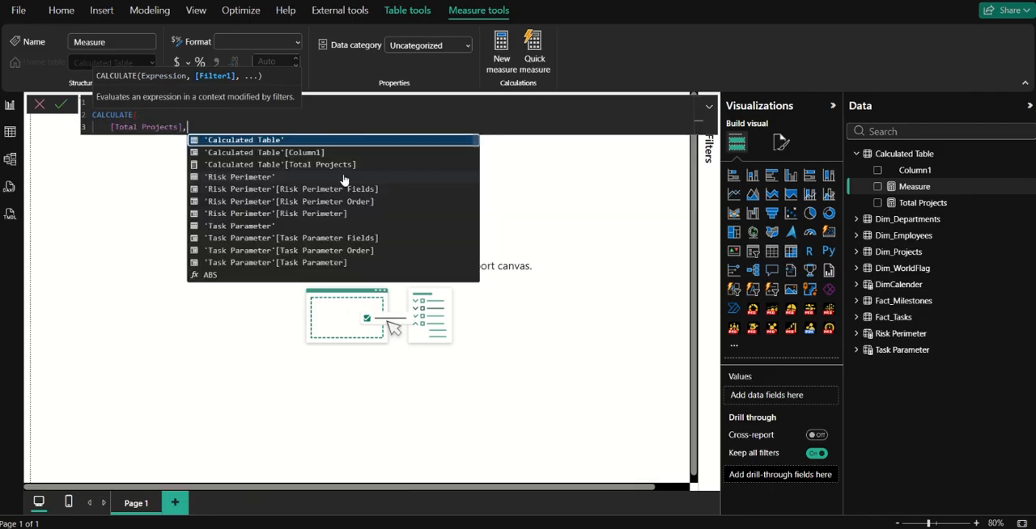
key("shift+Return")
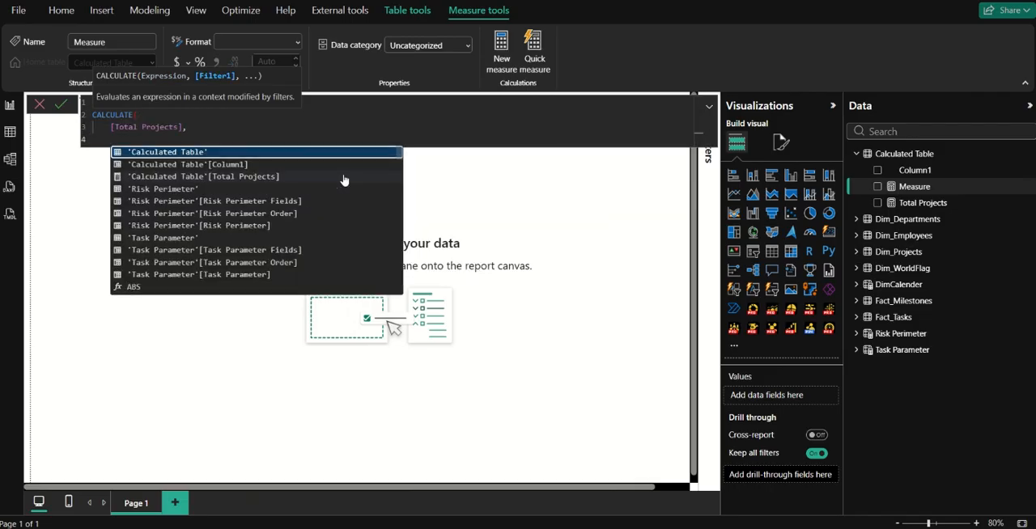
Add the filter Dim_Projects[Status] = "Completed" to the CALCULATE formula, close it and commit the measure.
type("project")
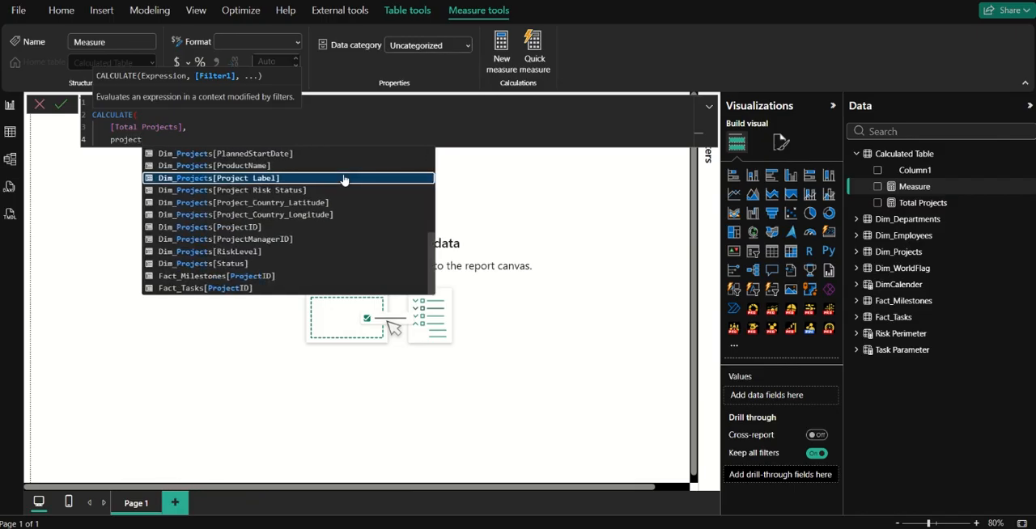
left_click(246, 265)
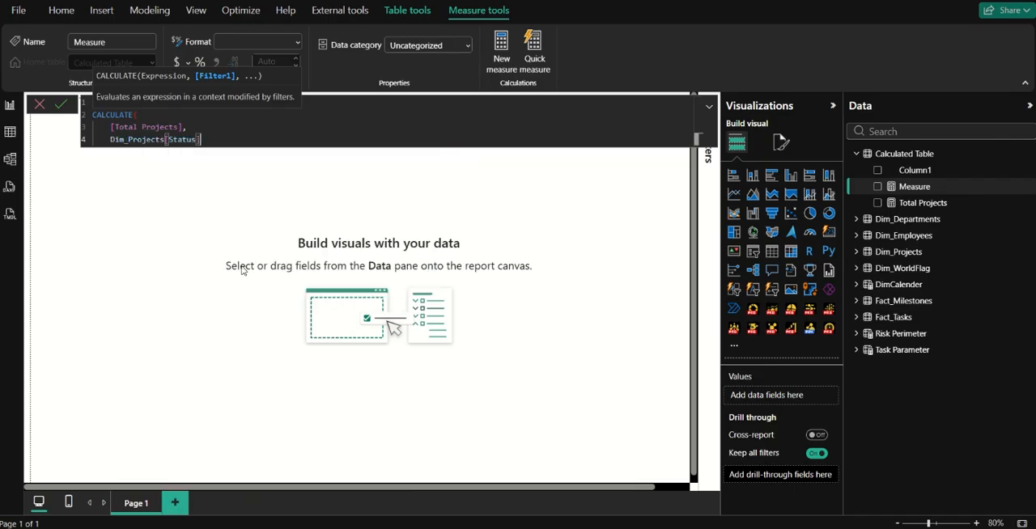
type("=")
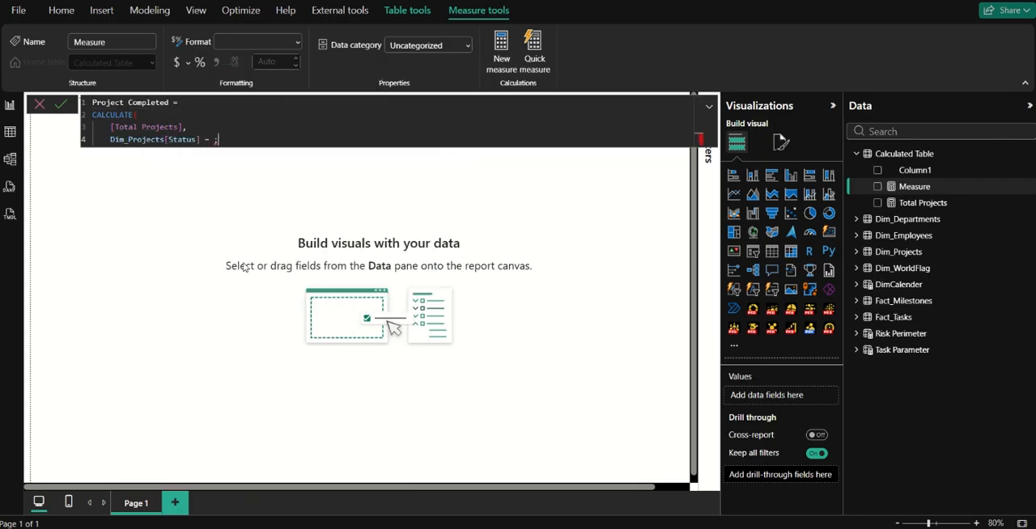
type(" \"Completed\"")
key("shift+Return")
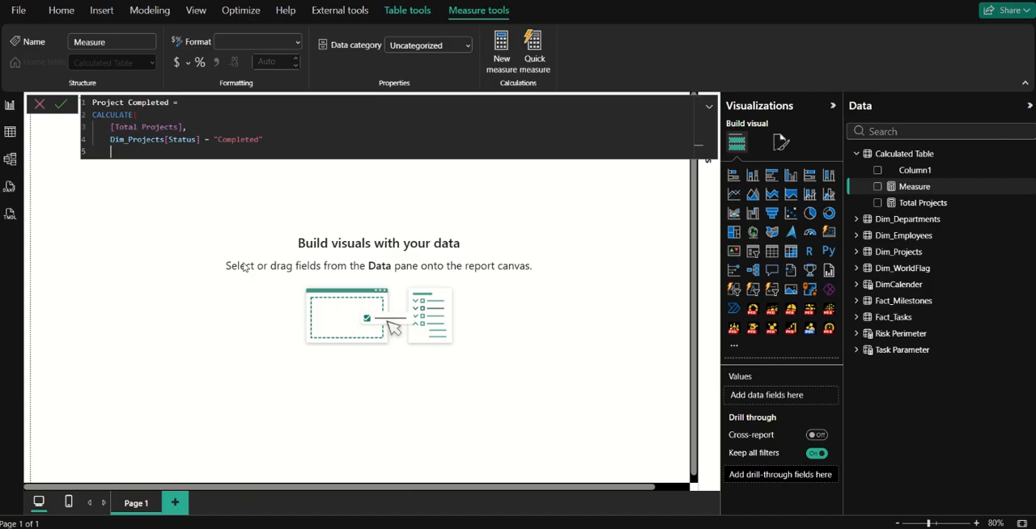
type(")")
key("Return")
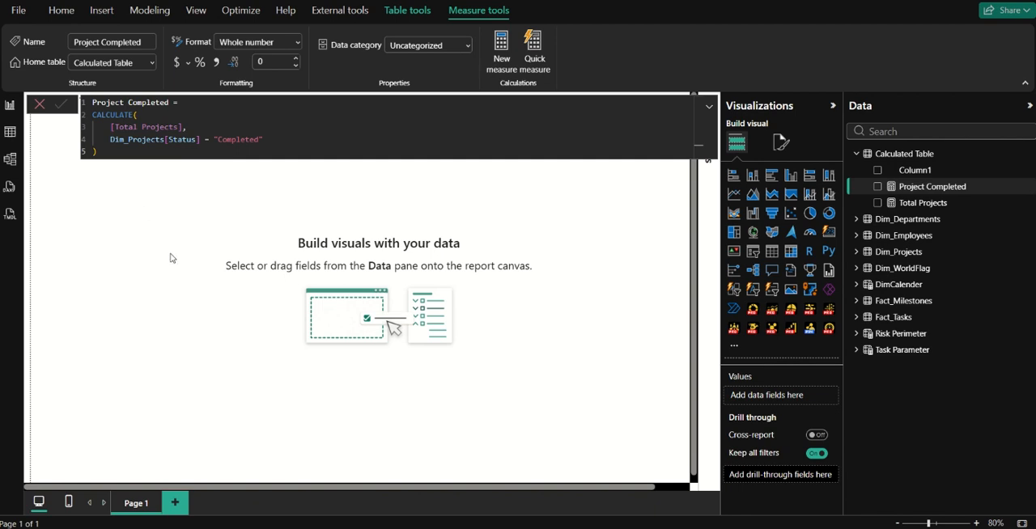
Format the Project Completed measure with a thousands separator and 2 decimal places.
left_click(217, 63)
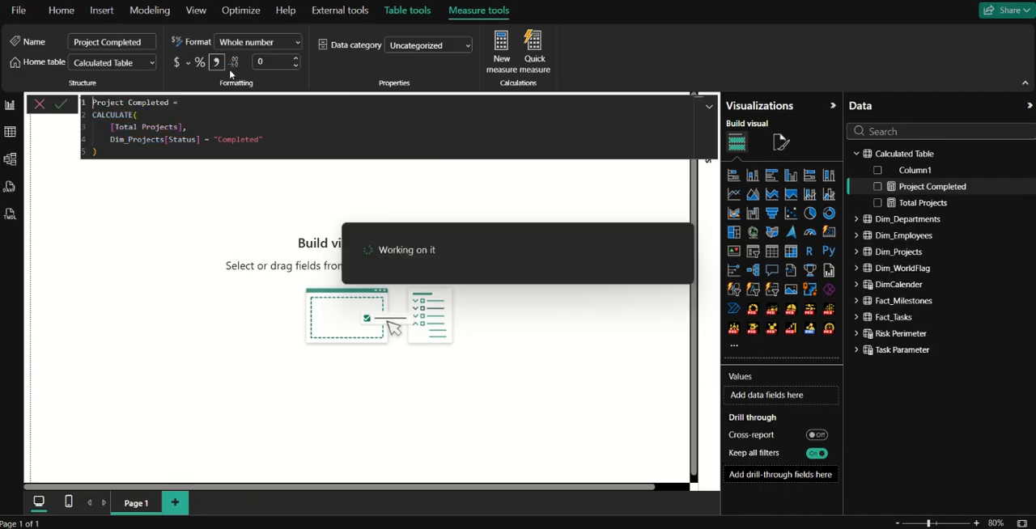
left_click(263, 64)
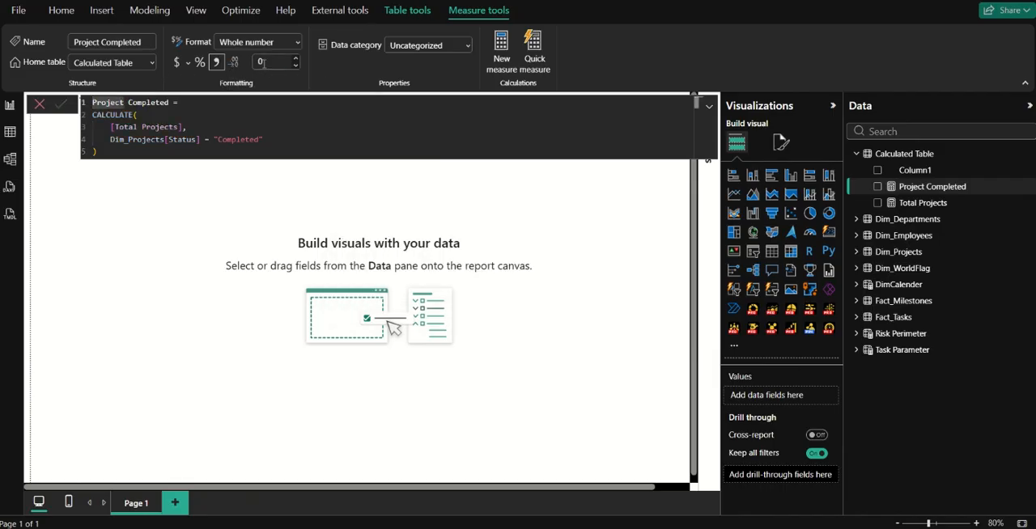
type("2")
key("Return")
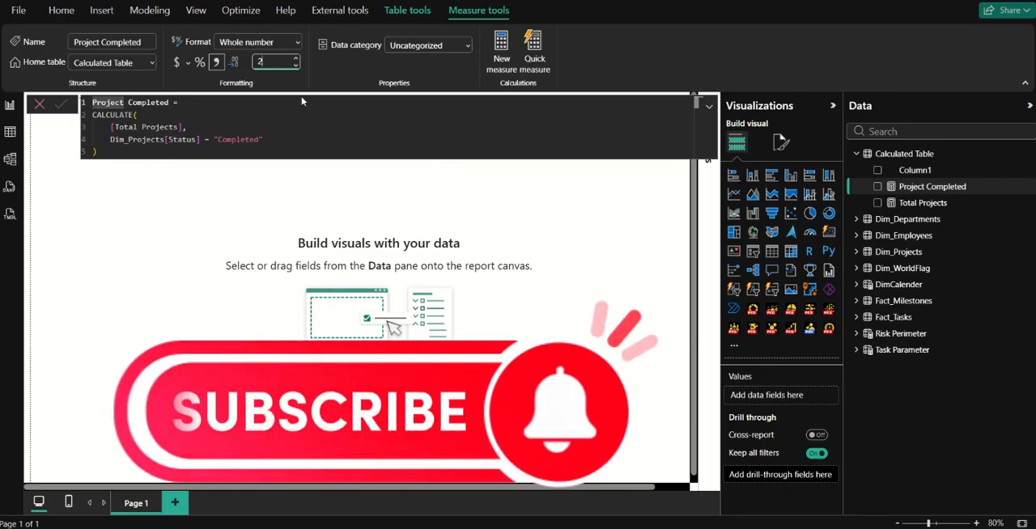
key("BackSpace")
type("0")
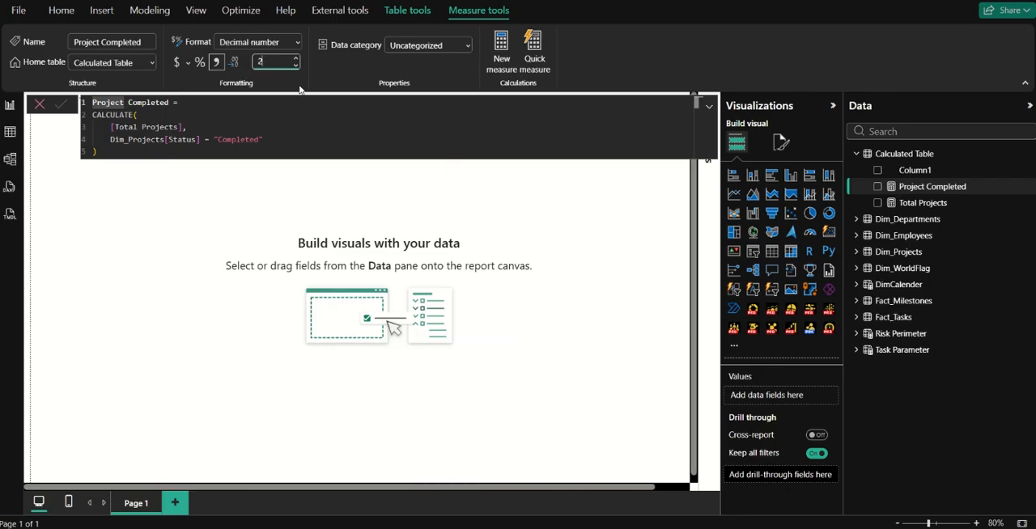
Add a card visual showing Total Projects and Project Completed to Page 1, and widen it so both labels fit.
left_click(39, 104)
left_click(347, 155)
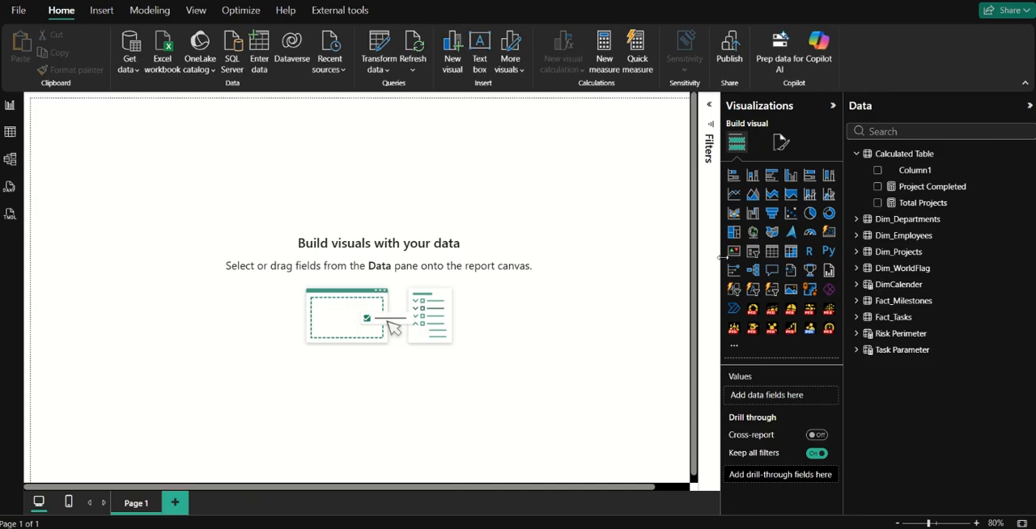
left_click(831, 234)
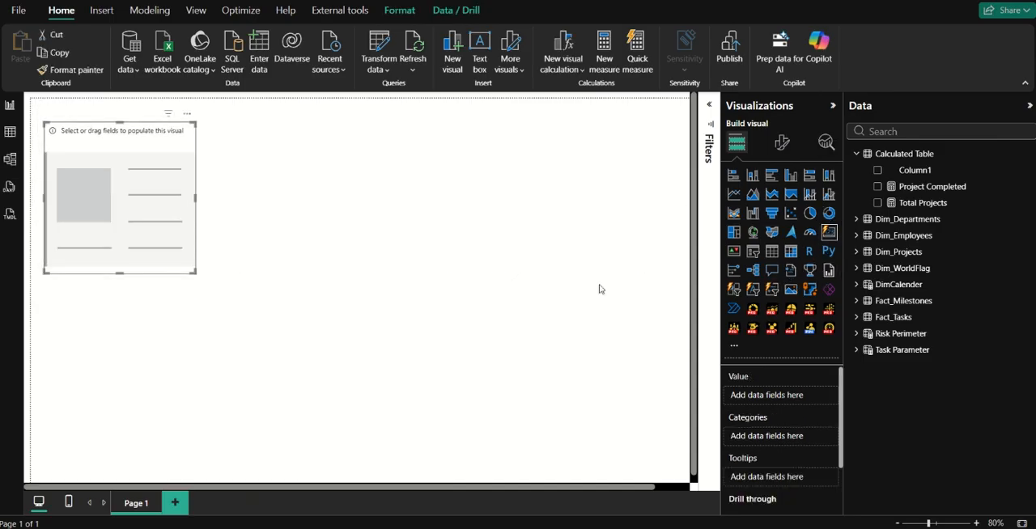
left_click(878, 203)
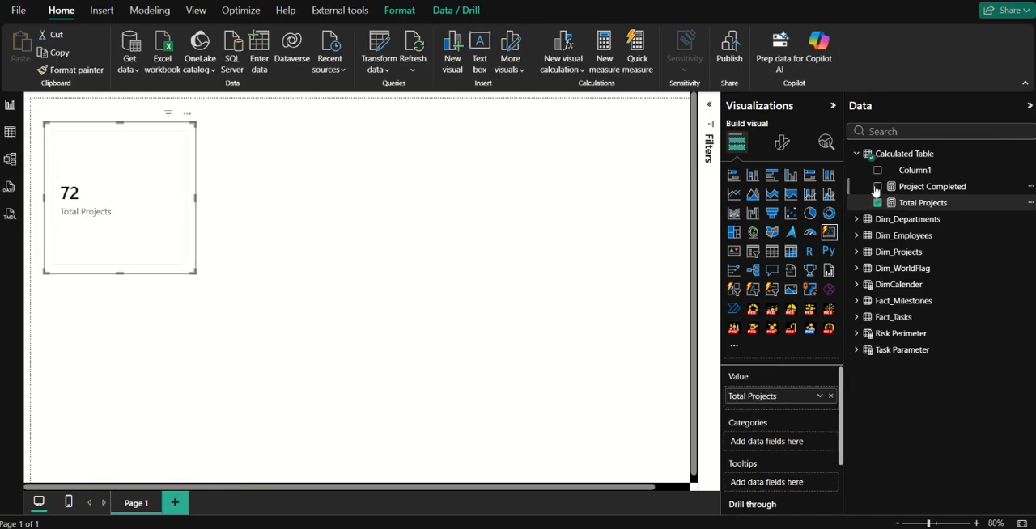
left_click(877, 187)
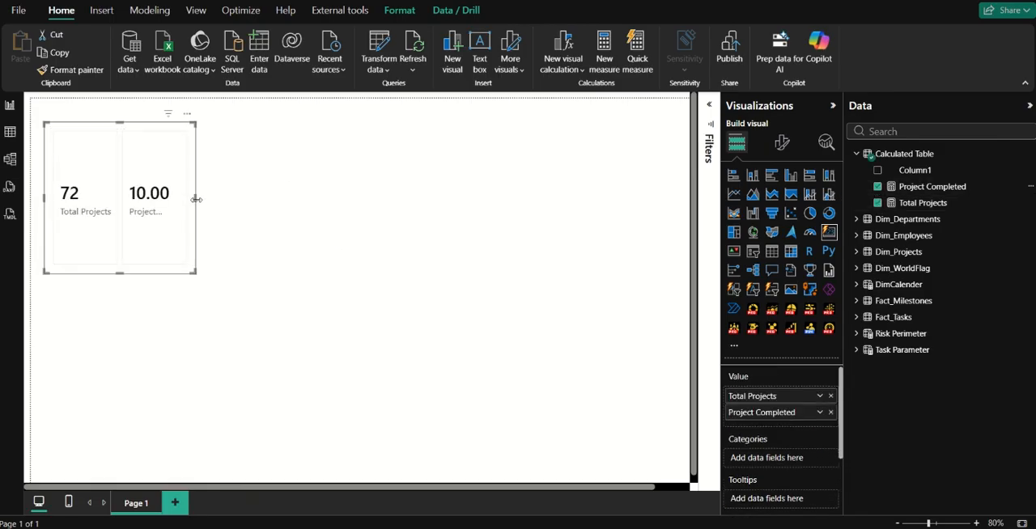
left_click_drag(195, 198, 556, 194)
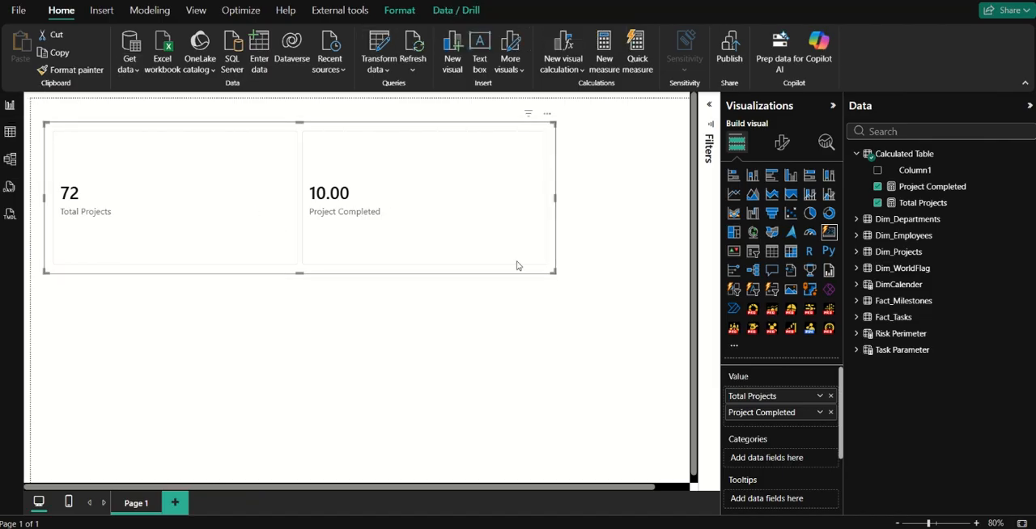
Examine the Dim_Projects table data, including the distinct values in its Status column, and return to the report page.
left_click(10, 131)
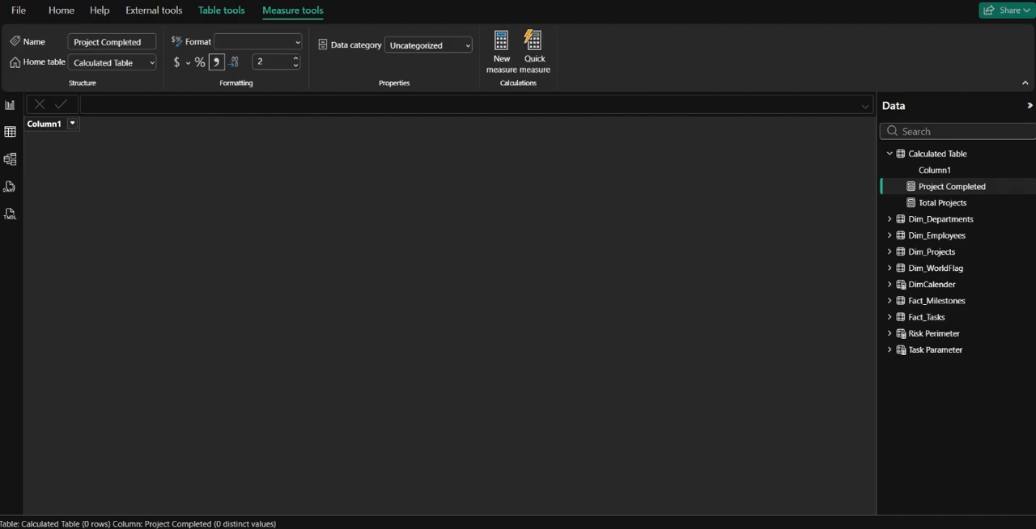
left_click(933, 254)
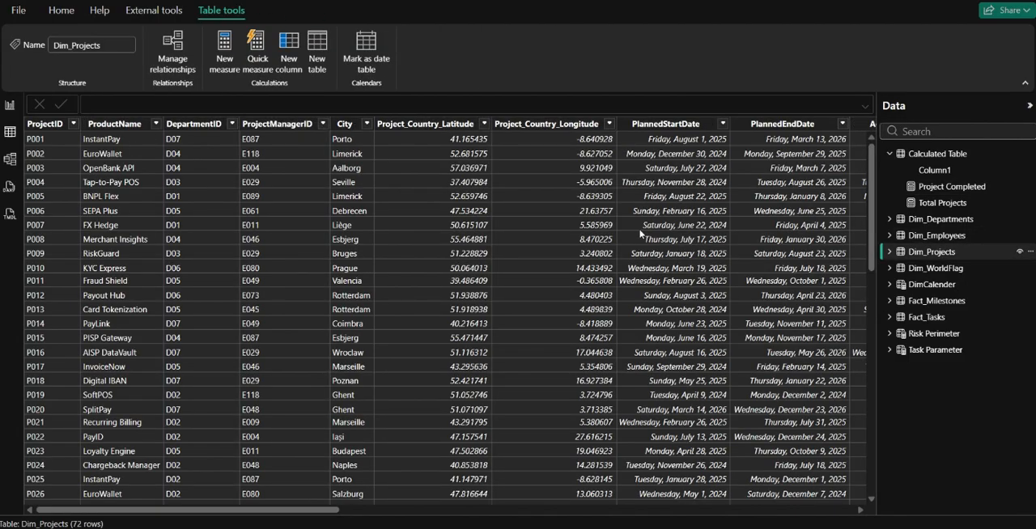
scroll(623, 268, "right", 10)
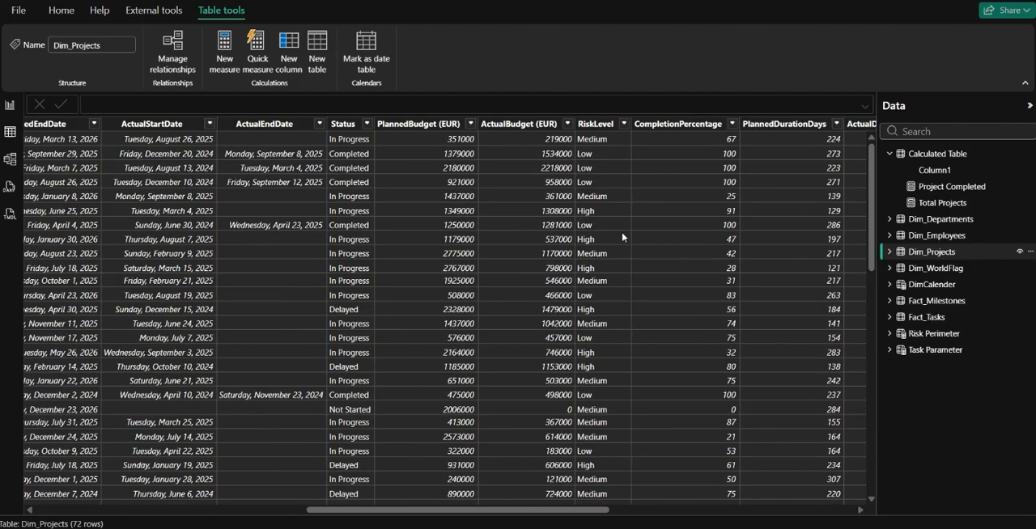
scroll(619, 194, "right", 5)
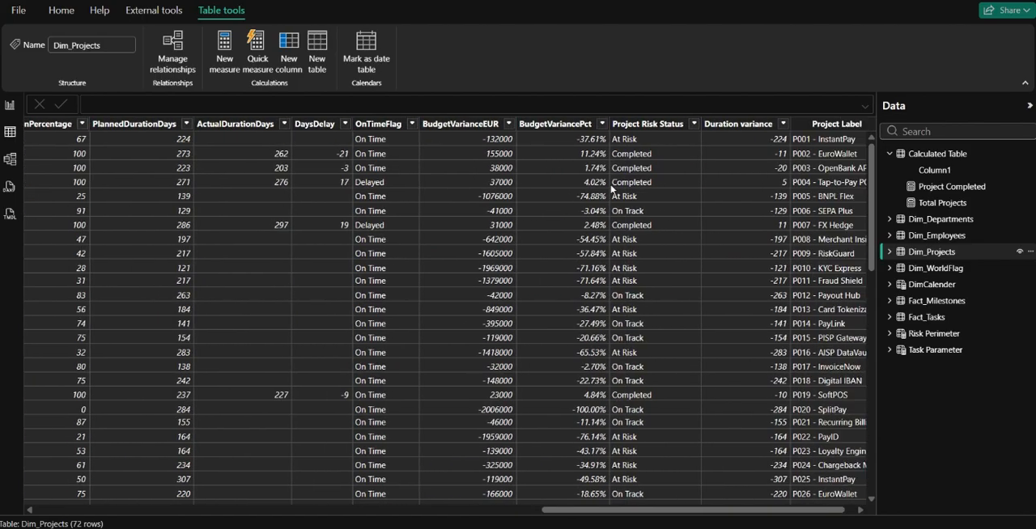
scroll(503, 177, "left", 8)
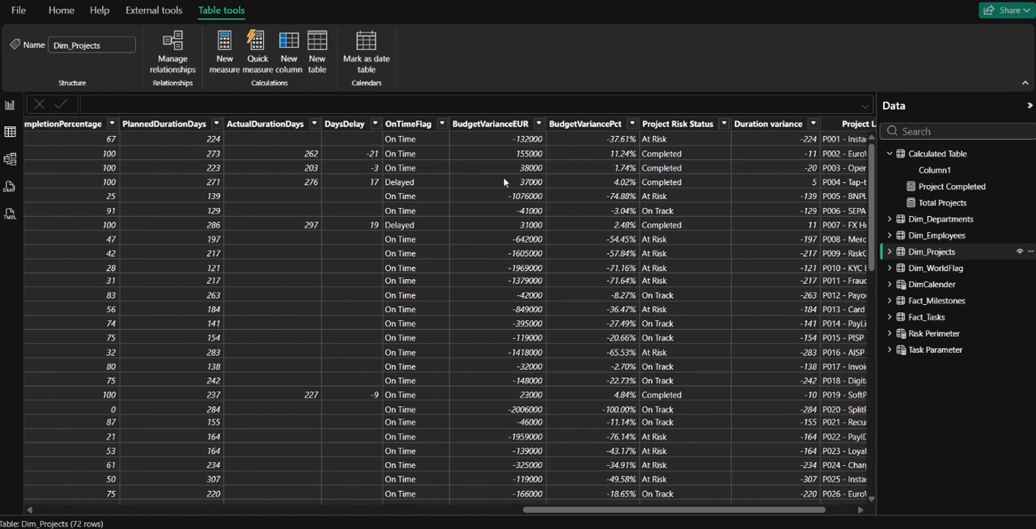
scroll(419, 182, "left", 4)
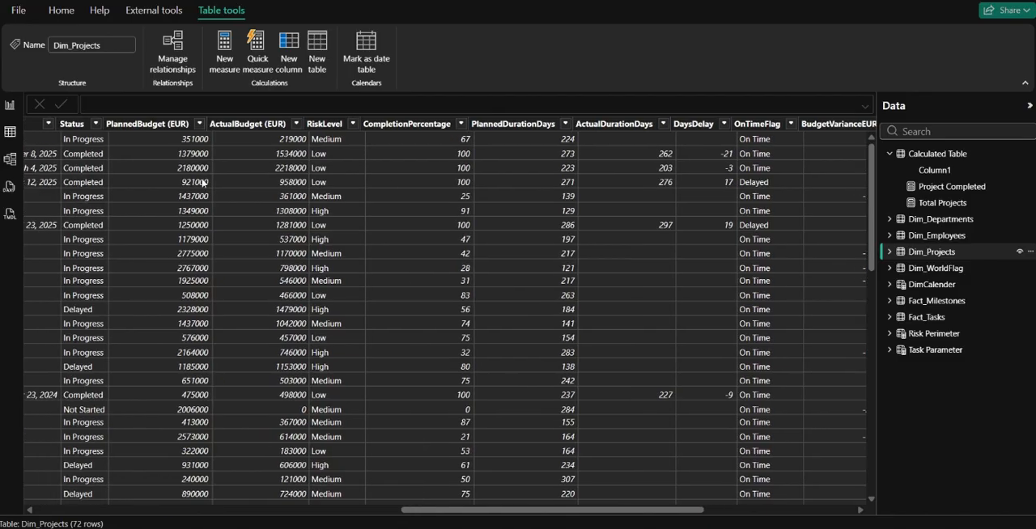
left_click(228, 124)
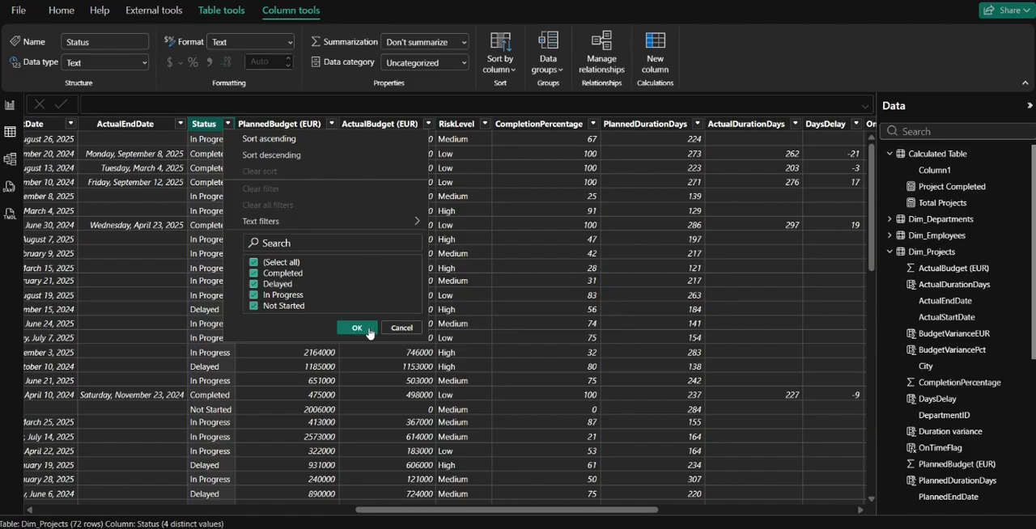
left_click(406, 329)
left_click(9, 105)
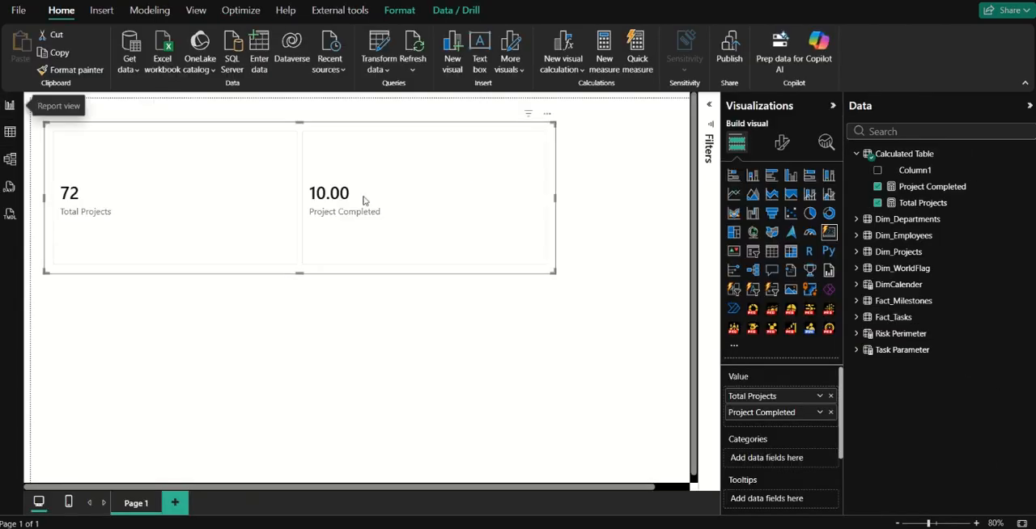
Create a measure in Calculated Table defined as Active Projects = [Total Projects] - [Project Completed].
left_click(922, 203)
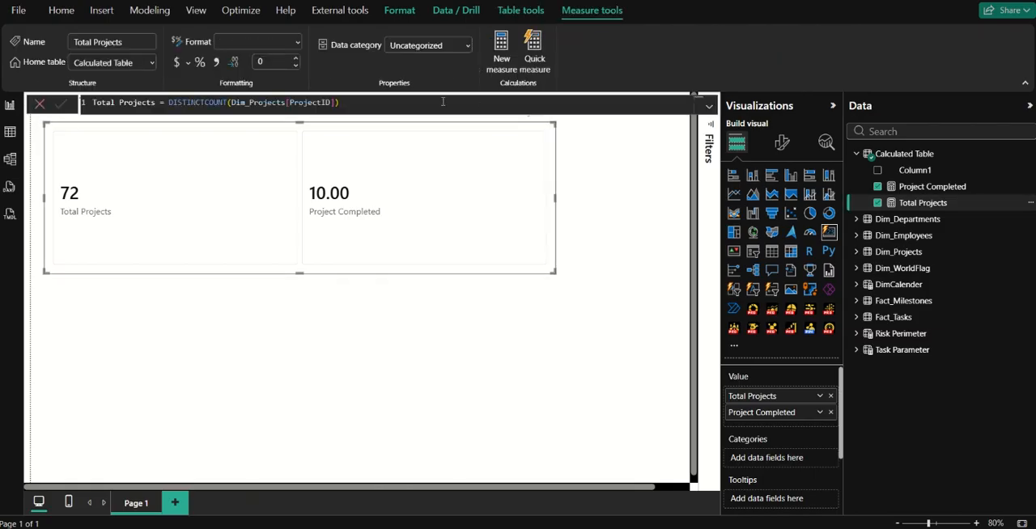
left_click(508, 67)
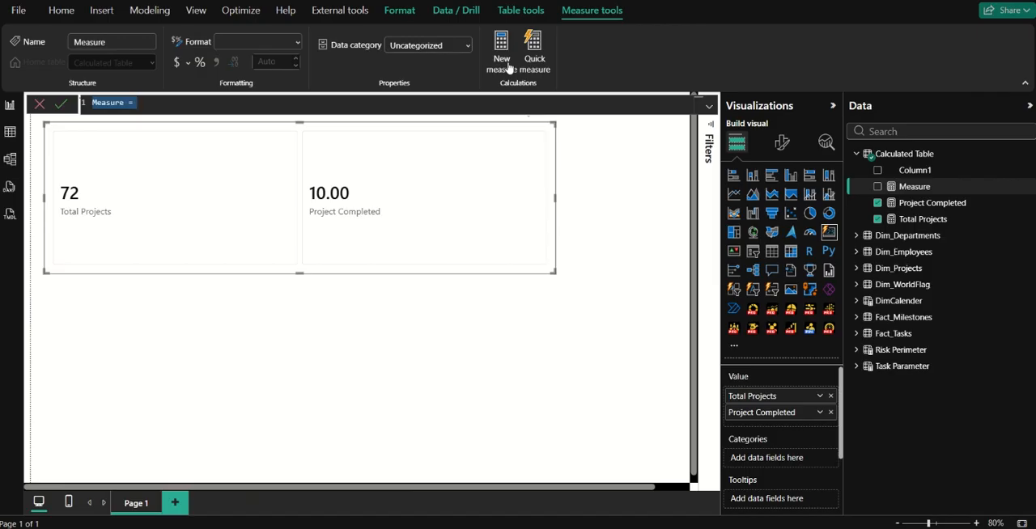
type("Active Pro")
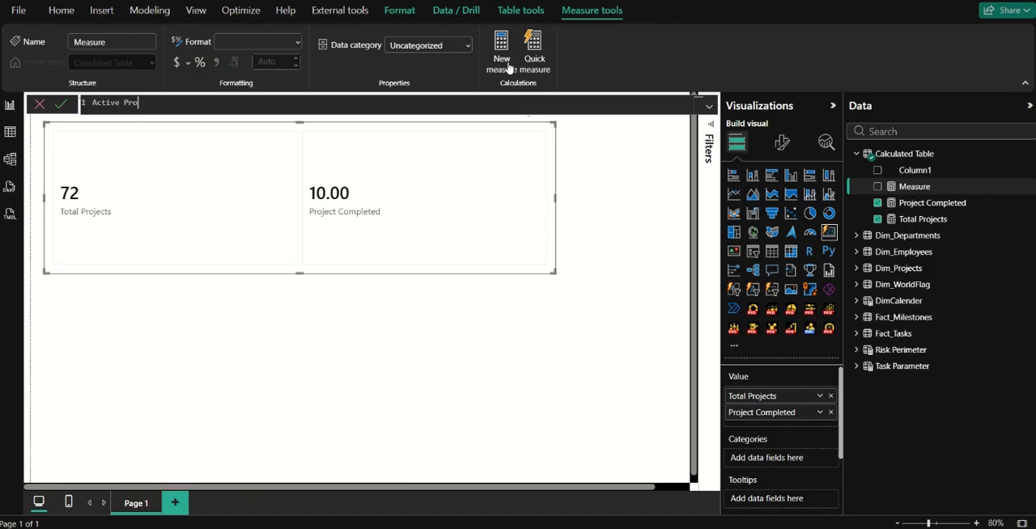
type("jects = [Total Projects] ")
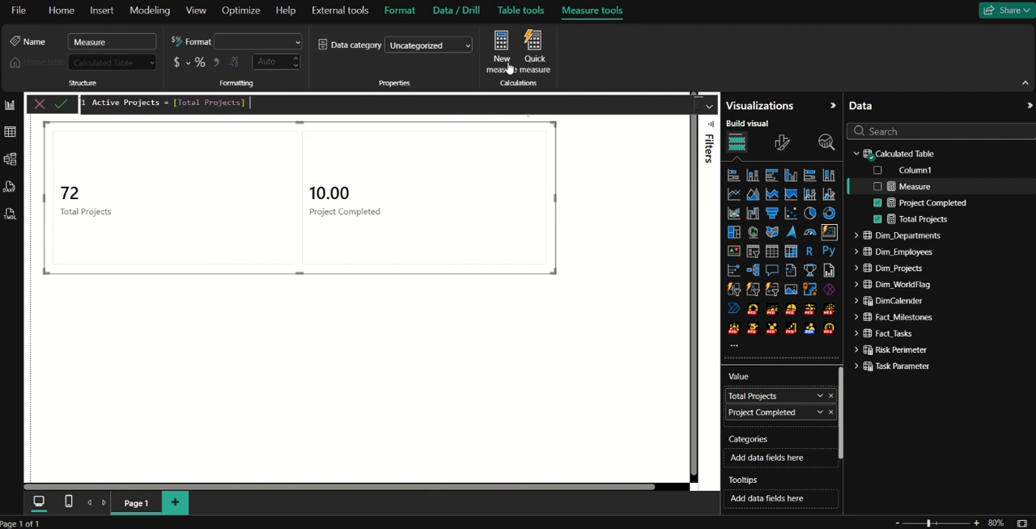
type("- com")
key("Up")
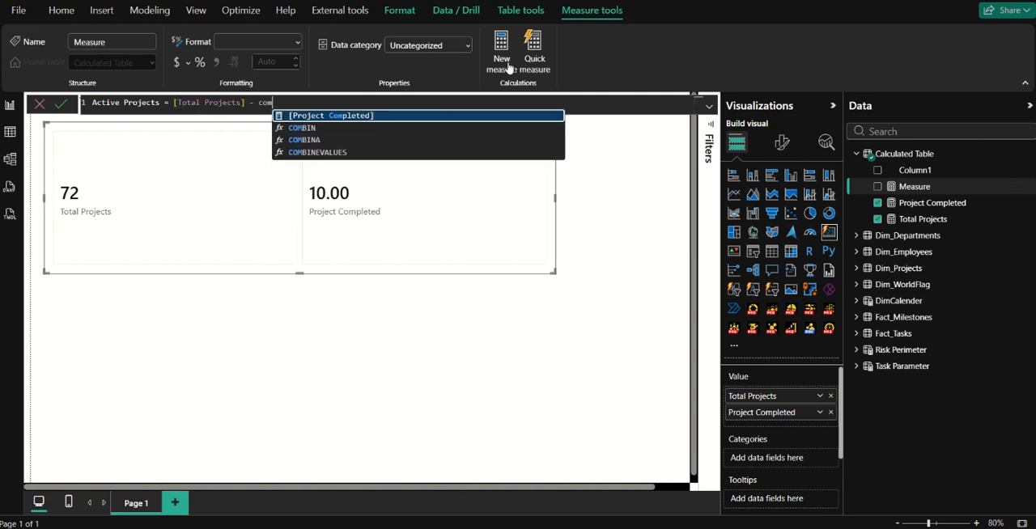
key("Tab")
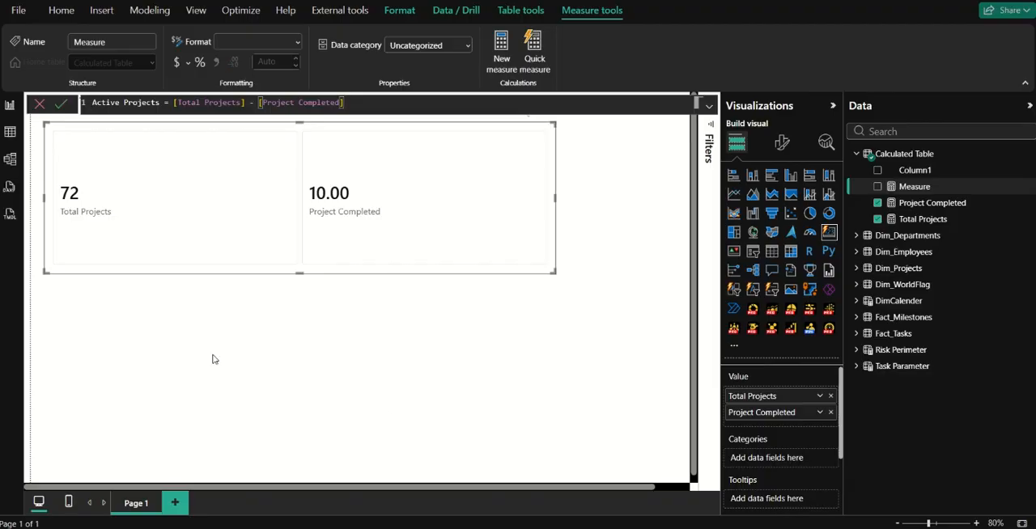
left_click(61, 104)
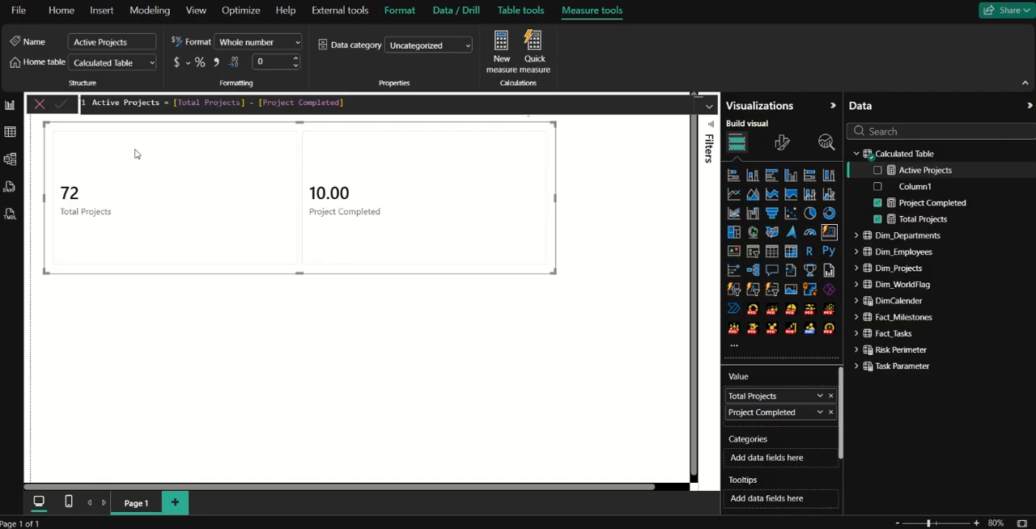
Add Active Projects to the card visual and remove Project Completed from it.
left_click_drag(877, 172, 591, 185)
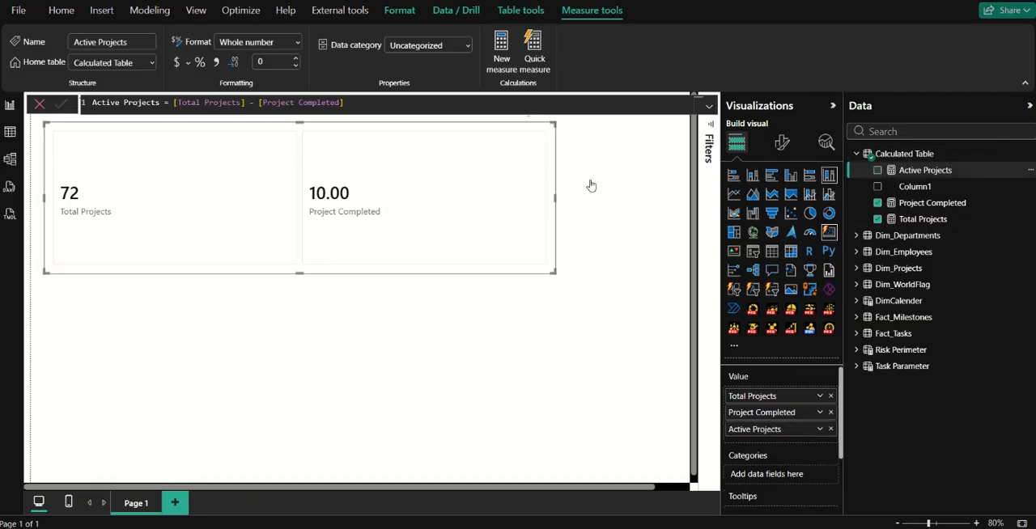
left_click(877, 203)
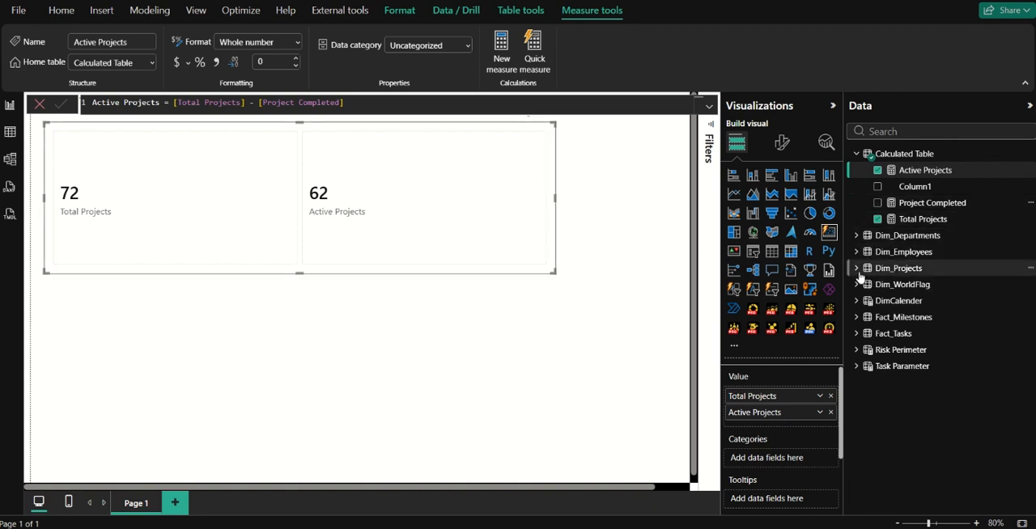
Review the status and planned and actual budget columns in the Dim_Projects table data, and return to the report page.
left_click(9, 131)
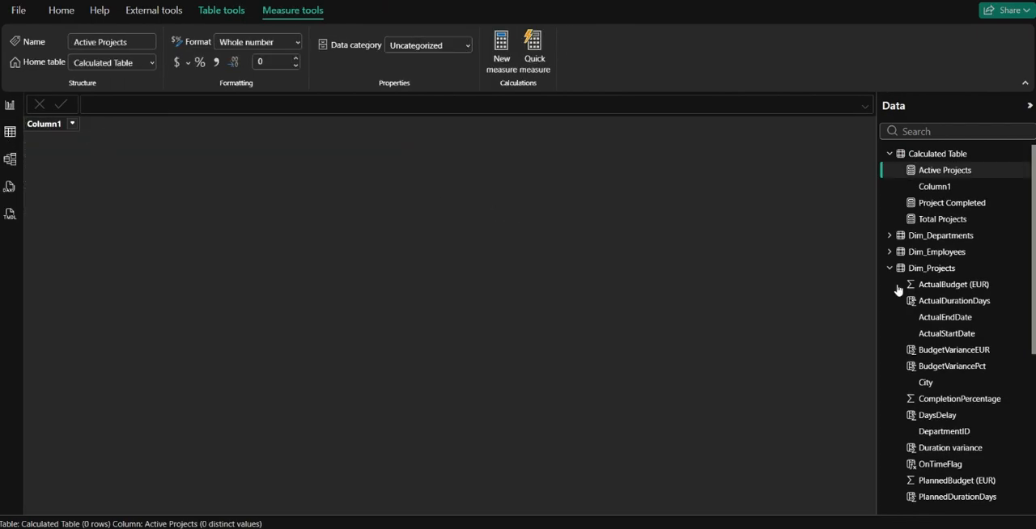
left_click(929, 268)
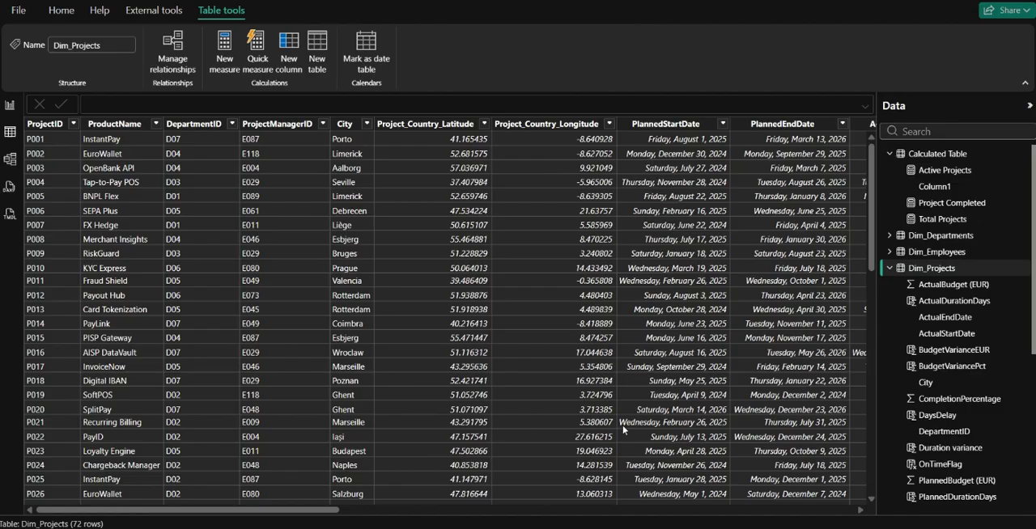
scroll(569, 410, "right", 5)
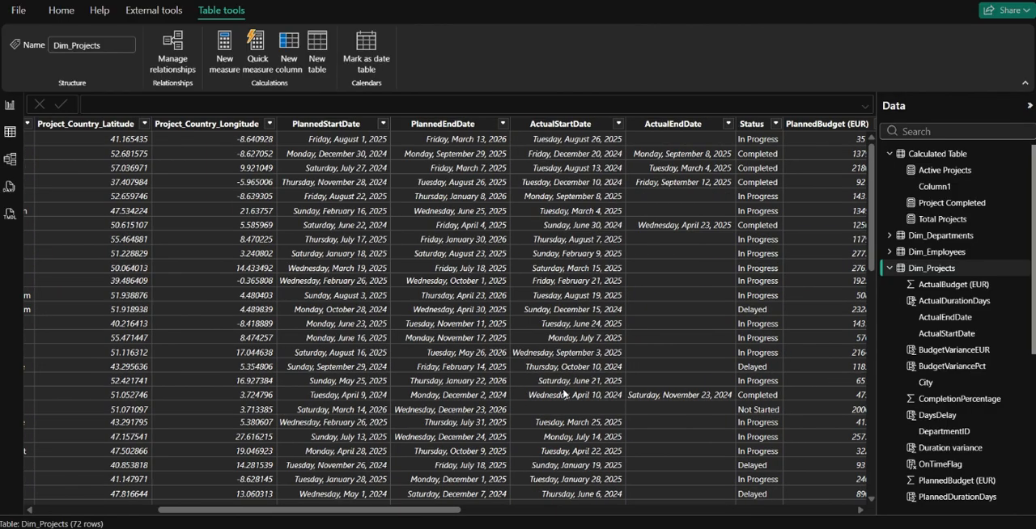
scroll(564, 394, "right", 2)
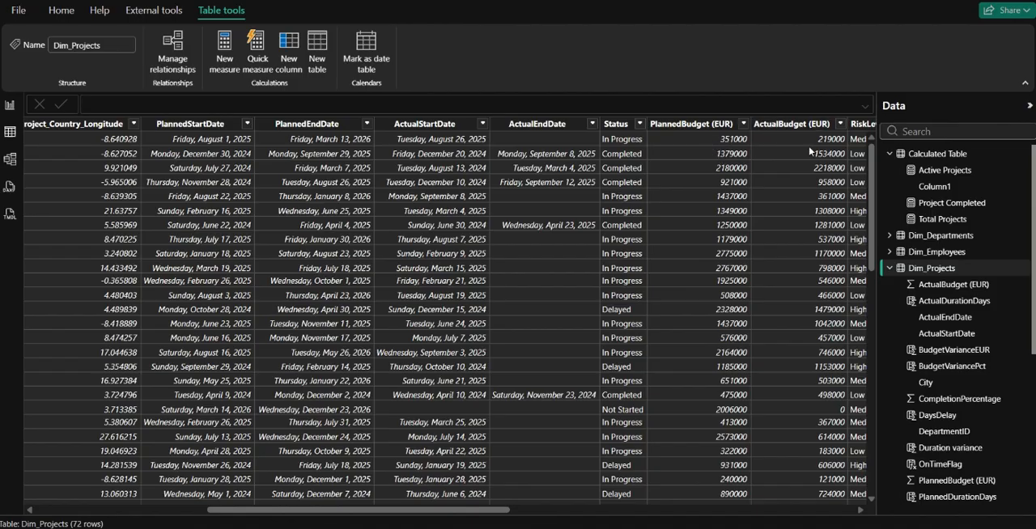
scroll(810, 151, "right", 3)
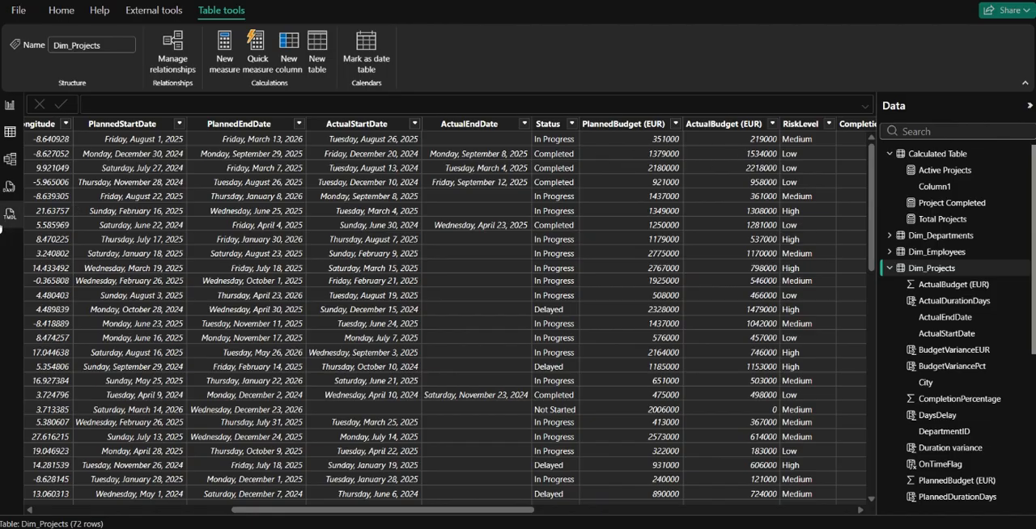
left_click(9, 105)
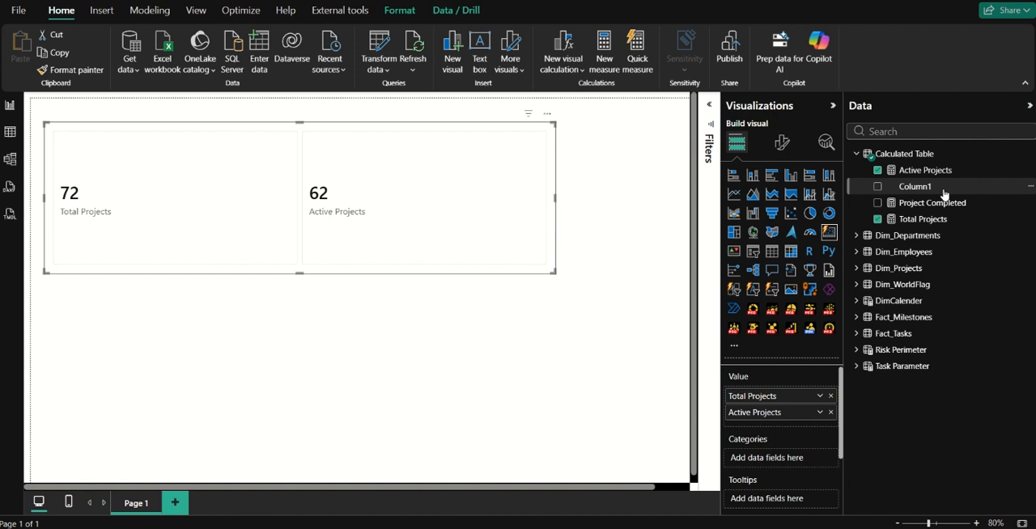
Delete the placeholder Column1 from Calculated Table in the model.
left_click(1030, 186)
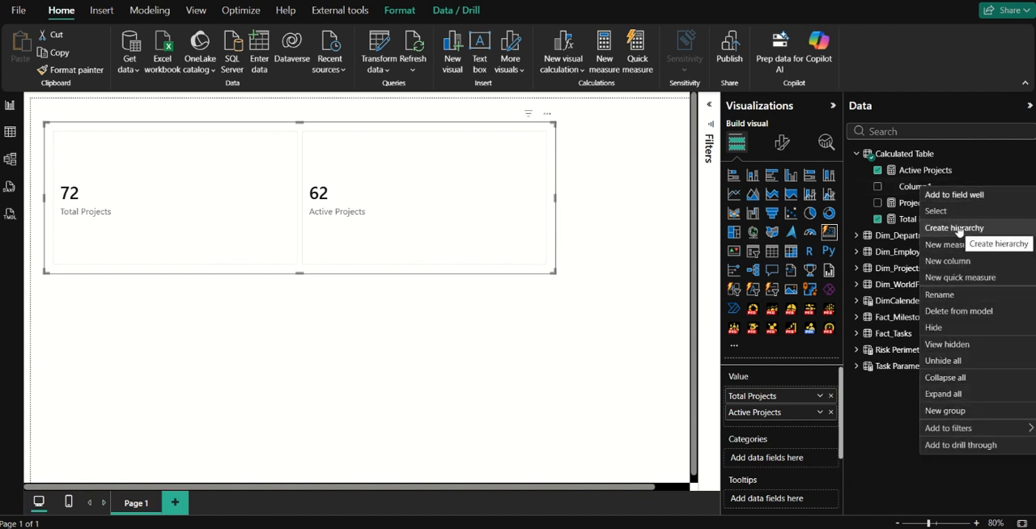
left_click(957, 310)
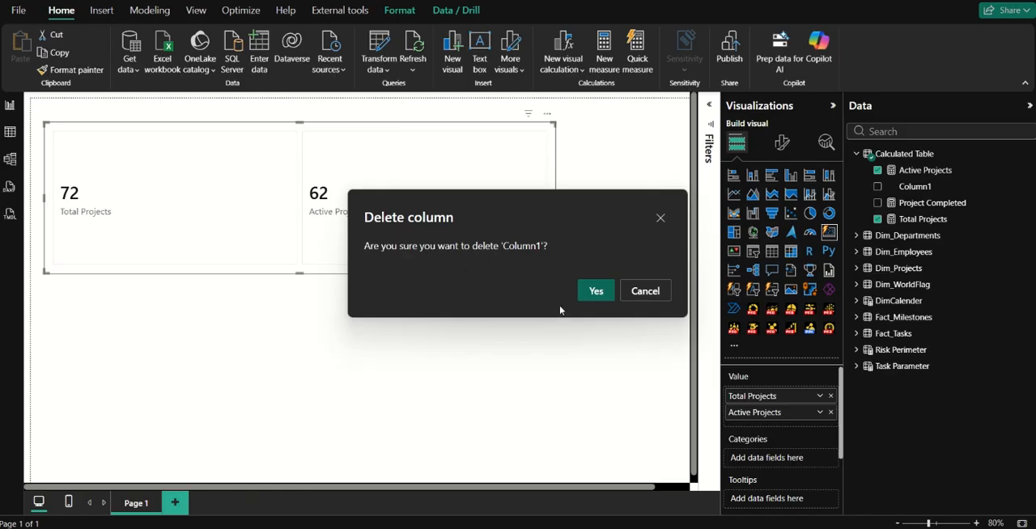
left_click(593, 293)
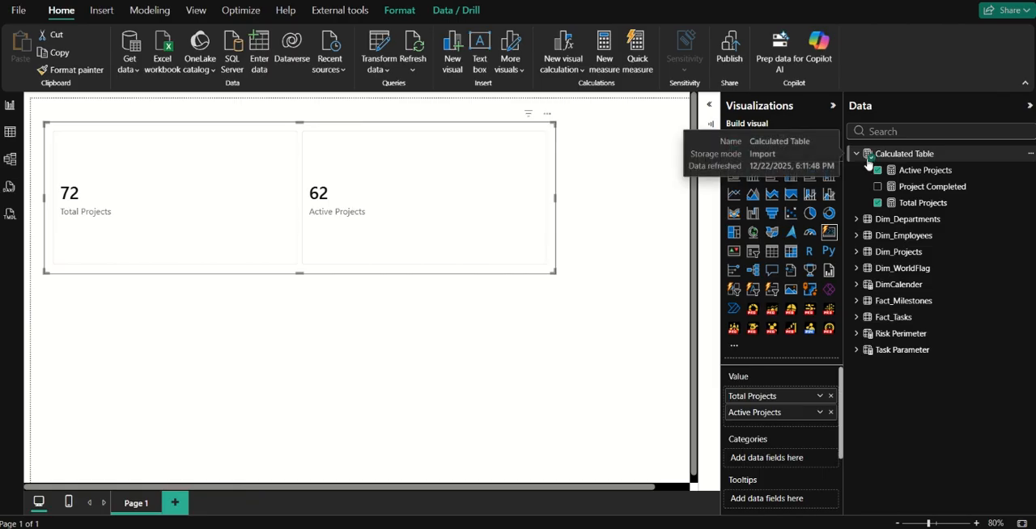
Create a measure in Calculated Table defined as Planned Budget = SUM(Dim_Projects[PlannedBudget (EUR)]).
left_click(898, 187)
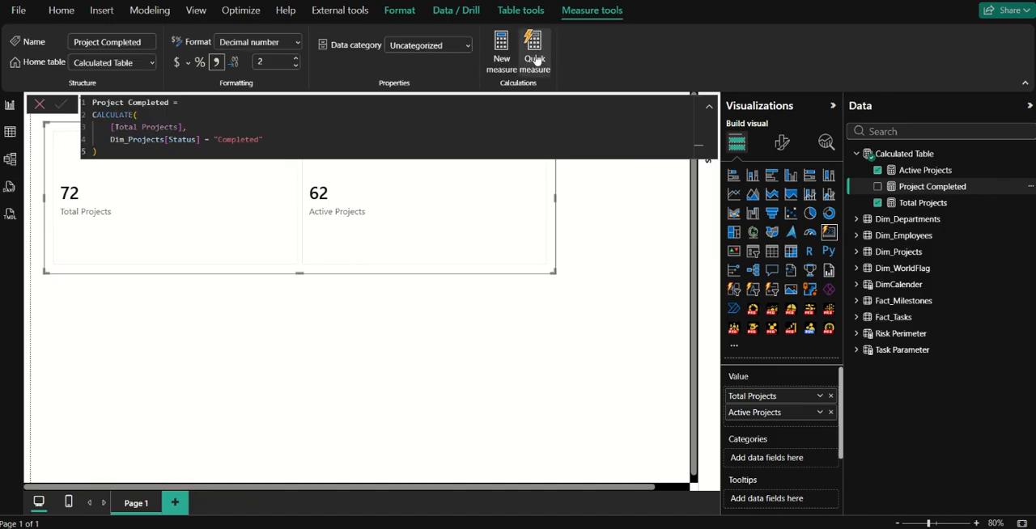
left_click(503, 62)
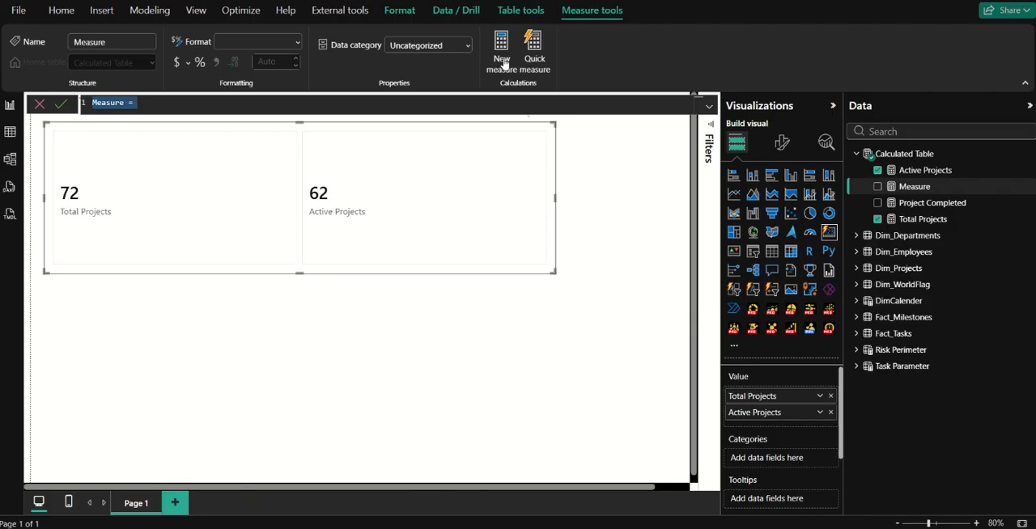
type("Planned")
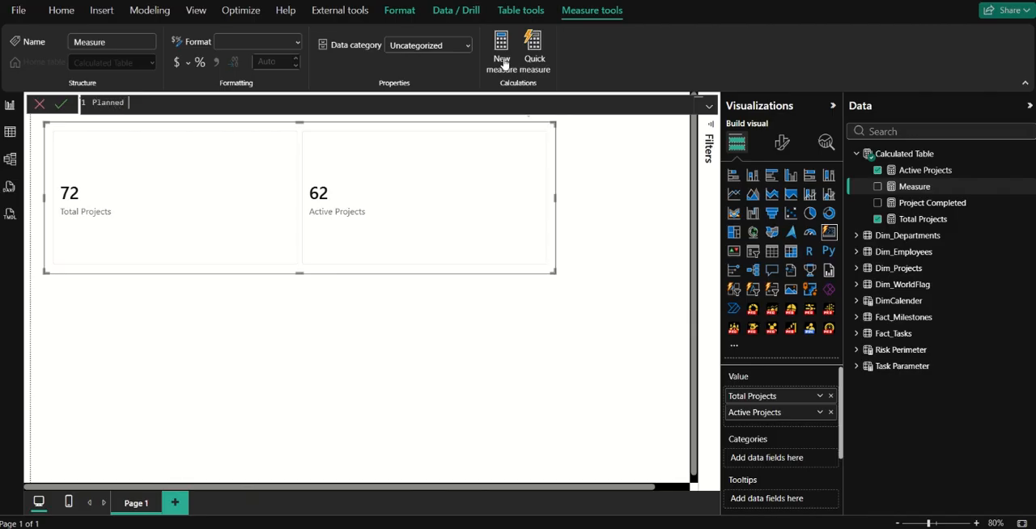
type(" Budget = SUM(")
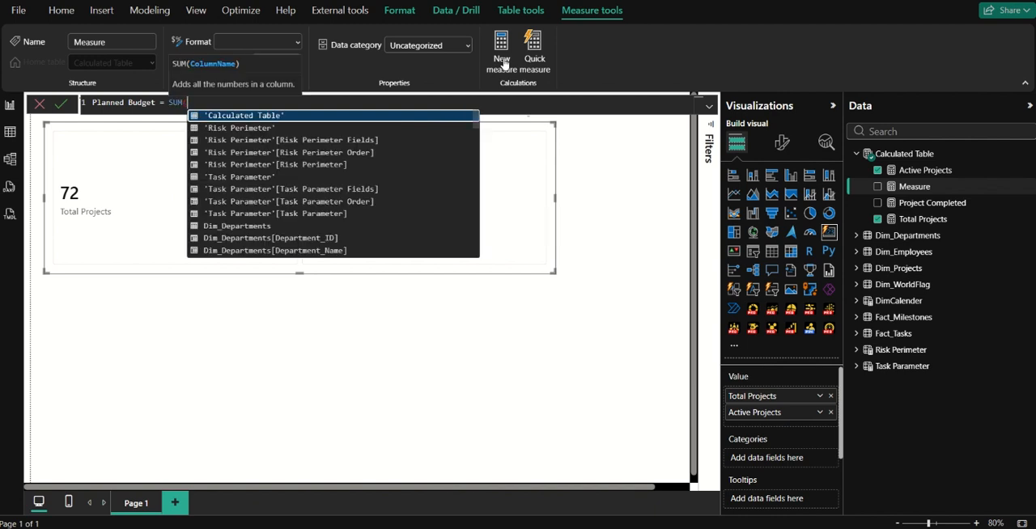
type("plann")
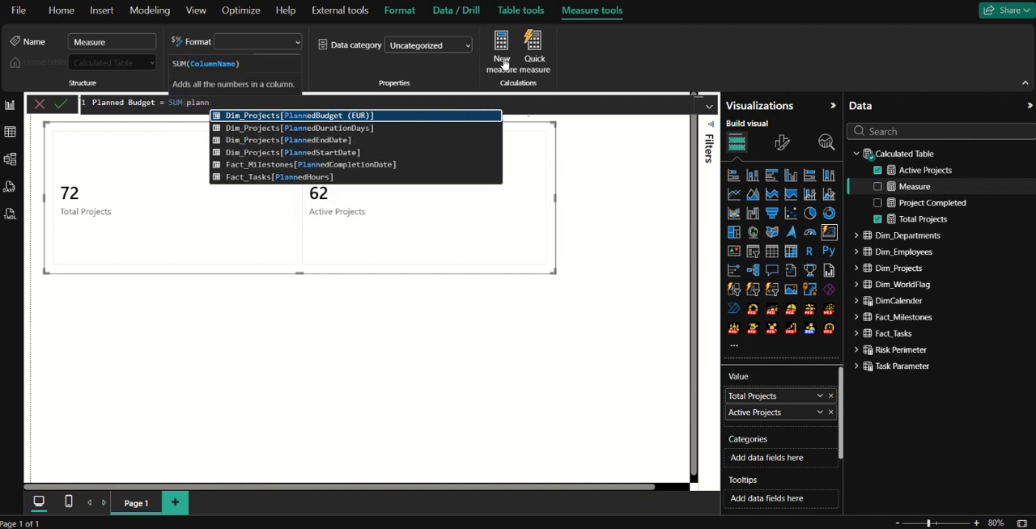
key("Tab")
type(")")
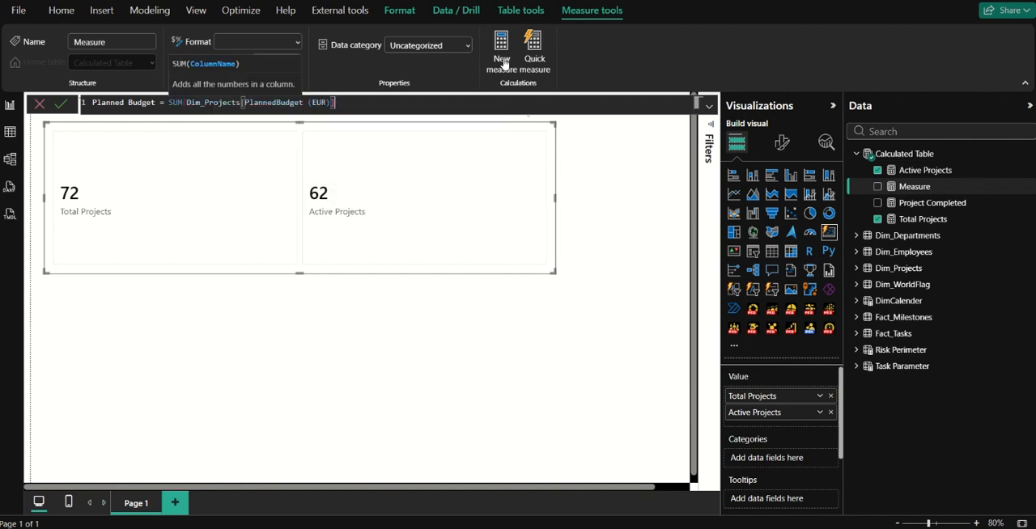
key("Return")
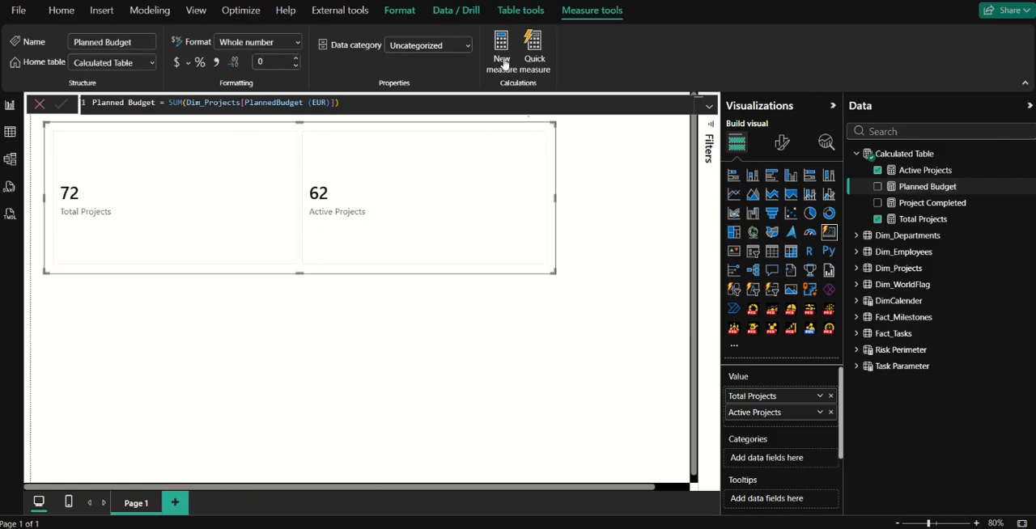
Format Planned Budget as € Euro (€ 123) currency with 2 decimal places and add it to the card visual.
left_click(188, 63)
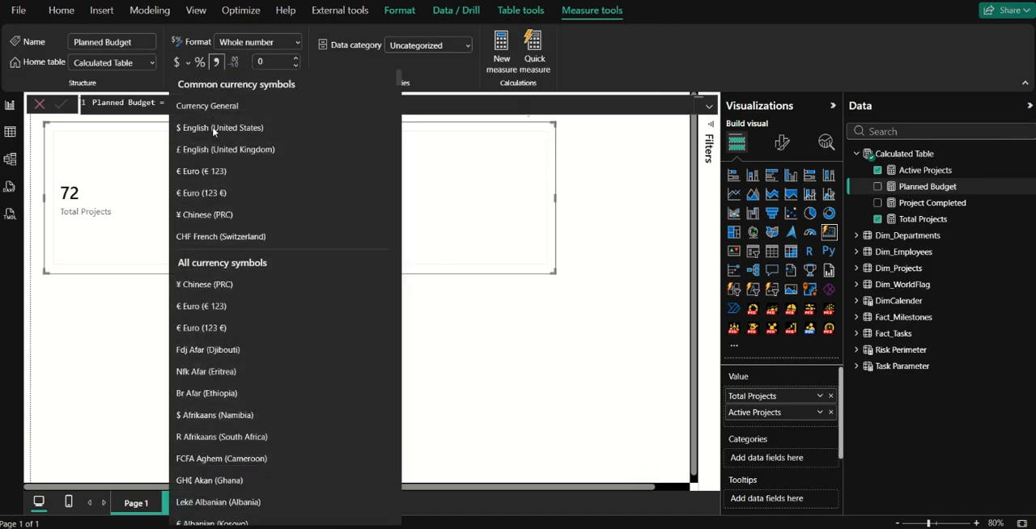
left_click(195, 173)
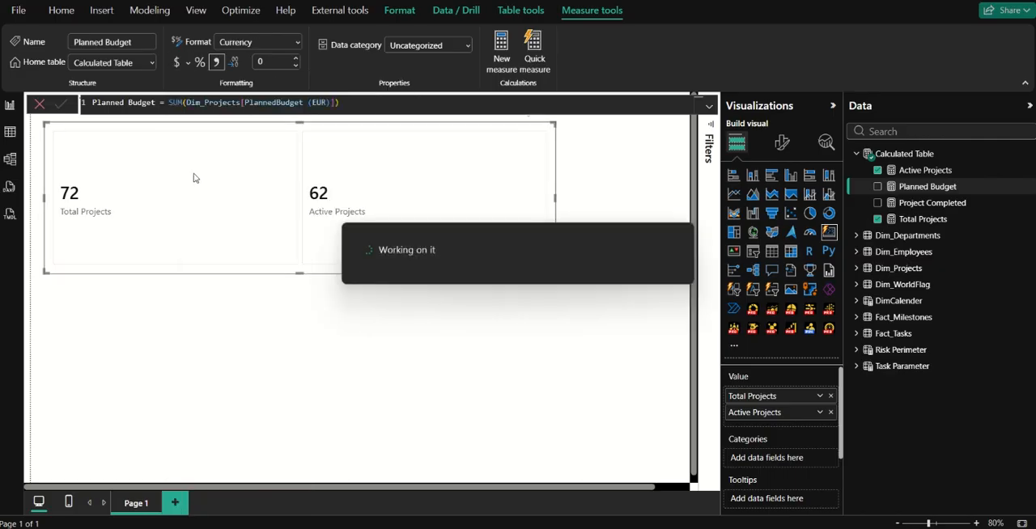
left_click(269, 60)
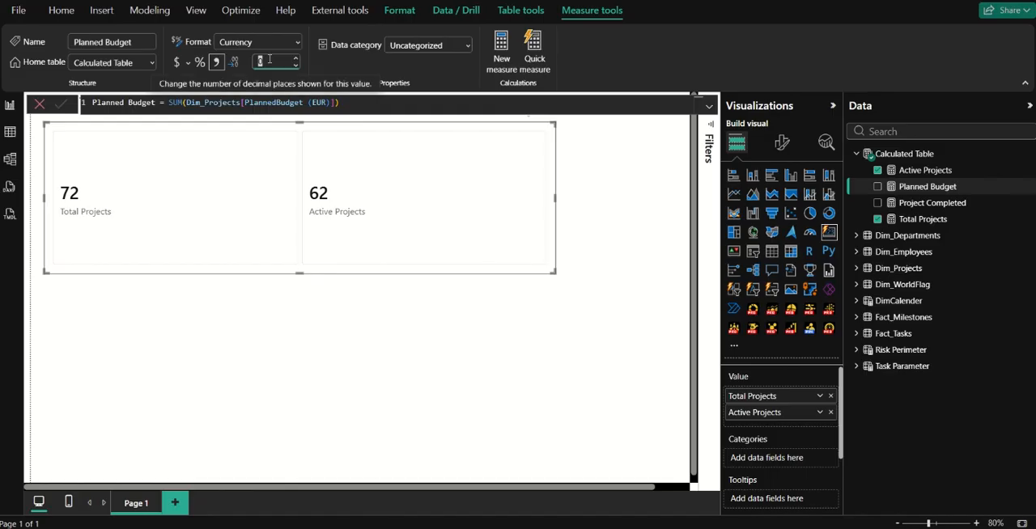
key("Return")
left_click(877, 187)
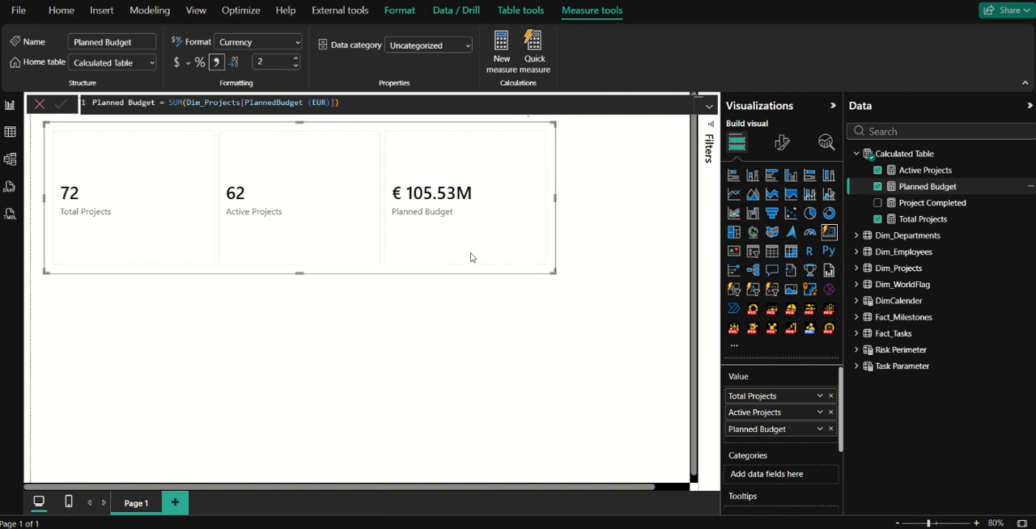
Create a measure in Calculated Table defined as Actual Budget = SUM(Dim_Projects[ActualBudget (EUR)]).
left_click(505, 56)
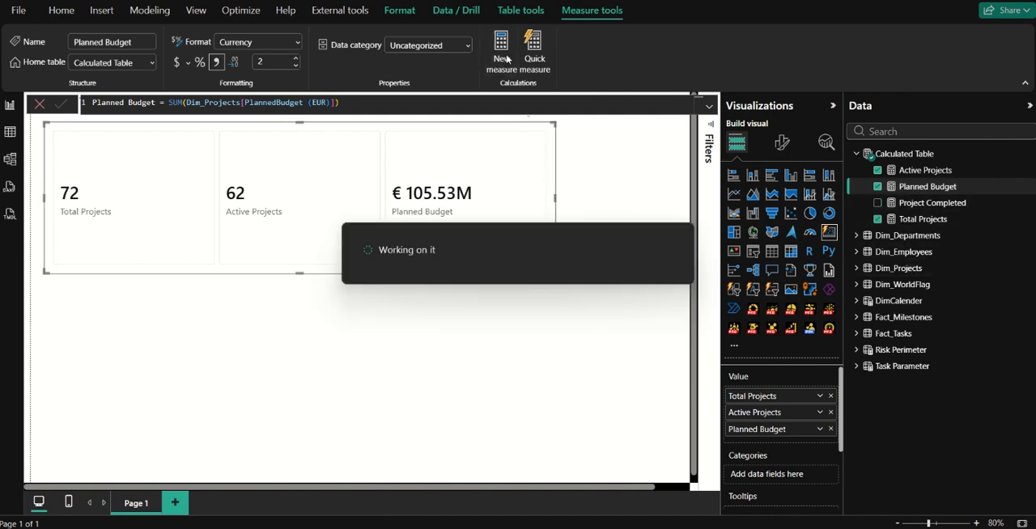
type("A")
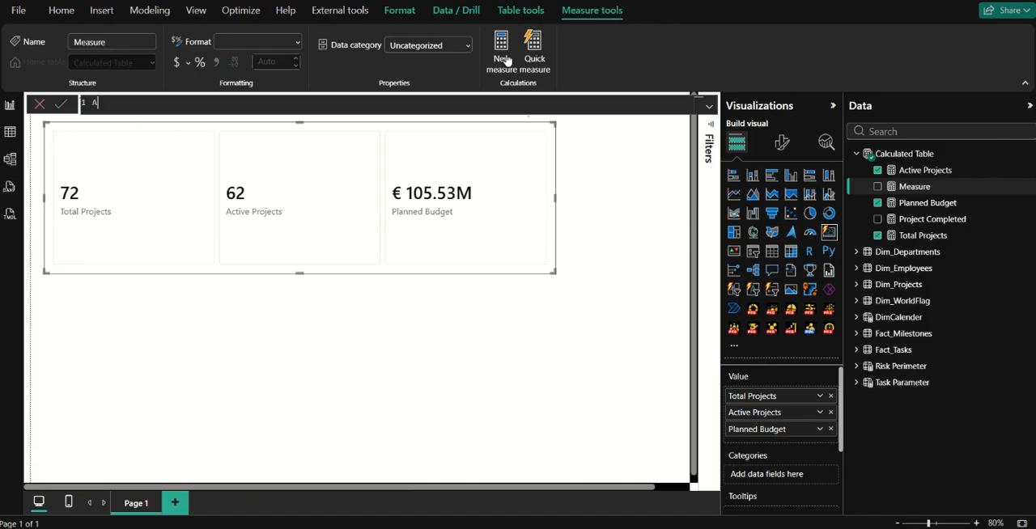
type("ctual Budget = SUM(actia")
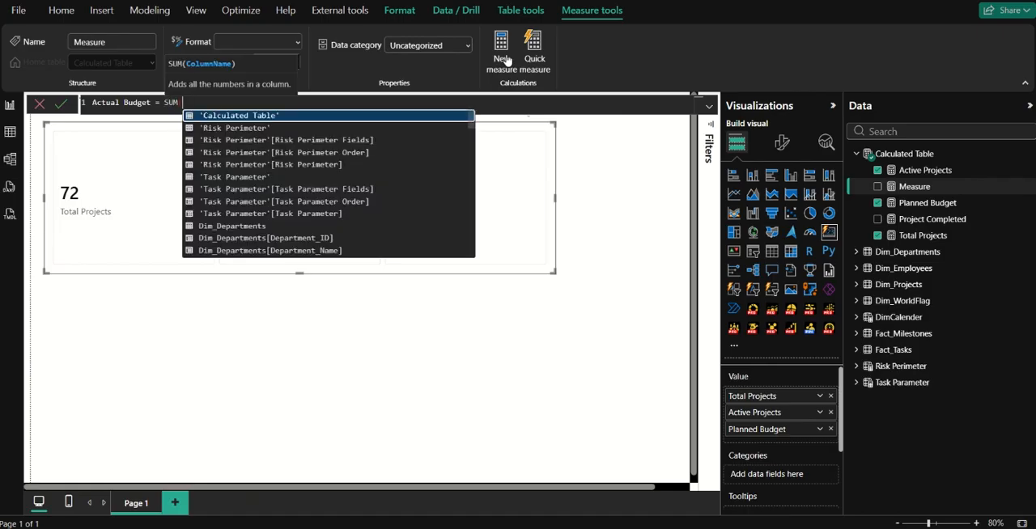
key("BackSpace")
key("BackSpace")
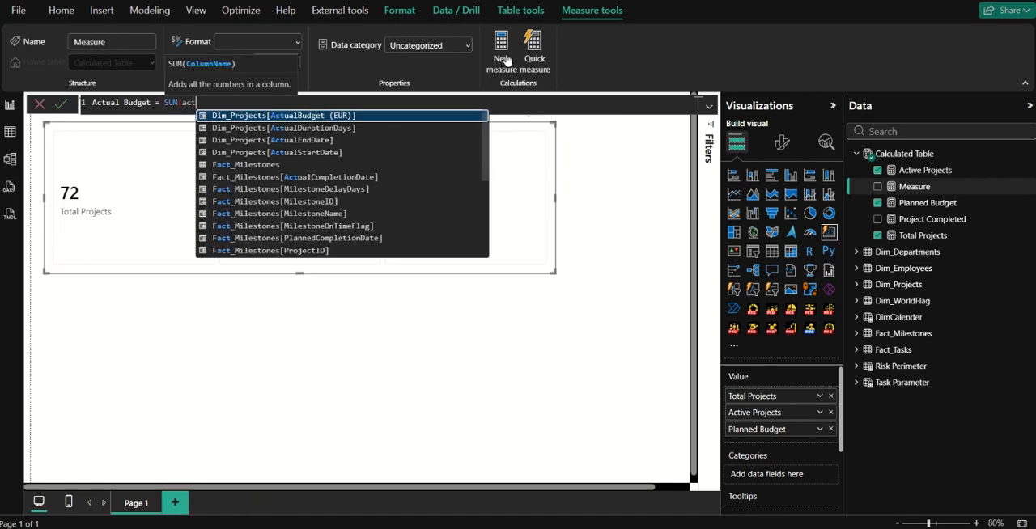
type("ual")
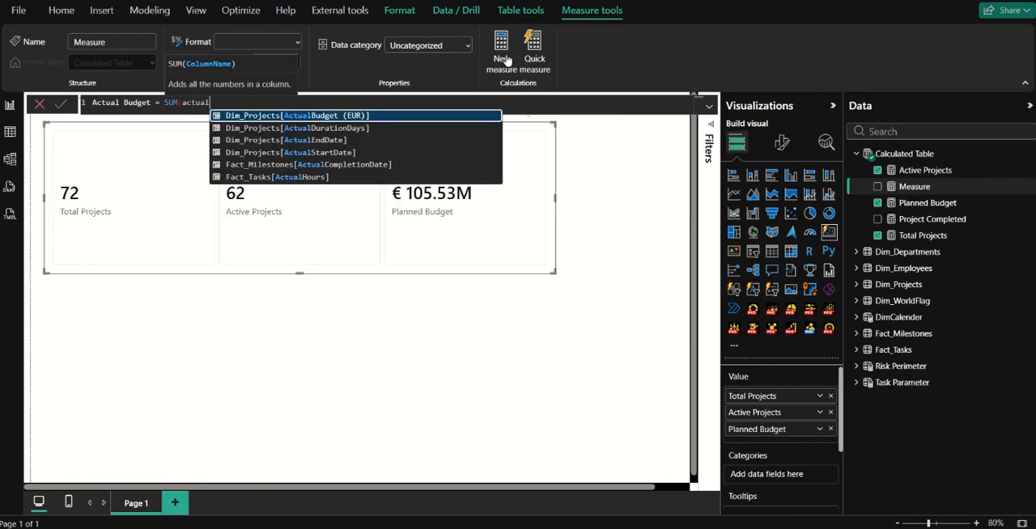
key("Tab")
type(")")
key("Return")
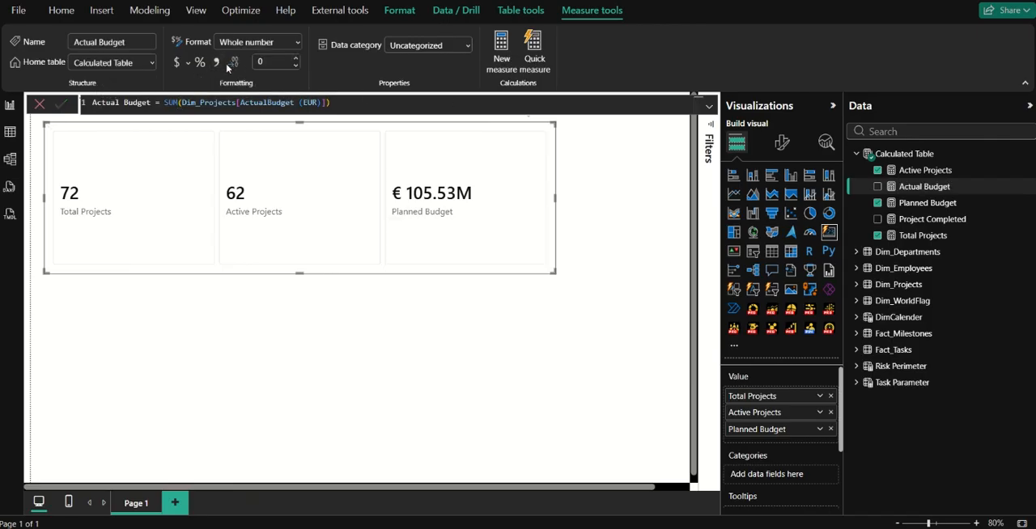
Format Actual Budget with 2 decimal places as € Euro (€ 123) currency and add it to the card visual.
double_click(274, 63)
type("2")
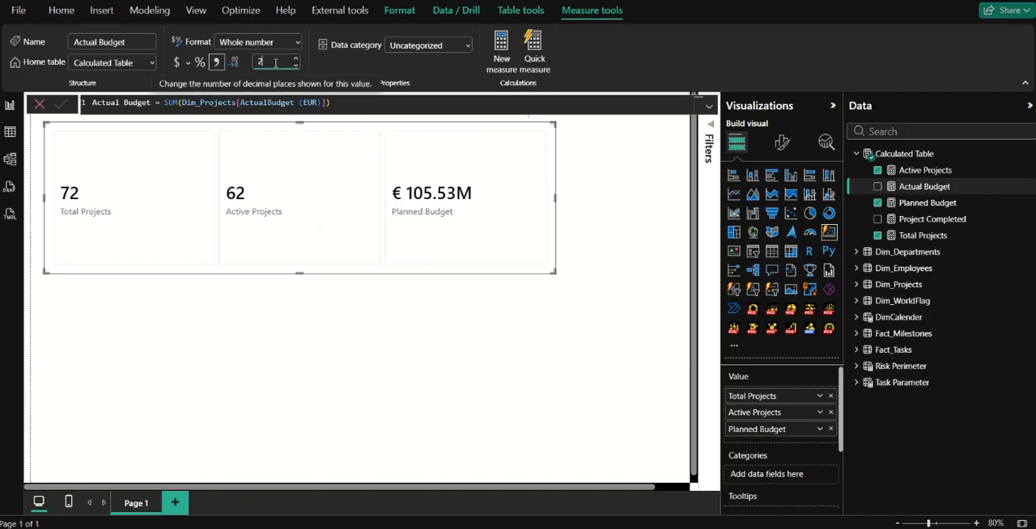
key("Return")
type("2")
key("Return")
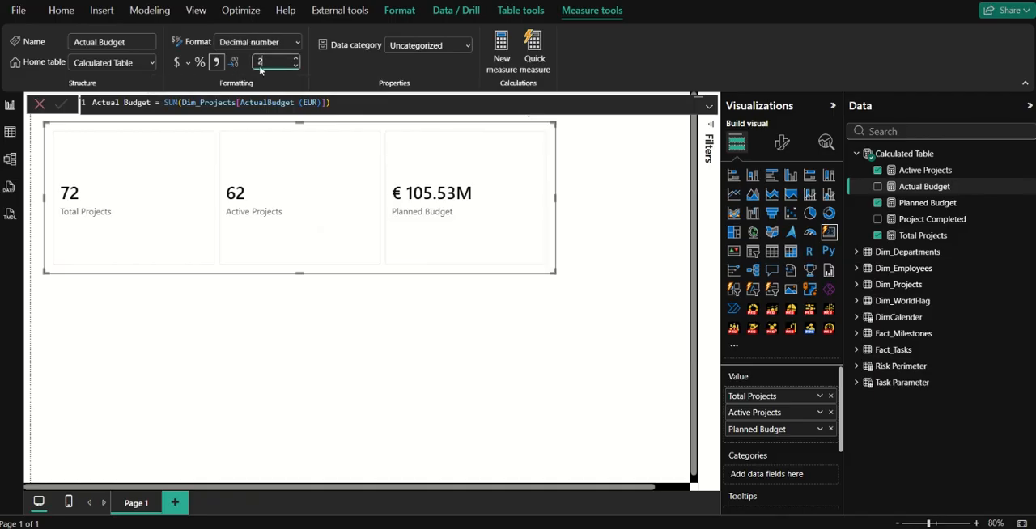
left_click(188, 63)
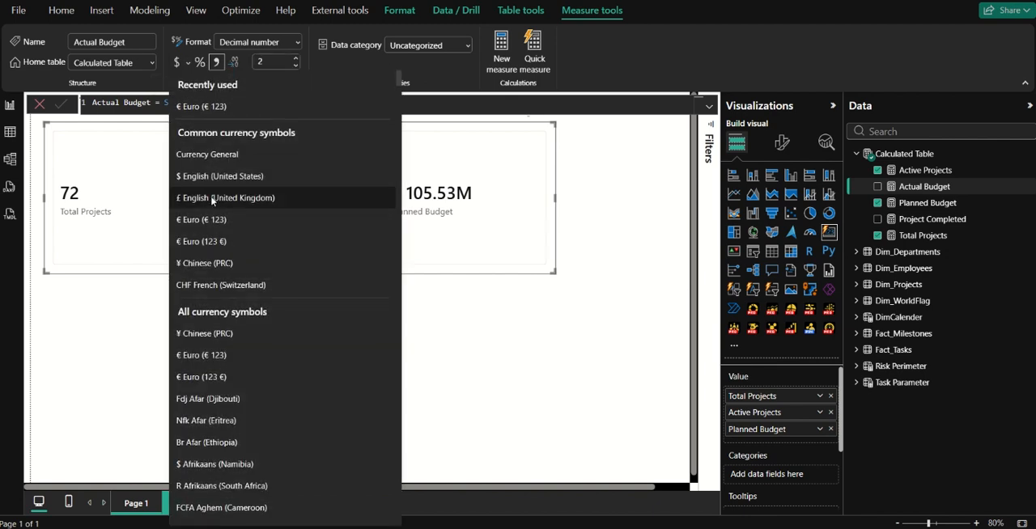
left_click(212, 218)
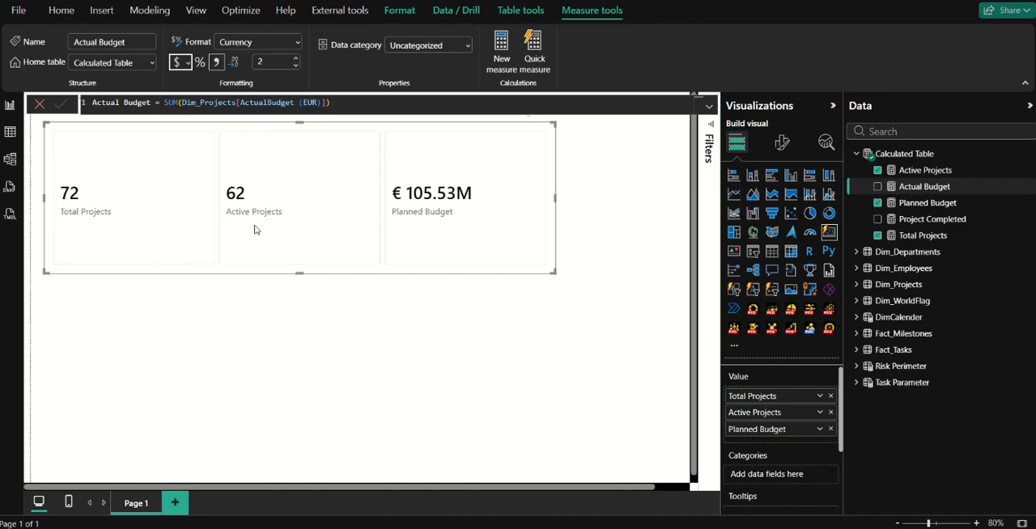
left_click(877, 187)
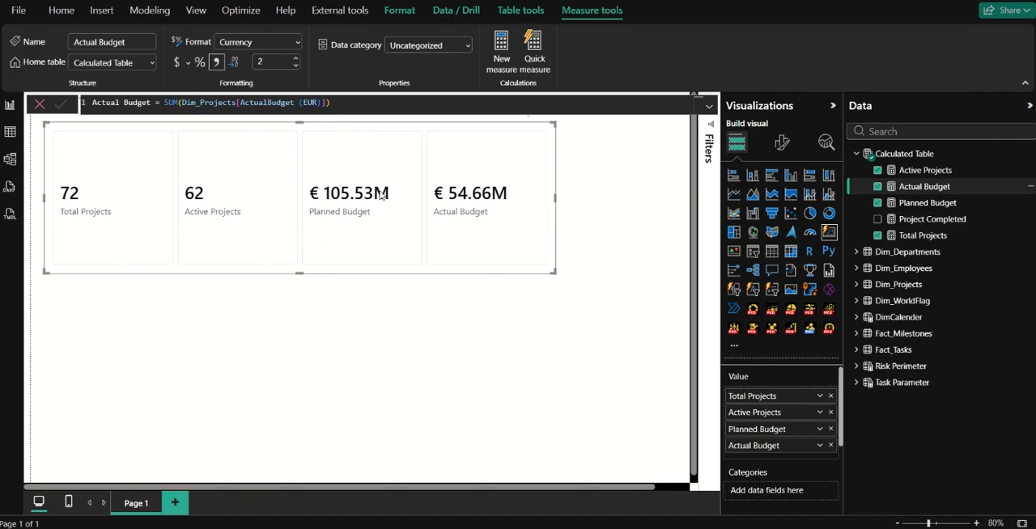
Create a measure in Calculated Table defined as Budget Variance = [Planned Budget] - [Actual Budget].
left_click(515, 62)
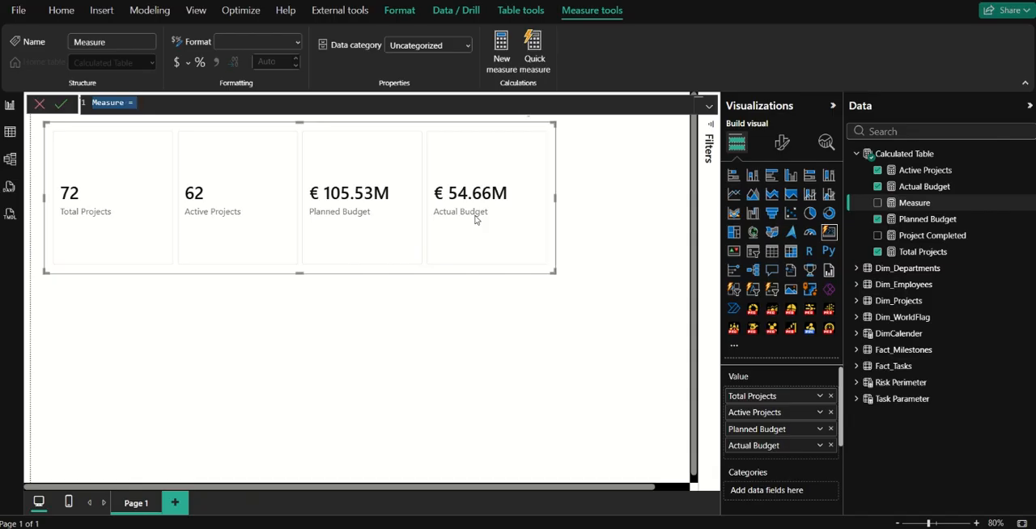
type("Budget Var")
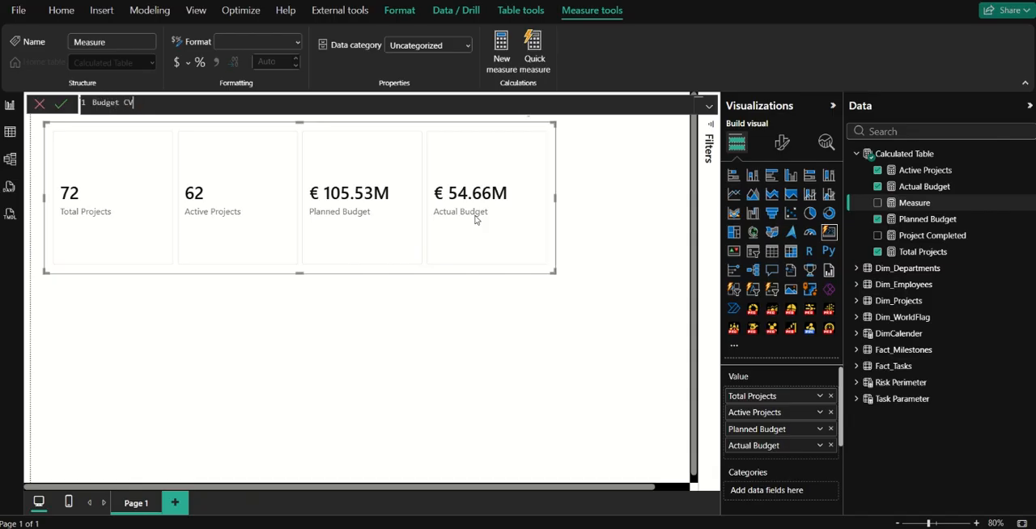
type("ika")
type("ance = ")
type("pla")
key("Tab")
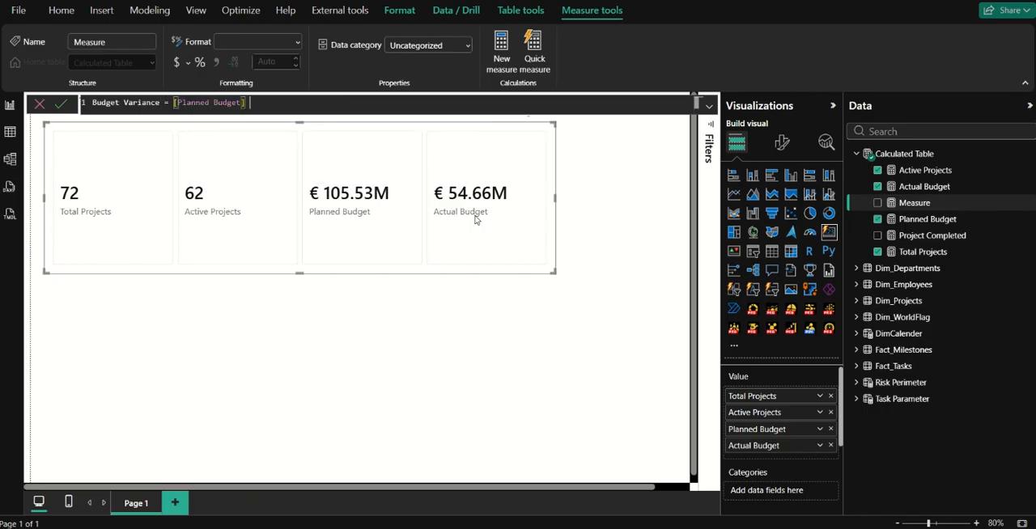
type("- acu")
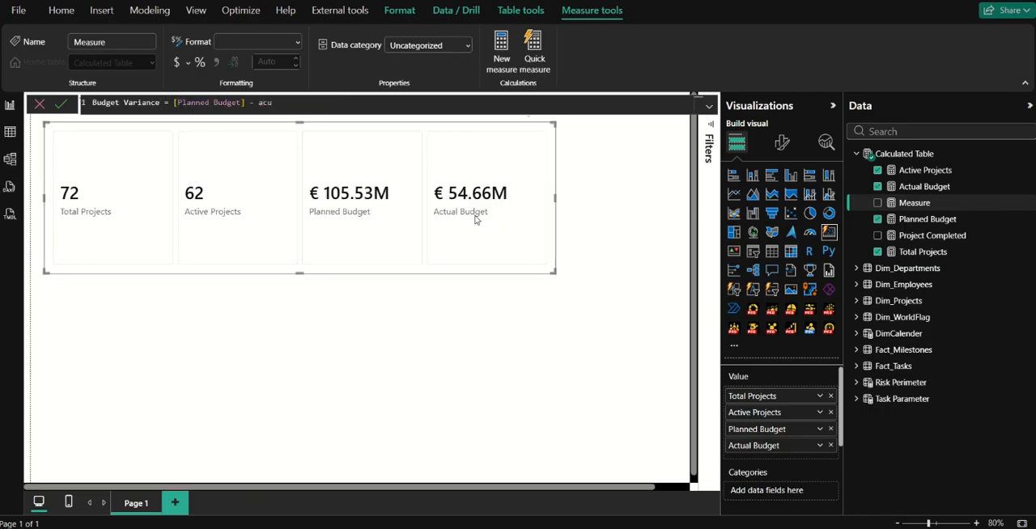
key("BackSpace")
type("tui")
key("BackSpace")
type("al")
key("Tab")
key("Return")
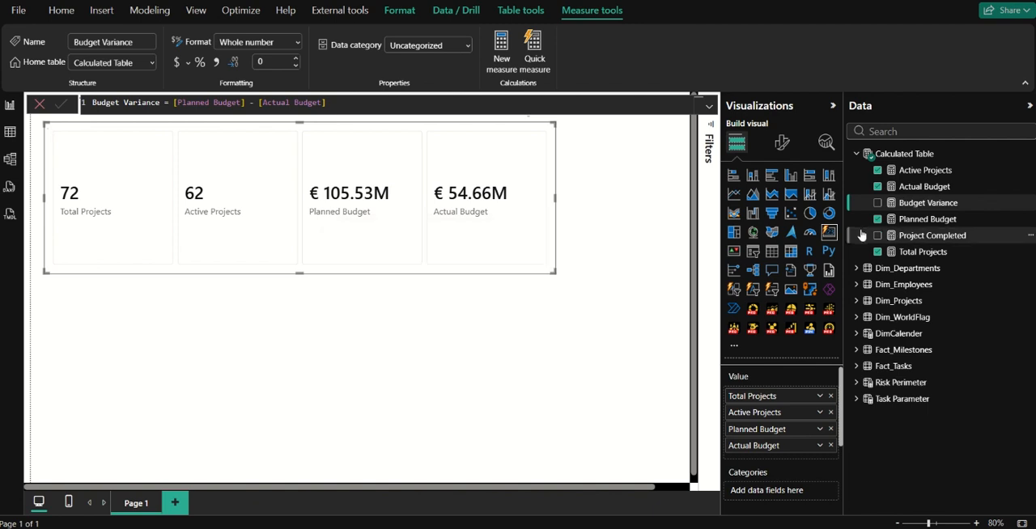
Add Budget Variance to the card visual and set the measure to 2 decimal places.
left_click(877, 203)
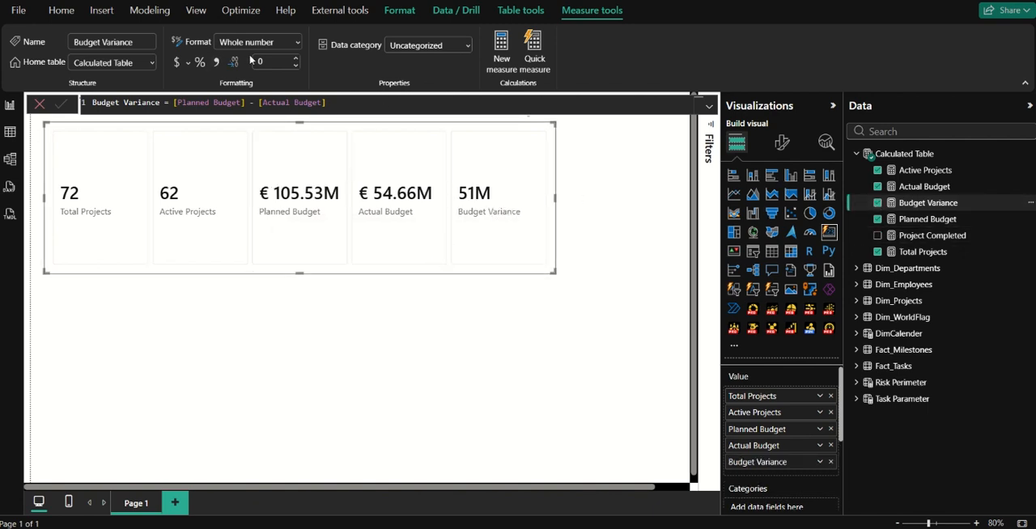
left_click(293, 65)
left_click(293, 65)
left_click_drag(292, 66, 233, 65)
type("2")
key("Return")
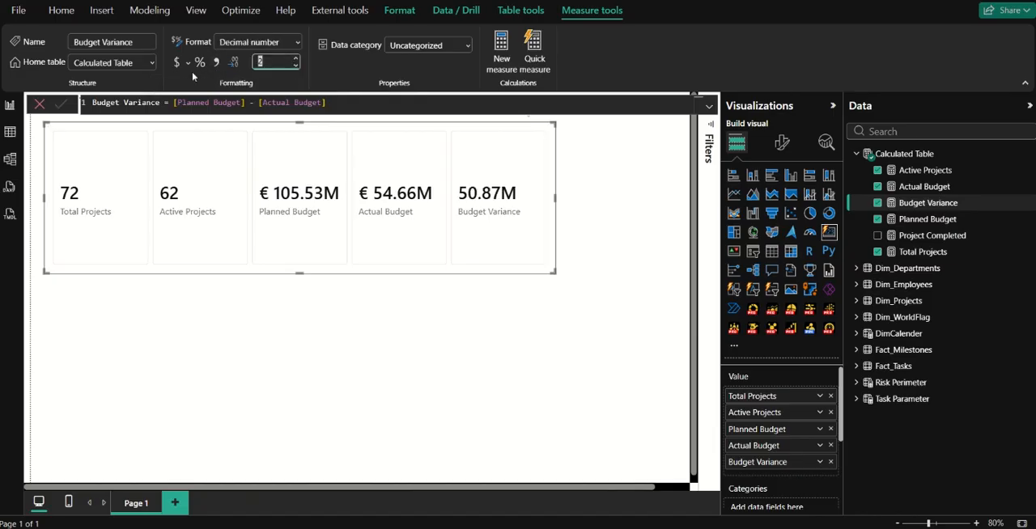
Format Budget Variance as € Euro (€ 123) currency and widen the card visual to give its five values more room.
left_click(190, 63)
left_click(188, 63)
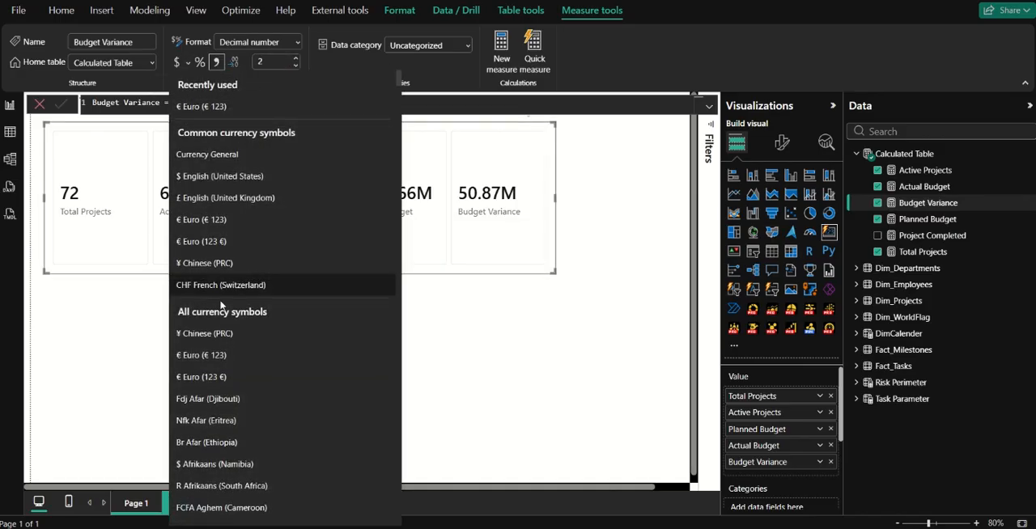
left_click(233, 363)
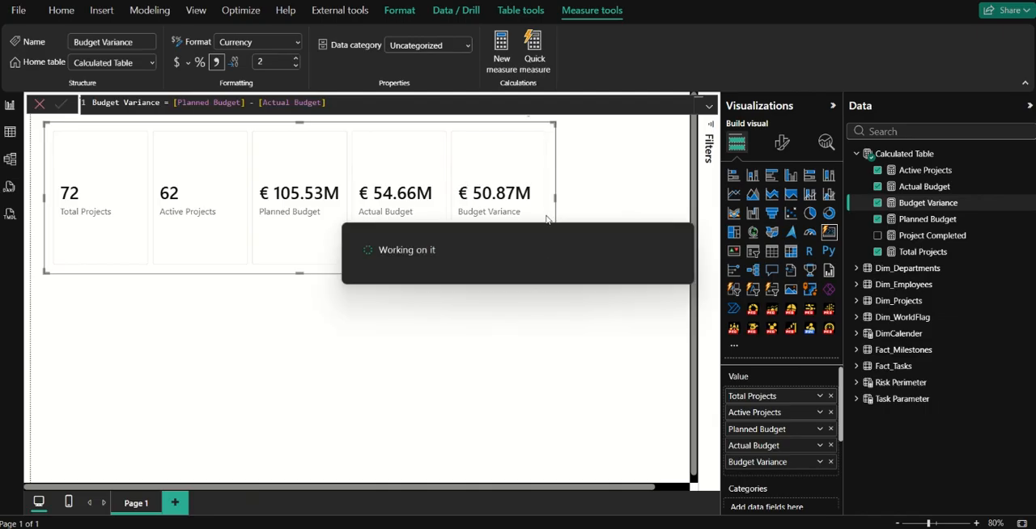
left_click_drag(555, 198, 647, 198)
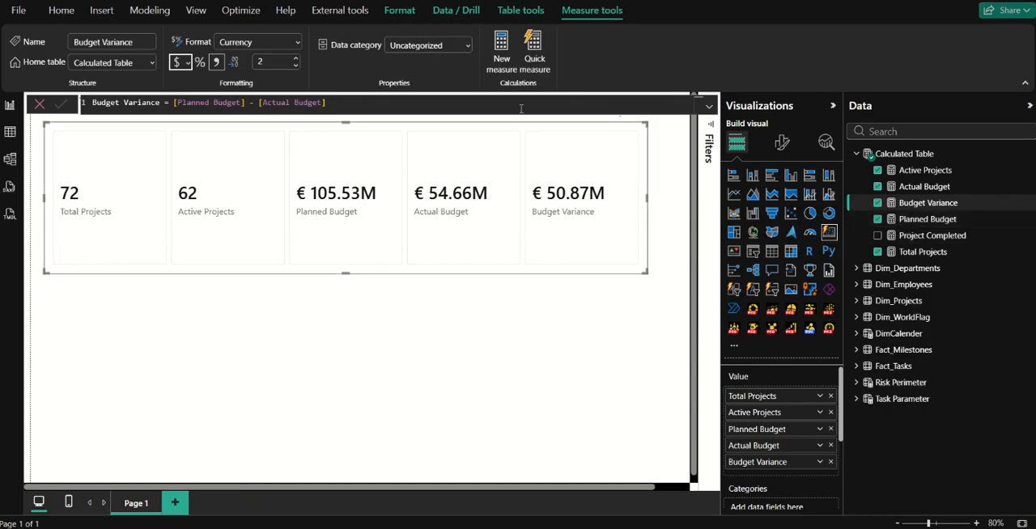
Start a measure in Calculated Table named Budget Variance %, with its expression beginning on a second line.
left_click(502, 58)
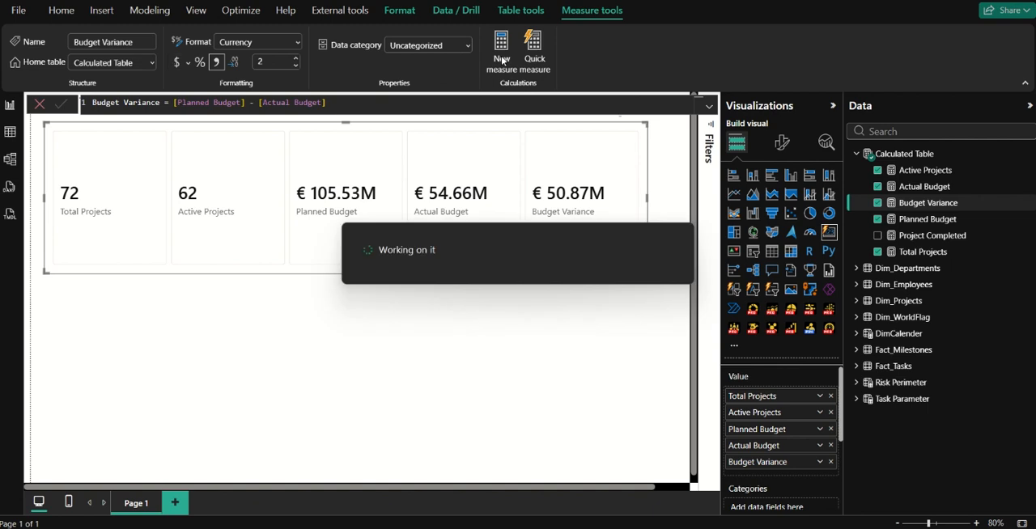
key("ctrl+a")
key("BackSpace")
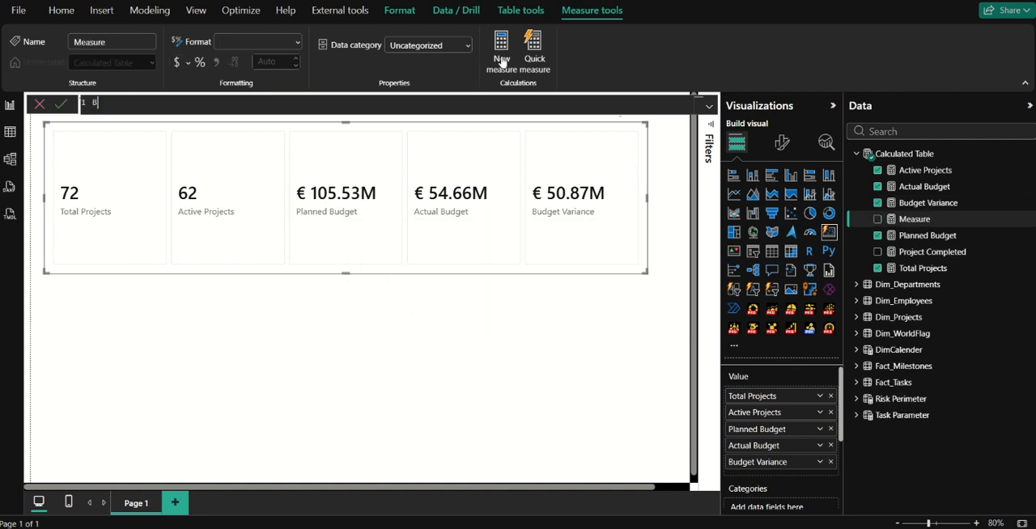
type("Budget Varui")
key("BackSpace")
key("BackSpace")
key("BackSpace")
key("BackSpace")
key("BackSpace")
type("Variance ")
type("% - ")
type("= ")
type("b")
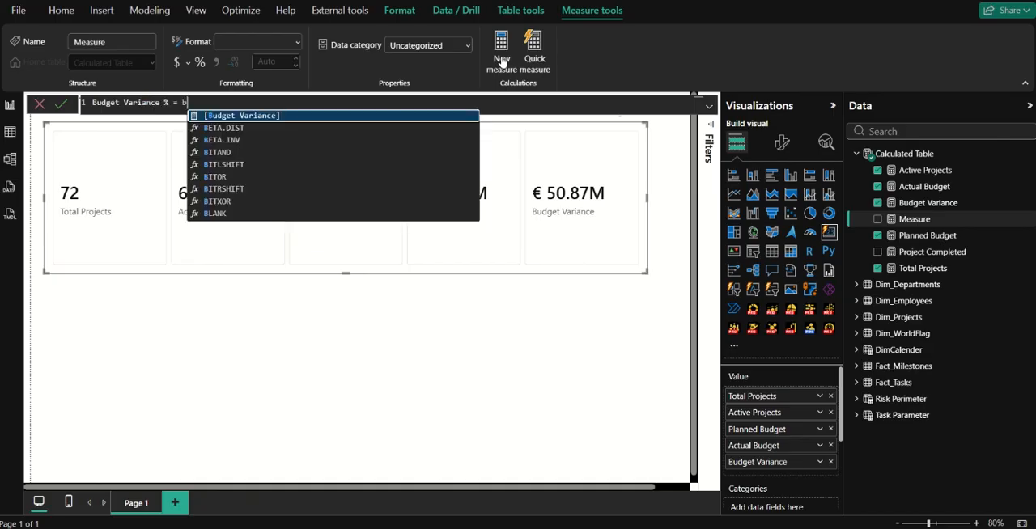
key("BackSpace")
key("shift+Return")
Define Budget Variance % as DIVIDE([Budget Variance], [Planned Budget], 0) and commit the measure.
type("div")
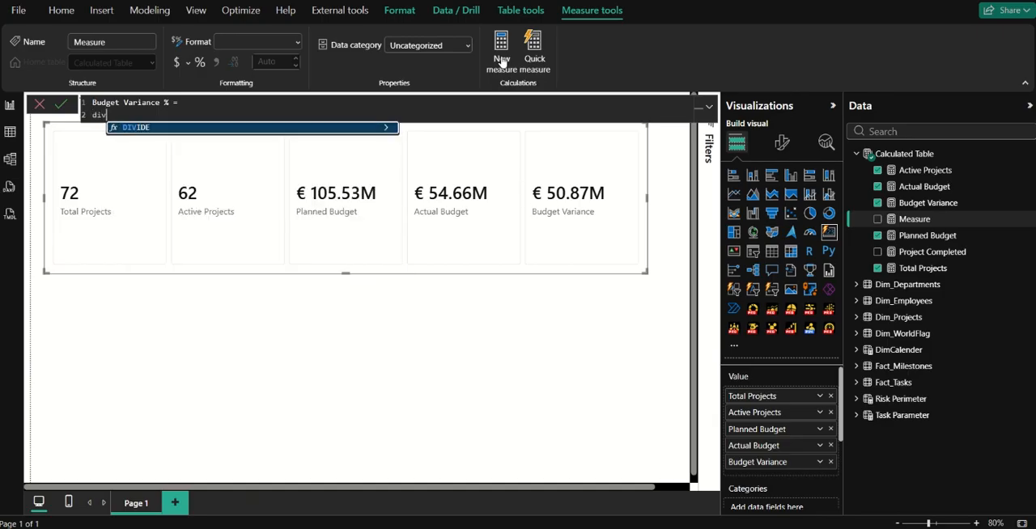
key("Tab")
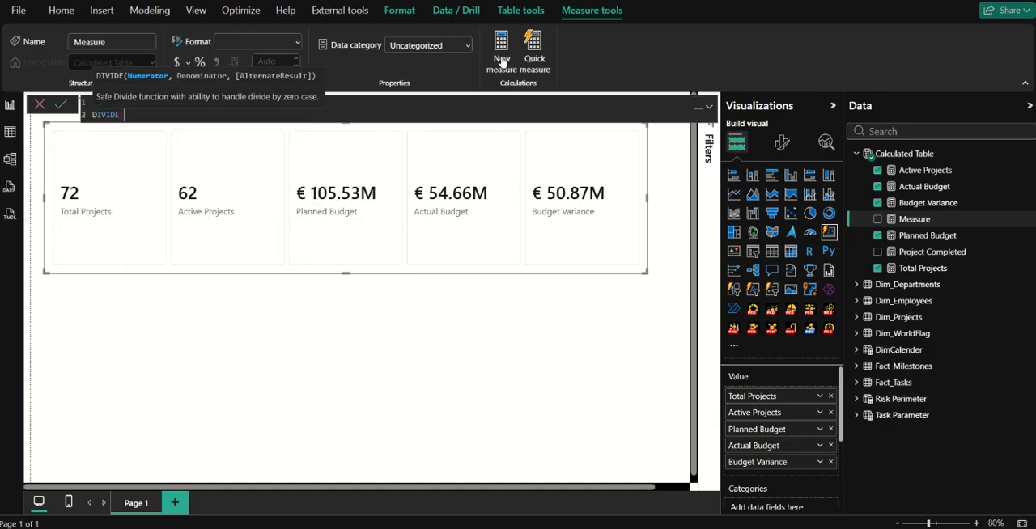
type("bud")
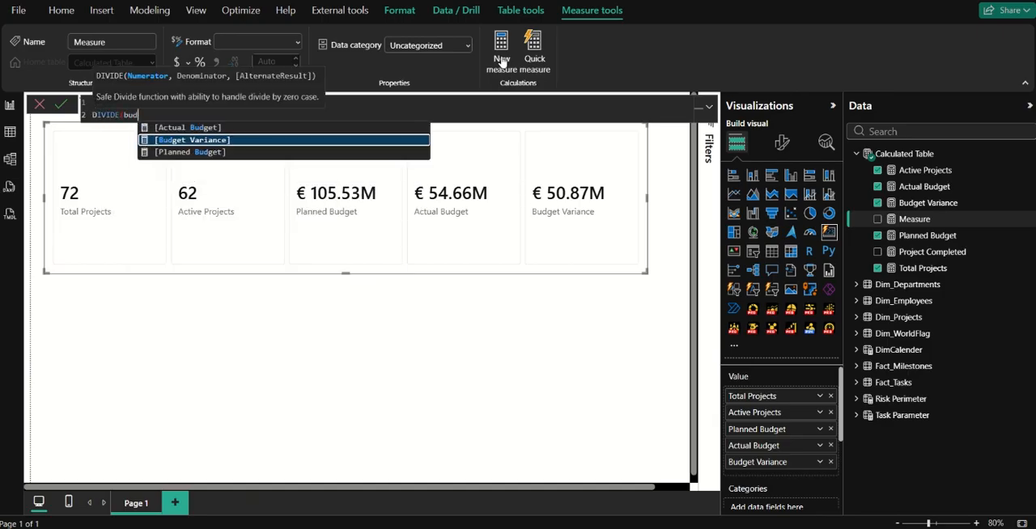
key("Tab")
type(", pl")
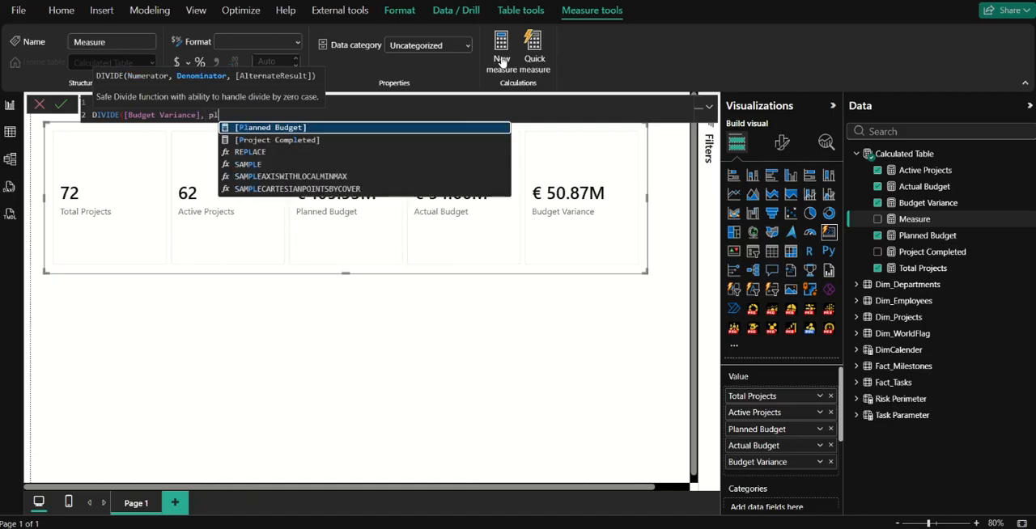
key("Tab")
type(", ")
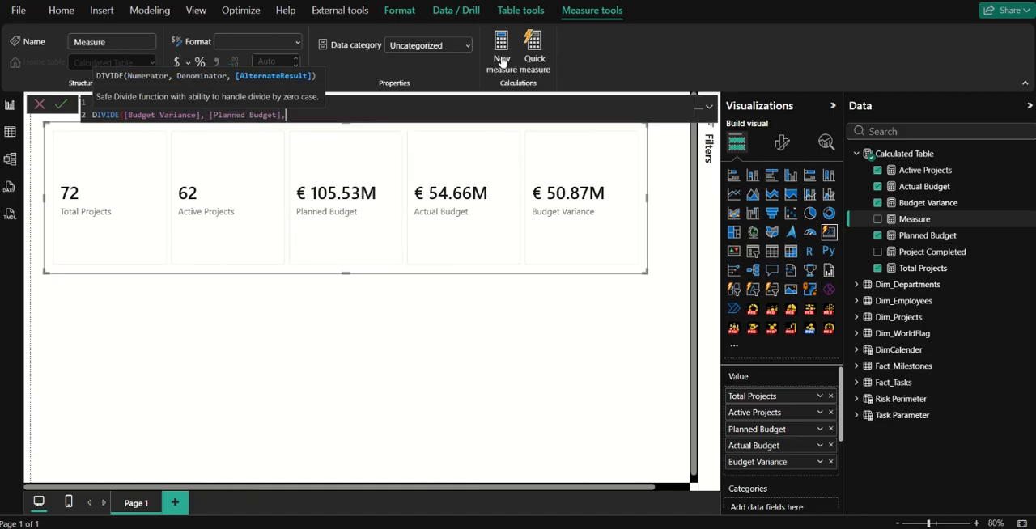
type("0)")
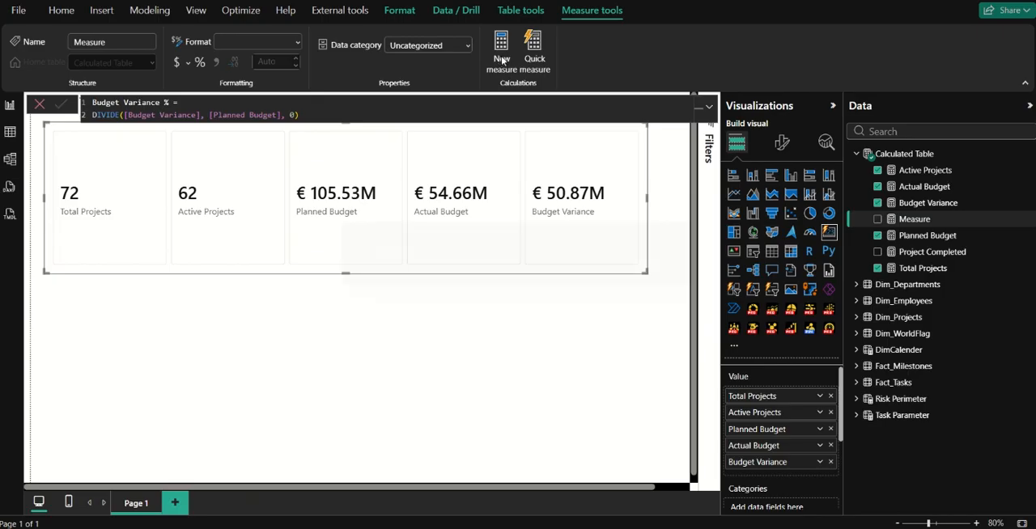
key("Return")
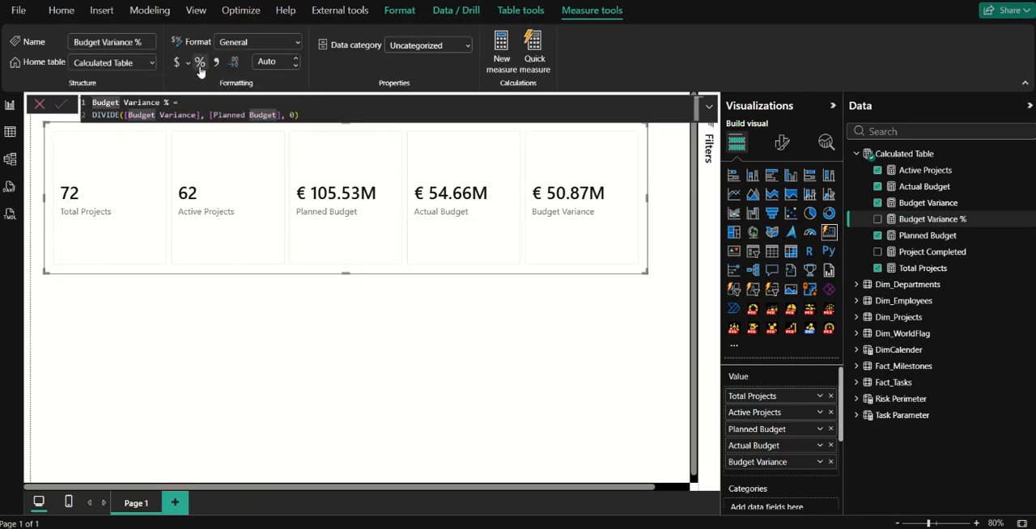
Format Budget Variance % as a percentage and show it in the card visual instead of Planned Budget, Actual Budget and Budget Variance.
left_click(200, 67)
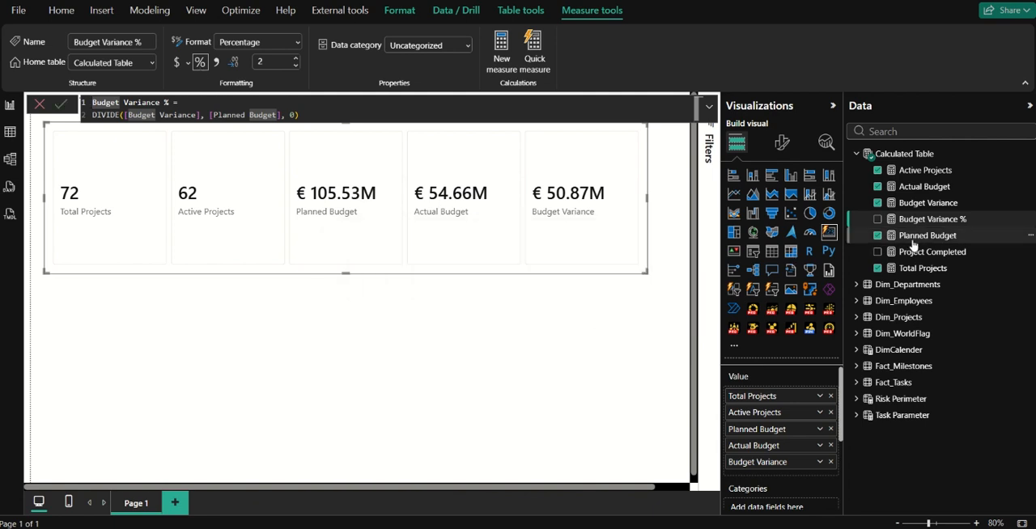
left_click(878, 238)
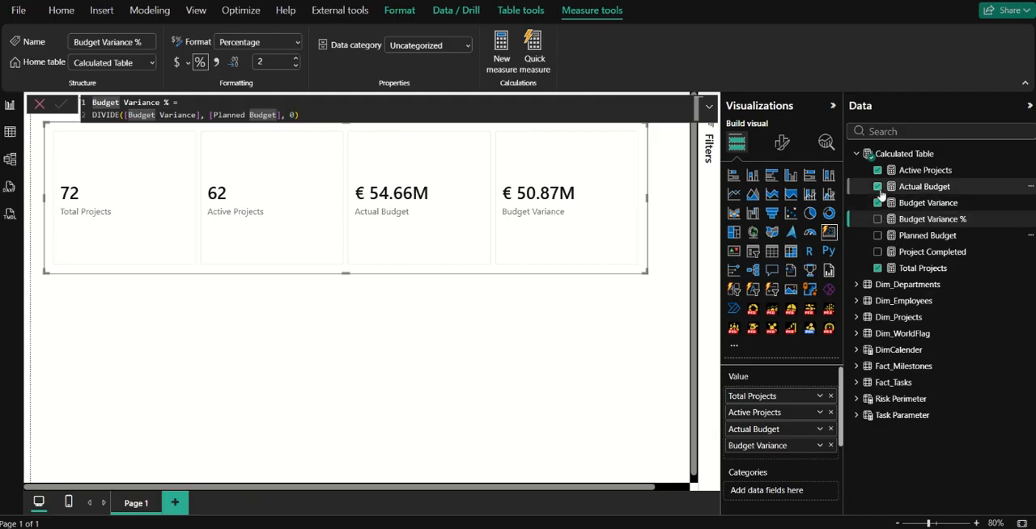
left_click(878, 186)
left_click(878, 219)
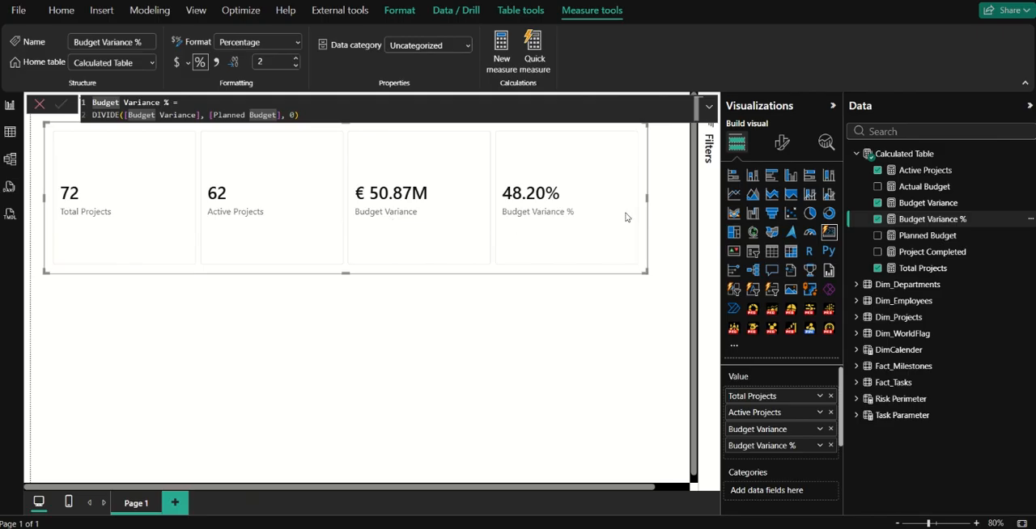
left_click(877, 202)
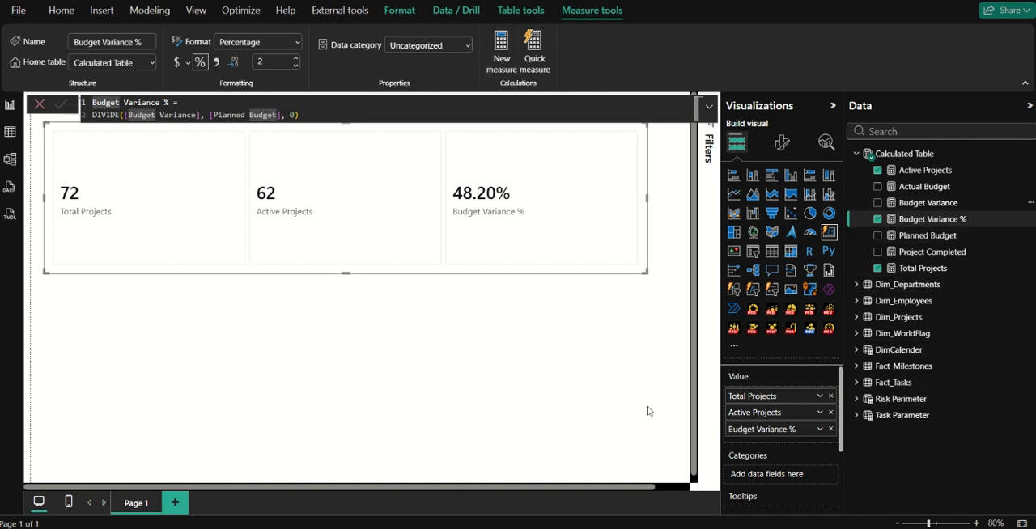
Create a measure defined as Avg Delay Day = AVERAGE(Dim_Projects[DaysDelay]) and add it to the card visual.
key("ctrl+s")
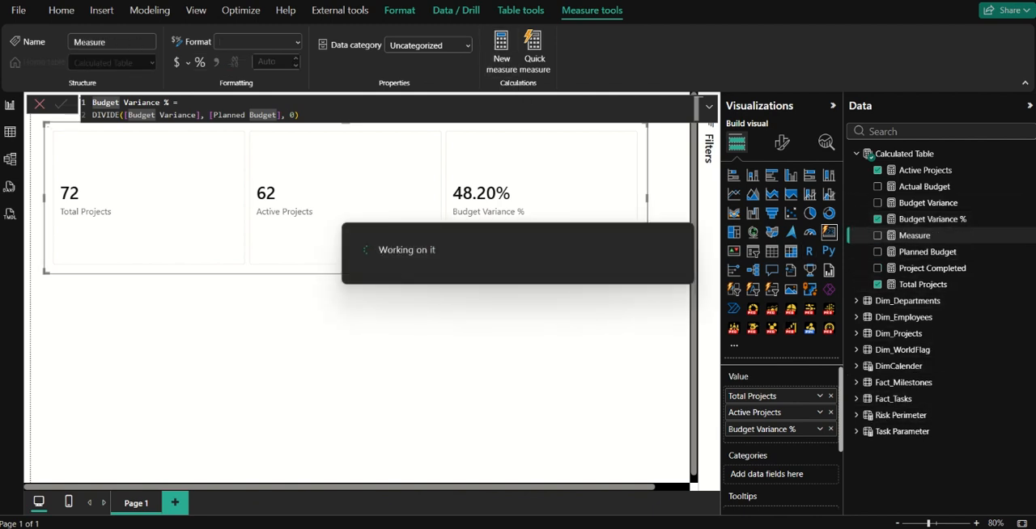
type("Avg")
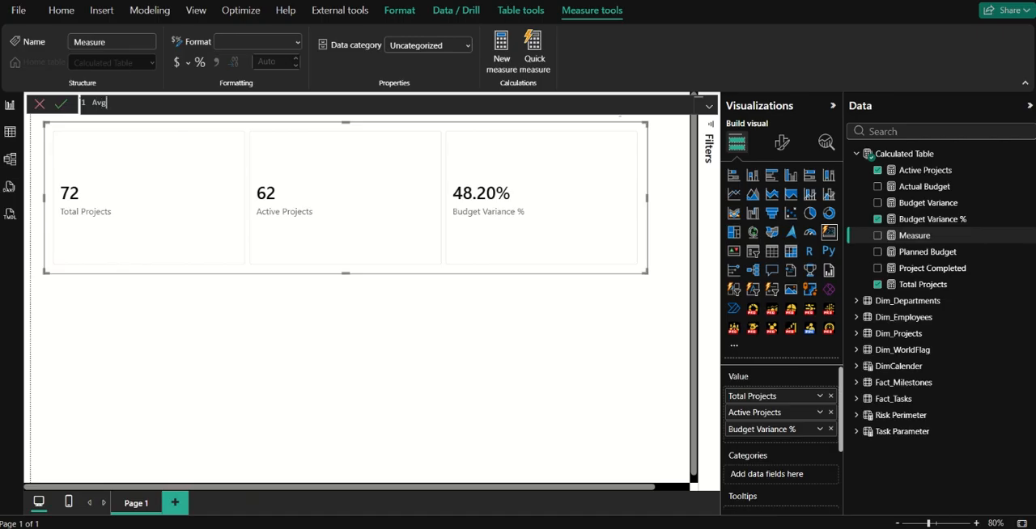
type(" Delay Day = ave")
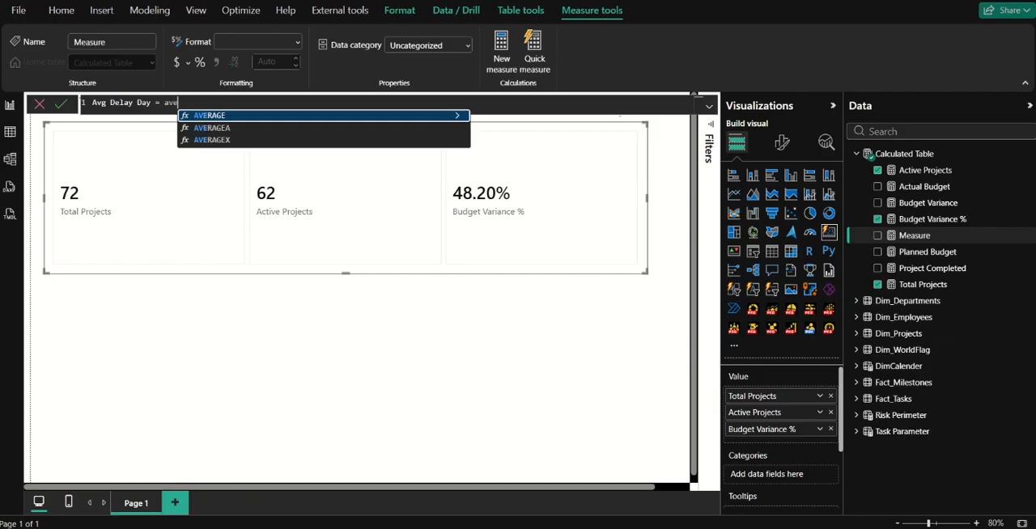
key("Tab")
type("delay")
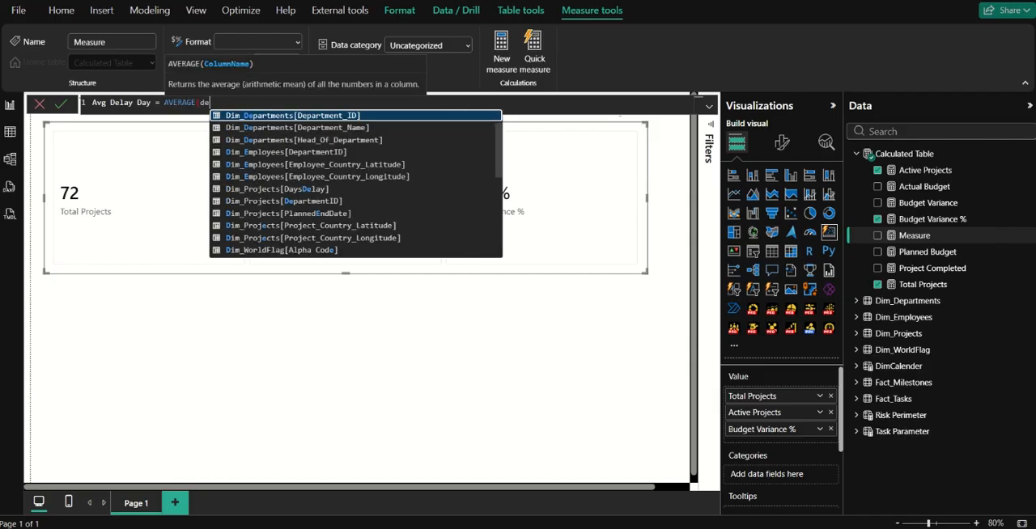
key("Tab")
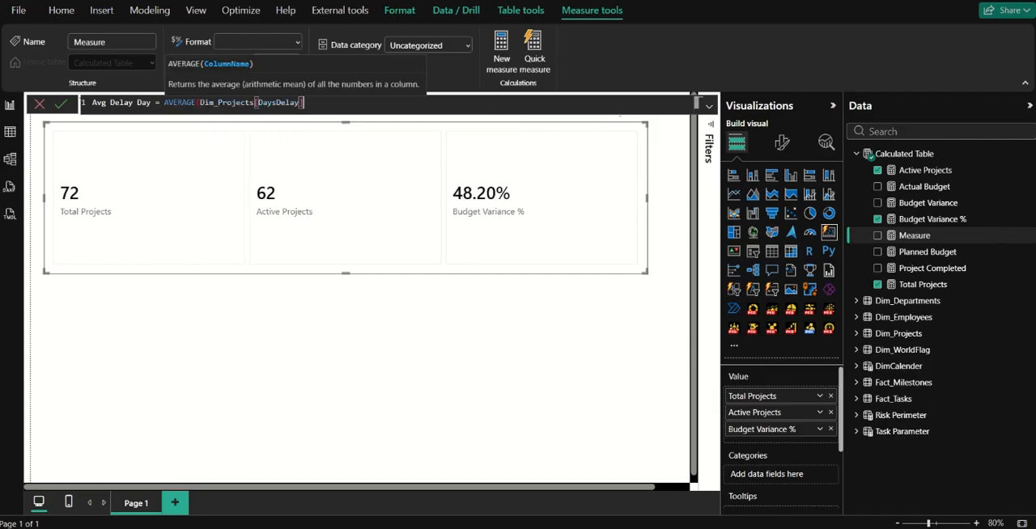
type(")")
key("Return")
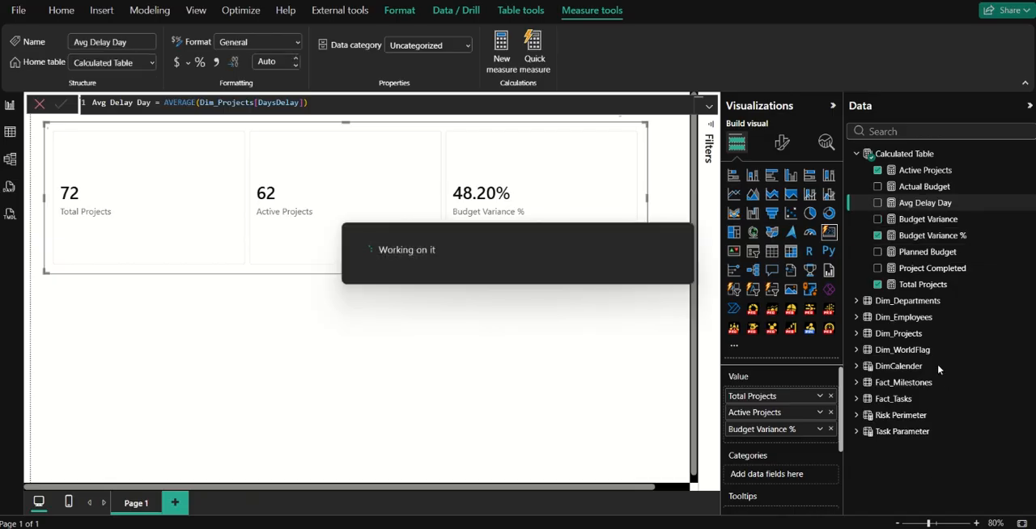
left_click(877, 204)
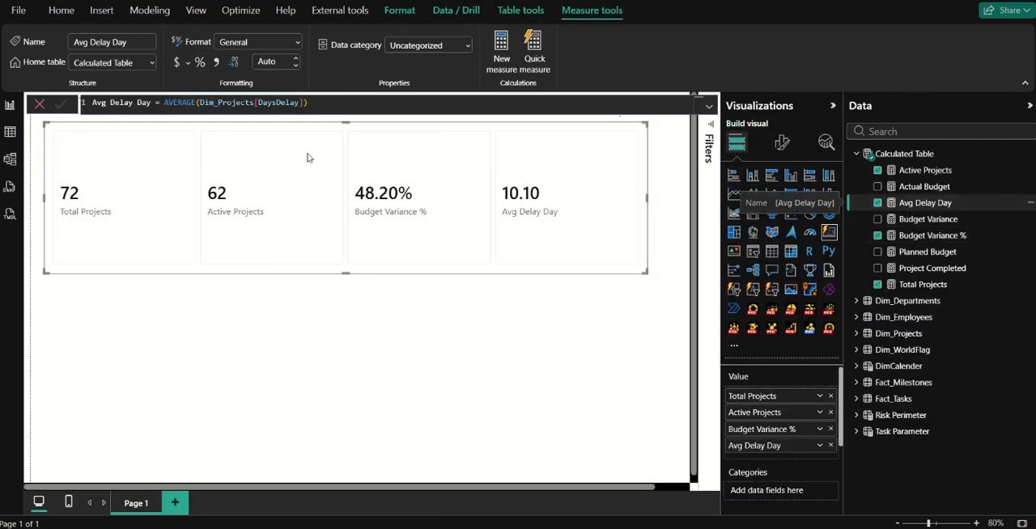
Start a measure in Calculated Table named Avg Day Delay that references [Avg Delay Day].
left_click(324, 104)
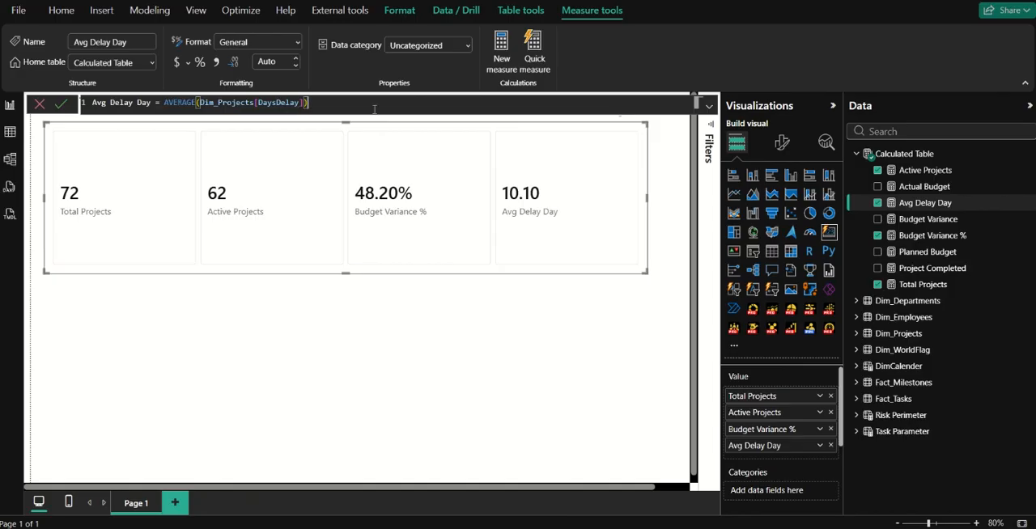
left_click(503, 55)
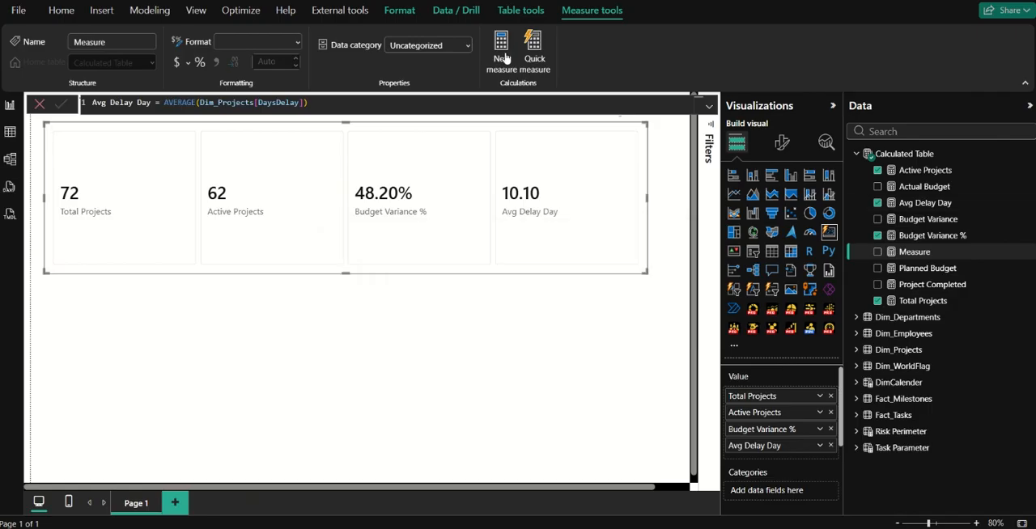
key("ctrl+a")
type("Avg ")
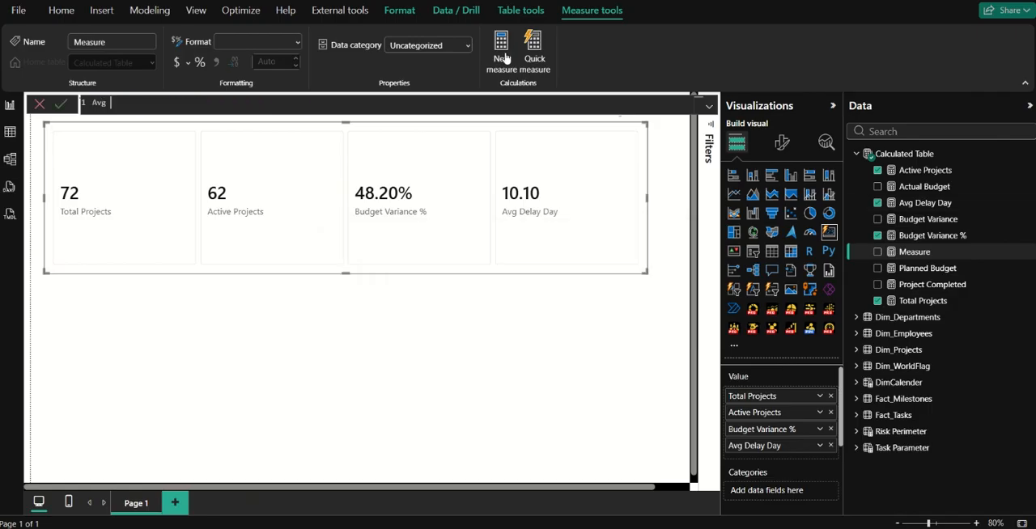
type("De")
type("y Delay =")
type("avg")
key("Tab")
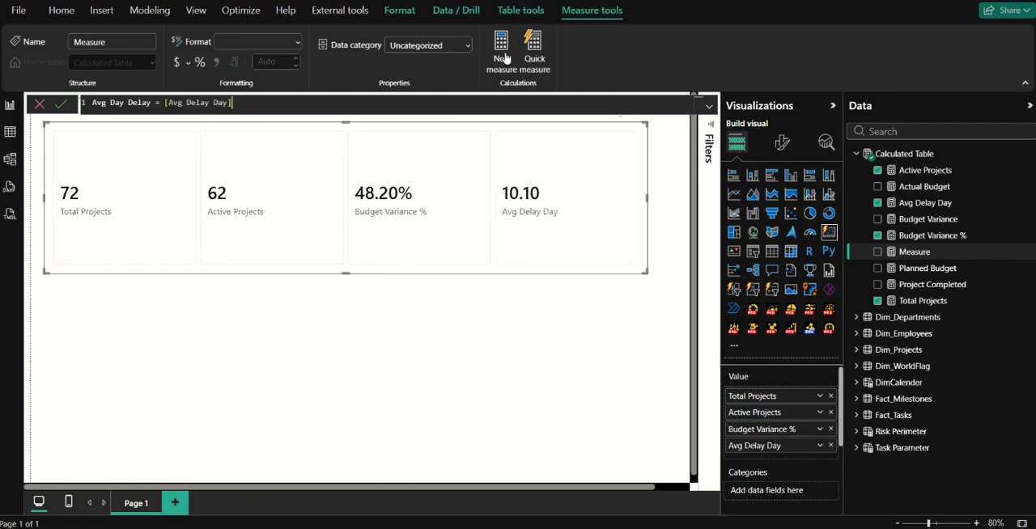
Append & " days" to the Avg Day Delay expression, commit it, and replace Avg Delay Day with it in the card visual.
type("& \"")
type("days \"")
key("Return")
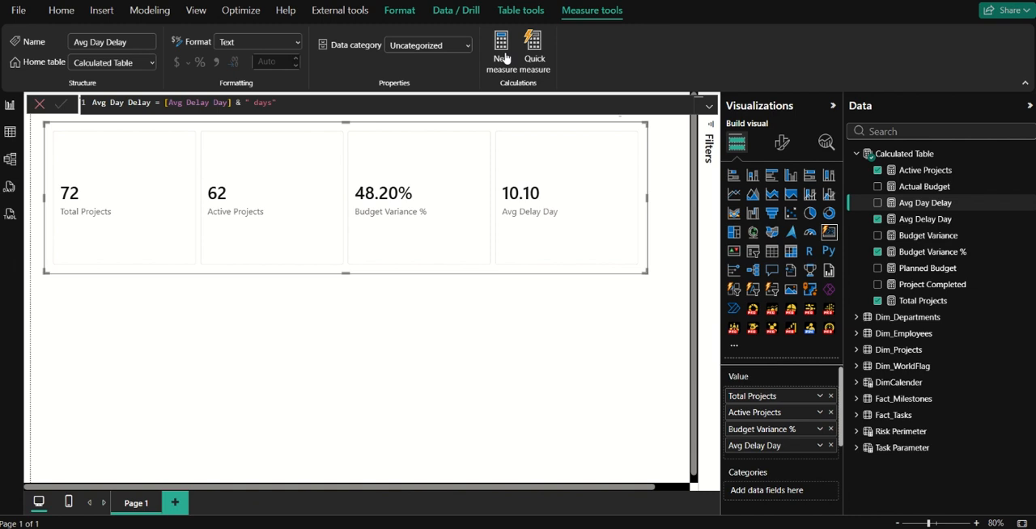
left_click(877, 202)
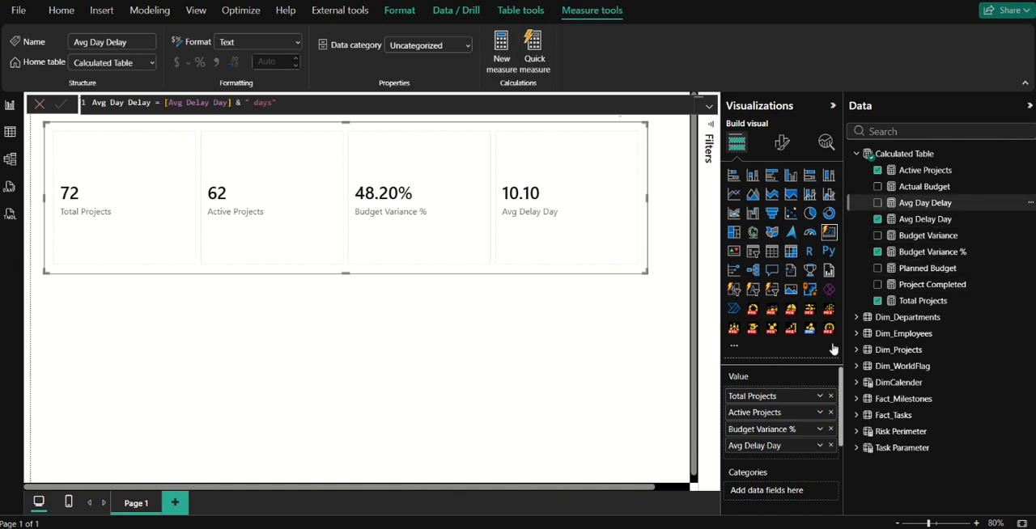
left_click(830, 445)
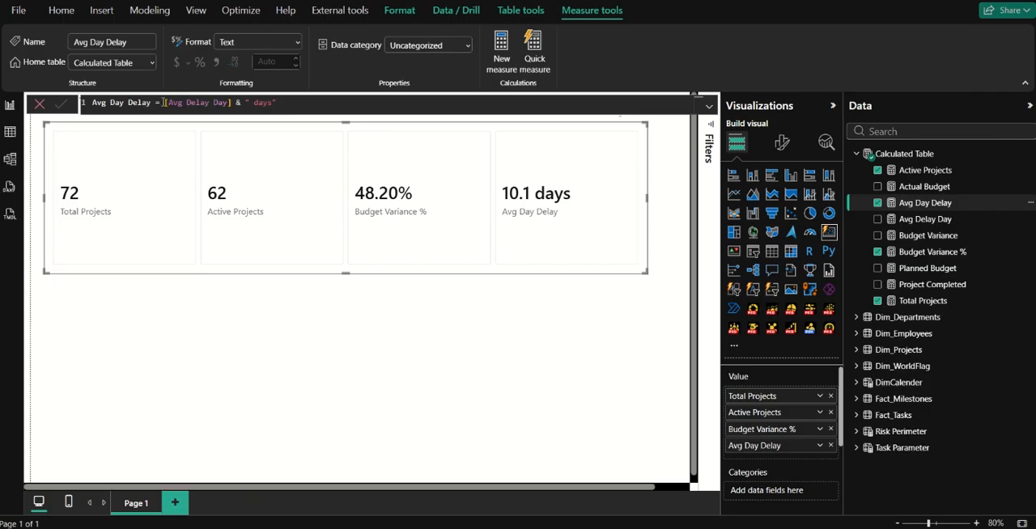
Insert an IF in the Avg Day Delay expression that tests [Avg Delay Day] = BLANK() and returns "NA" when true.
left_click(163, 102)
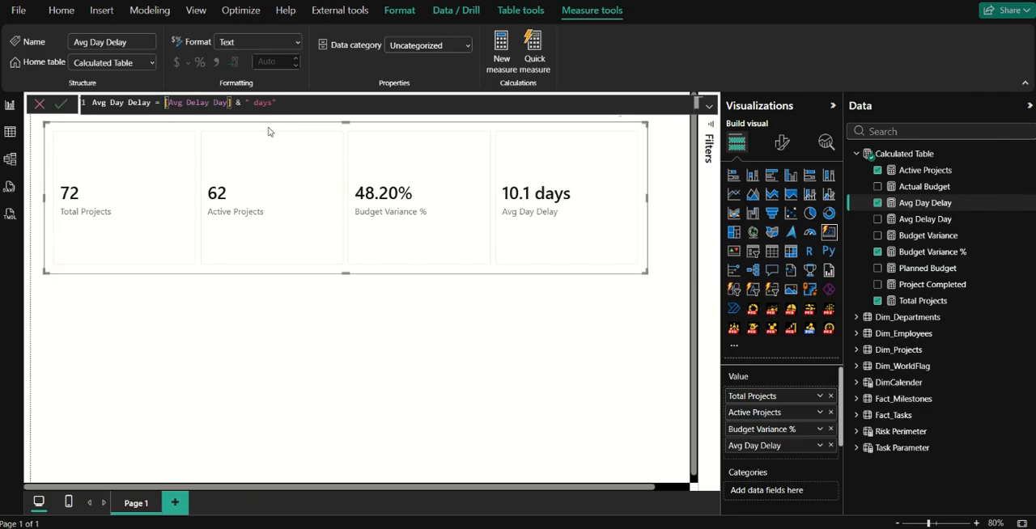
type("IF(")
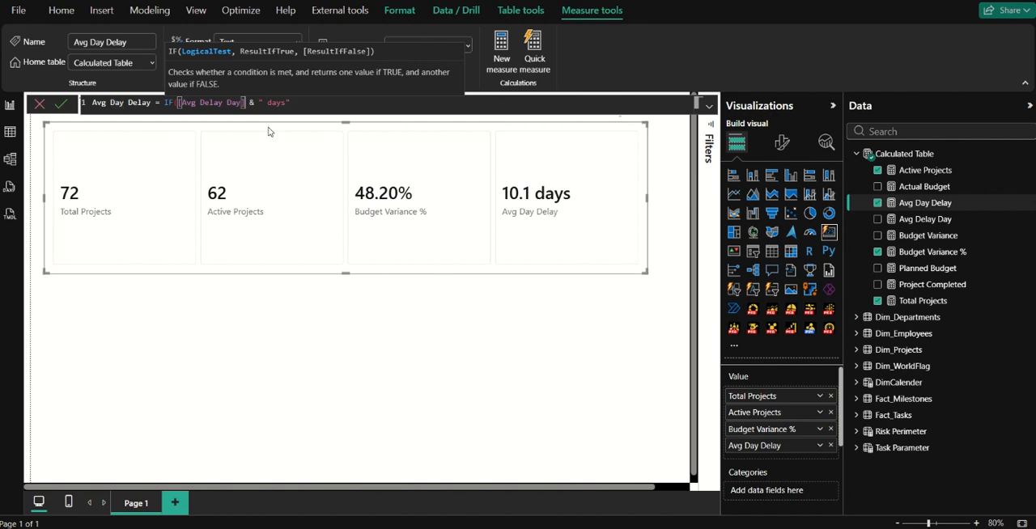
type("= blam")
key("BackSpace")
key("Tab")
key("Right")
type(",\"")
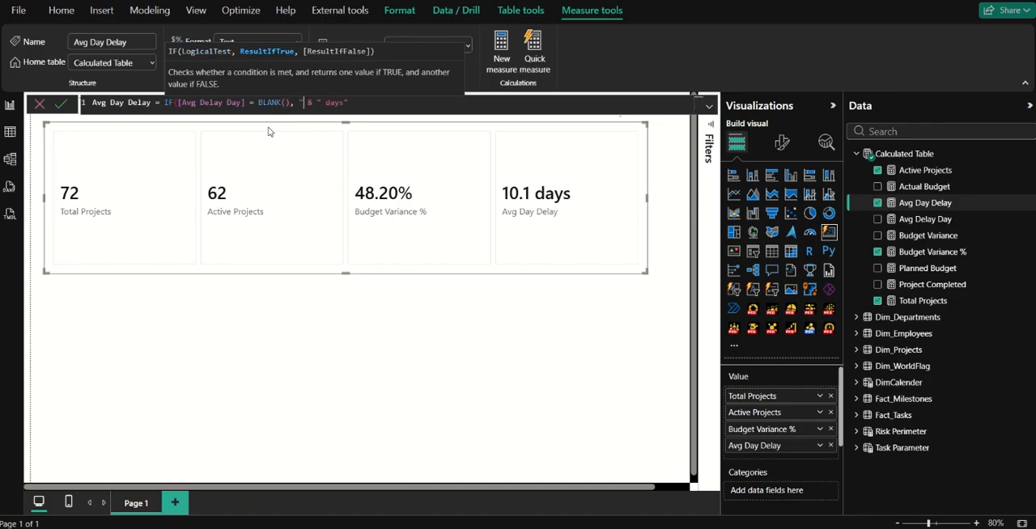
type("\"NA")
type(", FORMAT(")
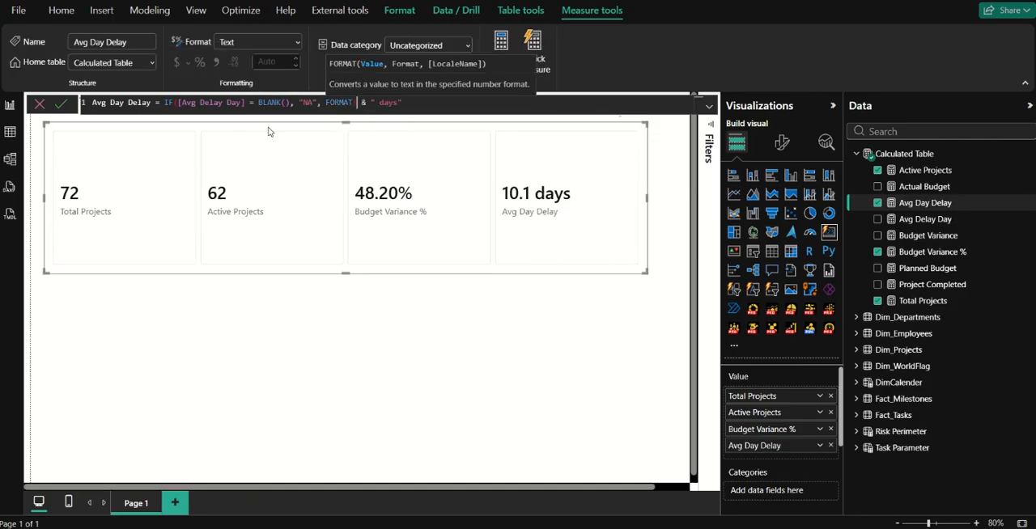
type("a")
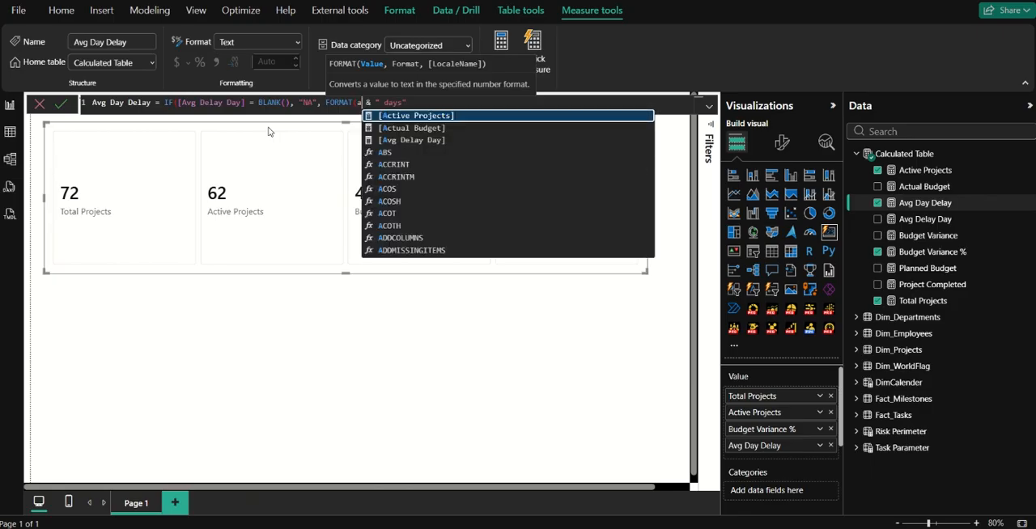
type("vg")
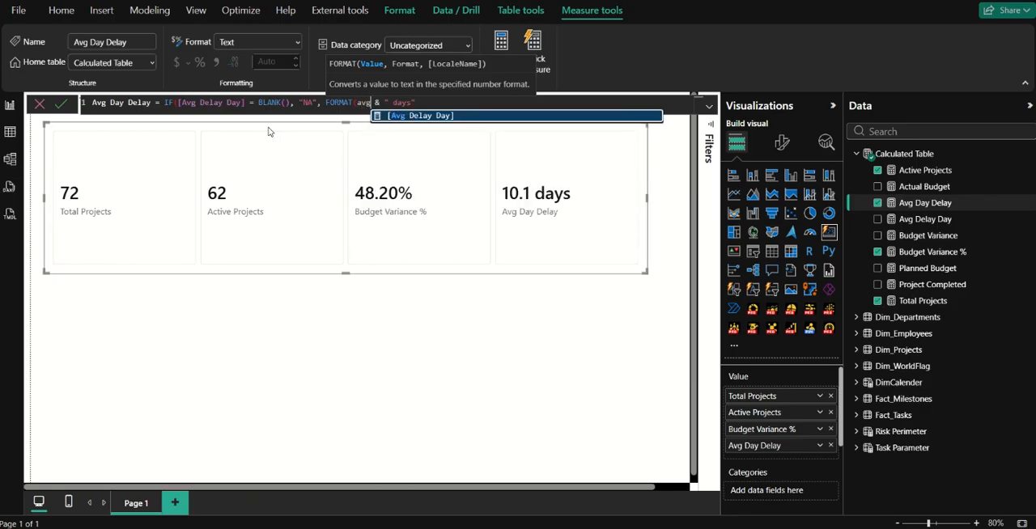
Complete the IF in Avg Day Delay with FORMAT([Avg Delay Day], "0.00") as its false result, close it before & " days", and commit the measure.
key("Tab")
type(", \"")
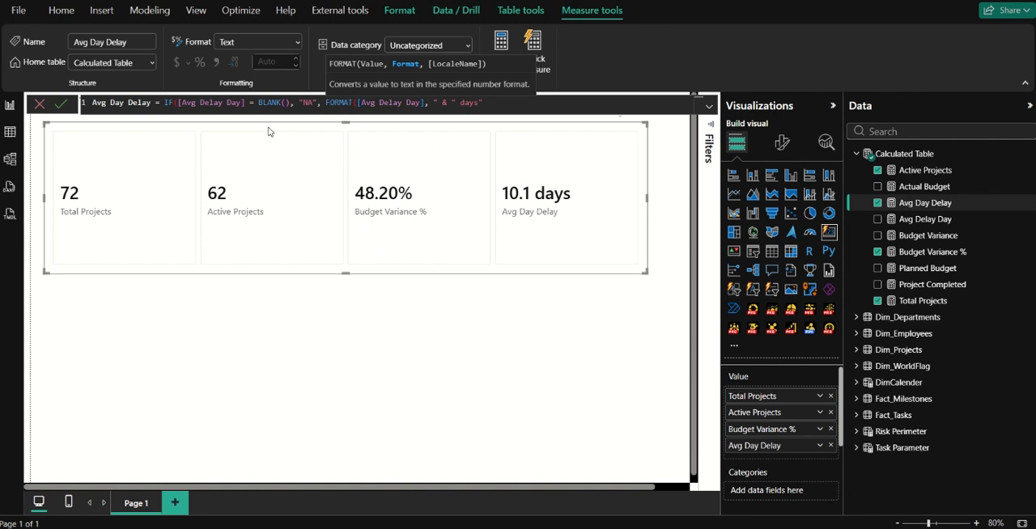
type("0.00\")")
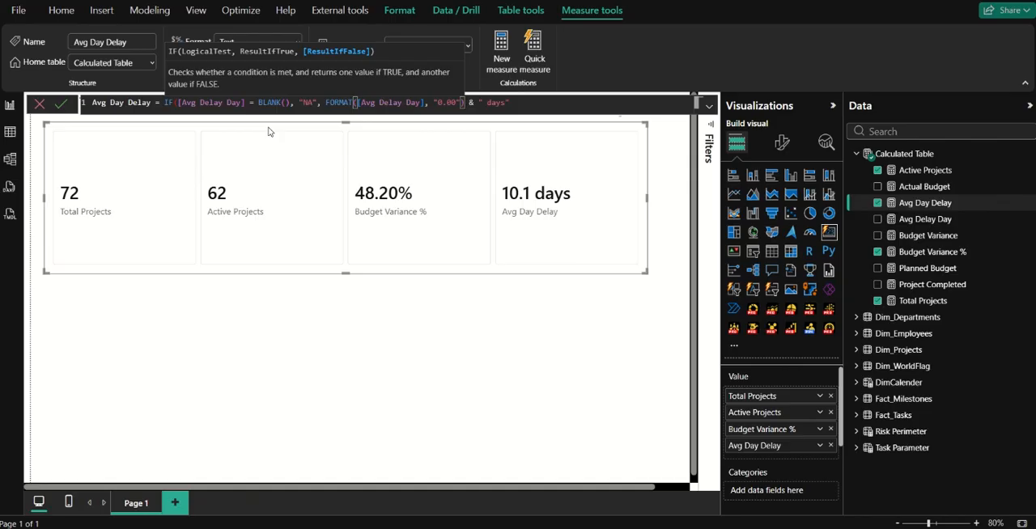
type(")")
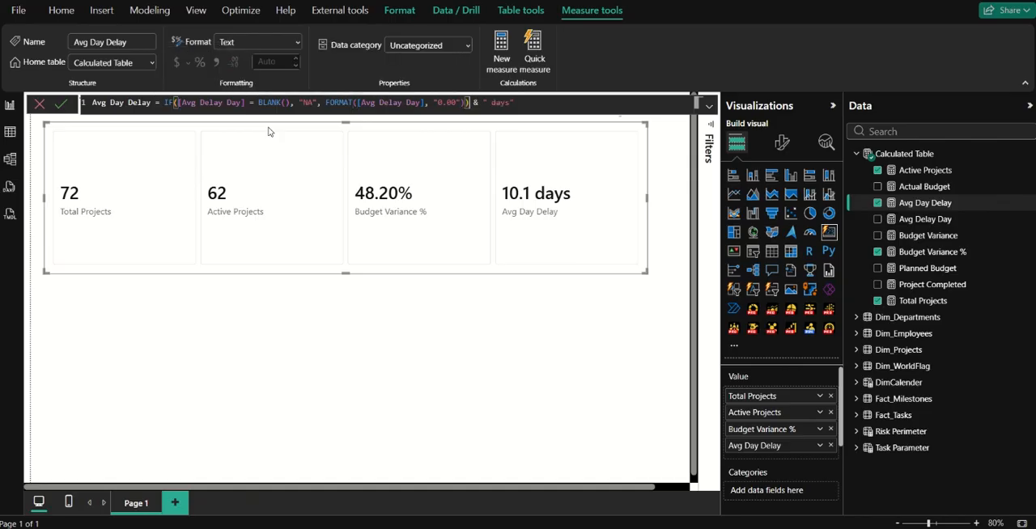
left_click(61, 105)
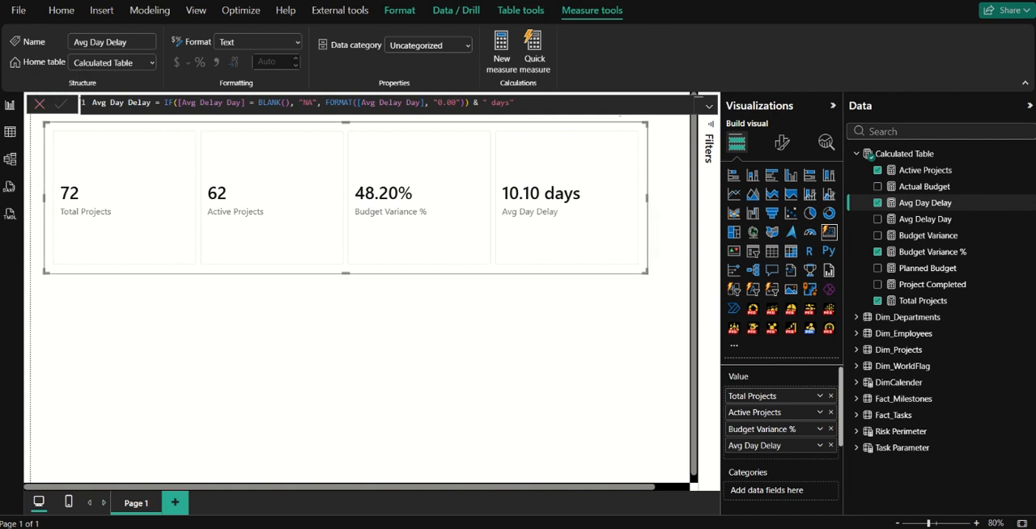
Create a measure in Calculated Table defined as Avg Completion % = AVERAGE(Dim_Projects[CompletionPercentage]).
left_click(502, 61)
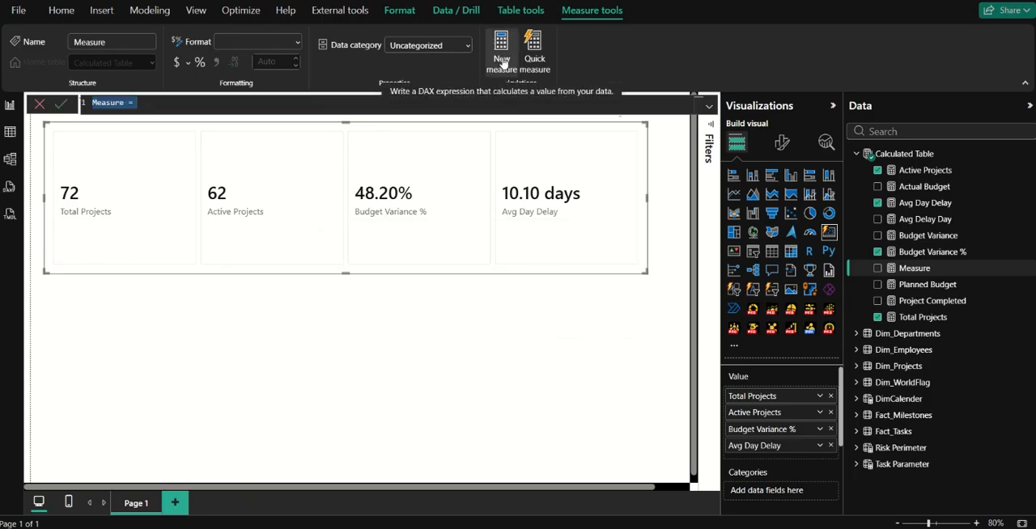
type("Avg Completion")
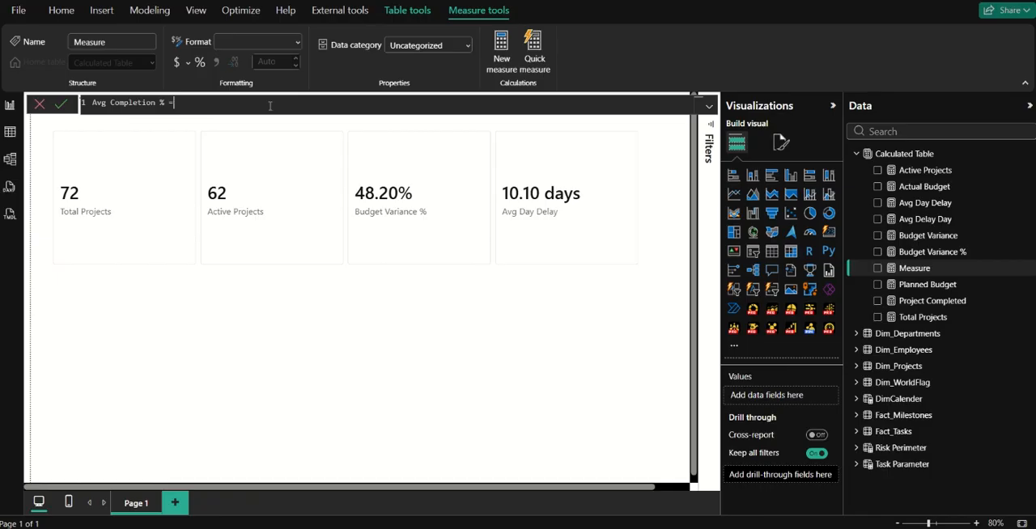
type(" % =")
left_click(60, 104)
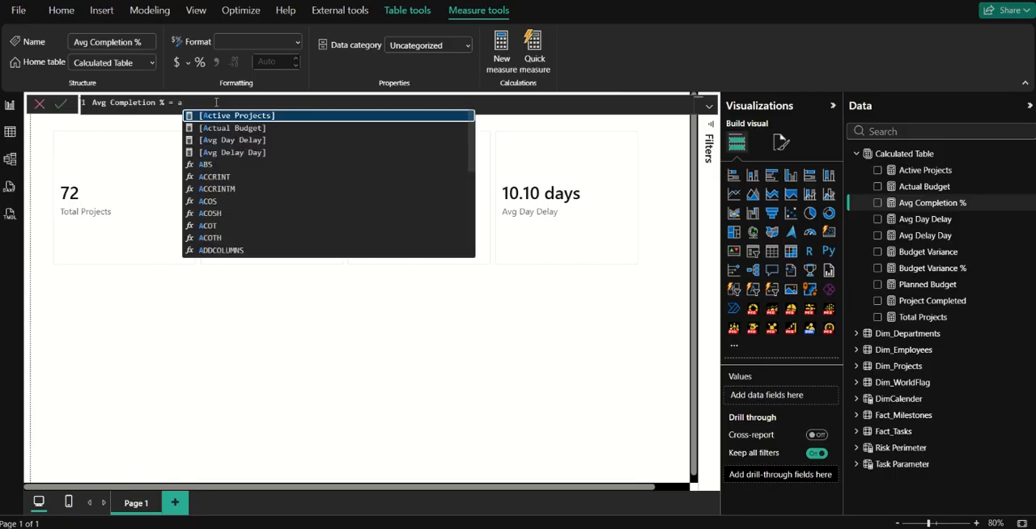
type("Ave")
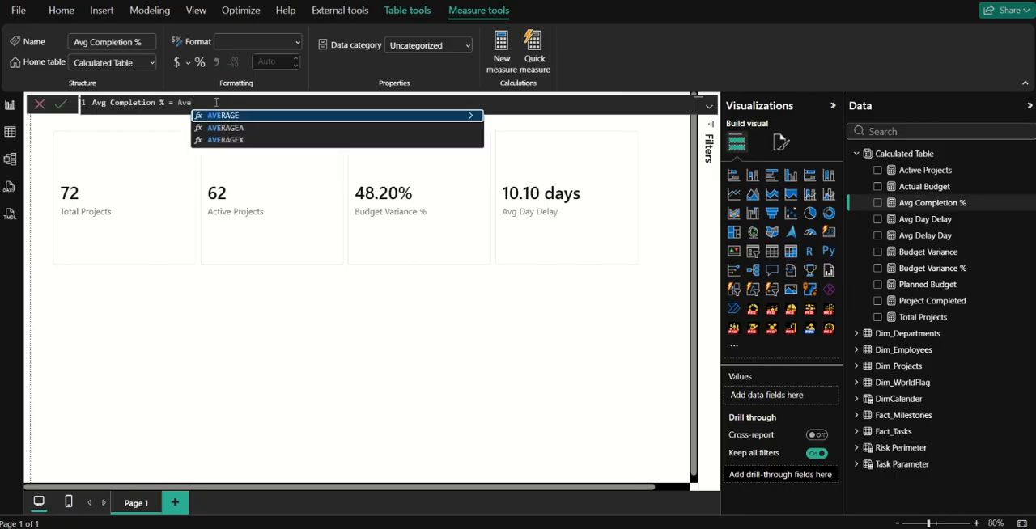
key("Tab")
type("compl")
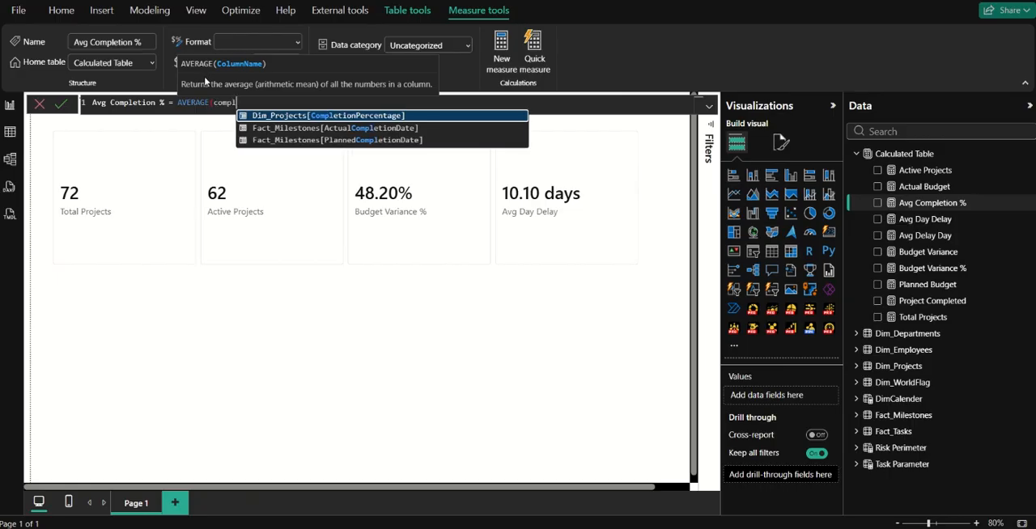
key("Tab")
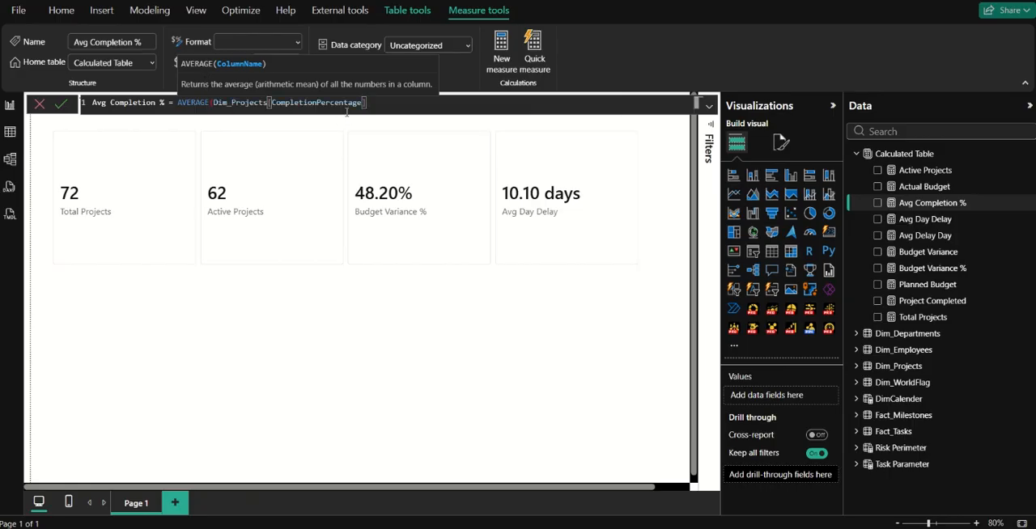
type(")")
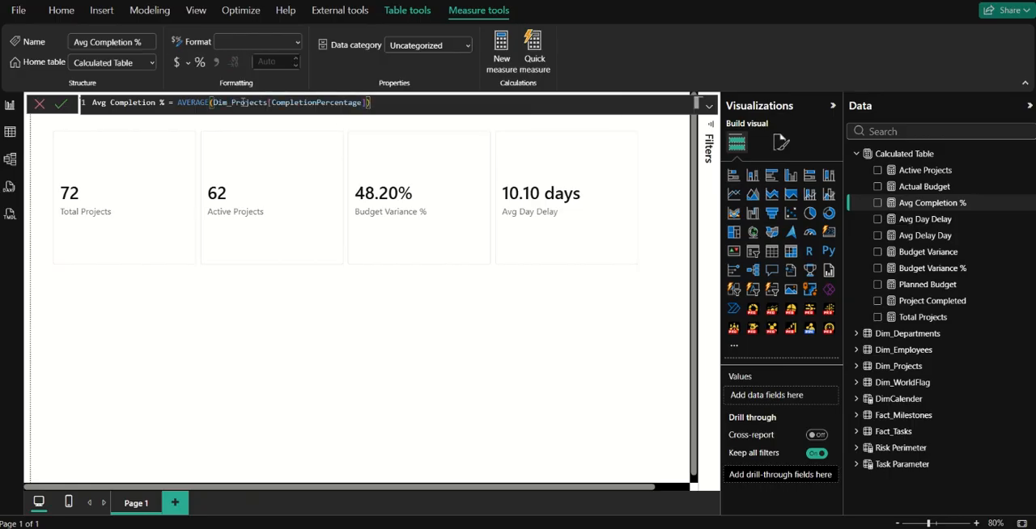
left_click(61, 103)
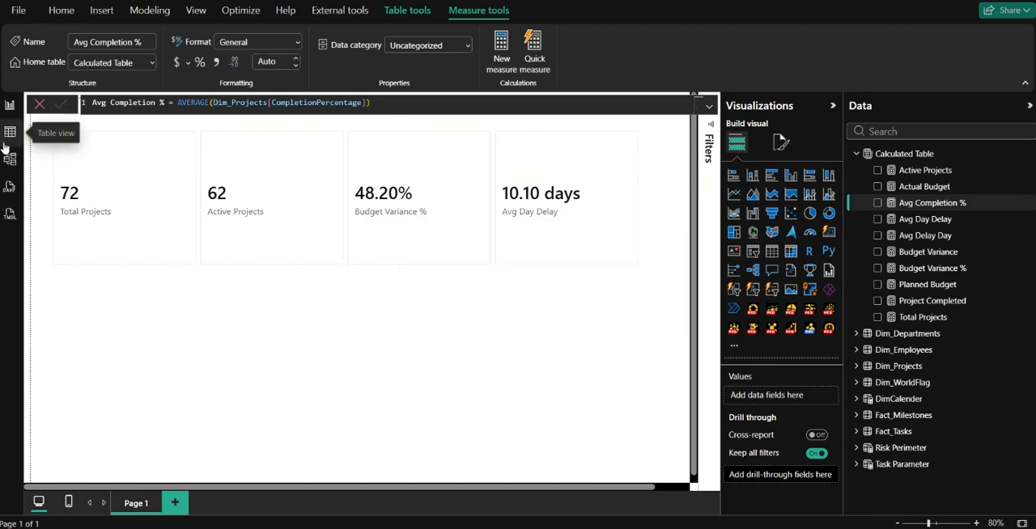
Examine the CompletionPercentage column values in the Dim_Projects table data, and return to the report page.
left_click(11, 136)
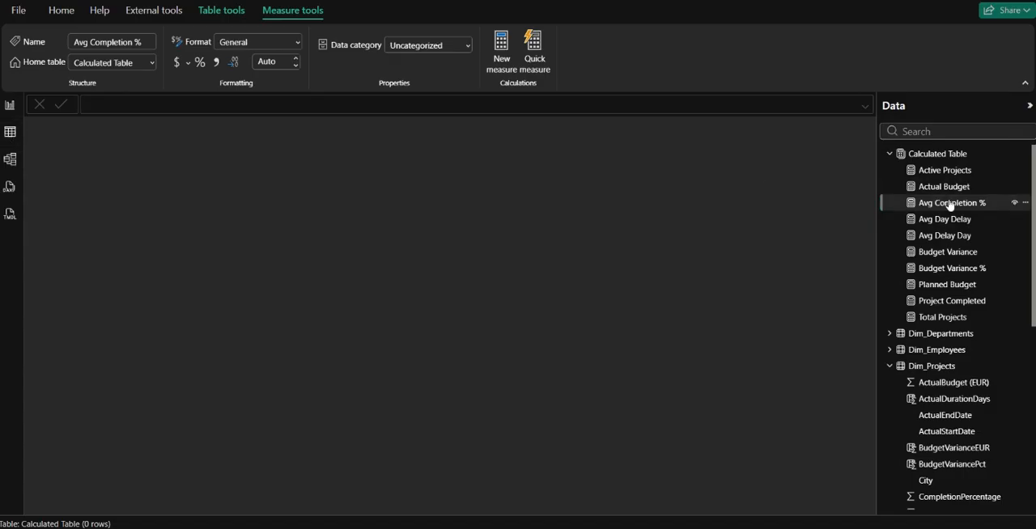
left_click(939, 369)
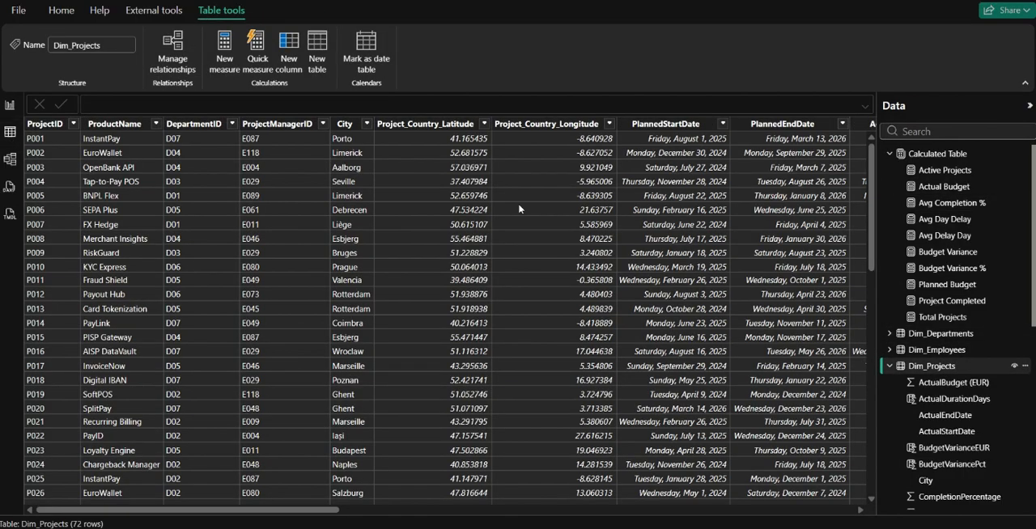
scroll(602, 253, "right", 10)
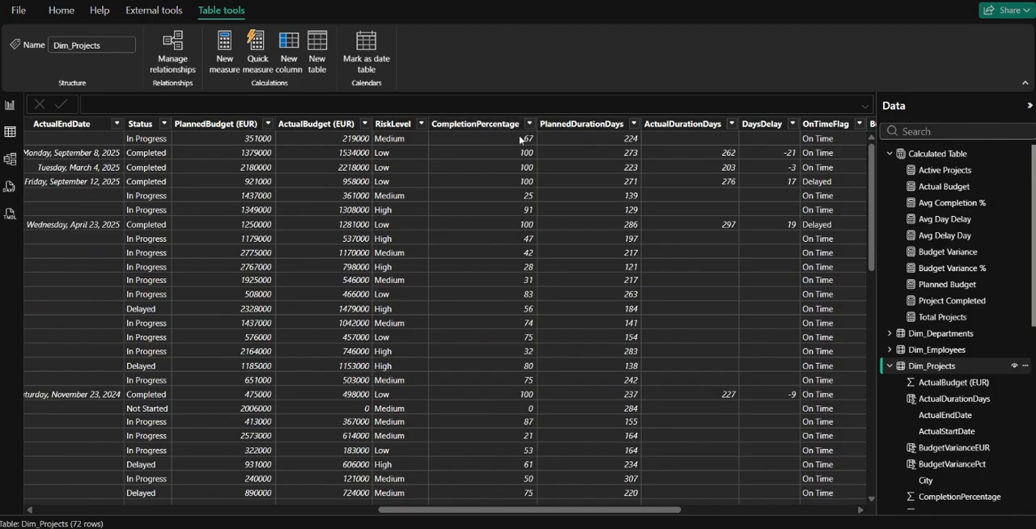
scroll(496, 308, "down", 10)
scroll(496, 307, "up", 10)
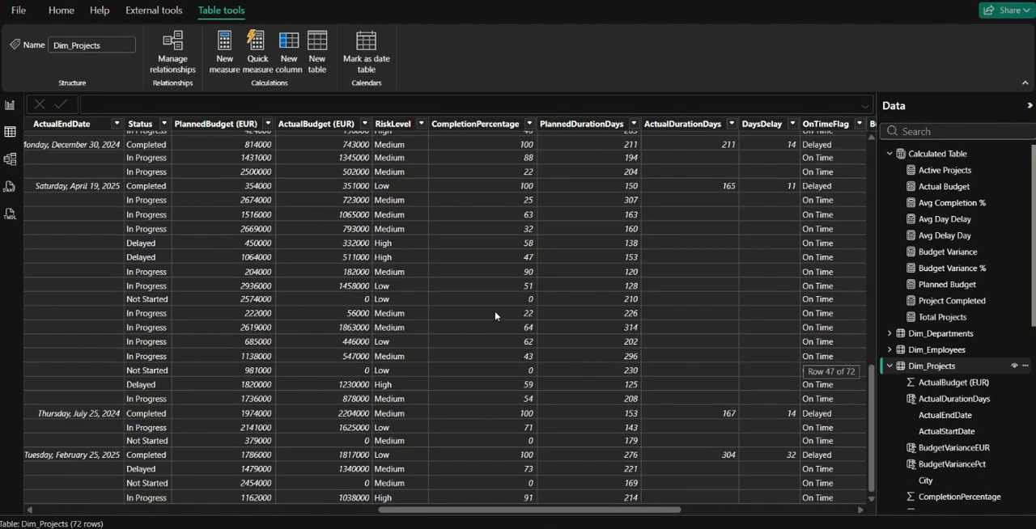
left_click(10, 104)
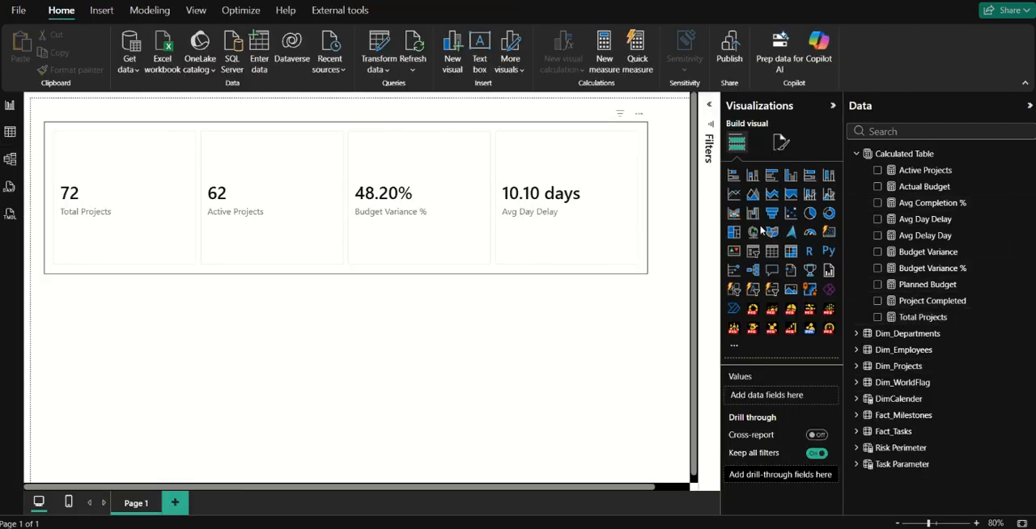
Add Avg Completion % to the card visual and format the measure as a percentage.
left_click(877, 203)
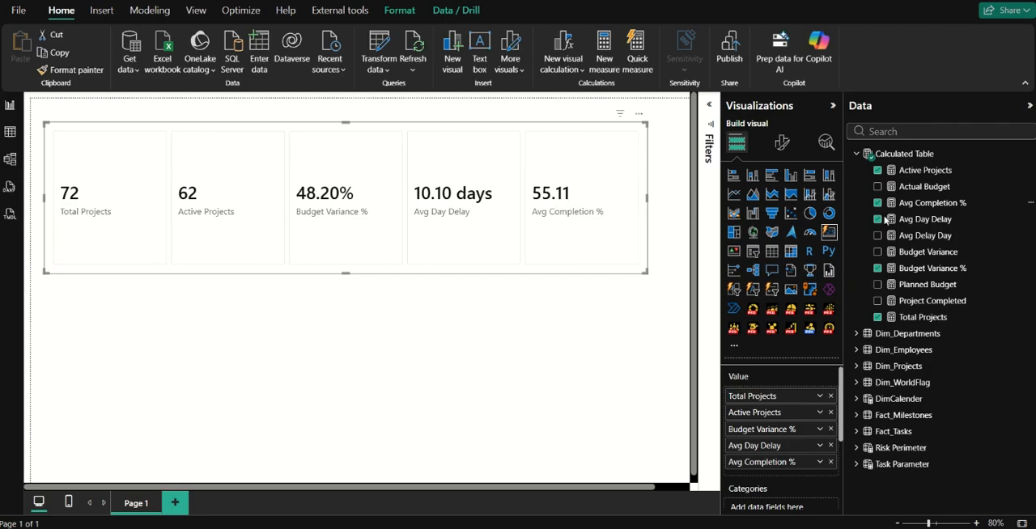
left_click(914, 203)
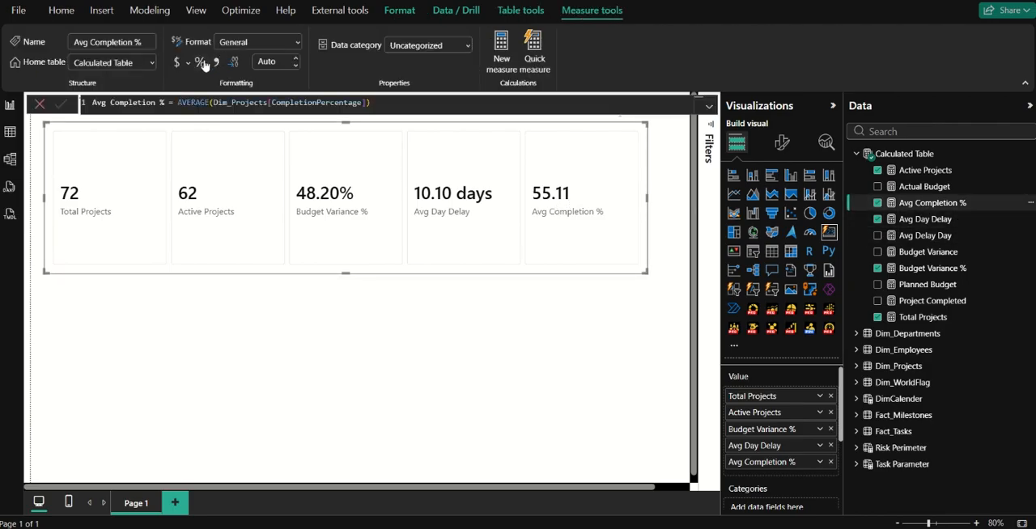
left_click(200, 62)
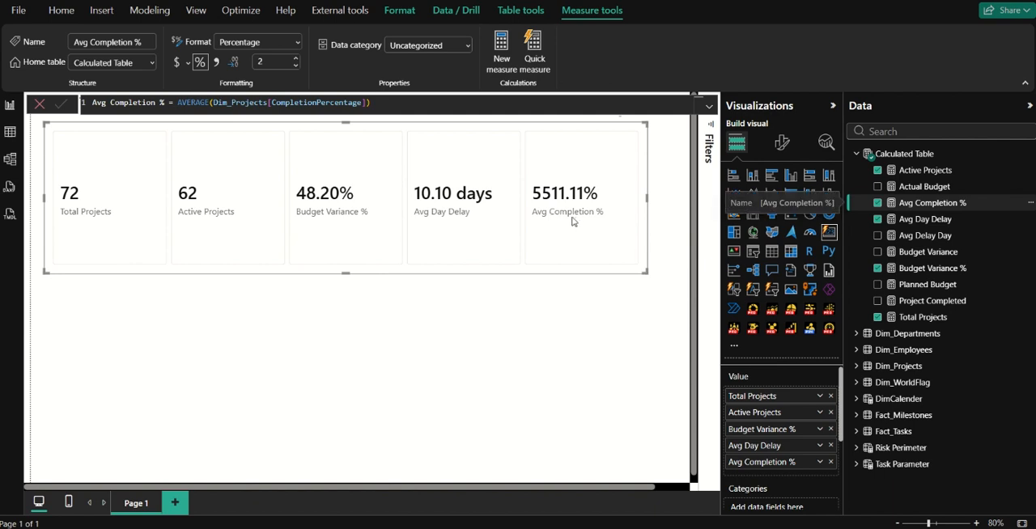
Append /100 to the Avg Completion % expression and commit it.
left_click(410, 99)
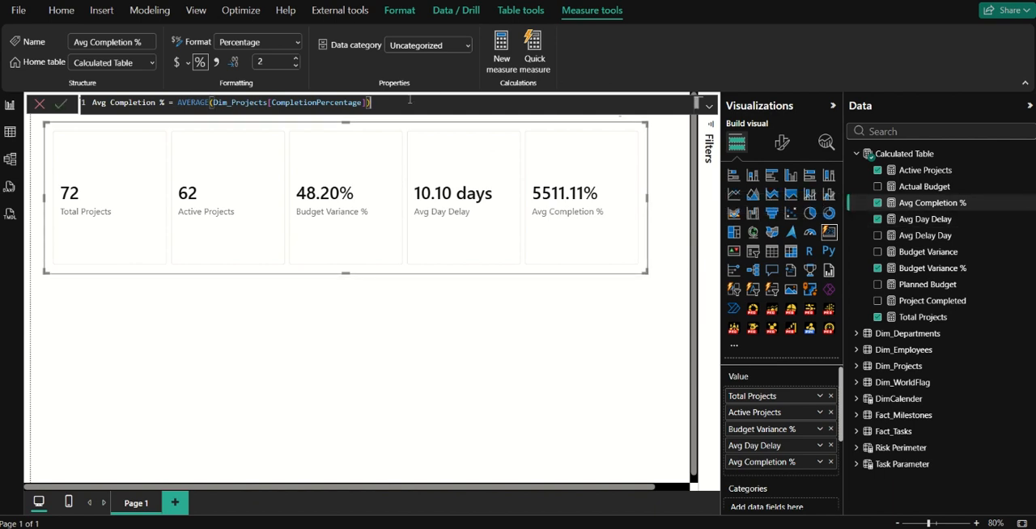
type("/1000")
key("Return")
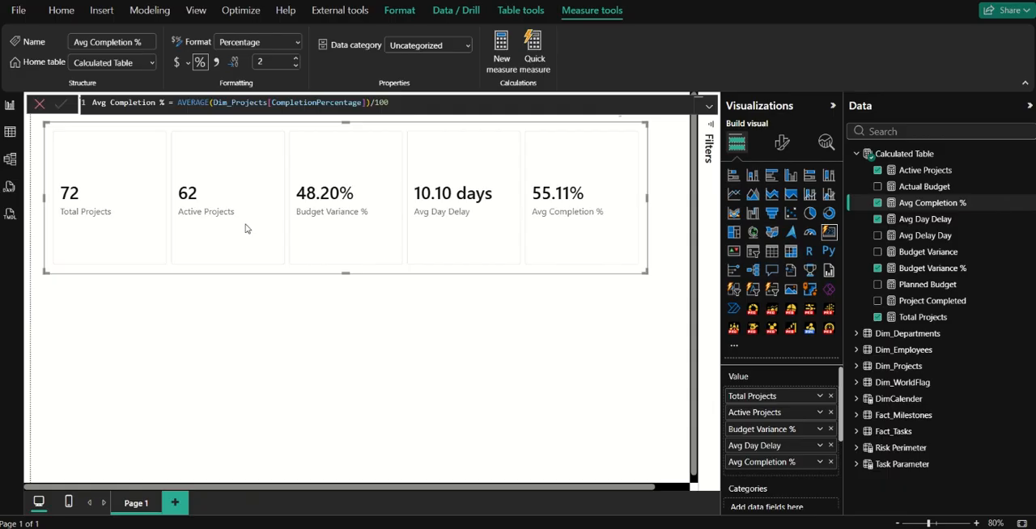
Reposition the card visual slightly on the page, reduce its height, and deselect it.
mouse_move(246, 229)
left_mouse_down()
mouse_move(296, 250)
mouse_move(264, 234)
left_mouse_up()
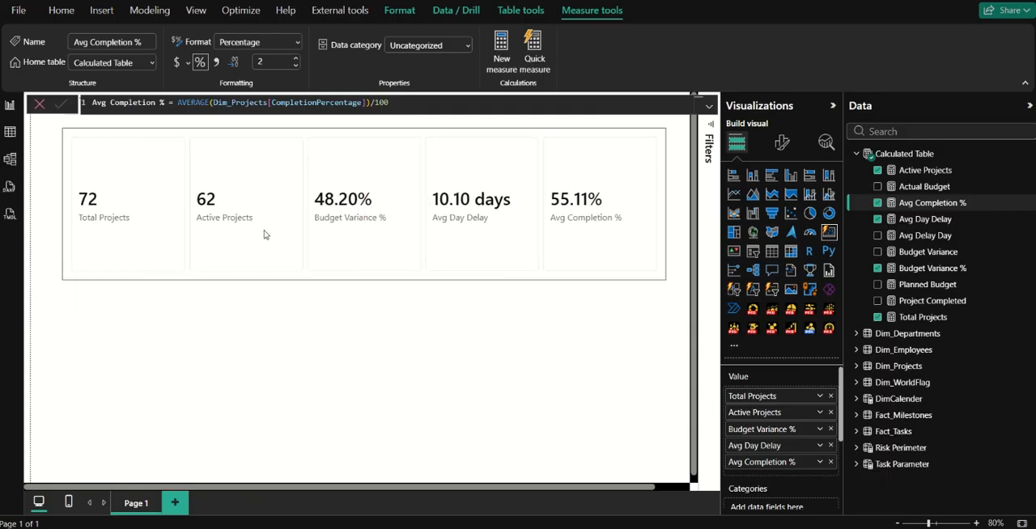
left_click_drag(363, 277, 358, 254)
left_click_drag(362, 209, 350, 211)
left_click(386, 279)
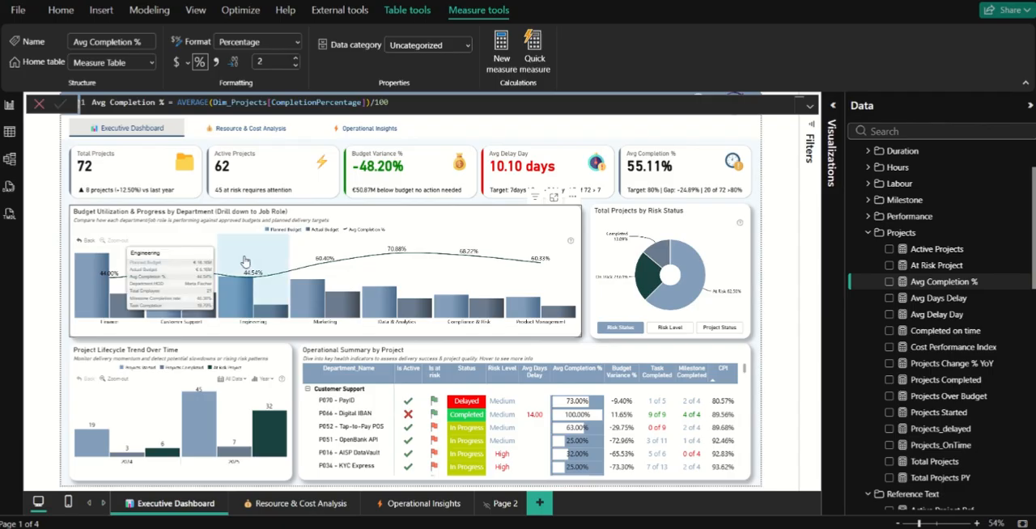
mouse_move(373, 277)
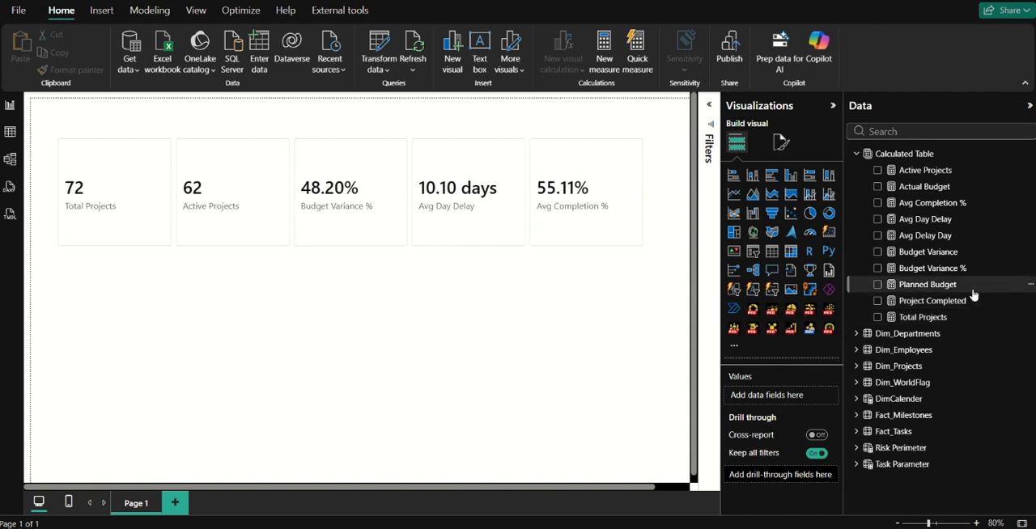
Start a new measure named Total Project PY in the Calculated Table.
left_click(923, 220)
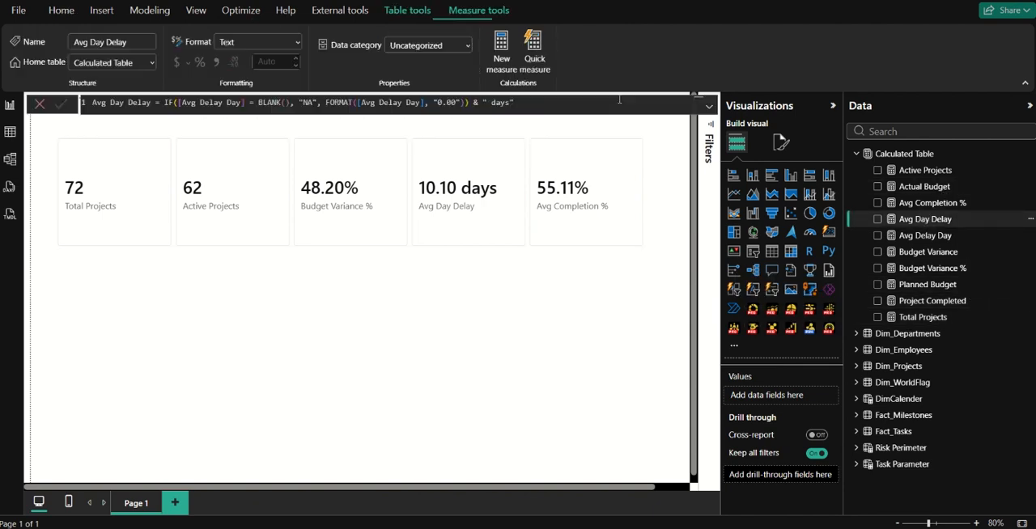
left_click(501, 50)
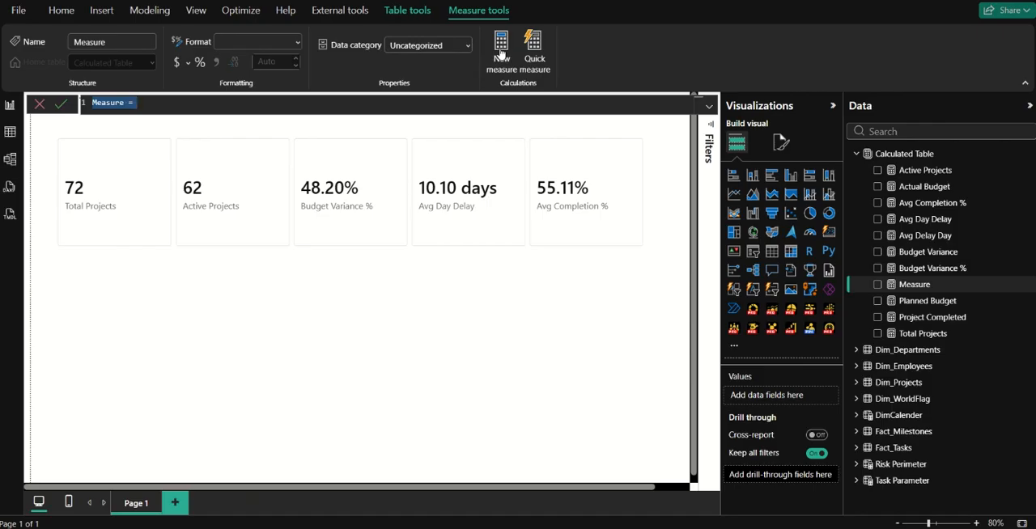
type("Total P")
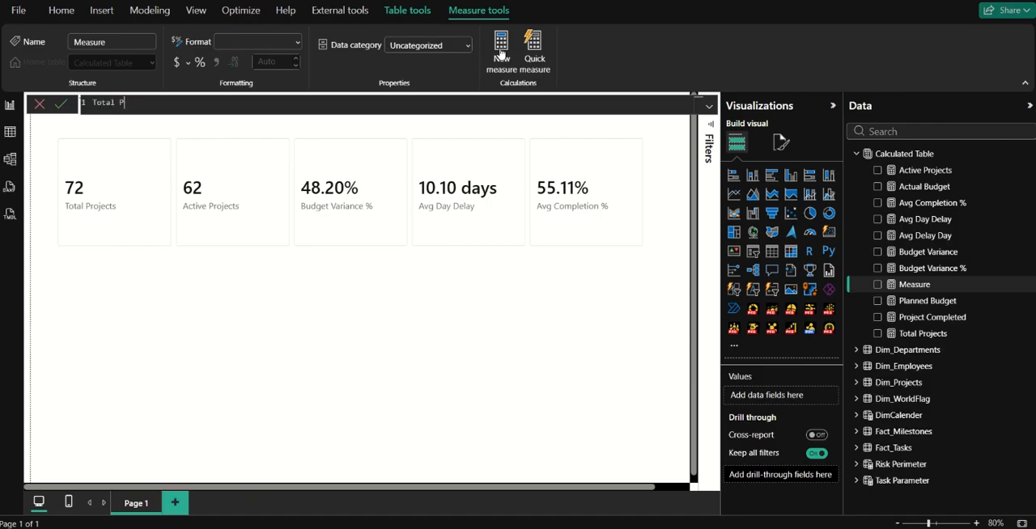
type("roject PY =")
key("shift+Return")
Begin the expression with CALCULATE and the [Total Projects] measure as its first argument, placed on its own line.
type("calcu")
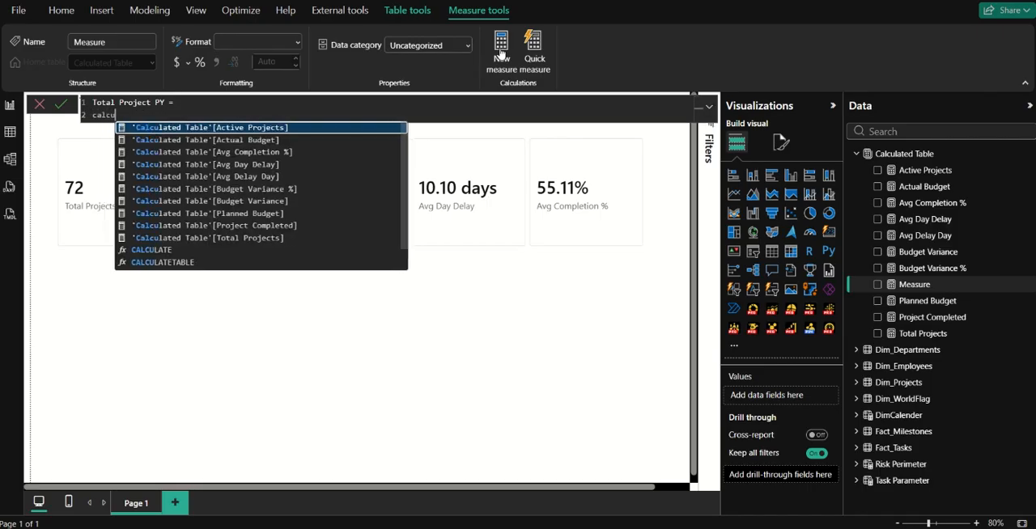
type("late")
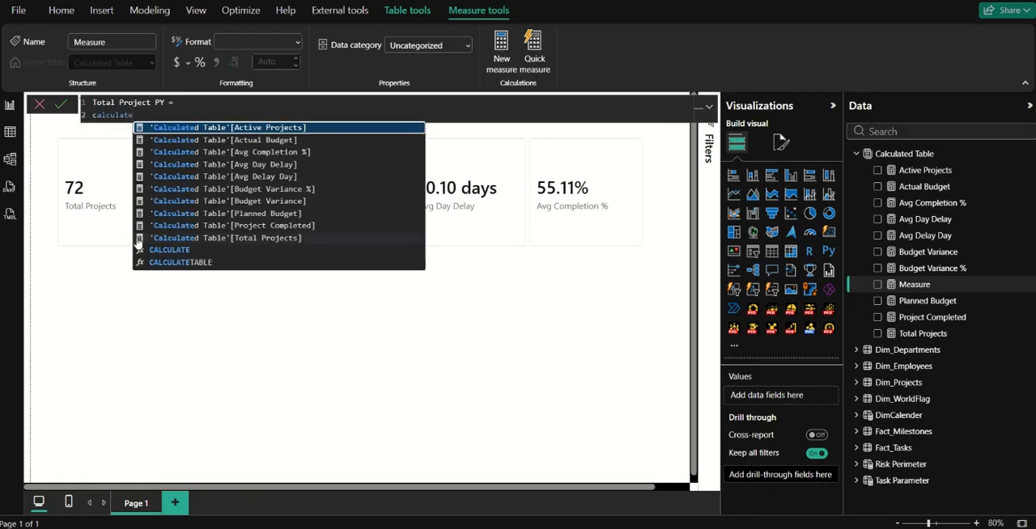
left_click(171, 251)
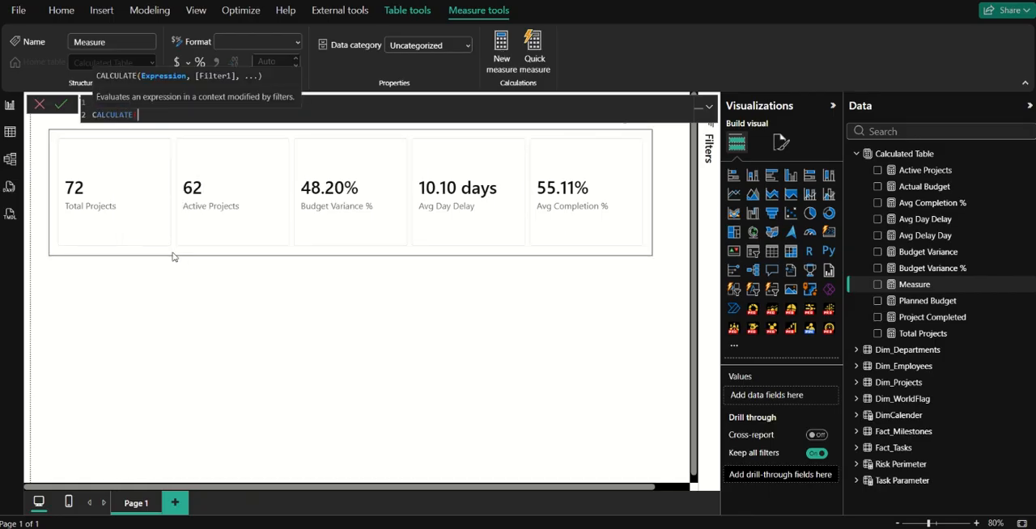
type("total")
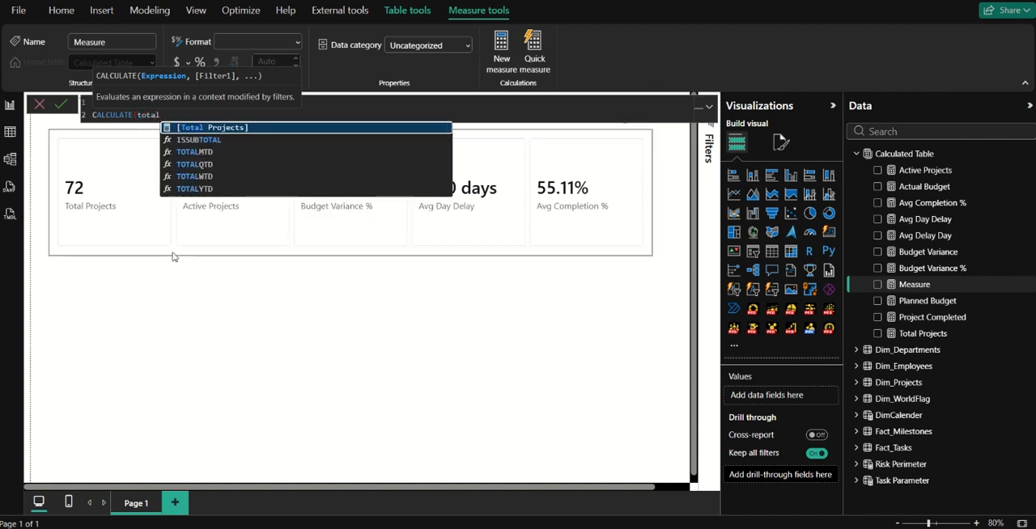
key("Tab")
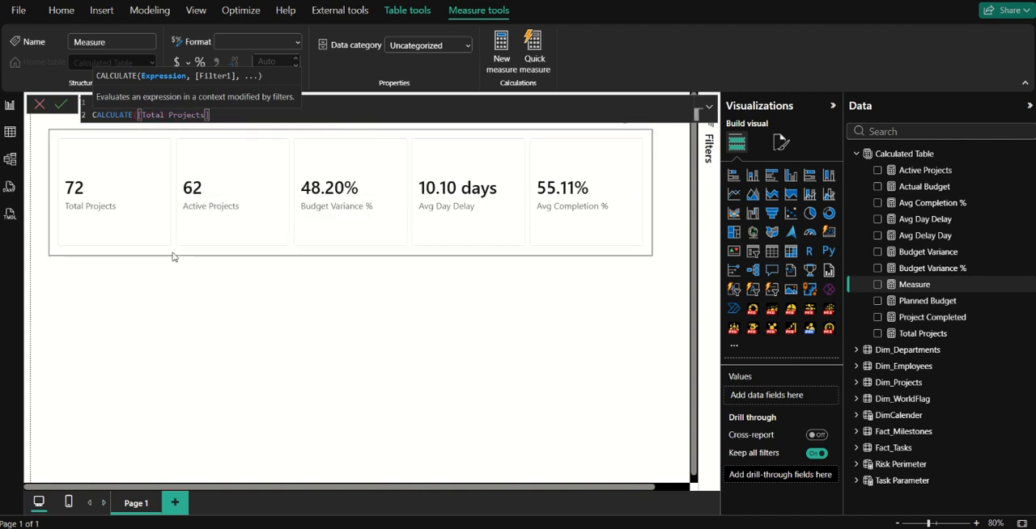
type(",")
key("ctrl+Left")
key("ctrl+Left")
key("ctrl+Left")
key("Left")
key("shift+Return")
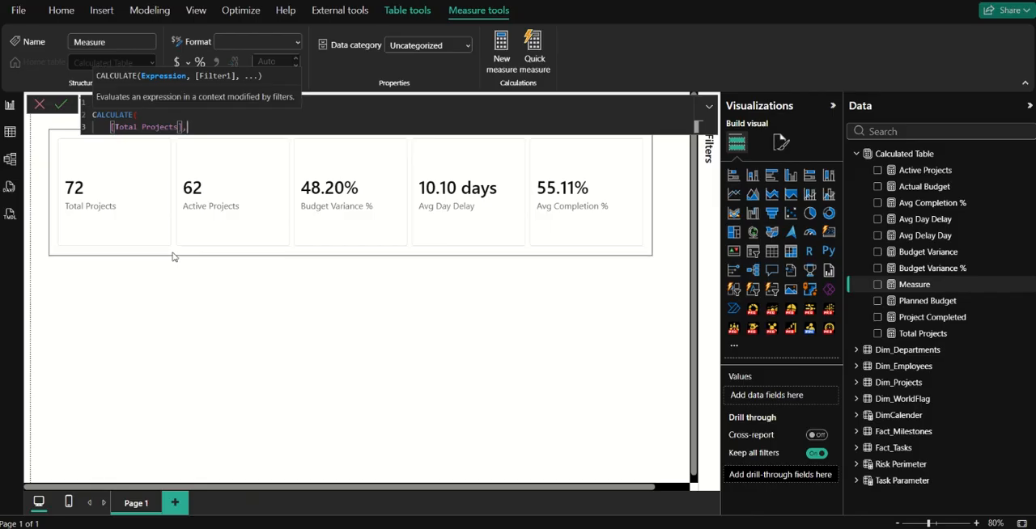
key("shift+Return")
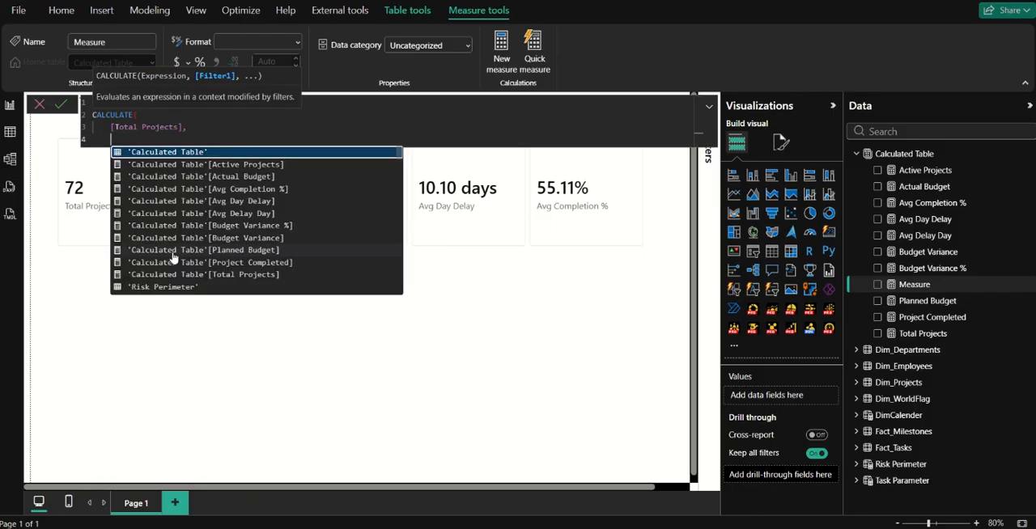
Enter the filter argument as DATEADD over DimCalender[Date] with an interval count of -1 and the YEAR interval.
type("DATEADD ")
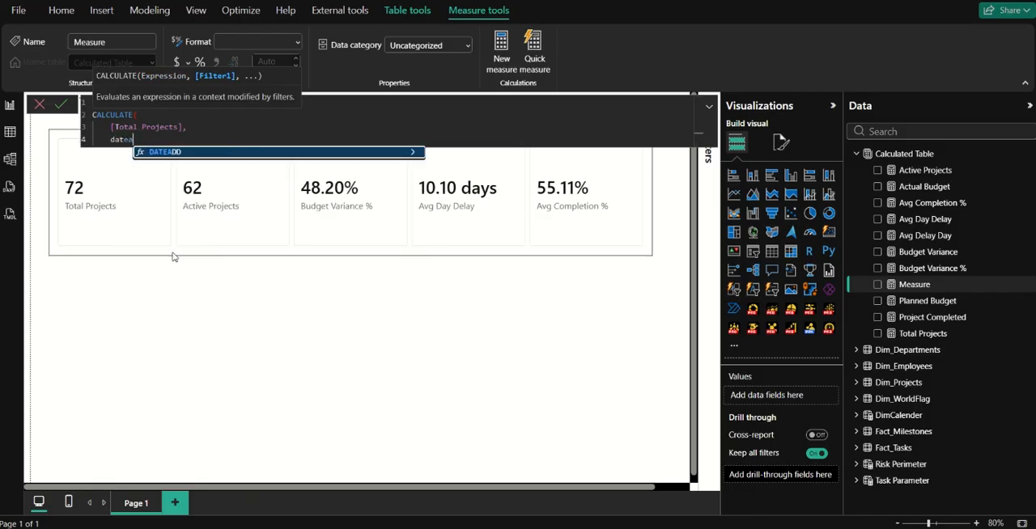
type("(")
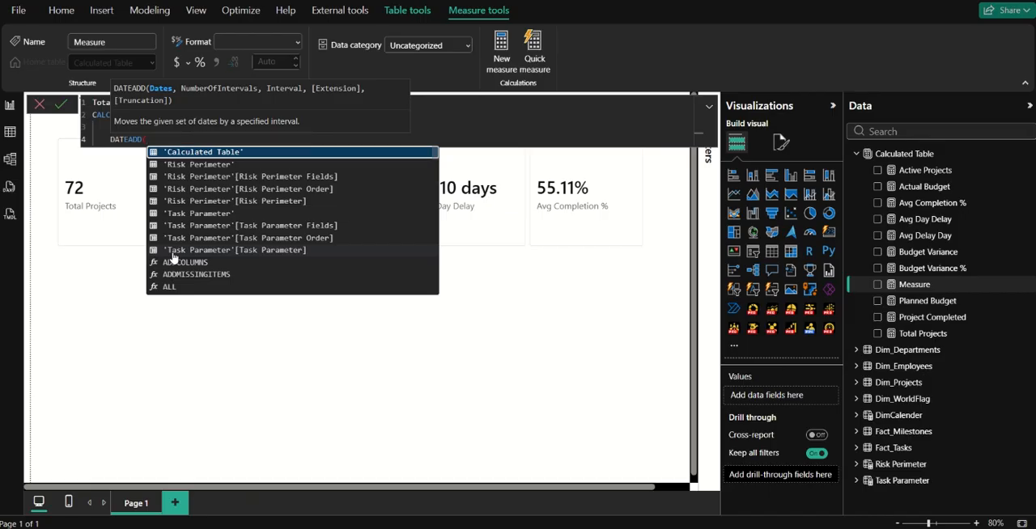
type("dimcal")
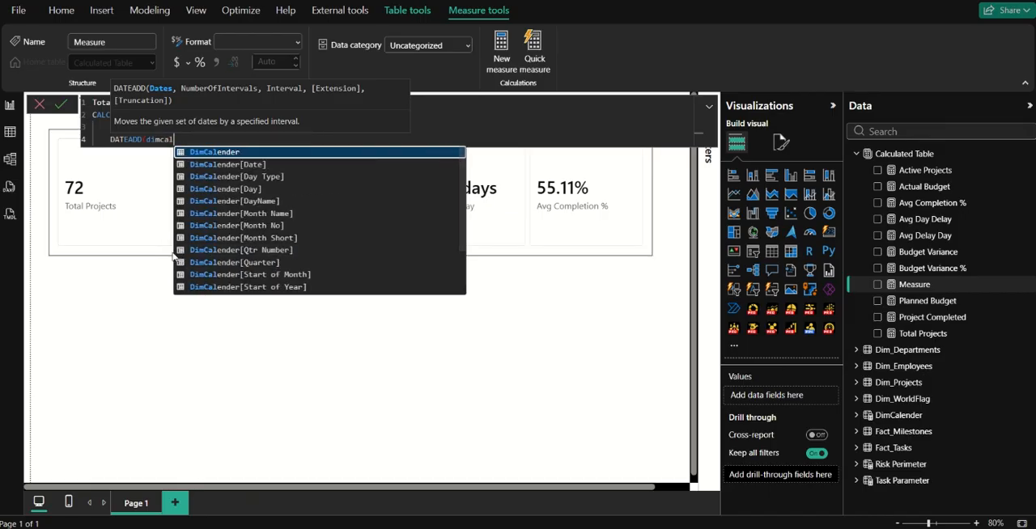
key("Down")
key("Tab")
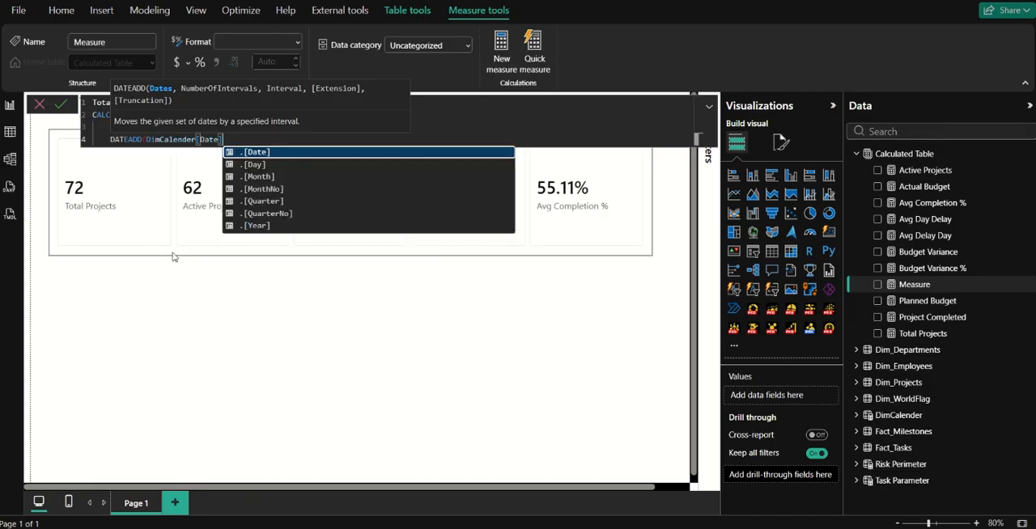
type(", ")
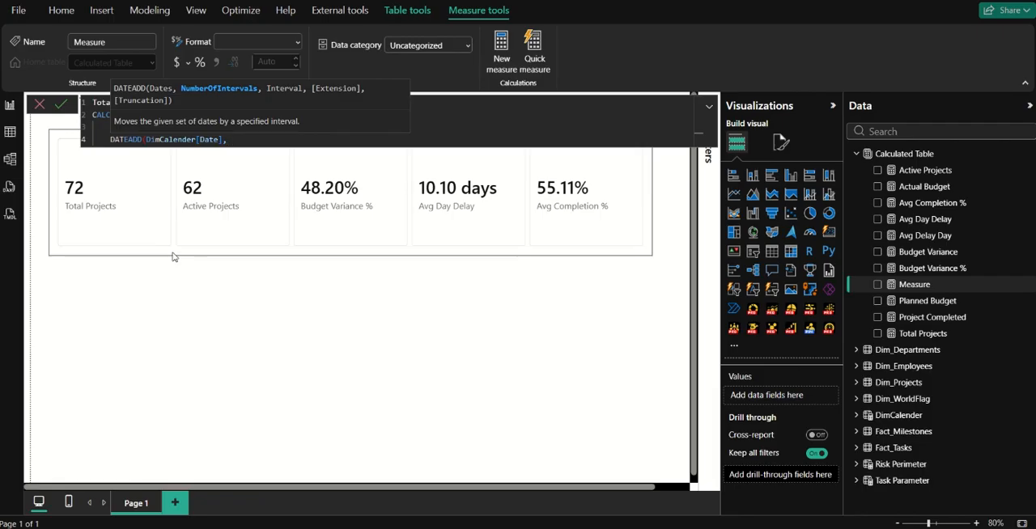
type("-1, year")
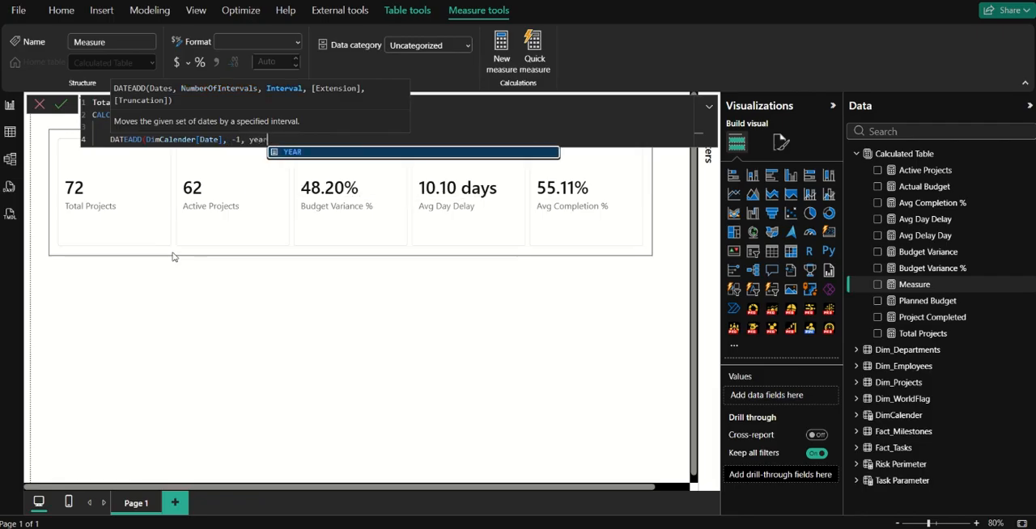
key("Tab")
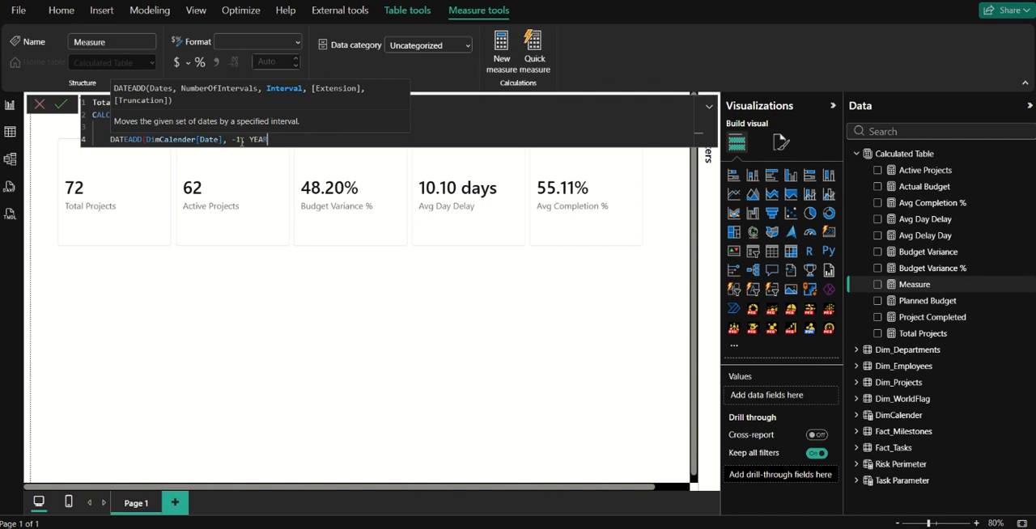
left_click(240, 140)
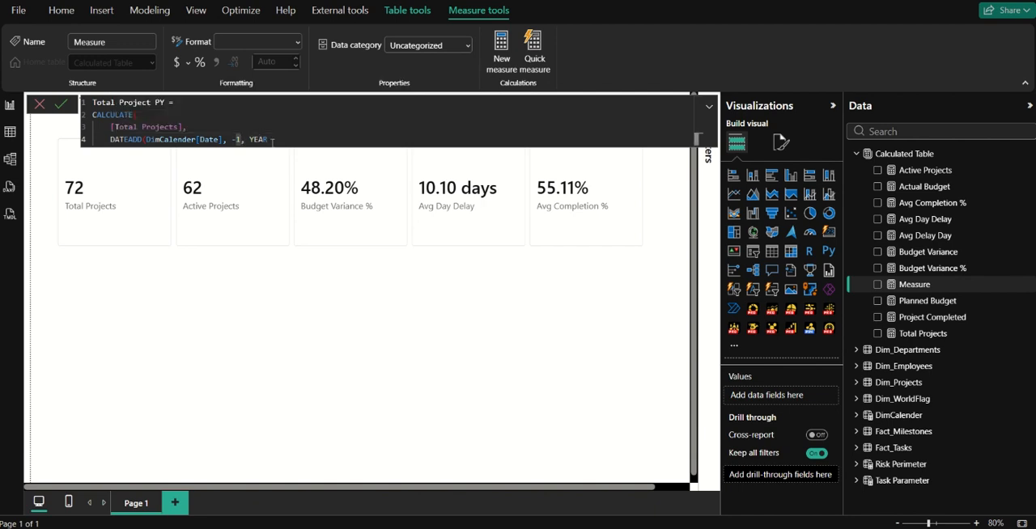
double_click(270, 140)
key("BackSpace")
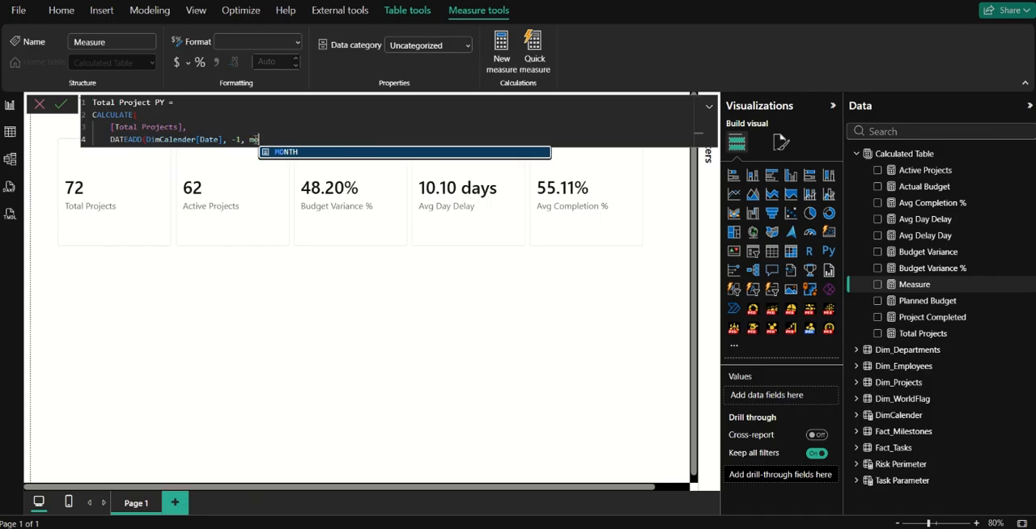
type("yera")
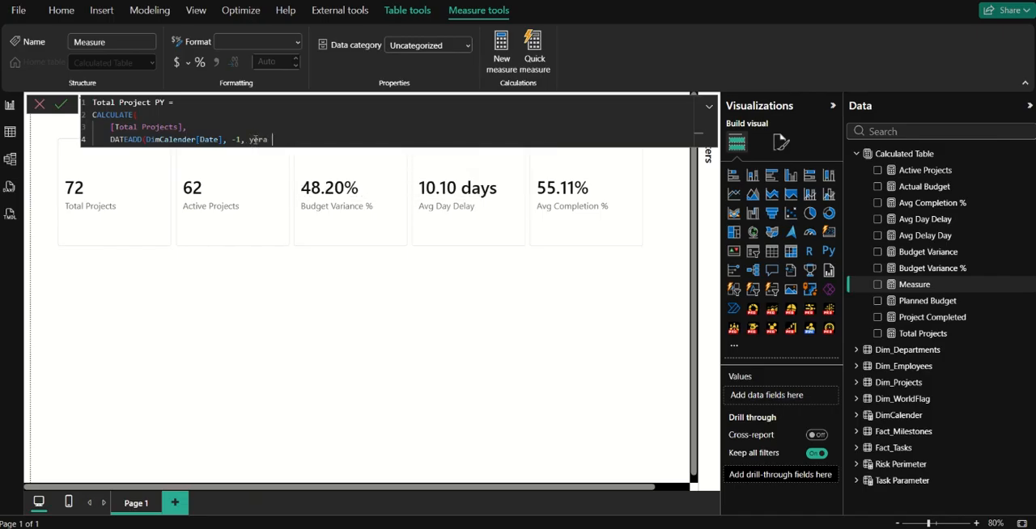
key("BackSpace")
key("BackSpace")
type("ar")
key("Caps_Lock")
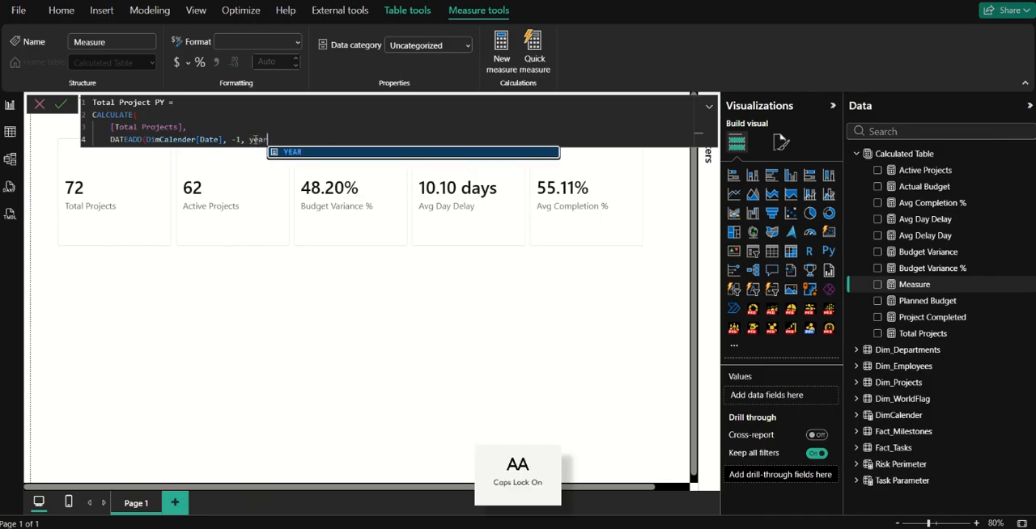
key("Caps_Lock")
key("Tab")
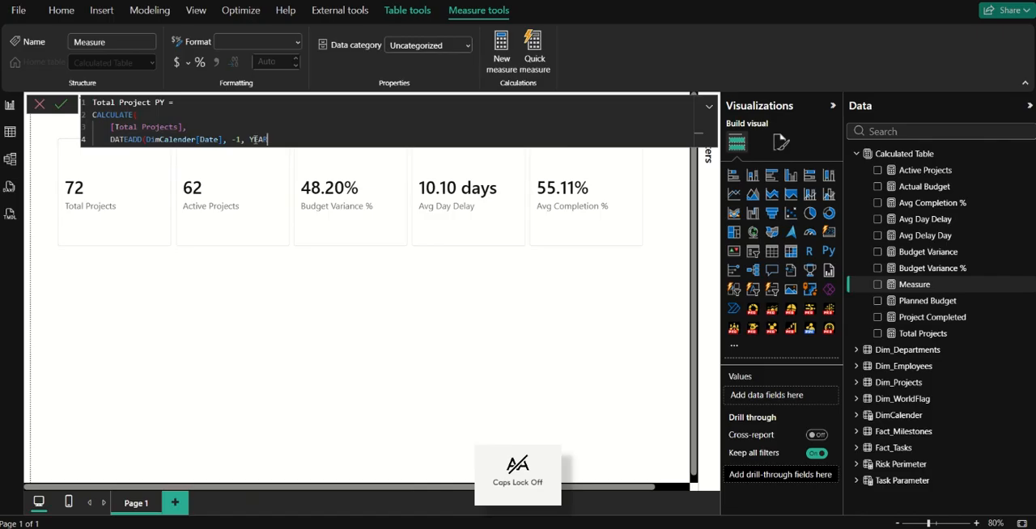
Close the DATEADD and CALCULATE parentheses, the latter on a separate line, and commit the Total Project PY measure.
type(")")
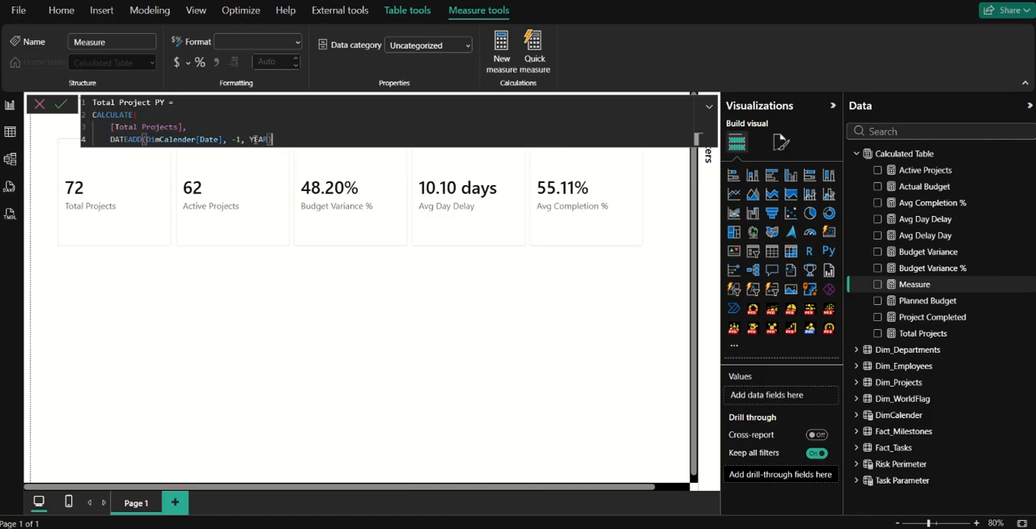
key("shift+Return")
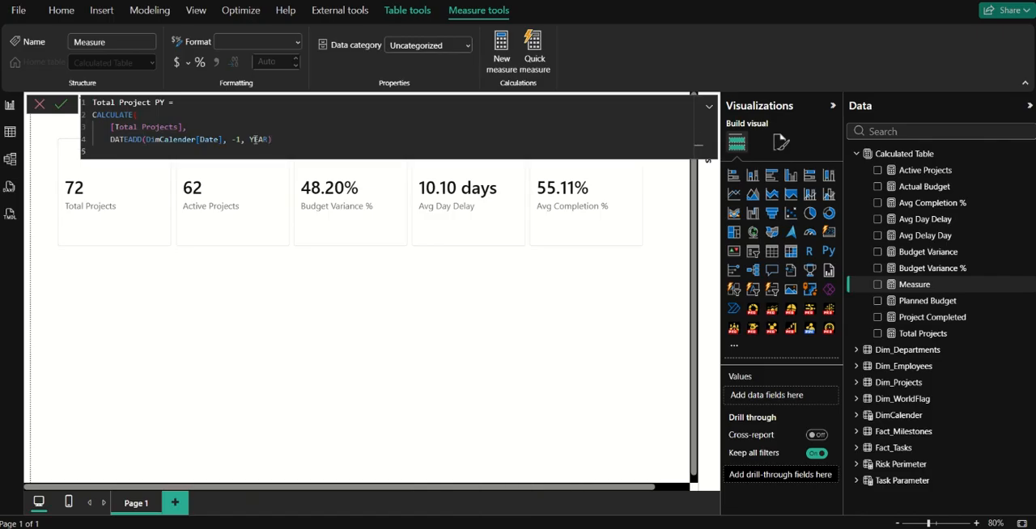
type(")")
left_click(61, 104)
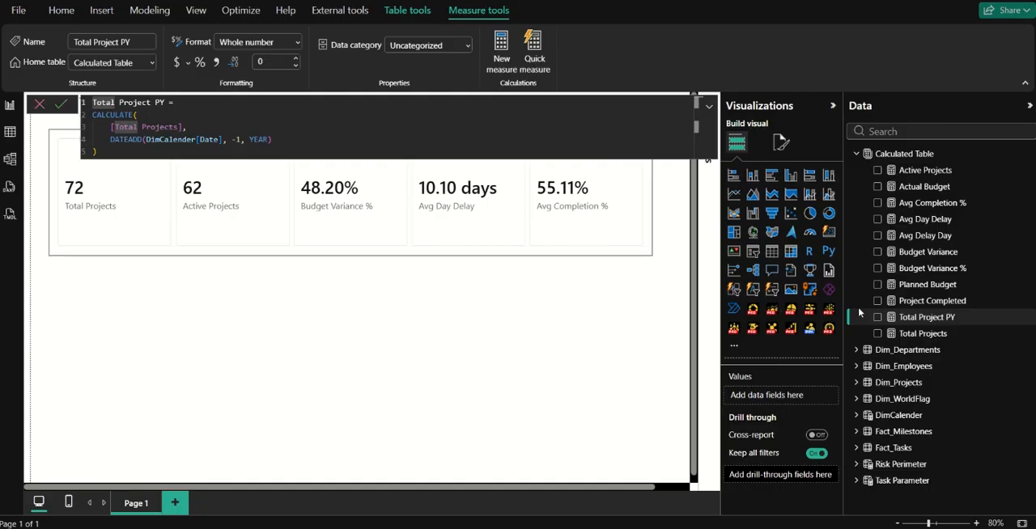
Add Total Project PY to the card visual to check its value against Total Projects, and remove it from the card.
left_click(877, 317)
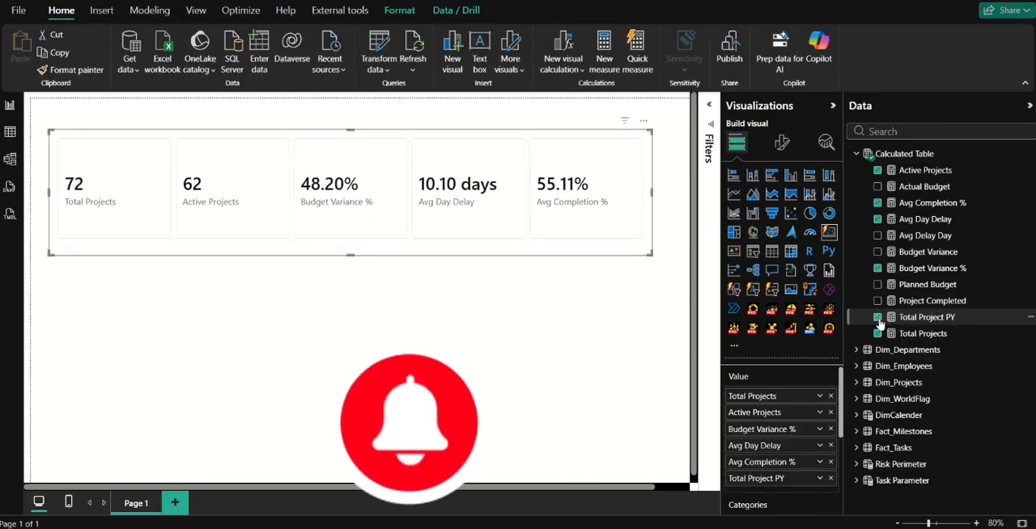
scroll(544, 200, "down", 2)
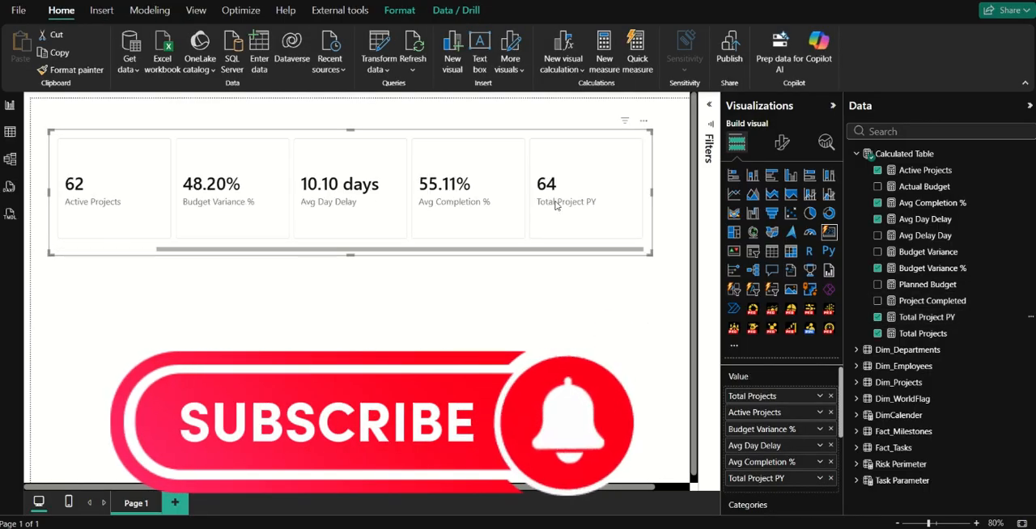
scroll(538, 204, "up", 2)
scroll(542, 203, "down", 2)
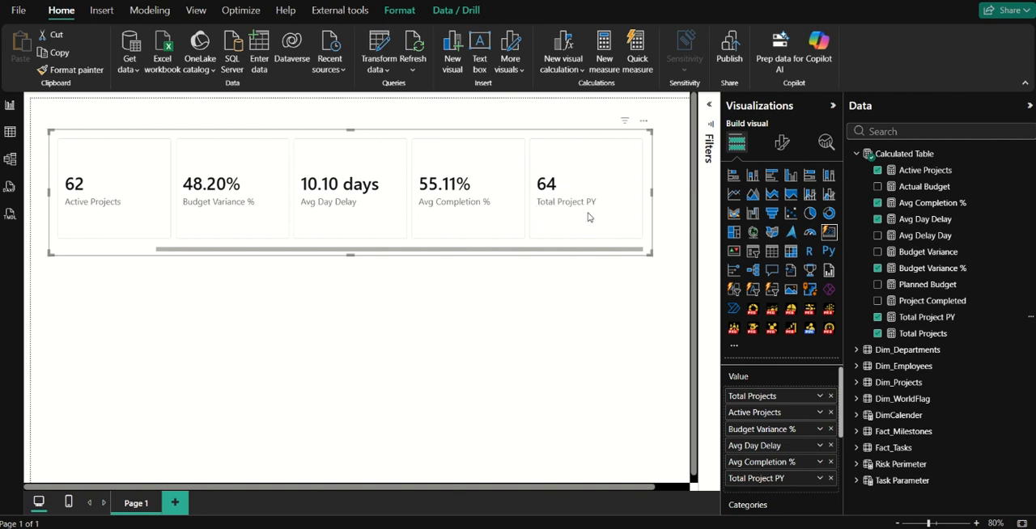
scroll(540, 212, "up", 1)
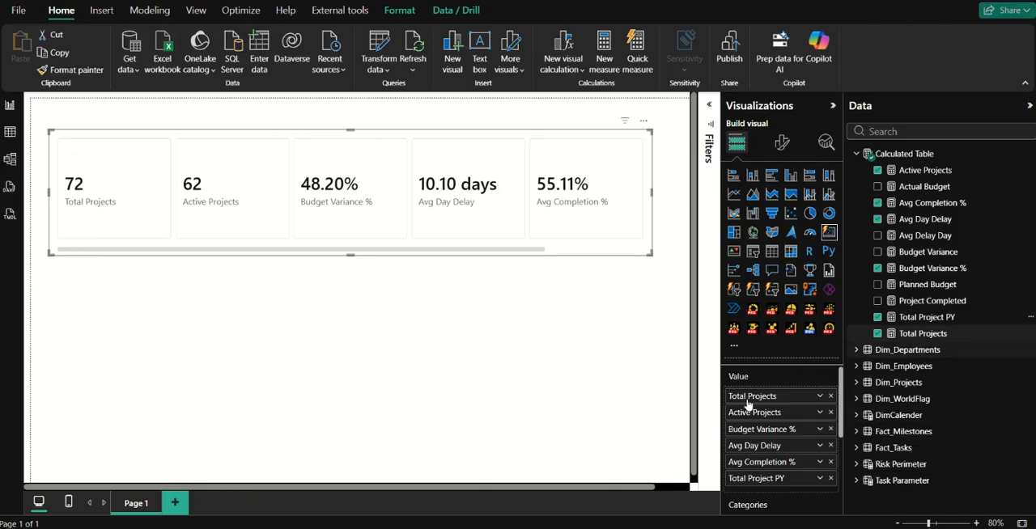
left_click(830, 478)
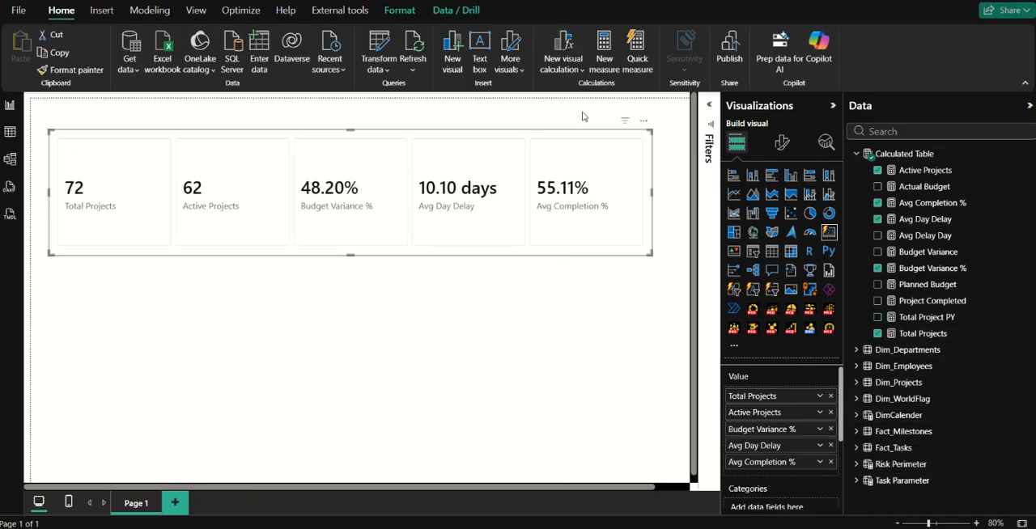
Create a new measure named Total Project Label in the Calculated Table and leave its expression starting on a separate line.
left_click(930, 269)
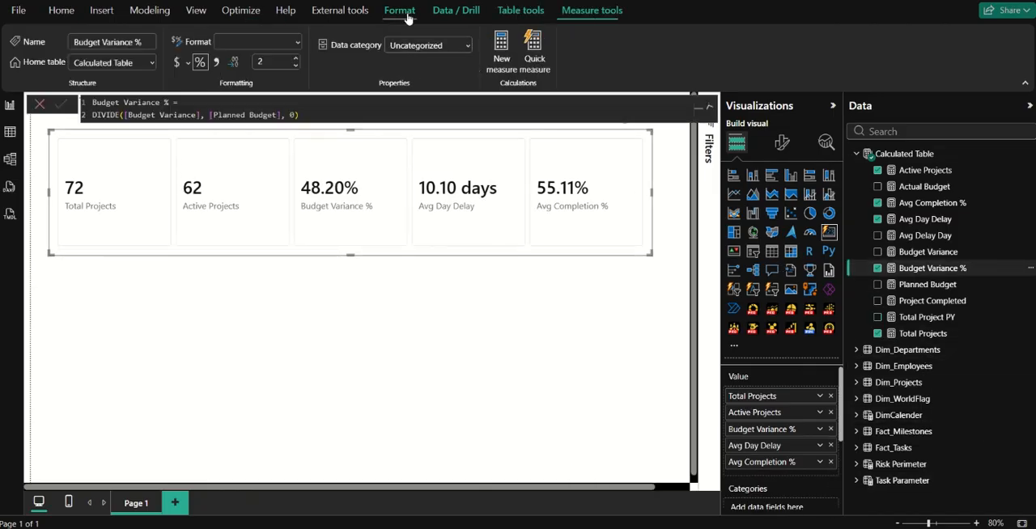
left_click(502, 63)
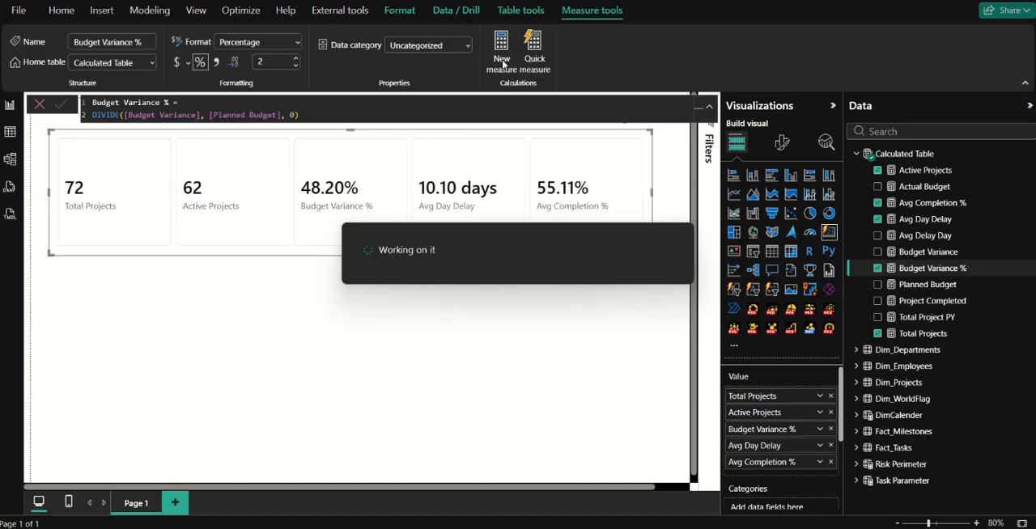
type("Tot")
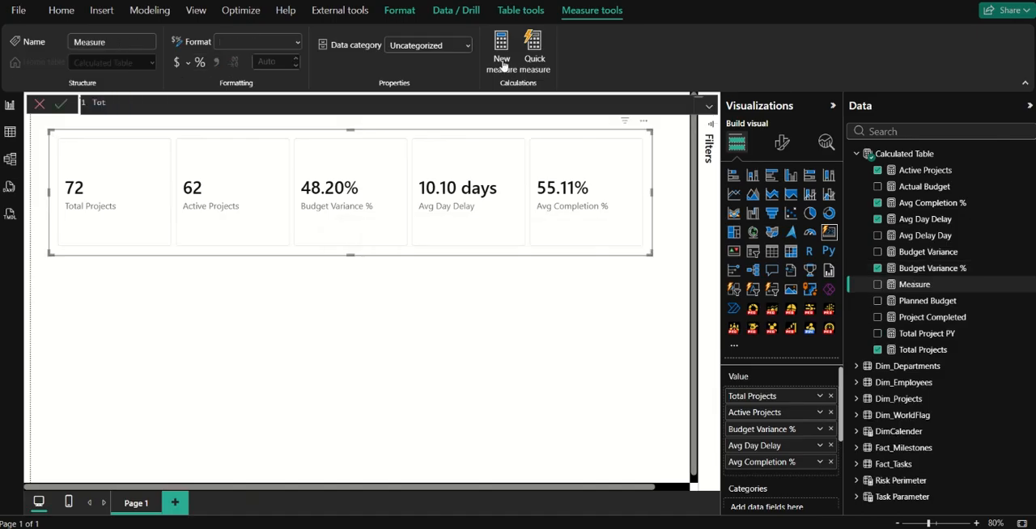
type("al Project Label =")
key("shift+Return")
Declare a variable total_project in the Total Project Label measure that holds the [Total Projects] measure.
type("var")
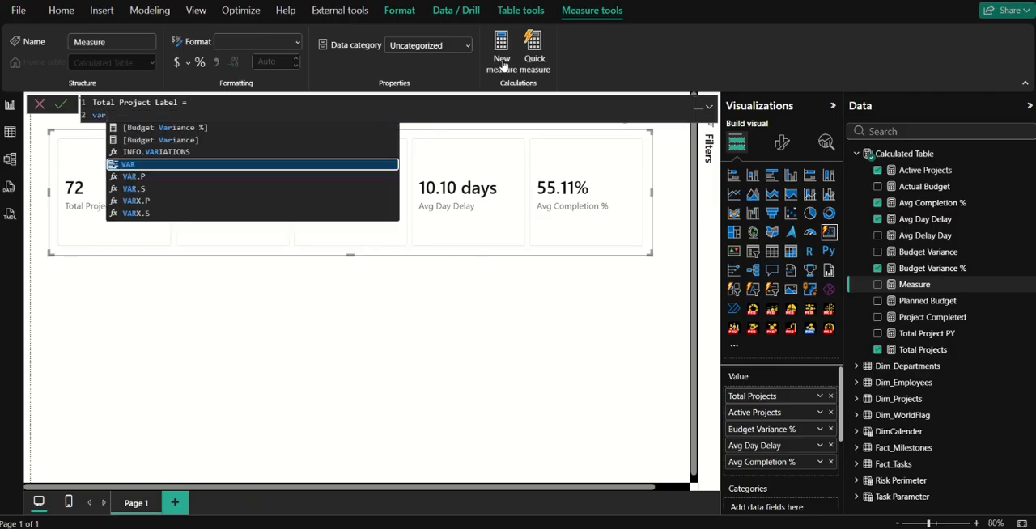
key("Tab")
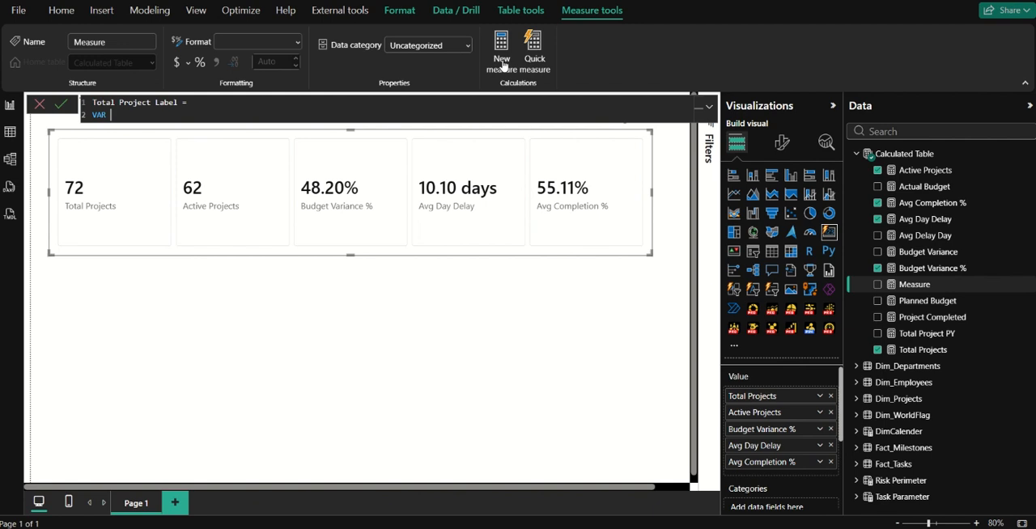
type("total_project = to")
key("Down")
key("Tab")
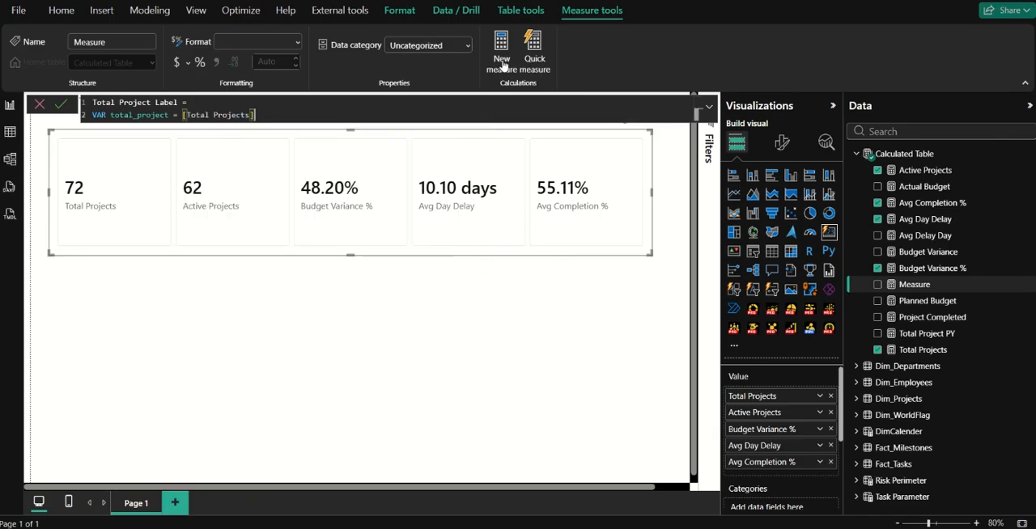
Add a variable py on its own line that holds the [Total Project PY] measure.
key("shift+Return")
type("VAR ")
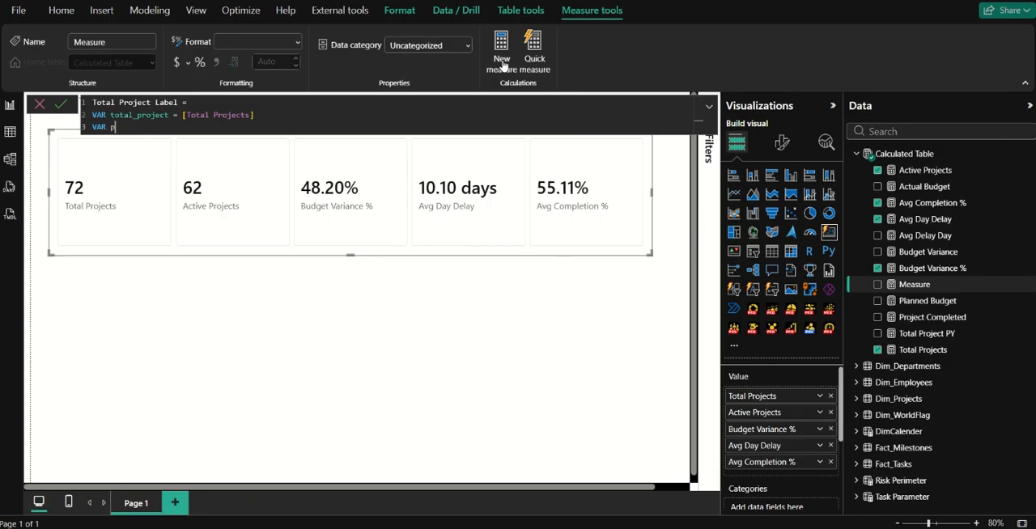
type("py = [Total Project PY]")
key("shift+Return")
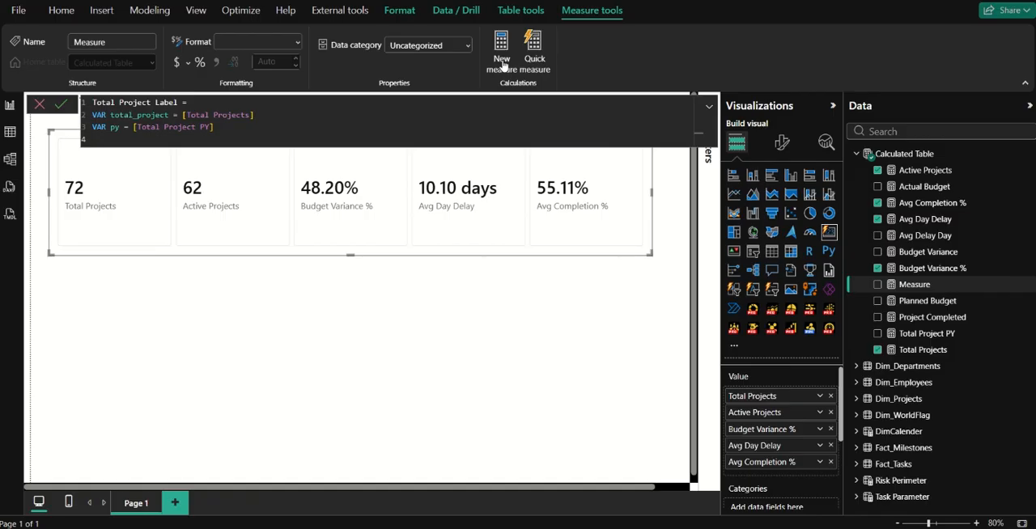
Add a variable change that subtracts py from total_project.
type("VAR change = tota")
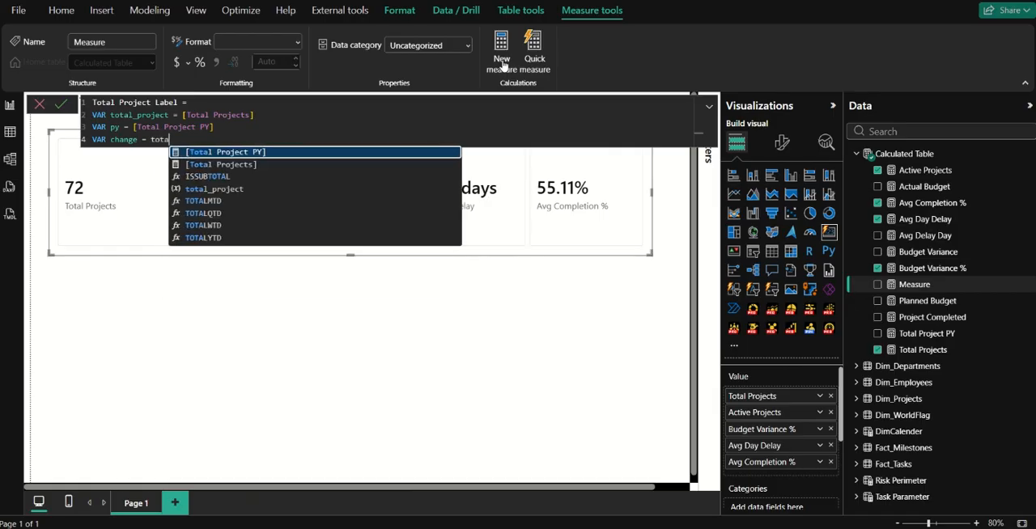
key("Down")
key("Down")
key("Down")
key("Tab")
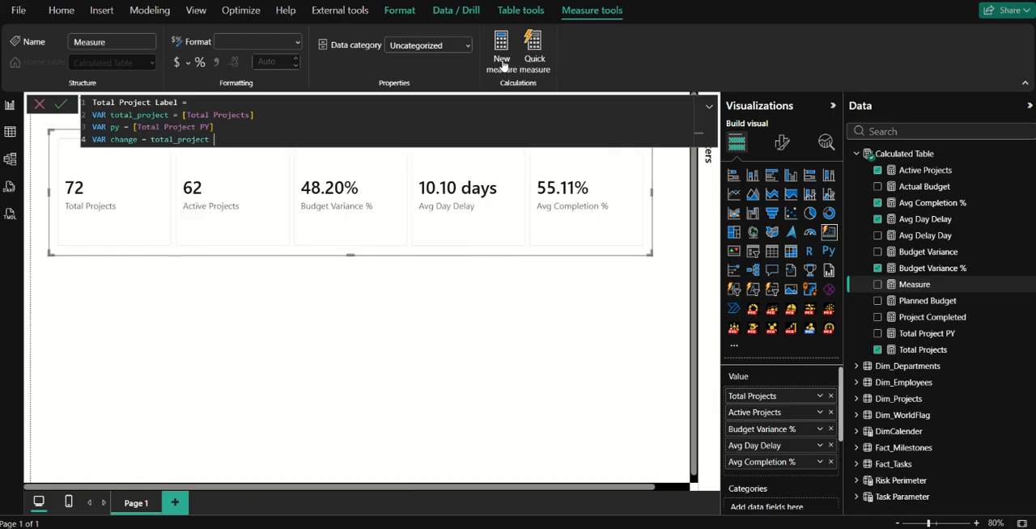
type("- py")
key("shift+Return")
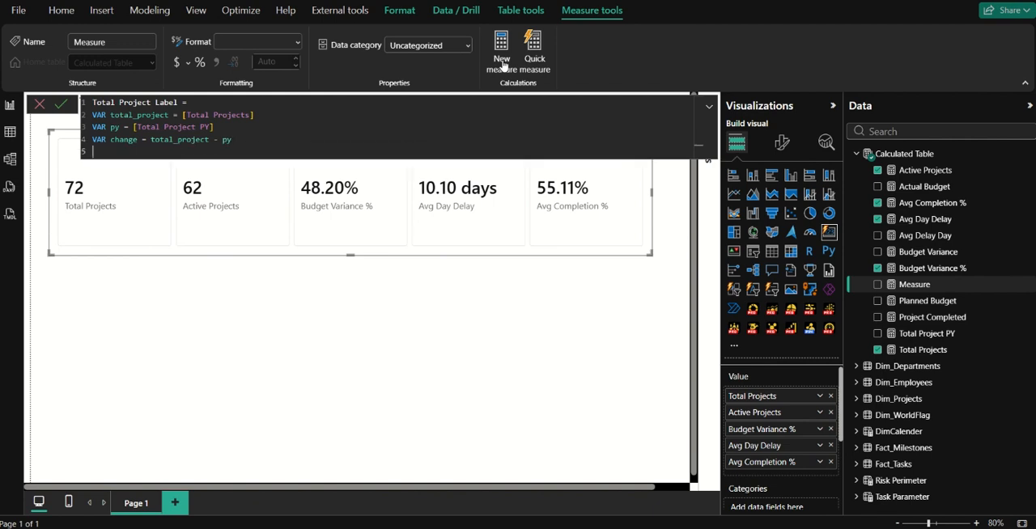
Start declaring a variable perc_change on the line below the change variable.
type("VAR perc_change =")
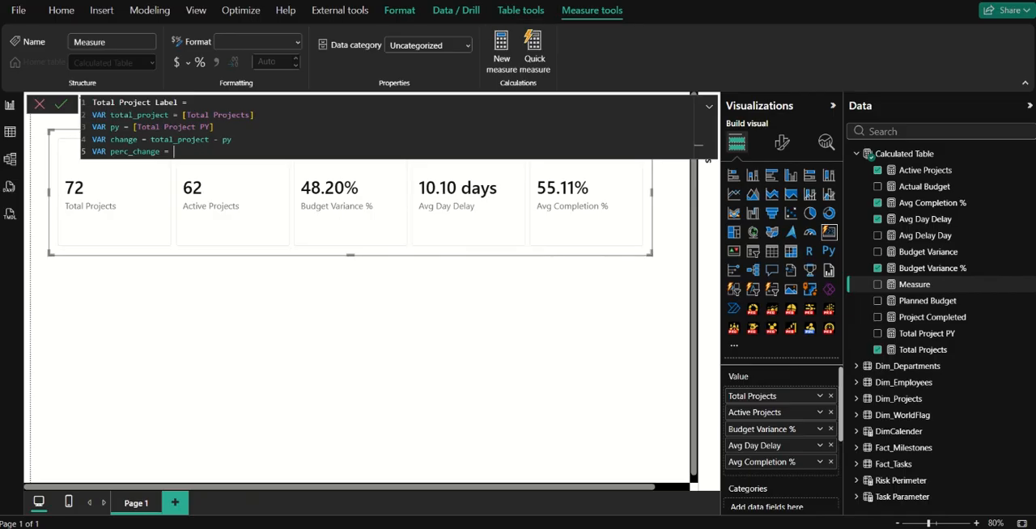
Begin the perc_change expression with the DIVIDE function.
mouse_move(591, 6)
type("div")
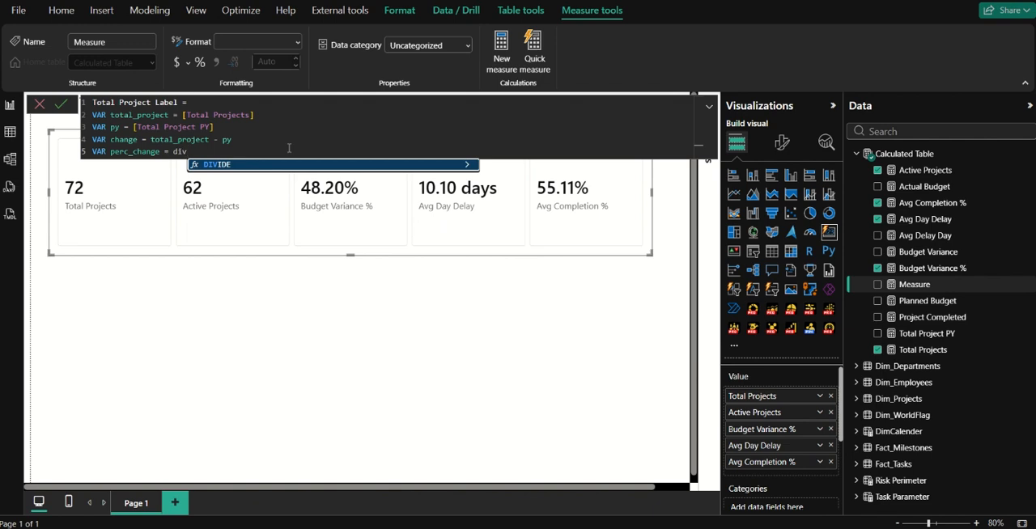
key("Tab")
type("(")
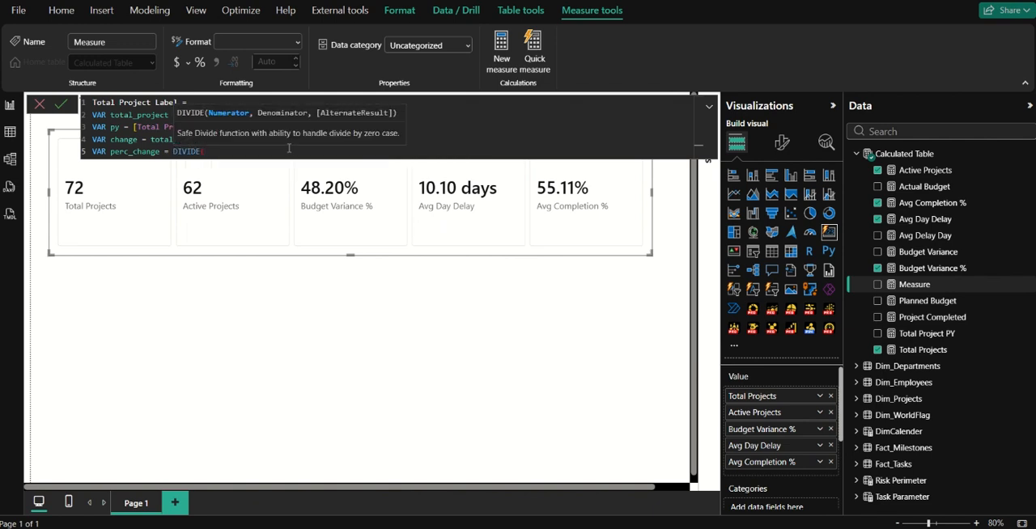
type(" total")
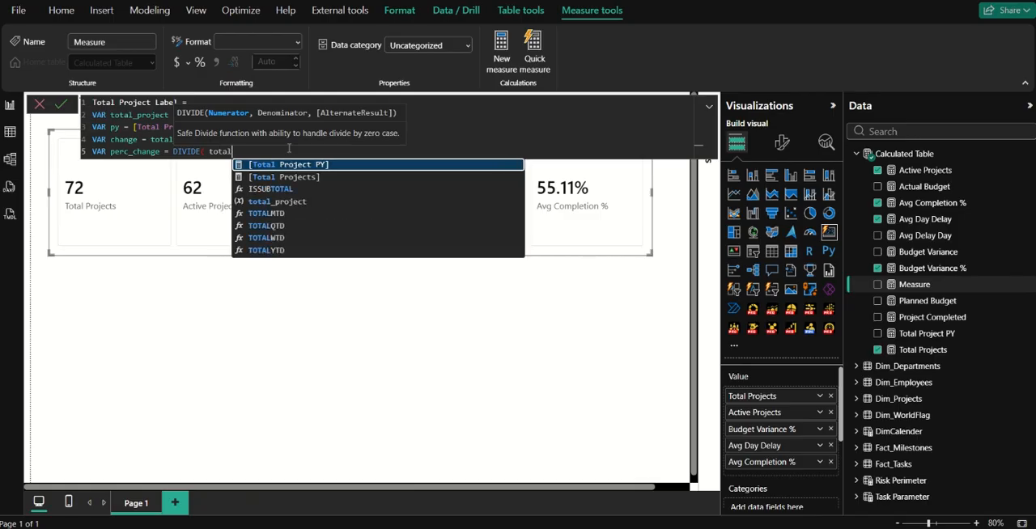
key("Down")
key("Down")
key("Down")
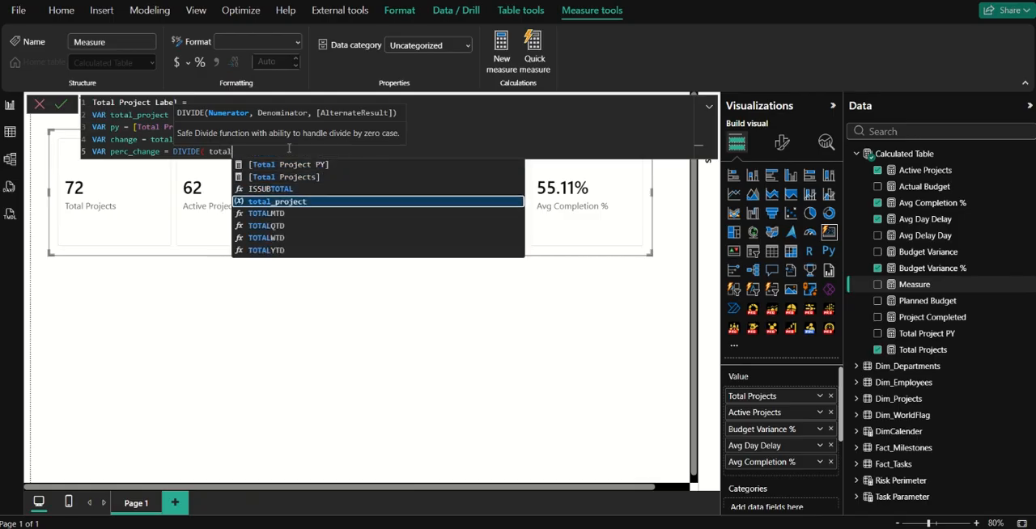
key("BackSpace")
key("BackSpace")
key("BackSpace")
key("BackSpace")
key("BackSpace")
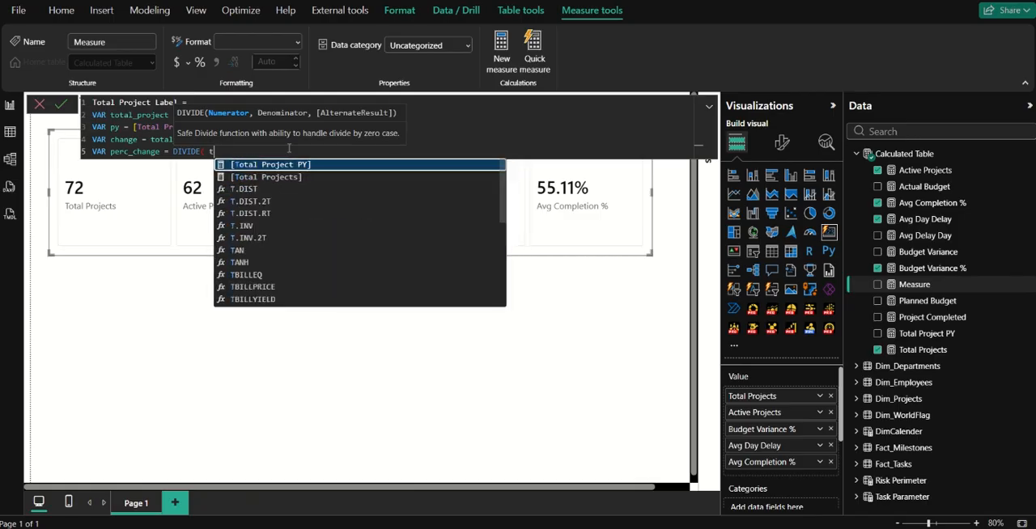
Complete the DIVIDE function with change as numerator, py as denominator and 0 as the alternate result.
type("chan")
key("Tab")
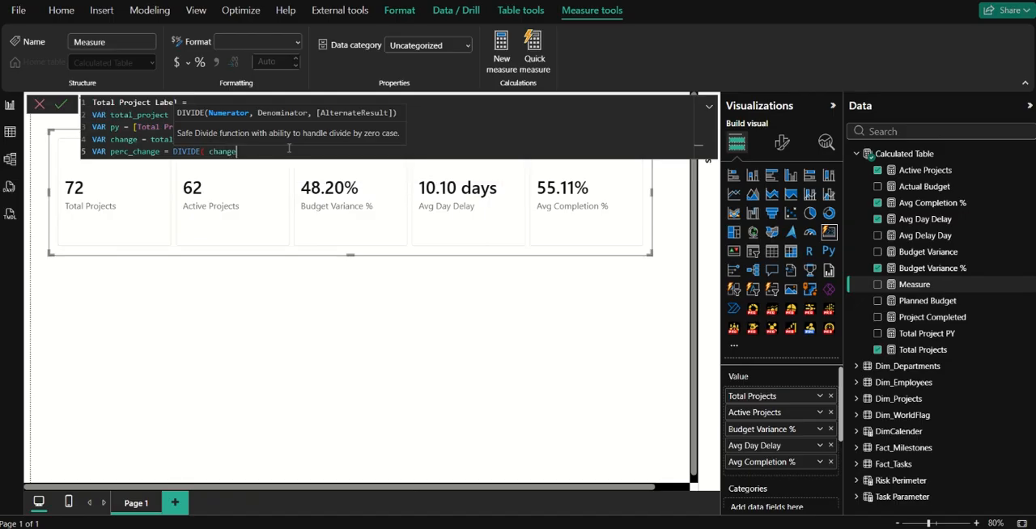
type(", py")
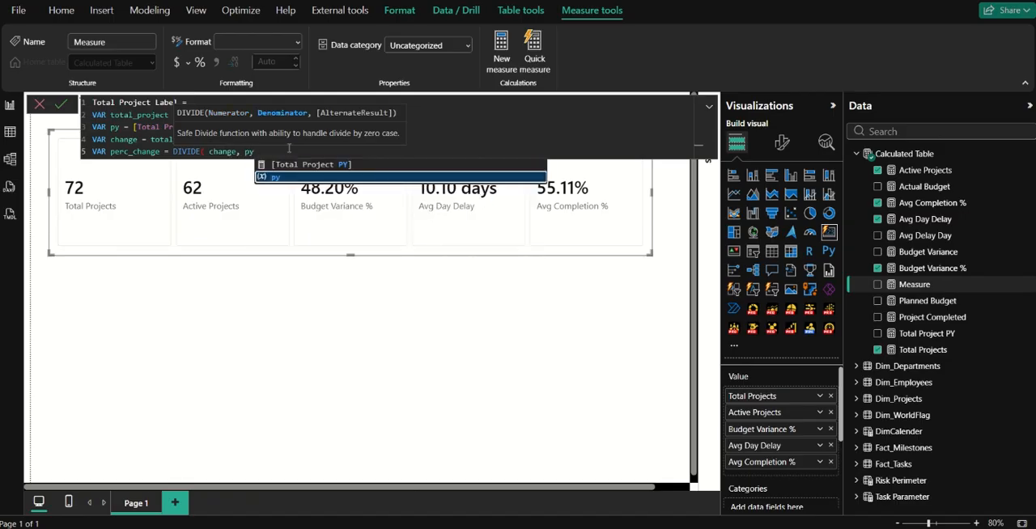
key("Escape")
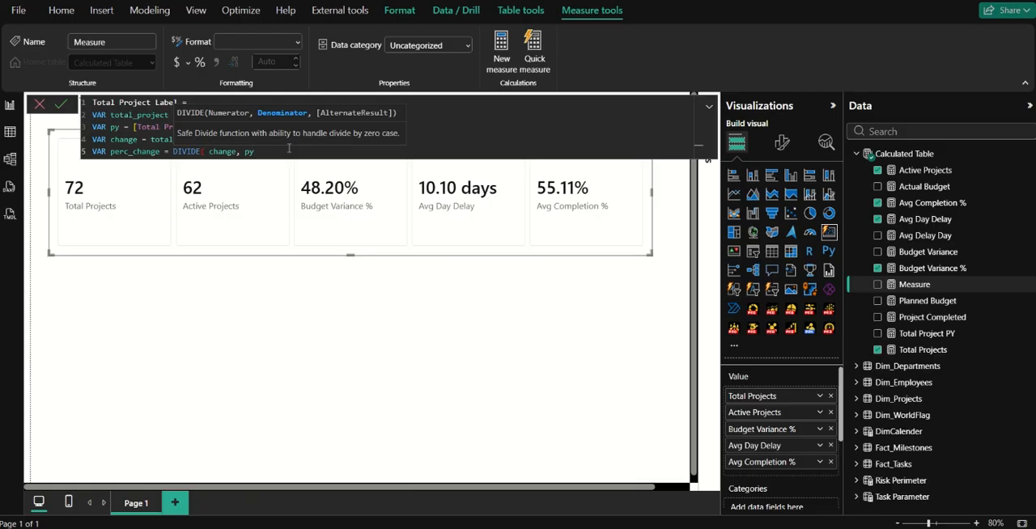
type(", 0)")
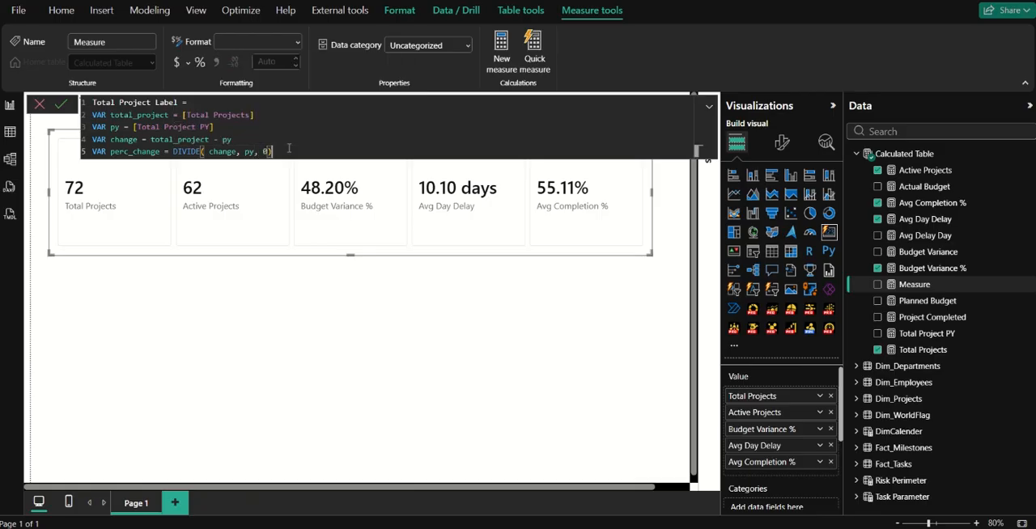
Add a RETURN clause, separated by a blank line below the variables, that returns perc_change.
key("shift+Return")
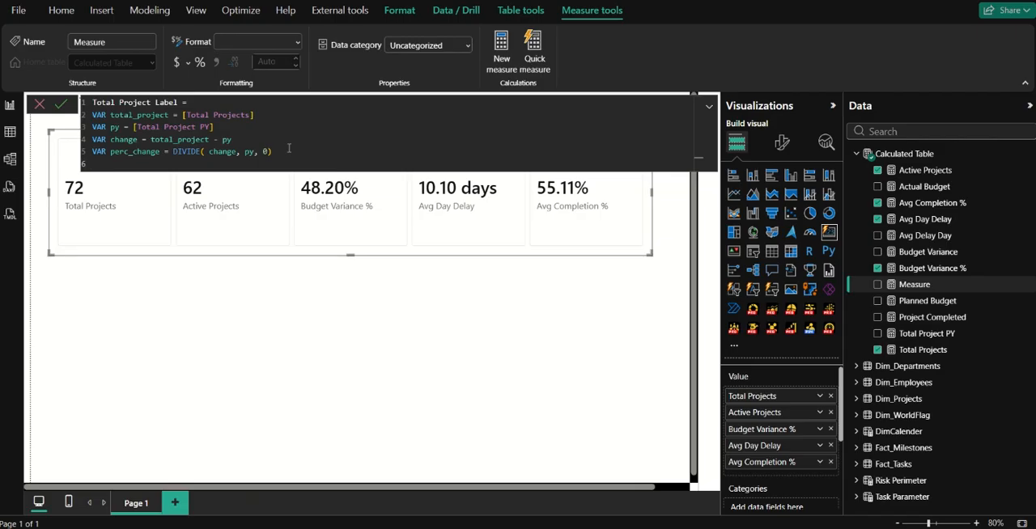
key("shift+Return")
type("RETURN")
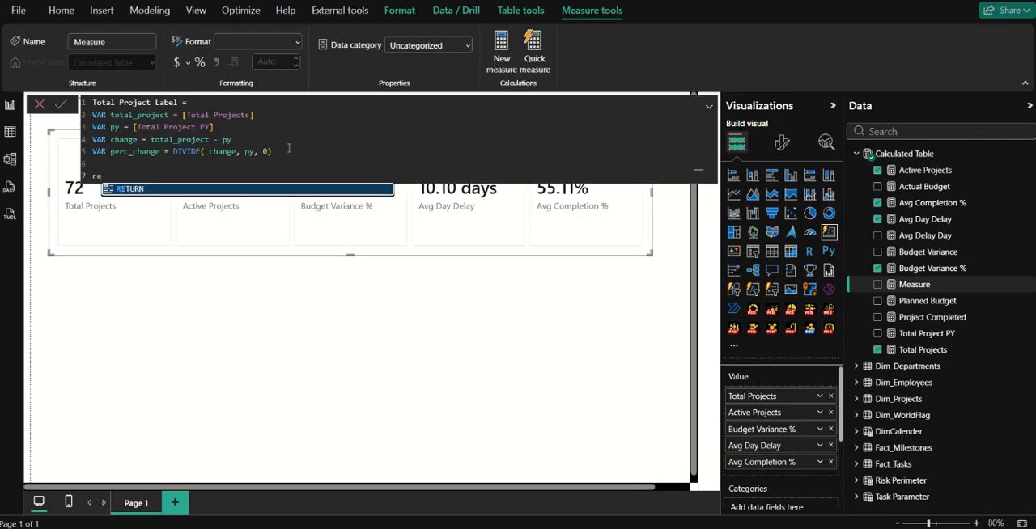
key("shift+Return")
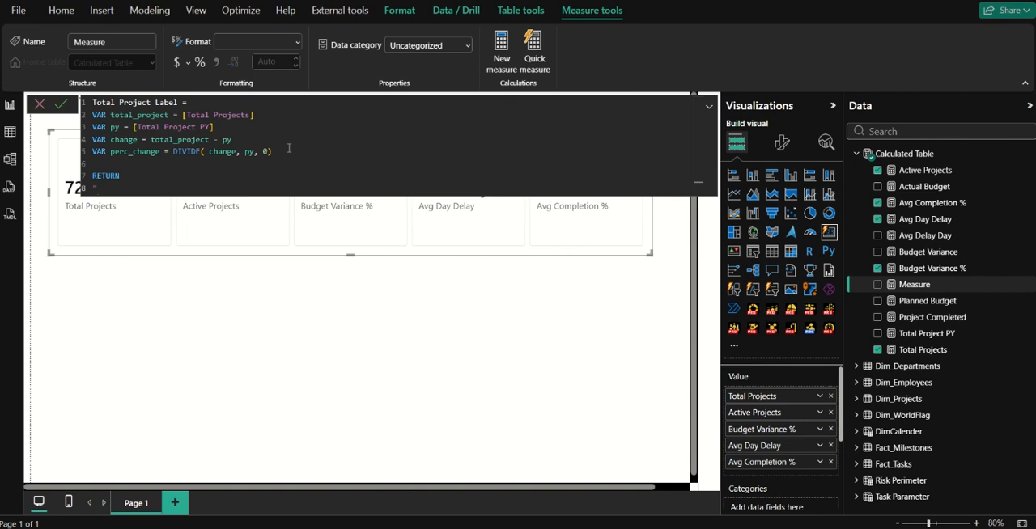
type("\"perc")
key("BackSpace")
key("BackSpace")
key("BackSpace")
key("BackSpace")
key("BackSpace")
type("pe")
key("Tab")
Wrap the returned perc_change in FORMAT with the format string "0.00%" and commit the measure.
key("Home")
type("forma")
key("Tab")
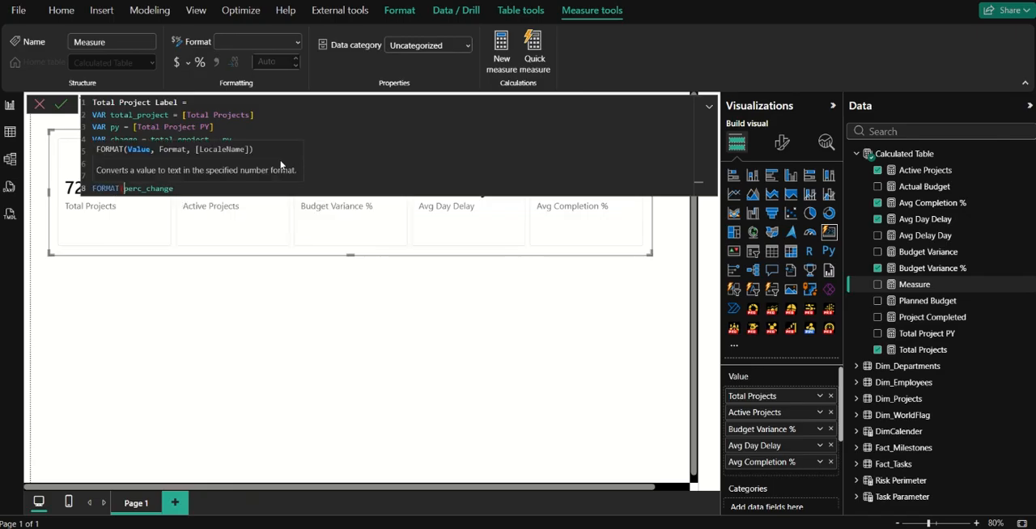
key("End")
type(", \"0.00%\")")
key("Return")
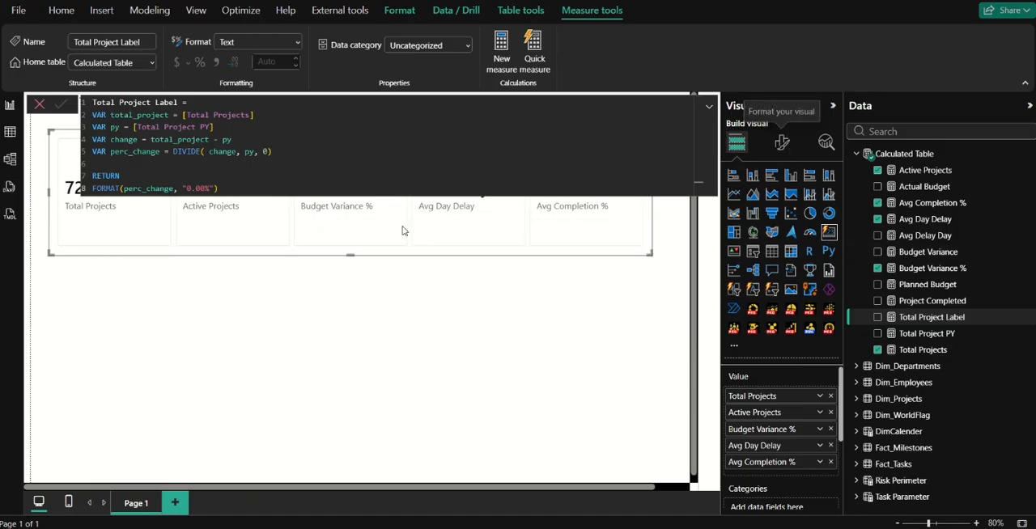
left_click(39, 104)
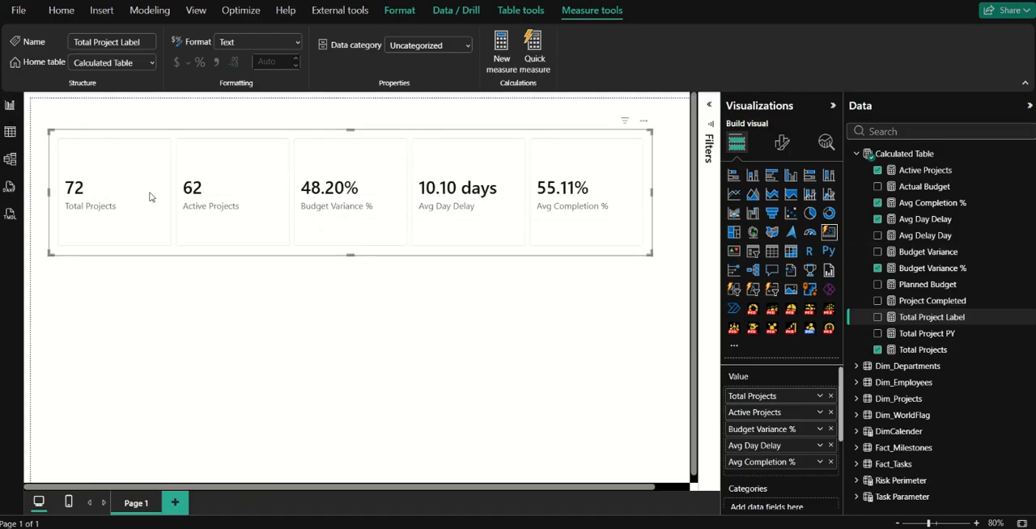
Add the Total Project Label measure as a reference label on the Total Projects card.
left_click(782, 142)
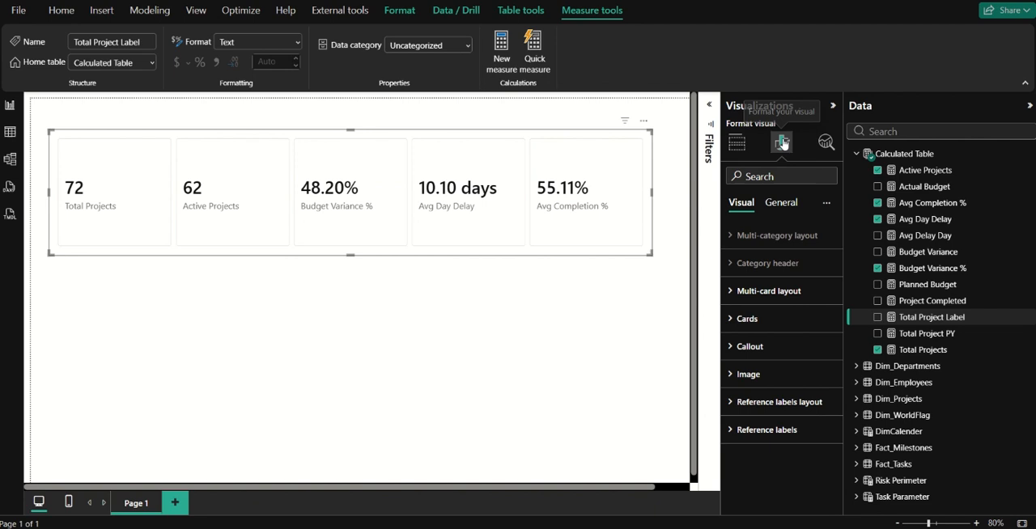
left_click(782, 435)
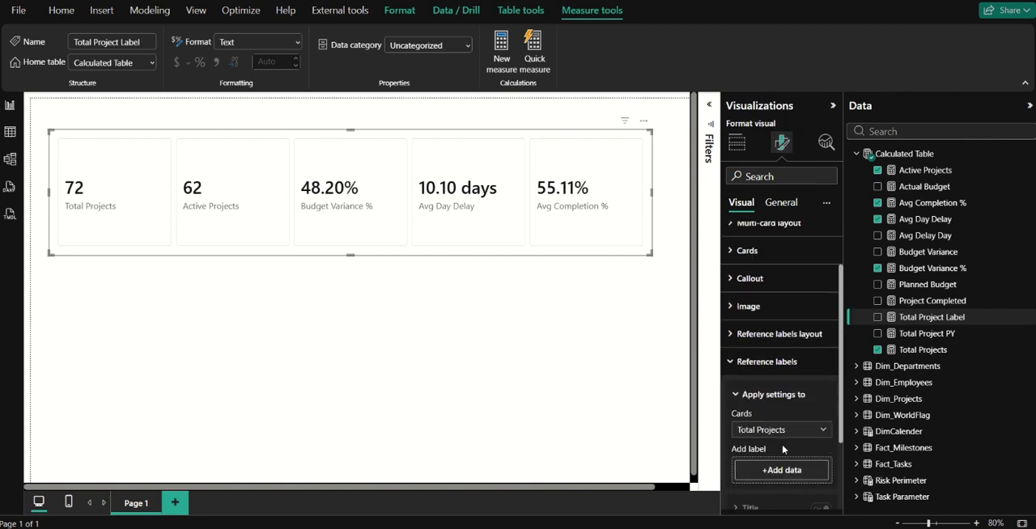
scroll(782, 443, "down", 3)
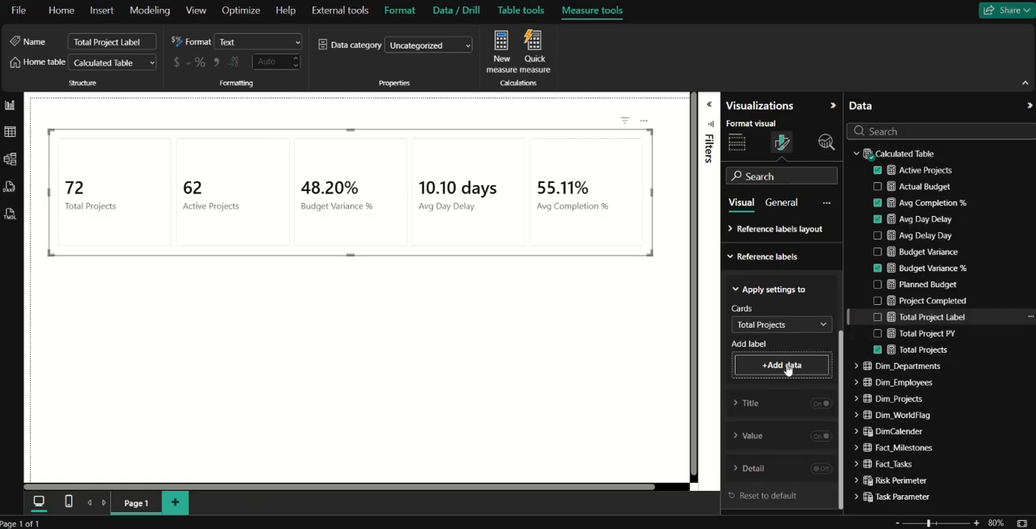
left_click_drag(911, 319, 803, 372)
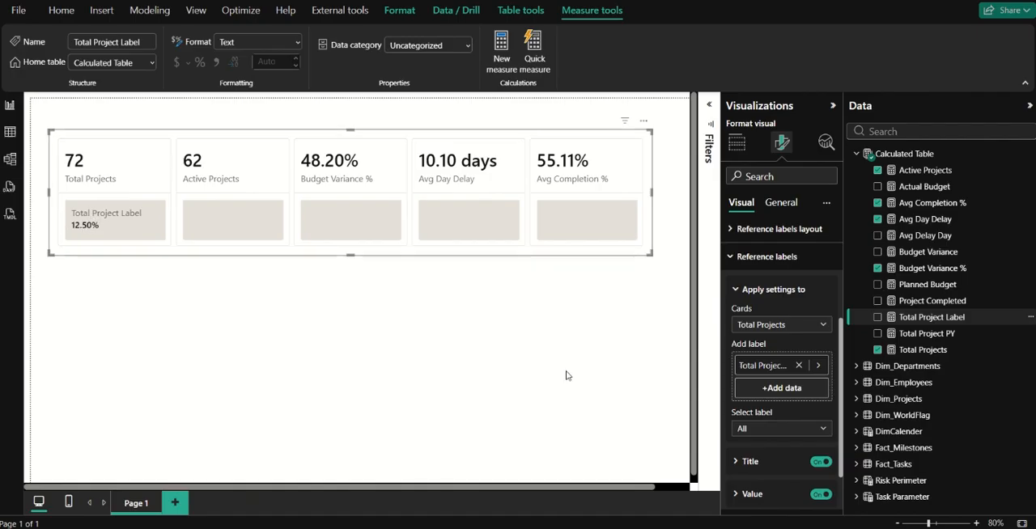
Turn off the reference label title for all cards.
scroll(788, 453, "down", 2)
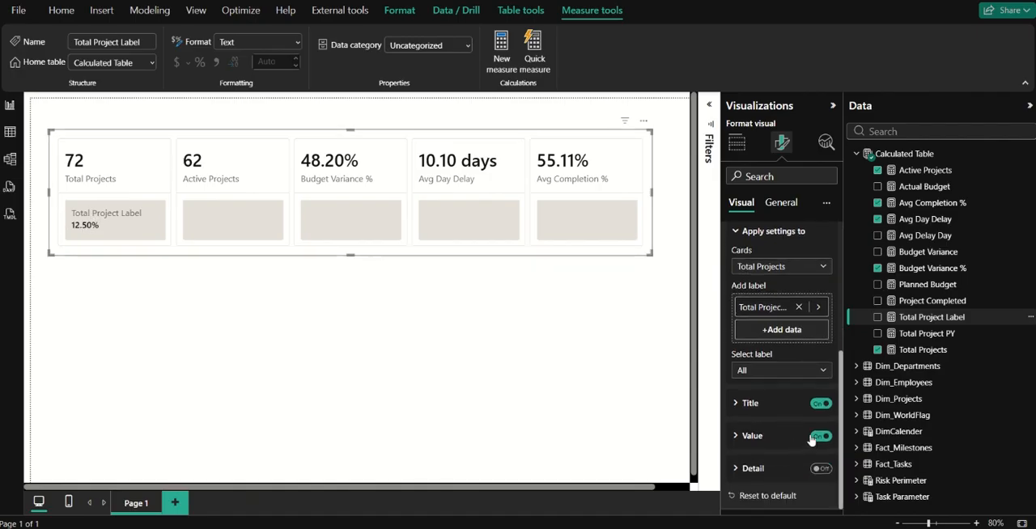
left_click(773, 267)
left_click(768, 281)
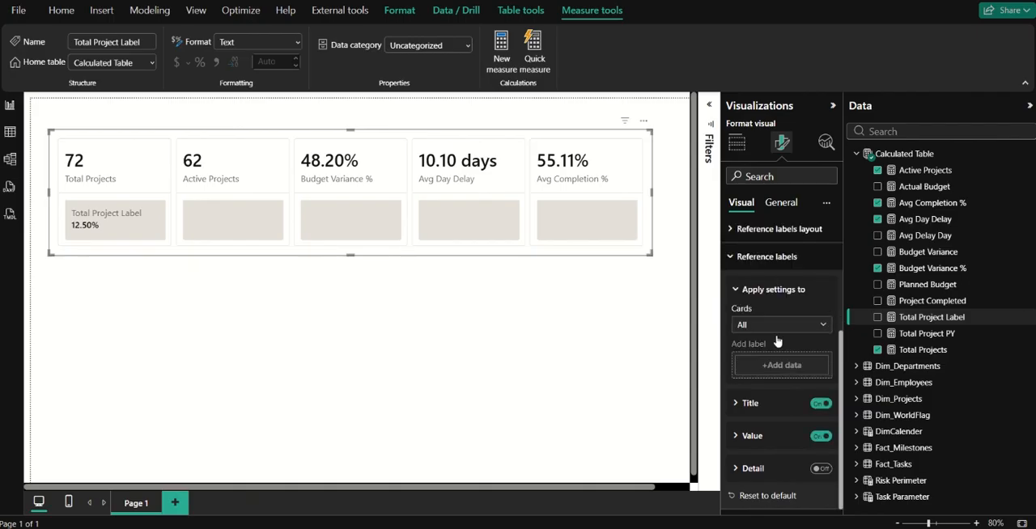
left_click(820, 404)
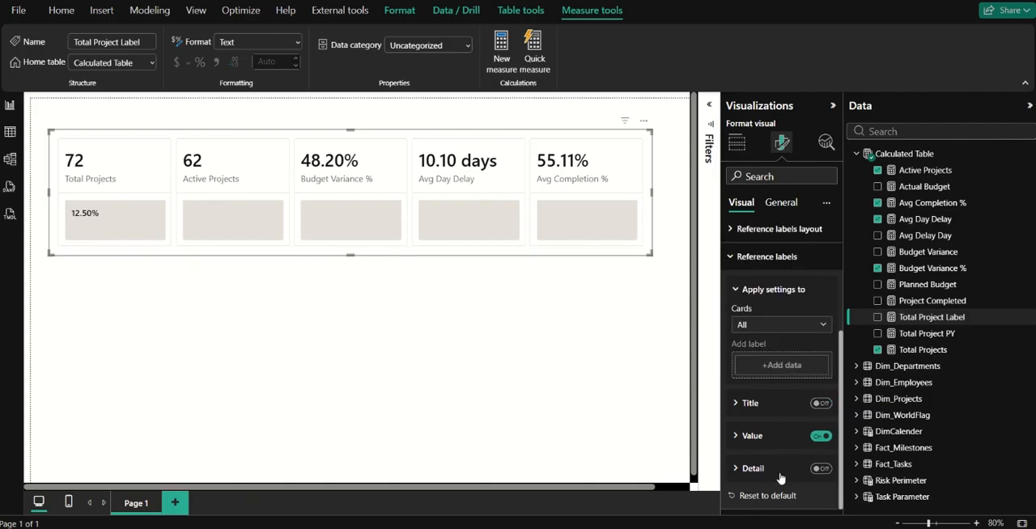
Check the reference labels' value formatting options and switch the settings' target card to Total Projects.
left_click(772, 435)
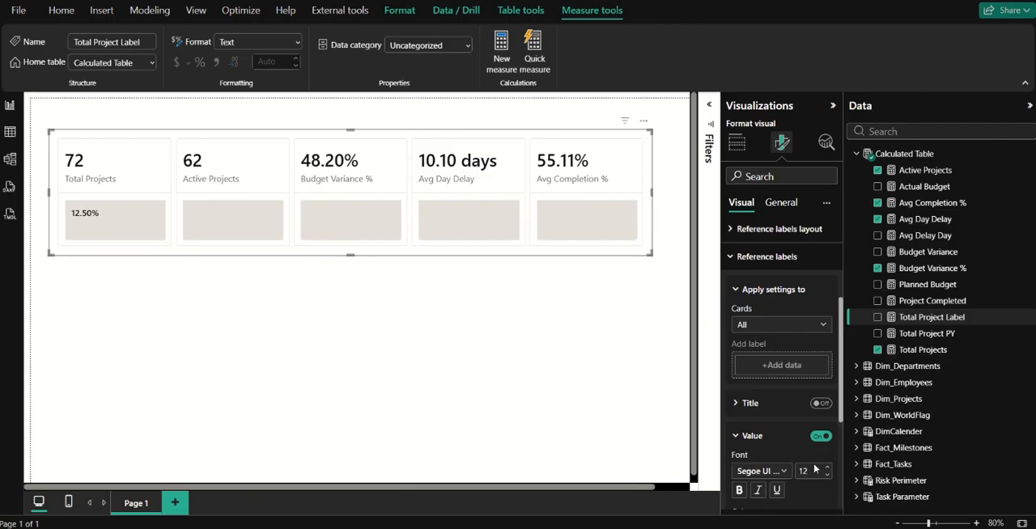
scroll(807, 469, "down", 2)
scroll(814, 474, "down", 2)
scroll(793, 429, "up", 2)
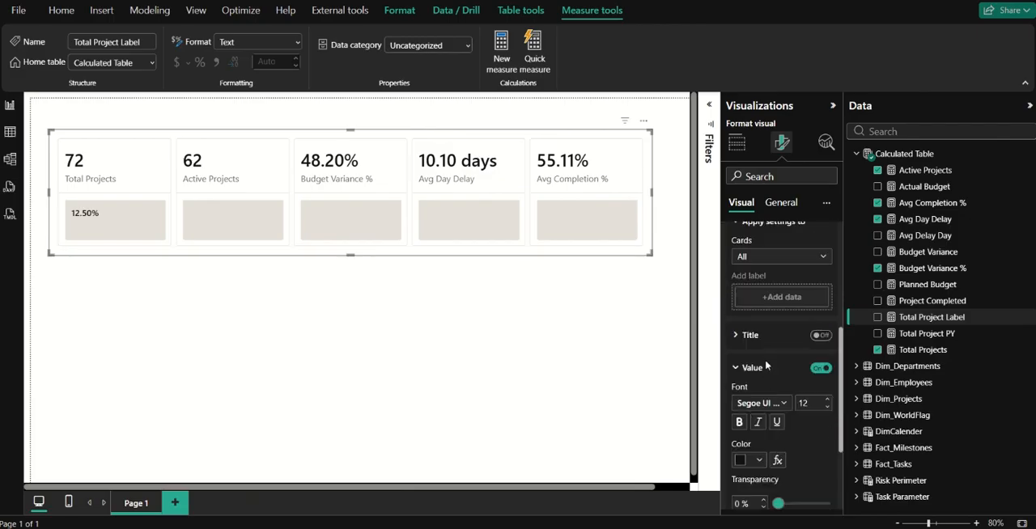
left_click(766, 364)
scroll(772, 354, "up", 1)
left_click(775, 395)
left_click(768, 427)
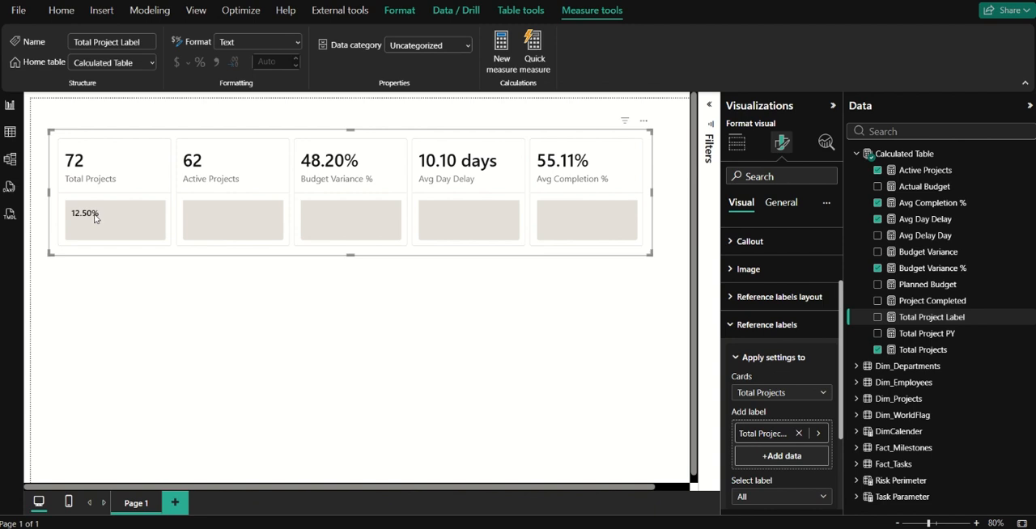
Move the card visual lower on the page and insert the text "▲ " before FORMAT in the Total Project Label measure.
left_click_drag(258, 151, 268, 291)
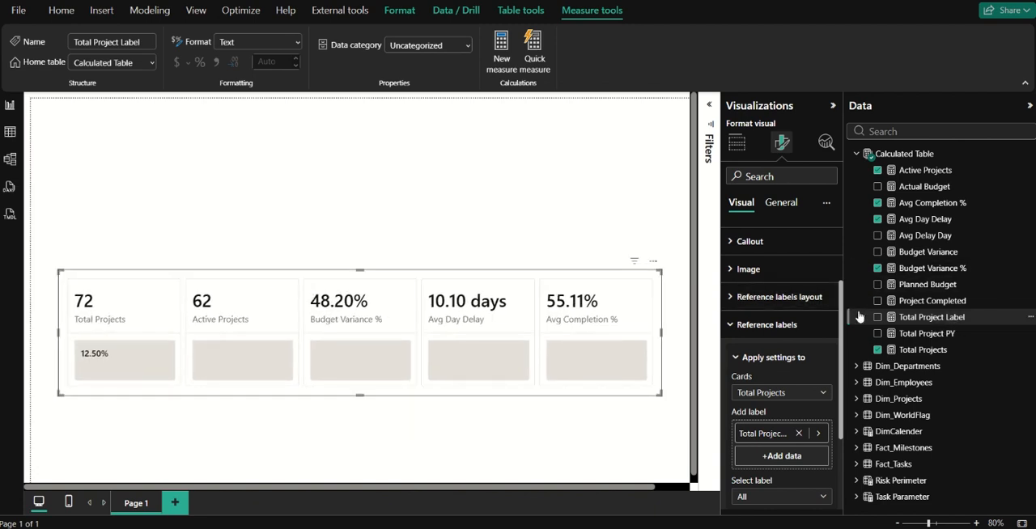
left_click(933, 319)
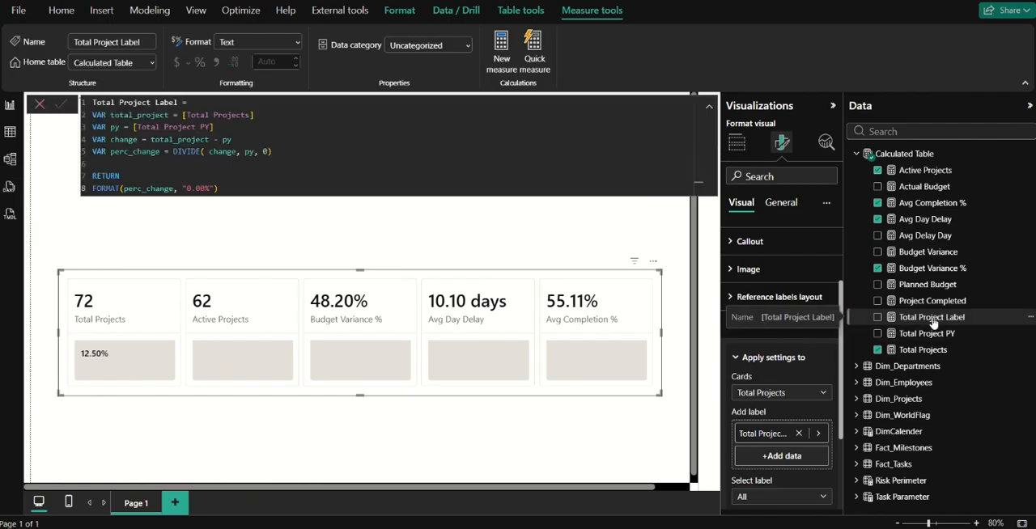
left_click(120, 189)
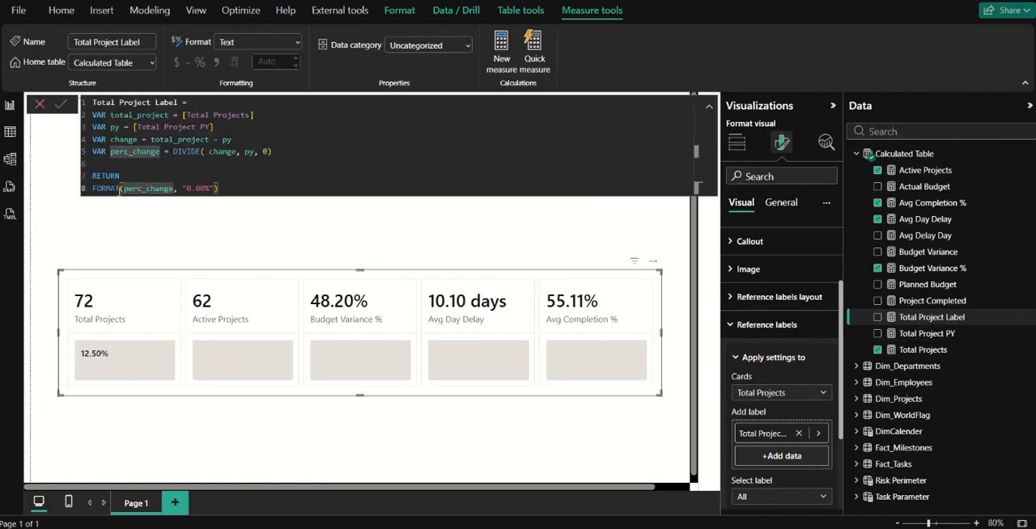
left_click_drag(120, 190, 93, 188)
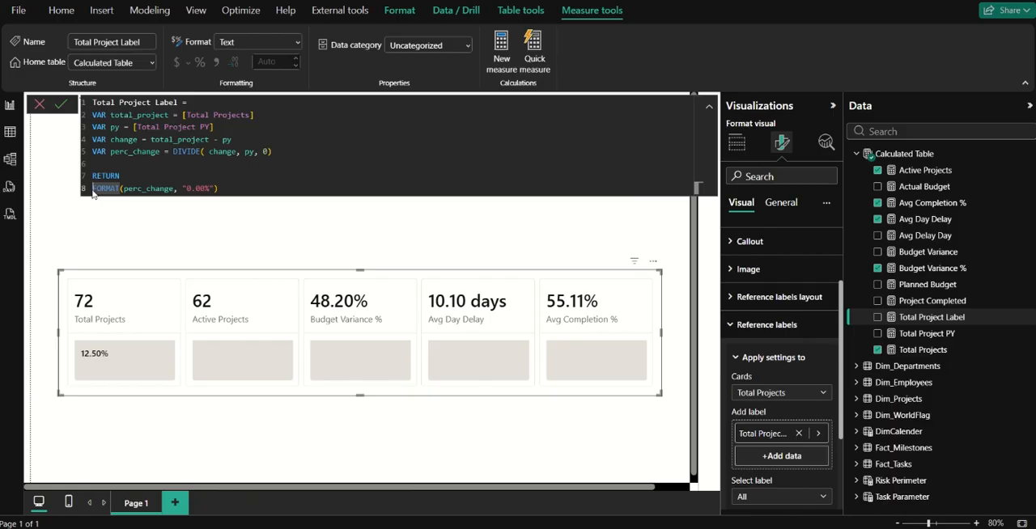
type("\"▲")
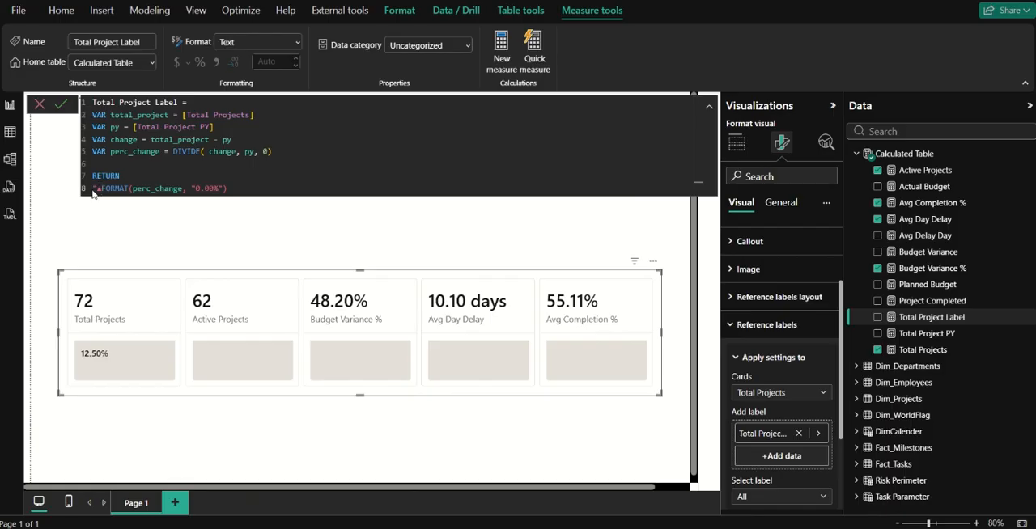
type("▲")
type("\"")
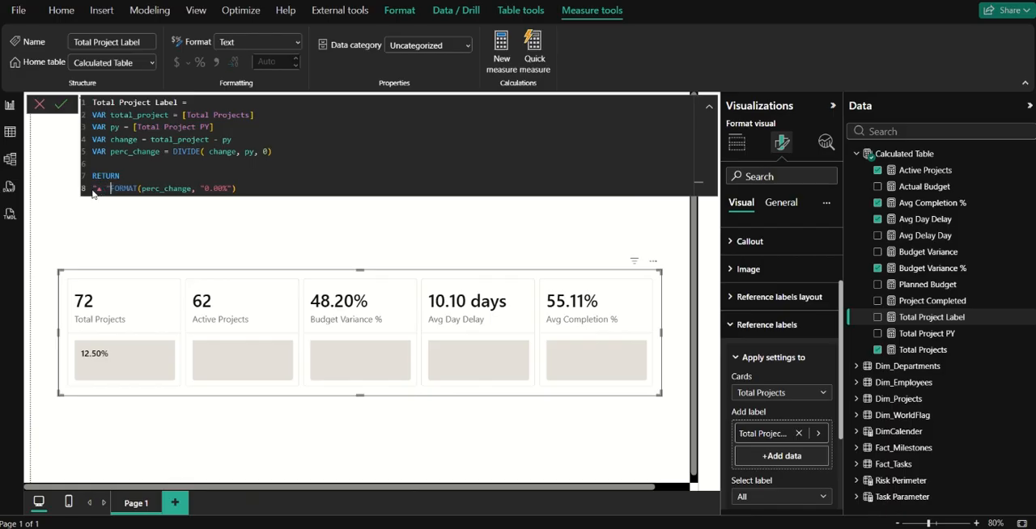
type(" & ")
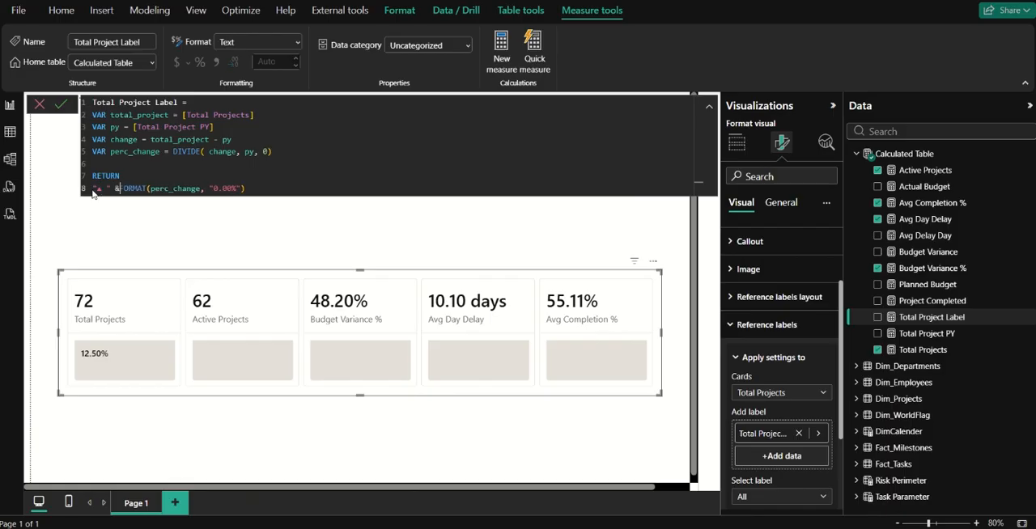
type("chang")
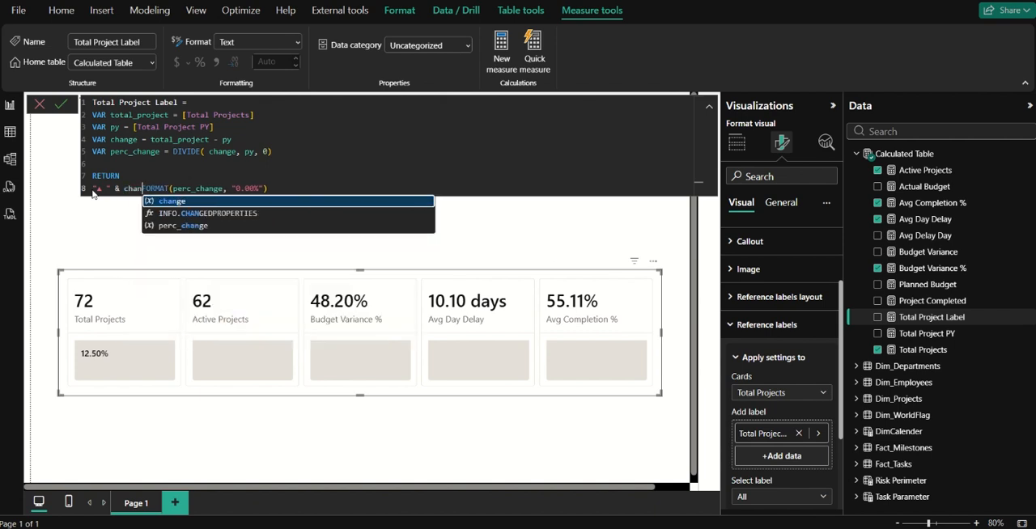
Join the change variable between the "▲ " text and the FORMAT expression with & operators.
key("Tab")
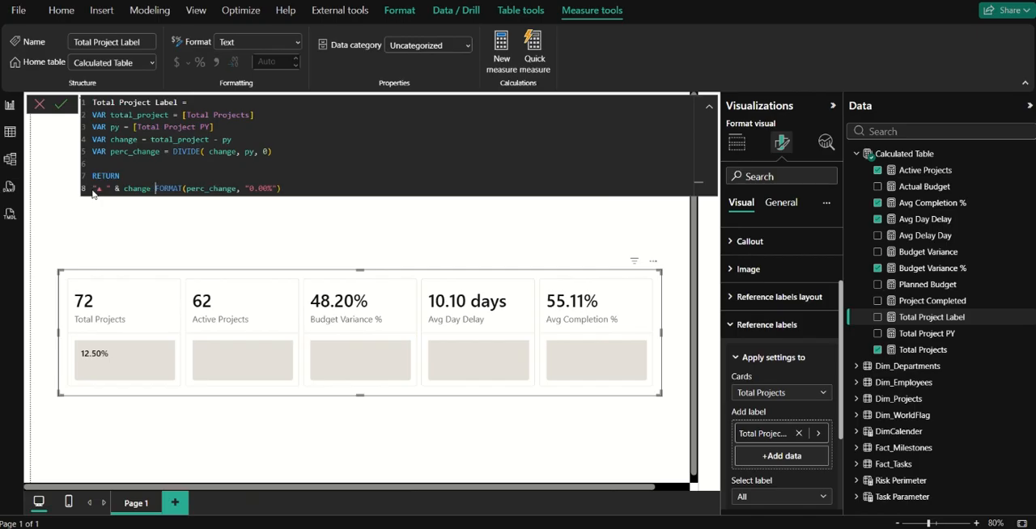
type("& ")
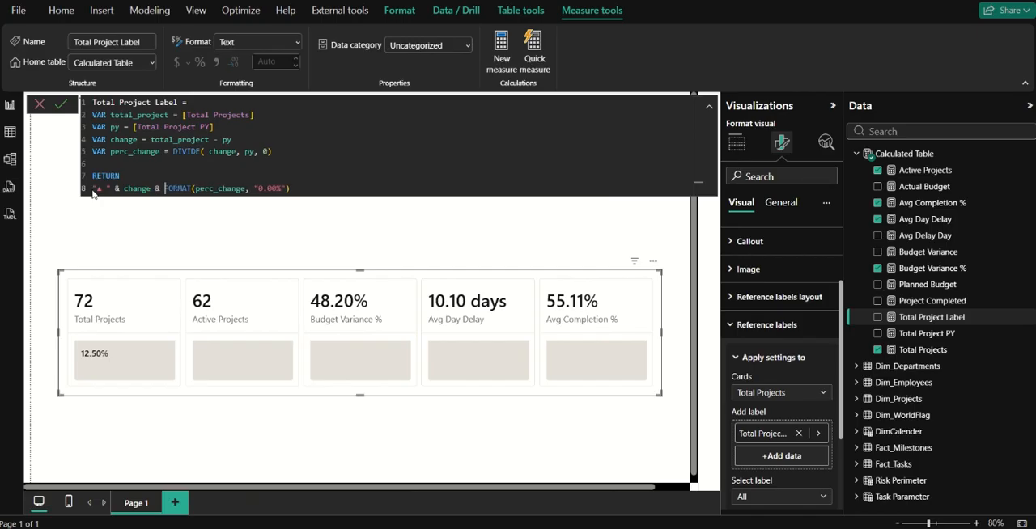
type("\" projects (+\" &")
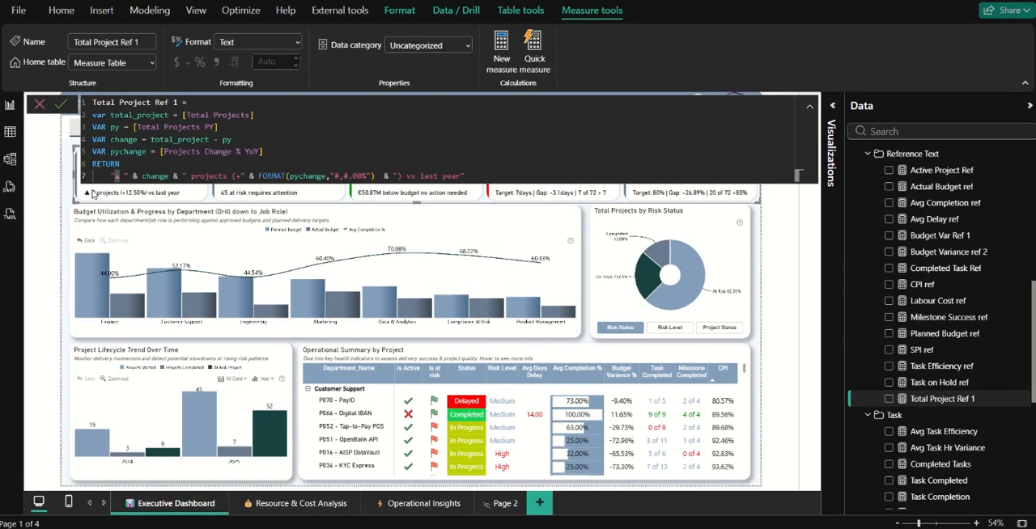
Insert the text " projects" followed by an & operator before FORMAT in the Total Project Label measure.
left_click(38, 105)
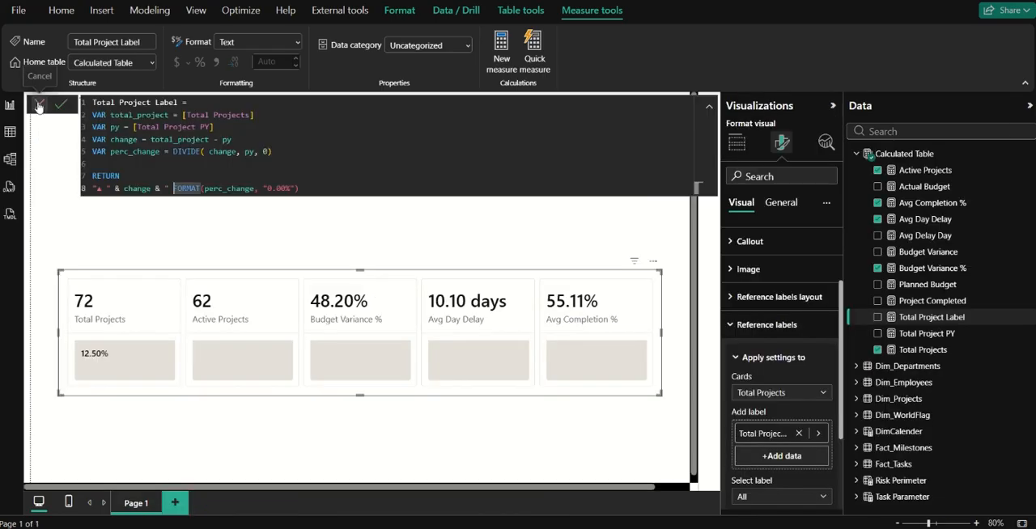
type("projects")
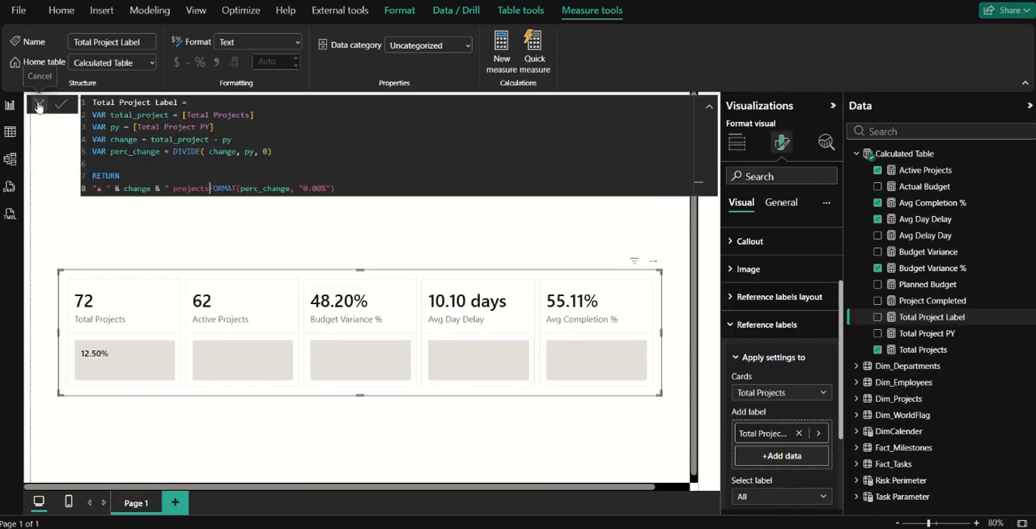
type("\" &")
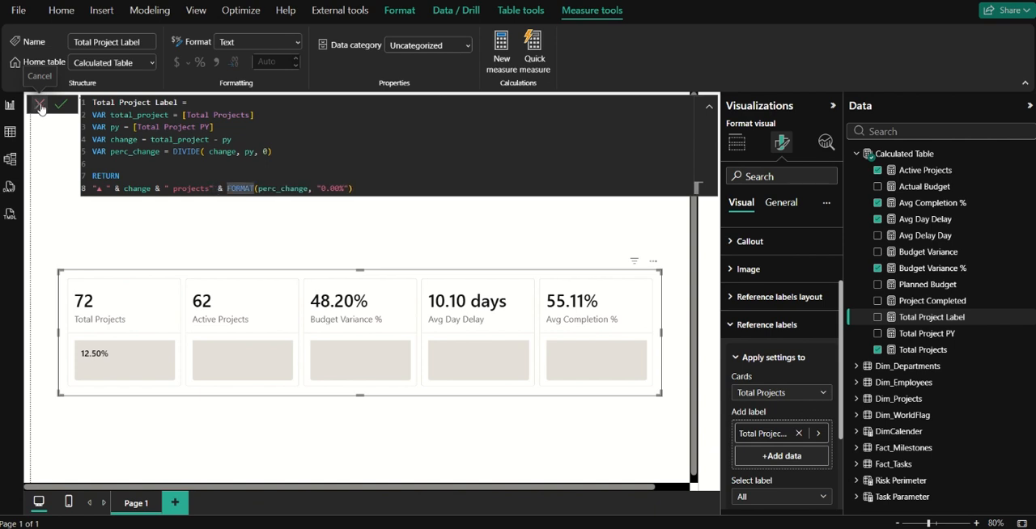
Enclose the formatted percentage in parentheses by extending the text to " projects (" and appending & ")", and commit the measure.
left_click(212, 189)
type("(")
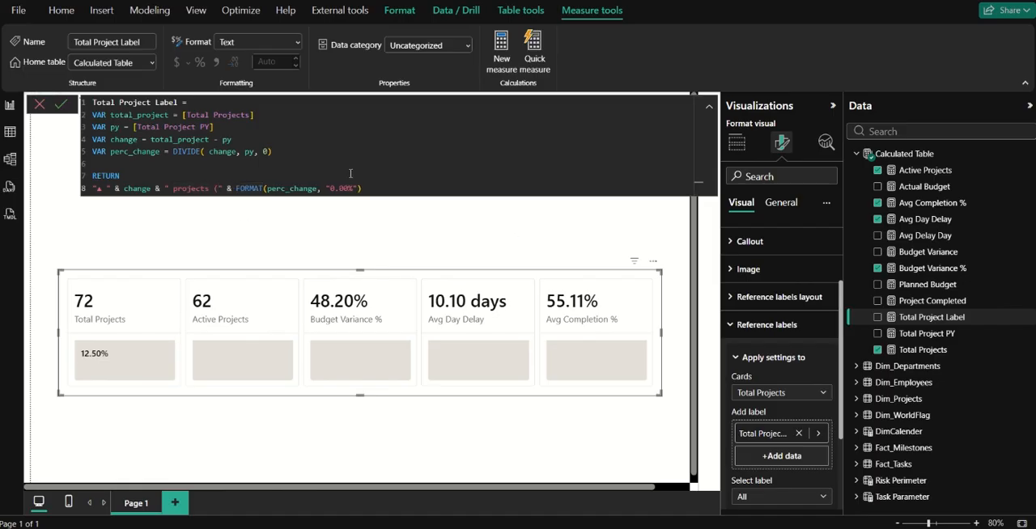
left_click(373, 194)
type("& \")\"")
left_click(59, 105)
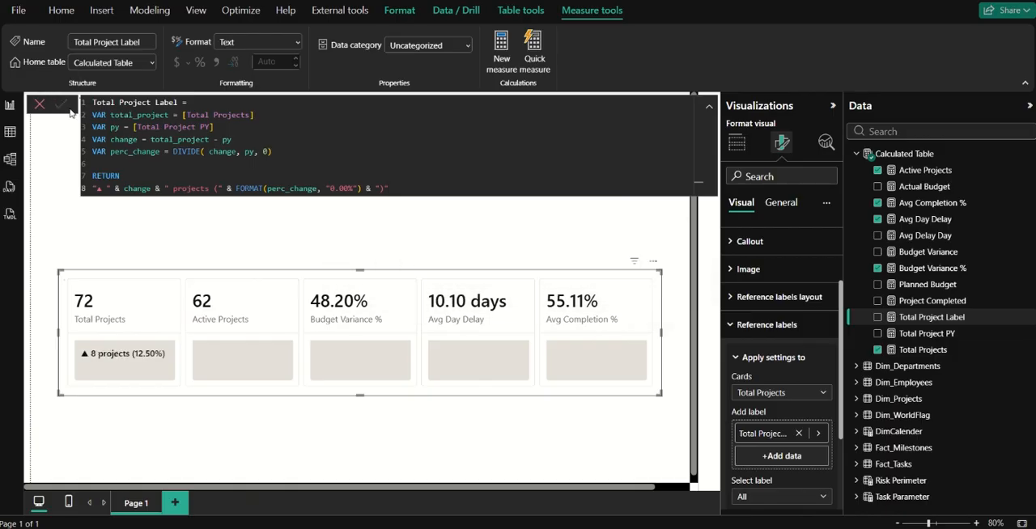
Extend the measure's closing text to ") vs Prev Year", commit it, and widen the card visual toward the page's left edge.
left_click(100, 188)
left_click_drag(100, 188, 215, 189)
left_click(209, 188)
left_click(218, 188)
left_click(385, 190)
type("fr")
key("BackSpace")
key("BackSpace")
key("BackSpace")
type("vs Prev y")
key("BackSpace")
type("Year")
left_click(66, 105)
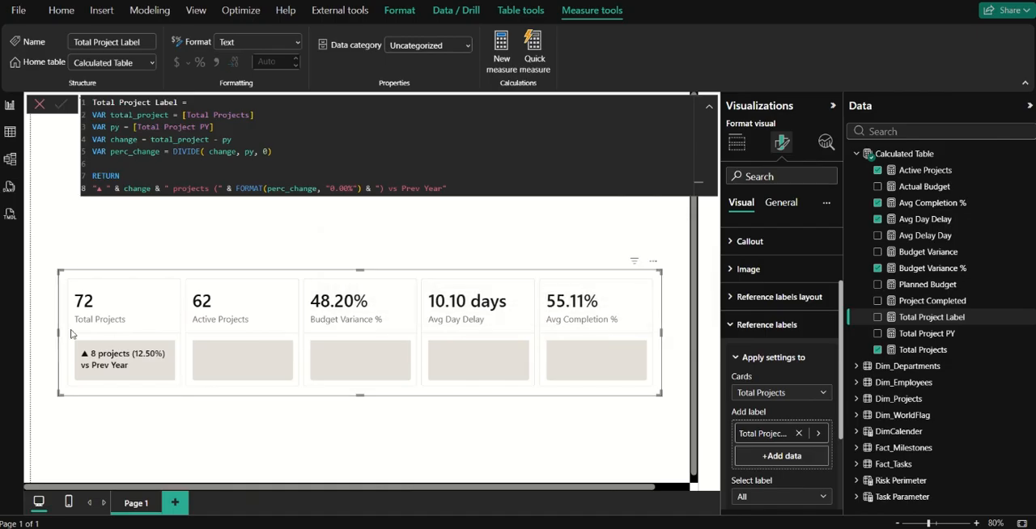
left_click_drag(61, 335, 32, 336)
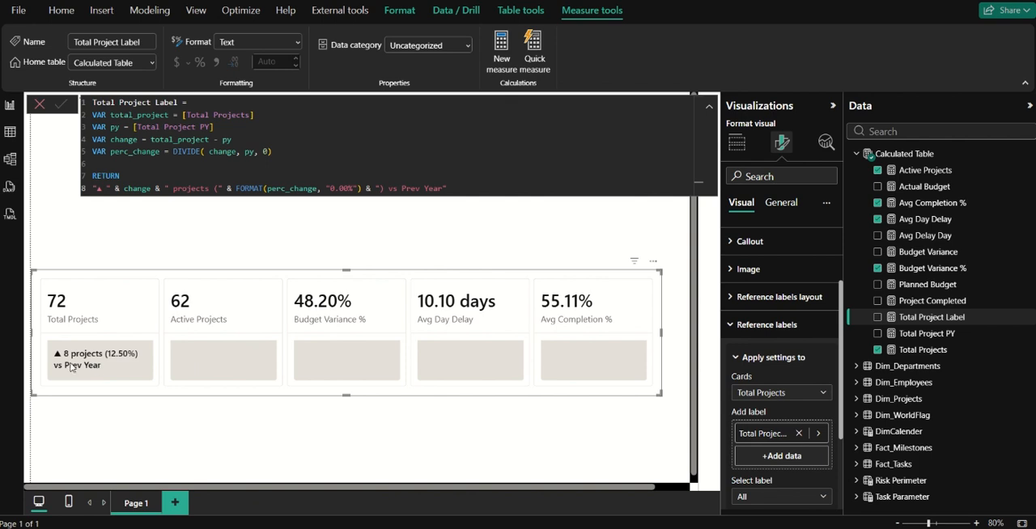
left_click(230, 233)
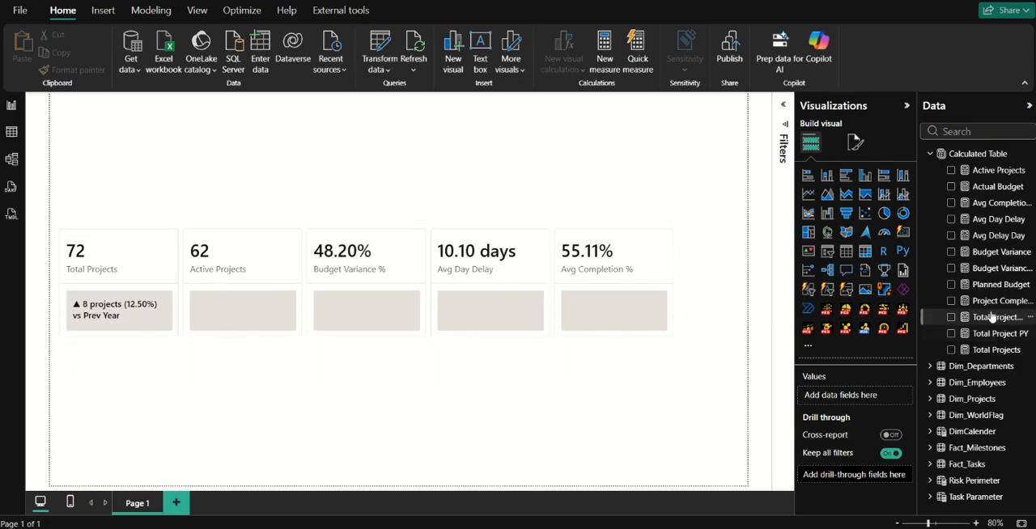
Create a new measure named Active Project Label in the Calculated Table and start a second formula line.
left_click(989, 217)
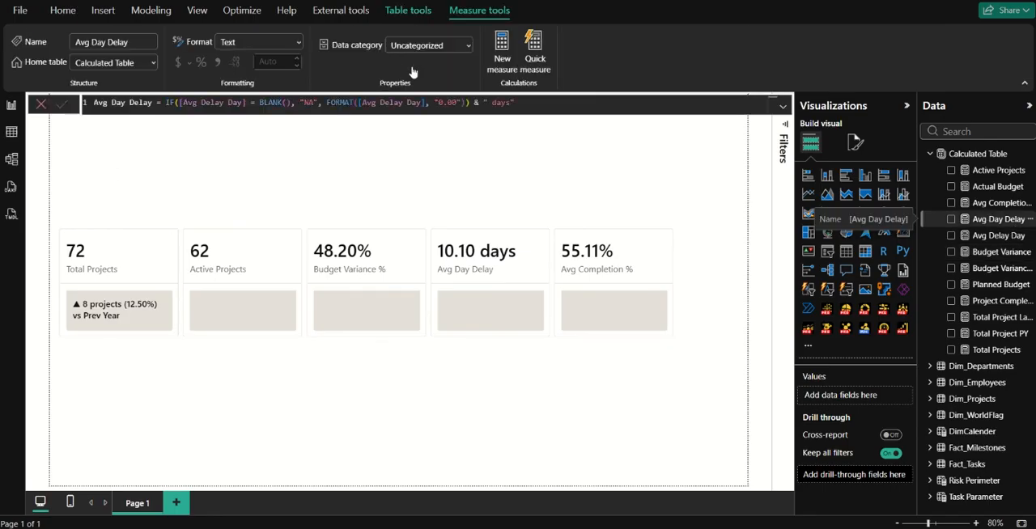
left_click(502, 67)
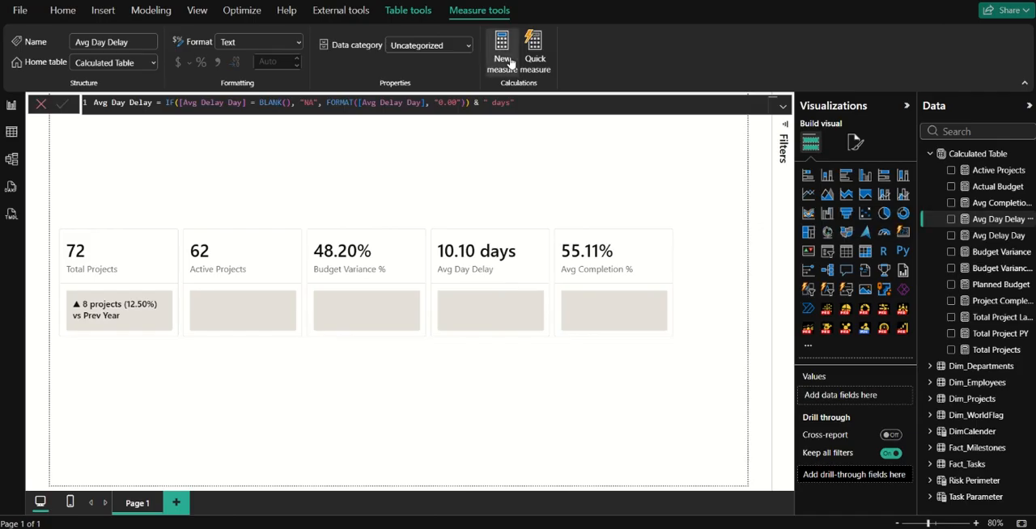
left_click(511, 63)
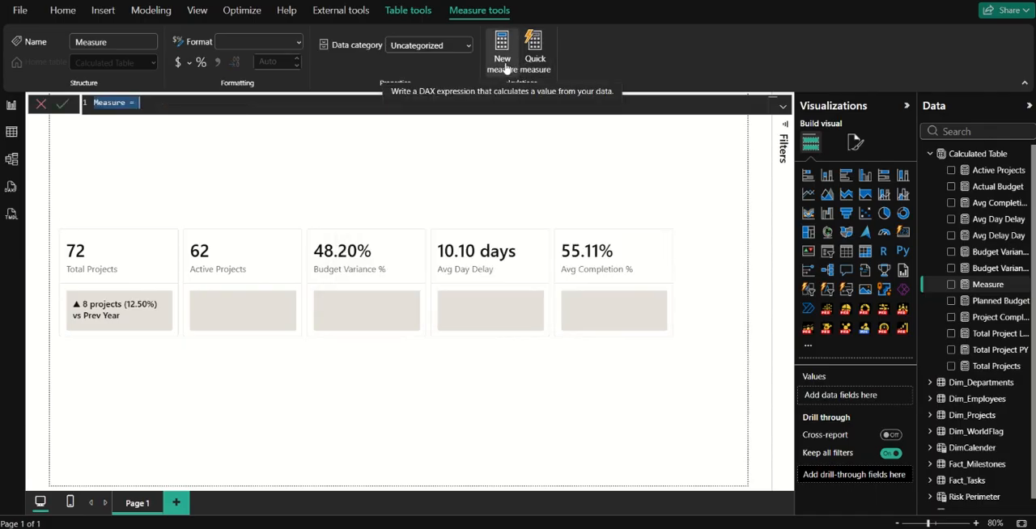
type("Ac")
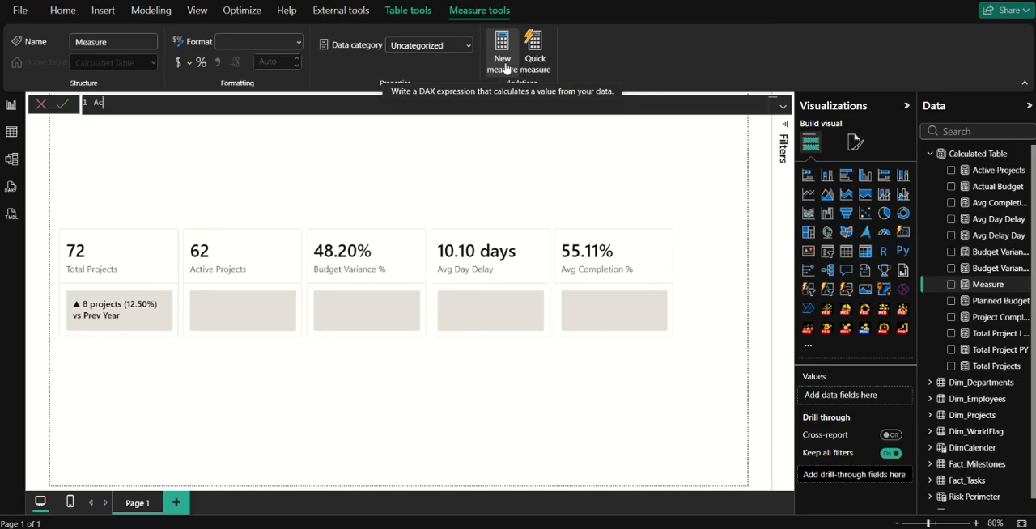
type("tive Project Label =")
key("shift+Return")
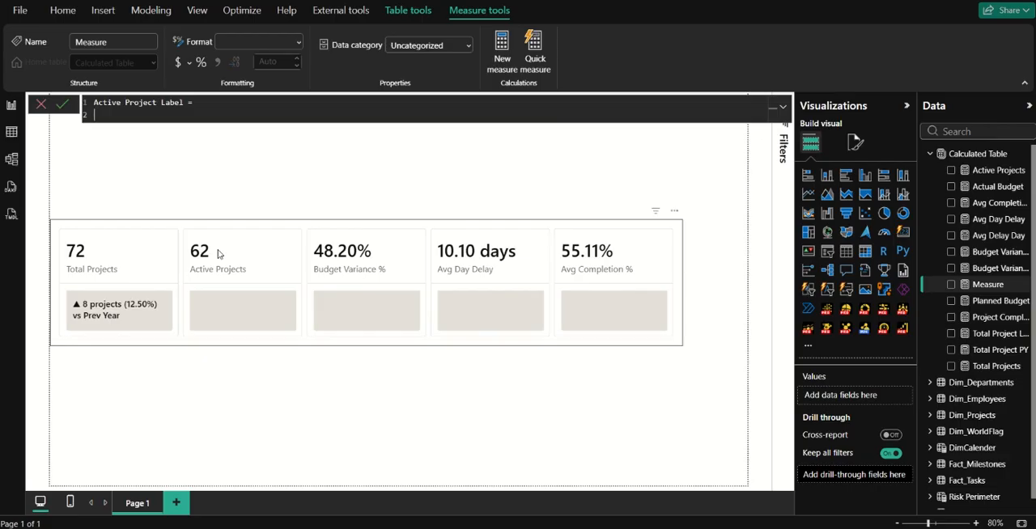
Define the variable at_risk as a CALCULATE expression over the [Total Projects] measure.
type("VAR atrisk")
key("BackSpace")
key("BackSpace")
key("BackSpace")
key("BackSpace")
type("_risk = calcul")
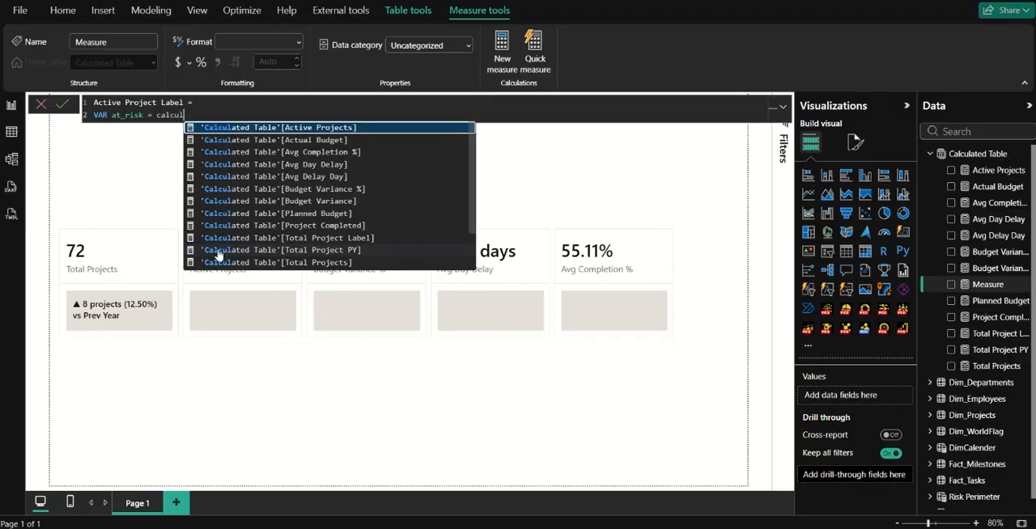
type("ate")
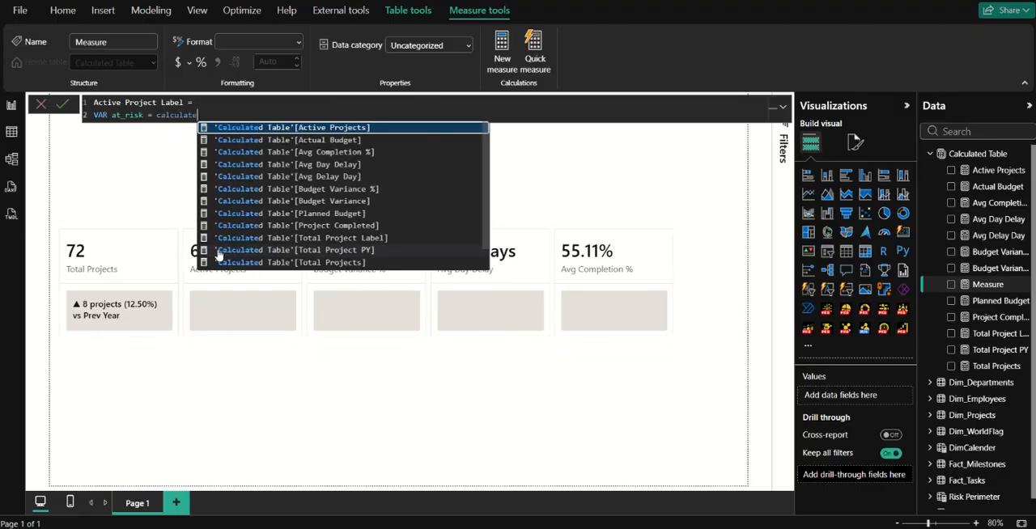
scroll(217, 255, "down", 1)
left_click(218, 255)
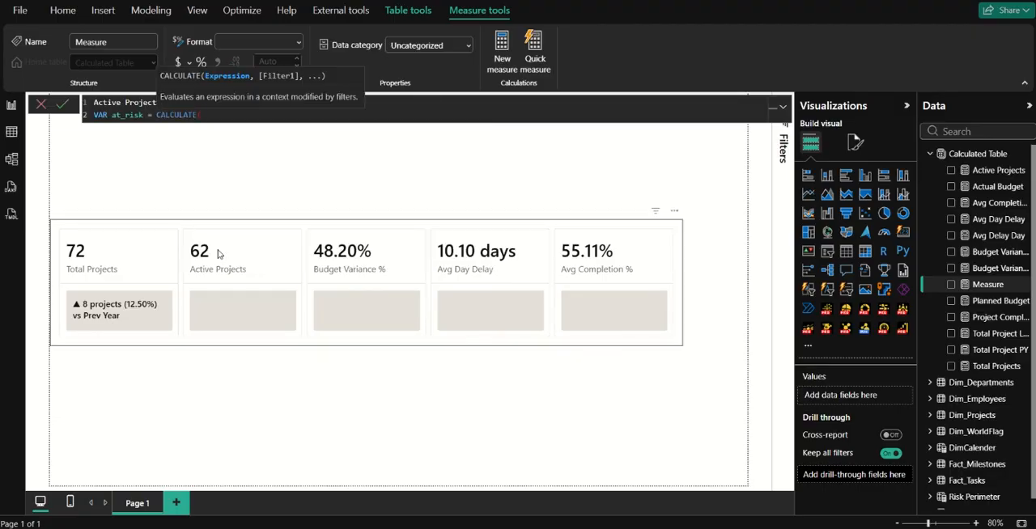
type("total p")
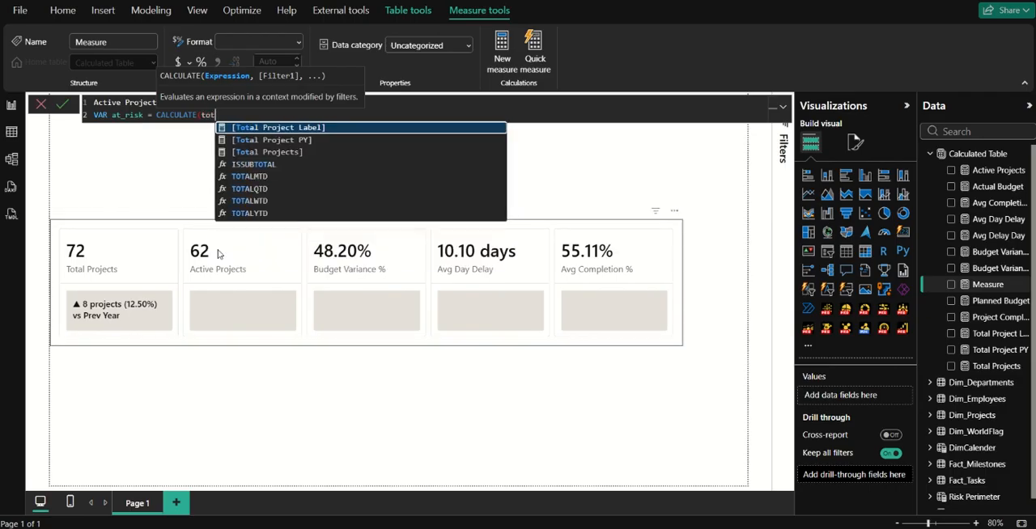
key("Down")
key("Down")
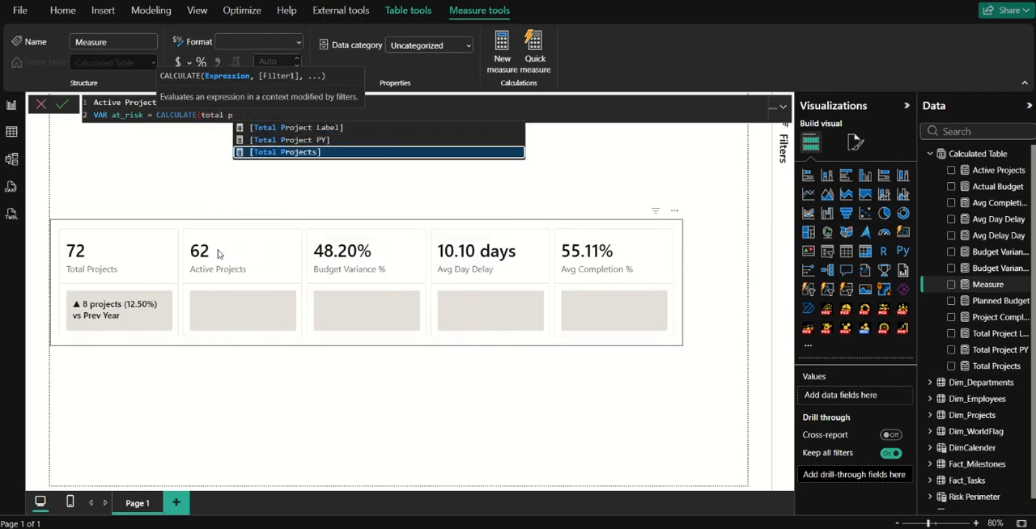
key("Tab")
Add the filter Dim_Projects[Project Risk Status] = "At Risk" to the CALCULATE expression and close it.
type(", ")
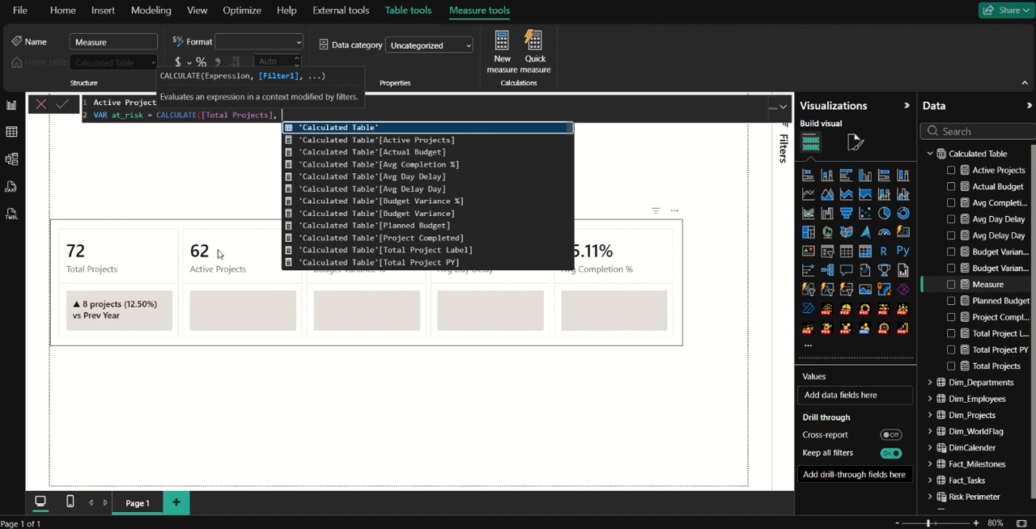
type("'risk")
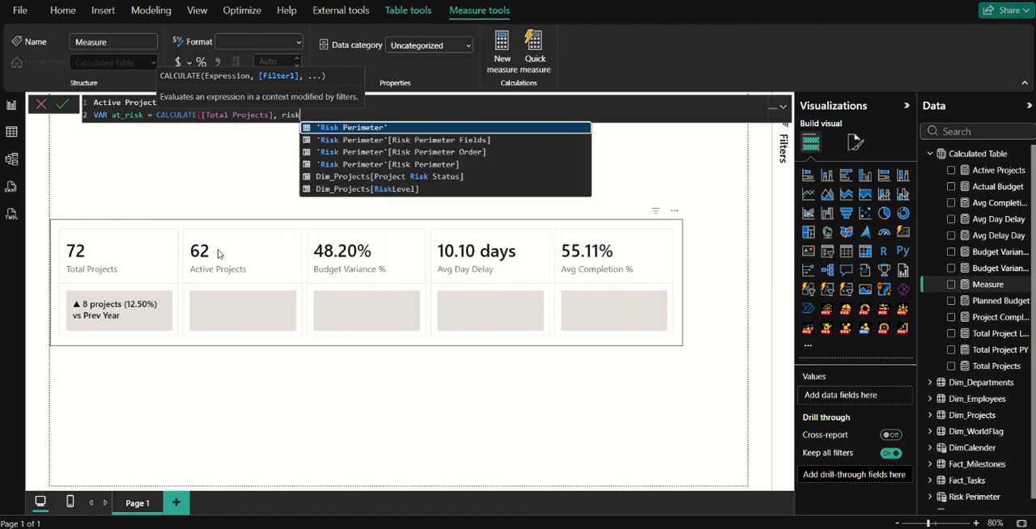
left_click(425, 176)
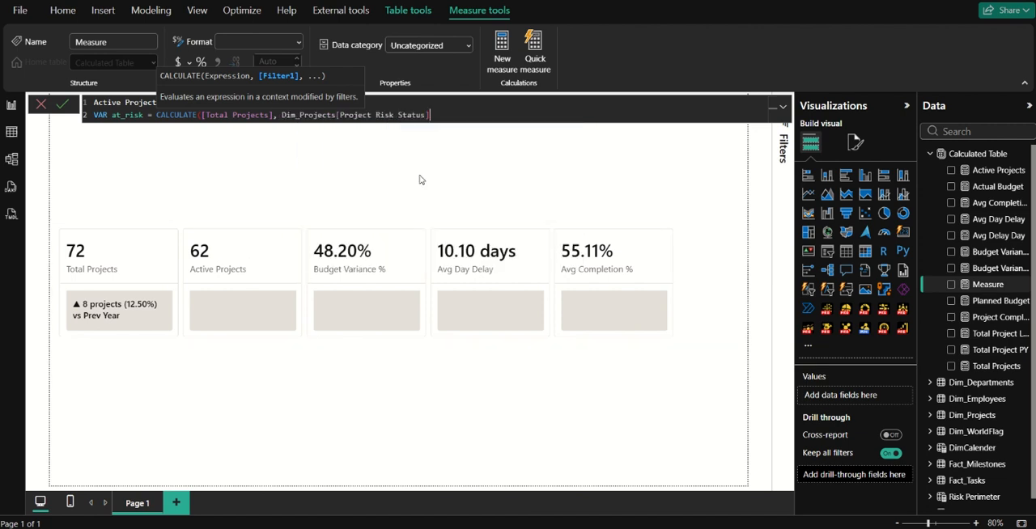
type("= \"At Risk\")")
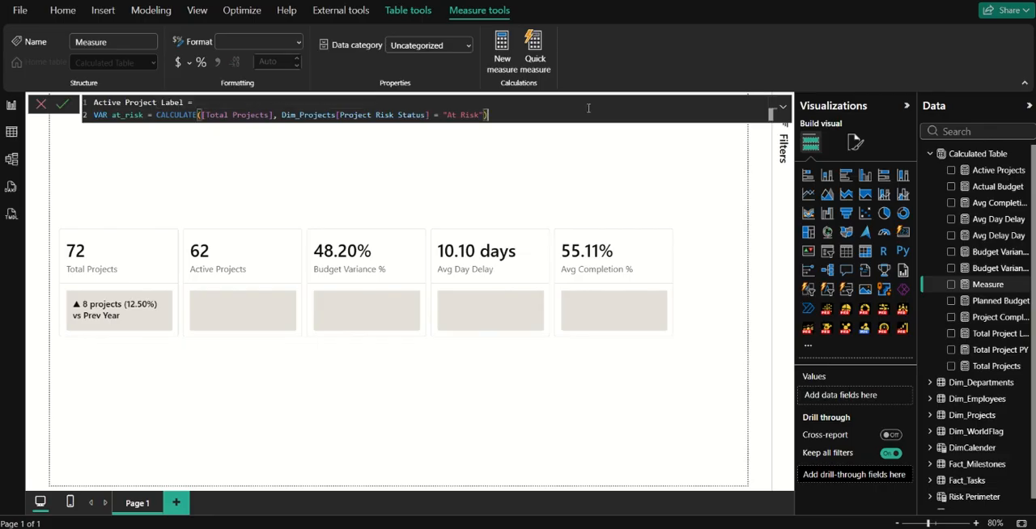
Add a RETURN statement below a blank line that outputs at_risk followed by an & operator.
key("shift+Return")
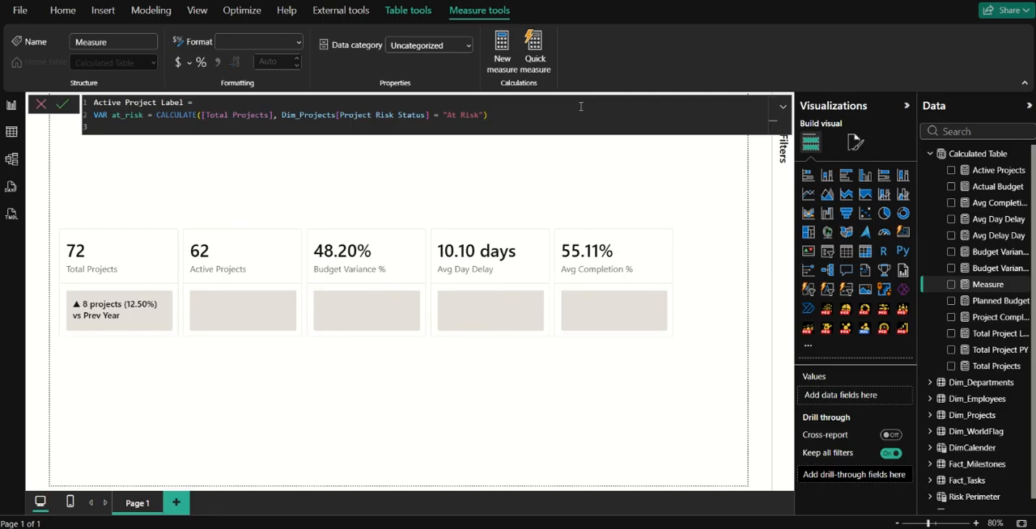
key("shift+Return")
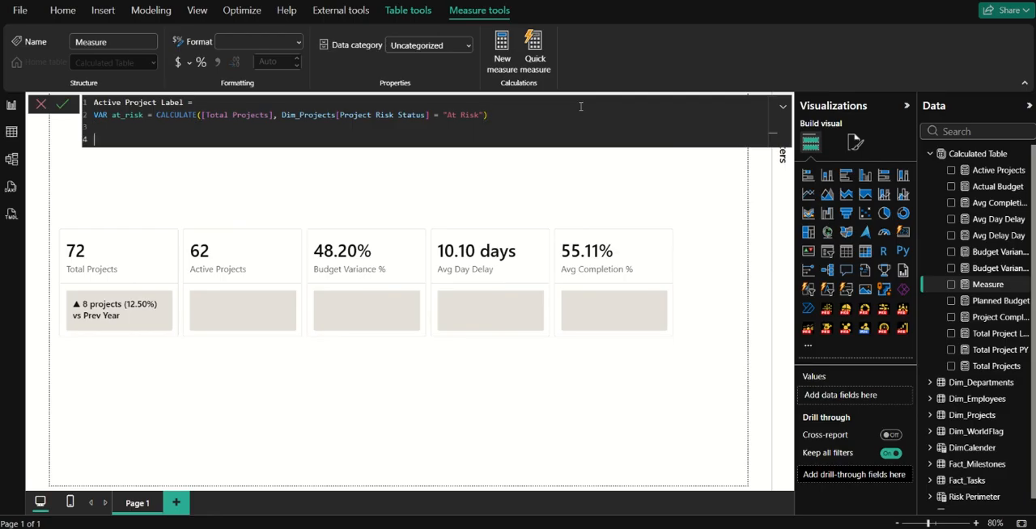
type("RETURN at")
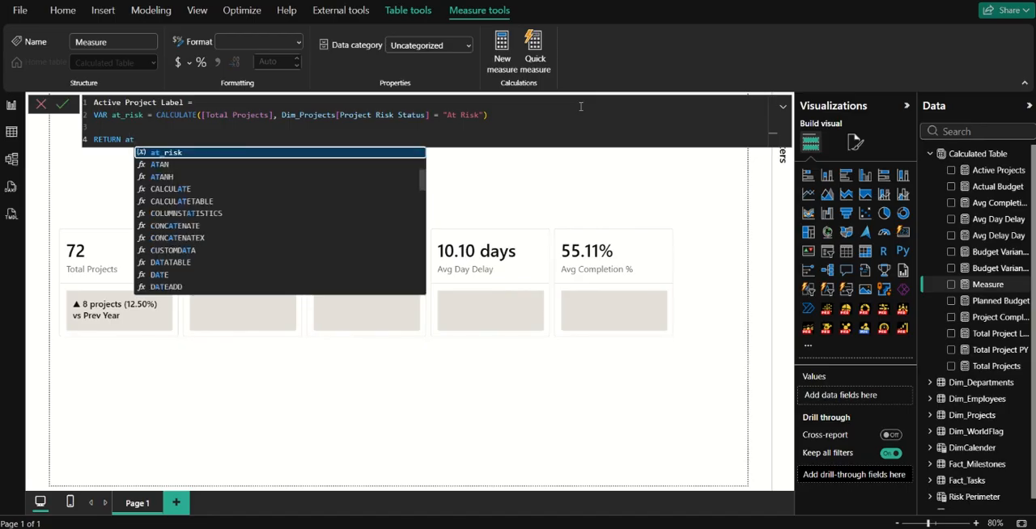
key("Tab")
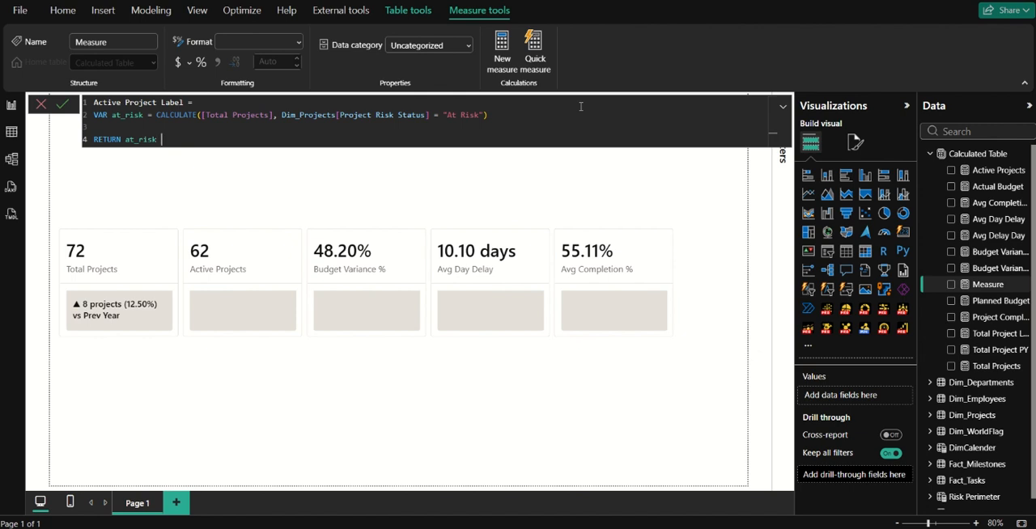
type("&")
key("shift+Return")
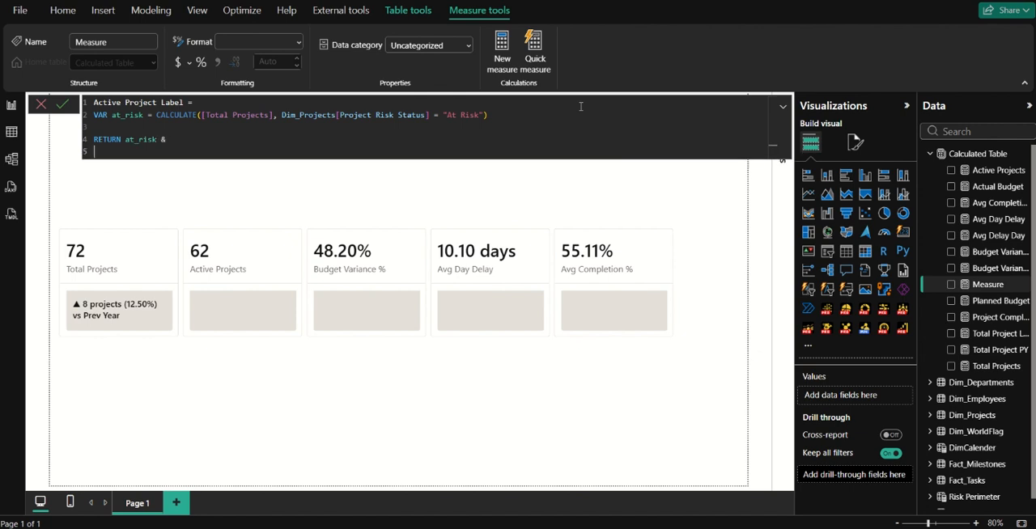
key("BackSpace")
Complete the RETURN expression with the text " at risk requires attention" and commit the Active Project Label measure.
type("\" at ")
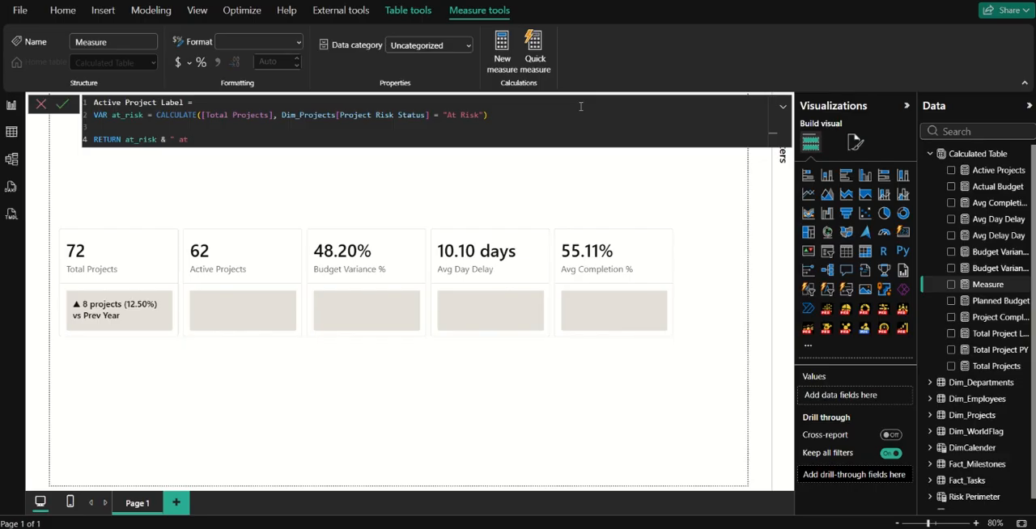
type("risk require")
type("s attention\"")
left_click(63, 108)
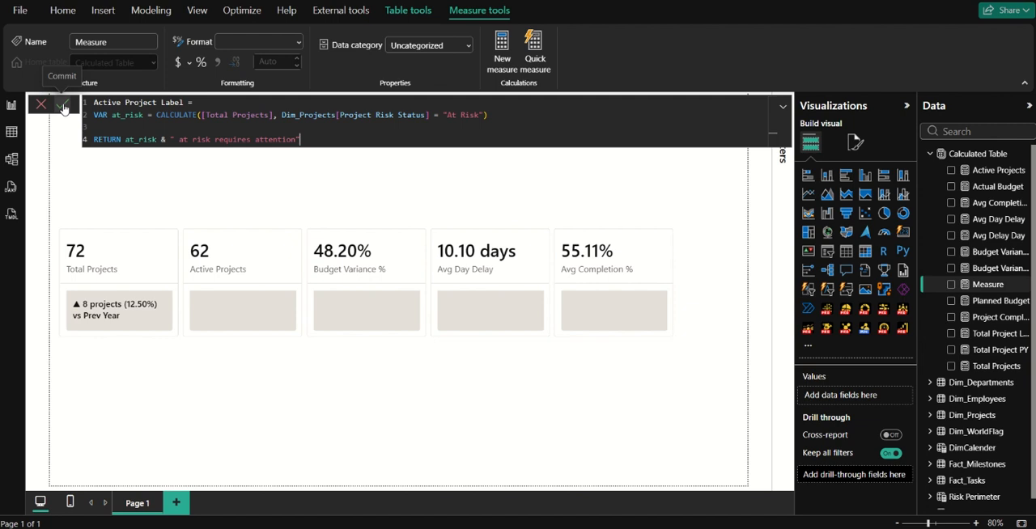
left_click(63, 109)
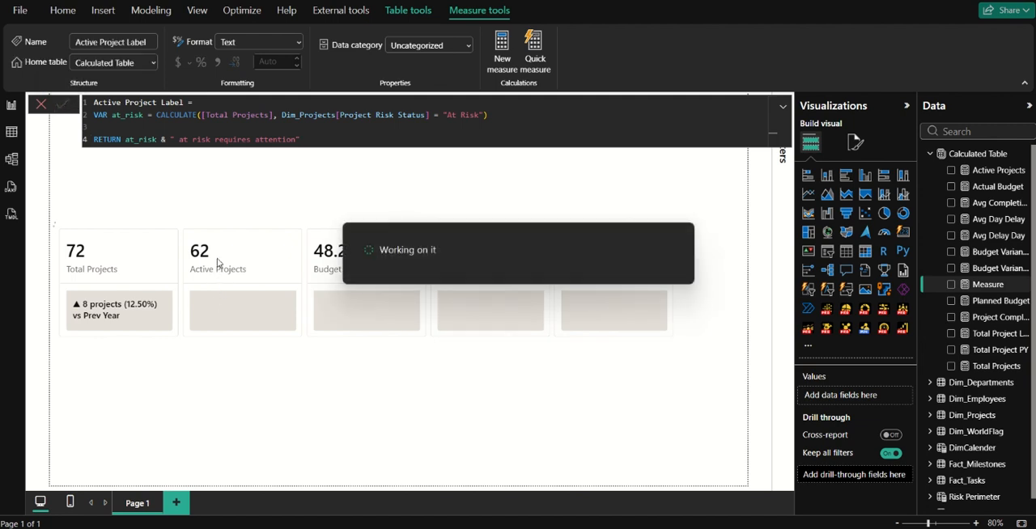
Set the card visual's reference label settings to apply to the Active Projects card.
left_click(222, 282)
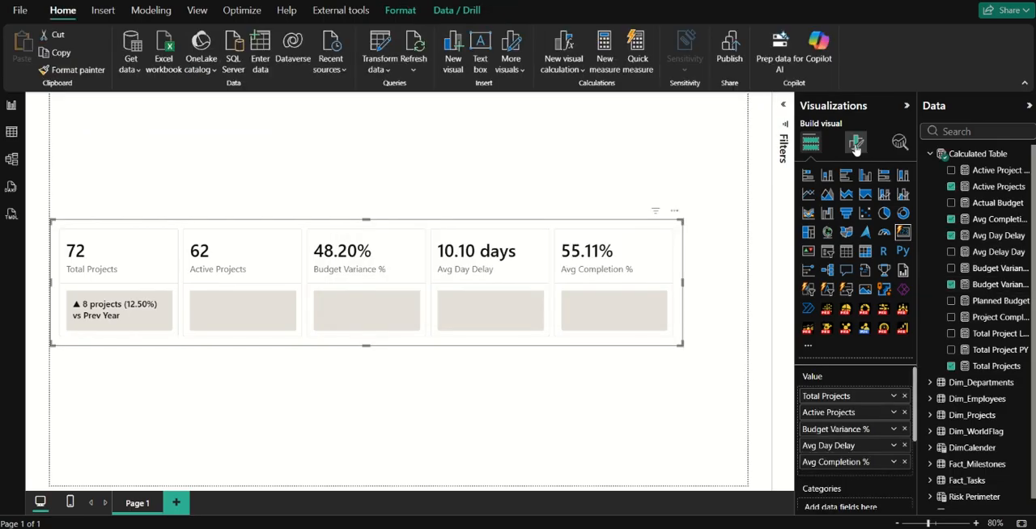
left_click(855, 142)
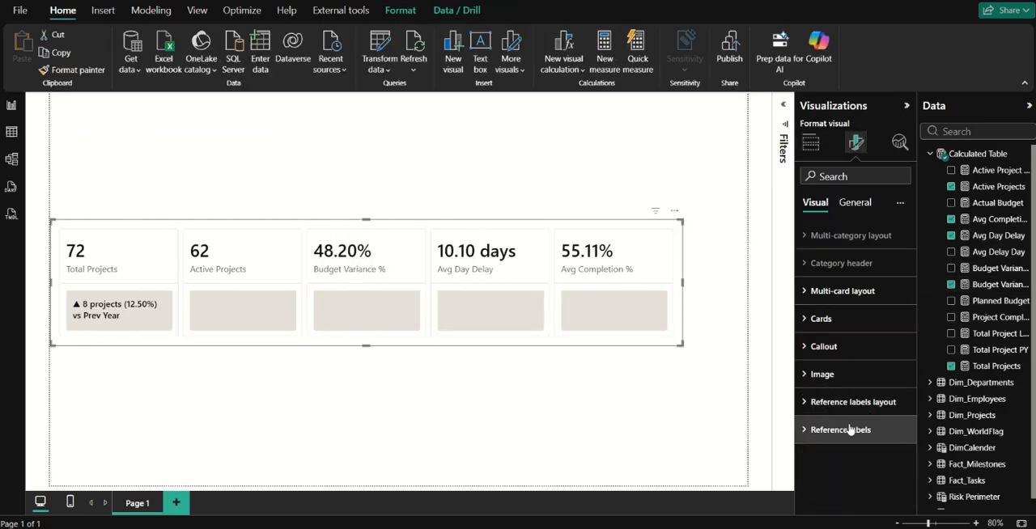
left_click(848, 429)
scroll(855, 437, "down", 2)
left_click(861, 430)
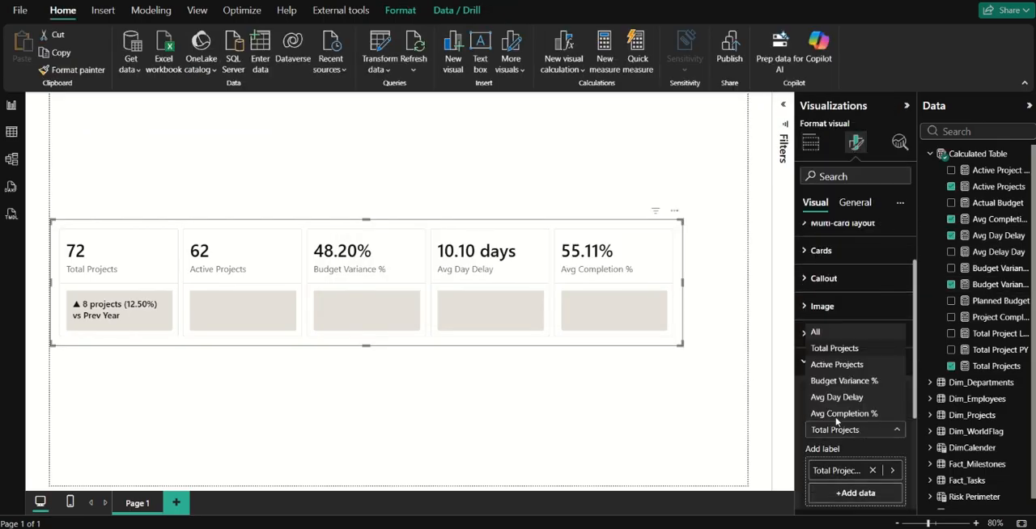
left_click(841, 361)
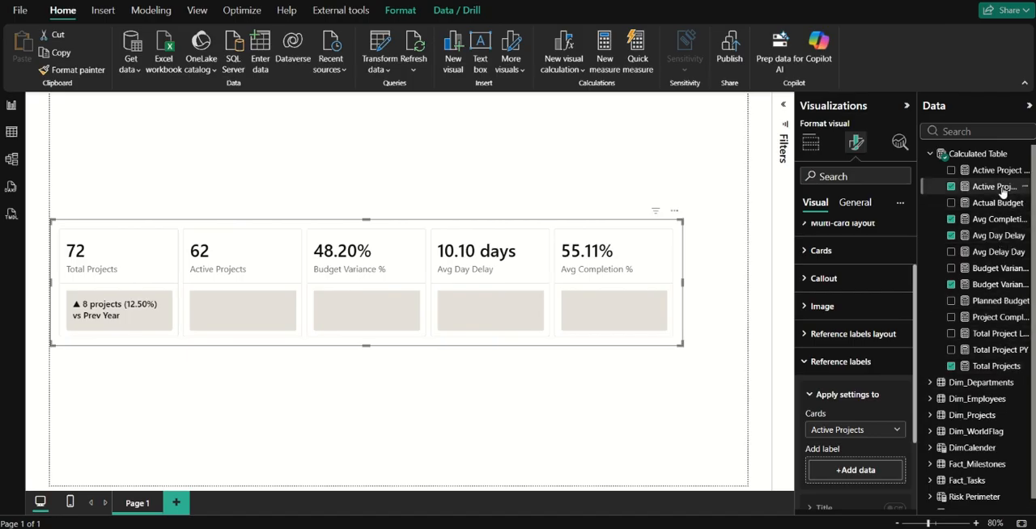
Add the Active Project Label measure as the reference label of the Active Projects card.
left_click_drag(993, 170, 890, 477)
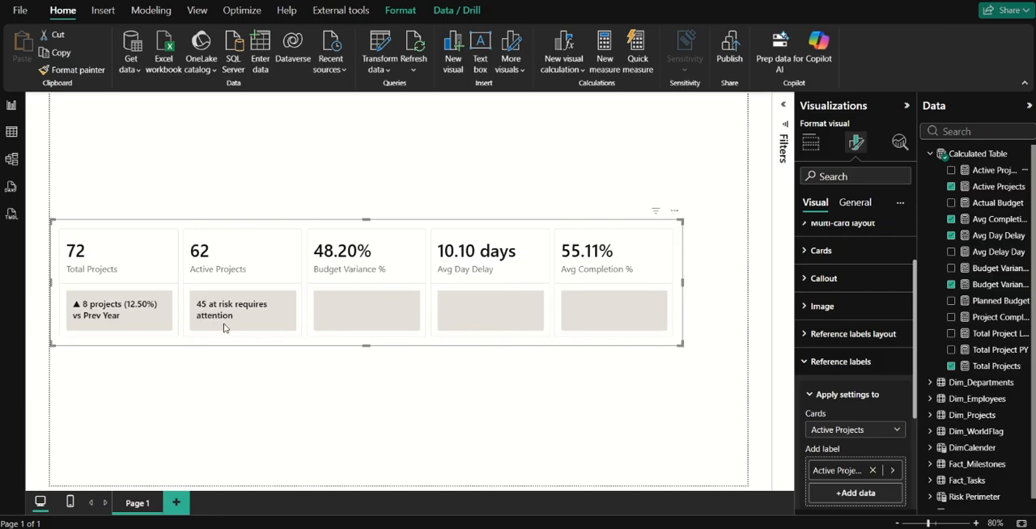
left_click(973, 204)
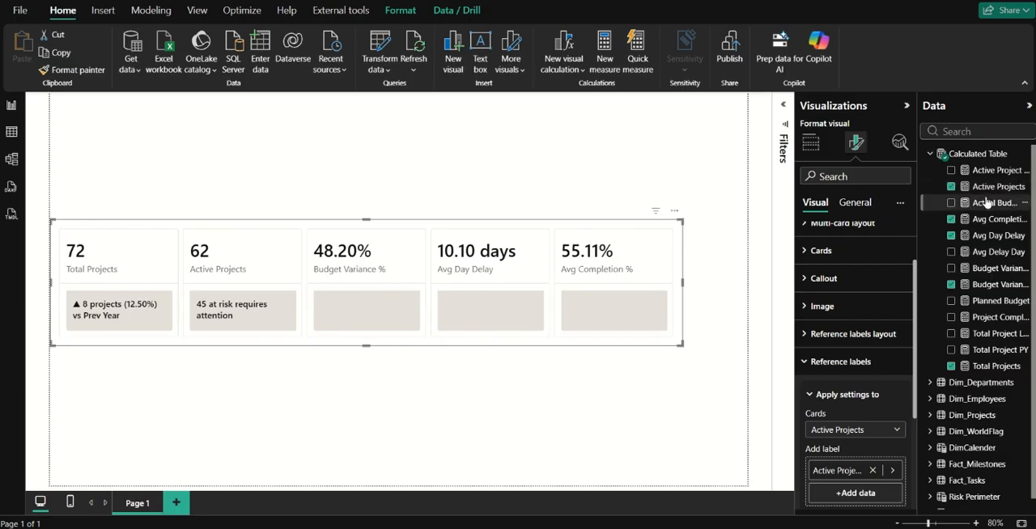
Wrap the RETURN expression of the Active Project Label measure in an IF function with the condition at_risk <= 0.
left_click(988, 172)
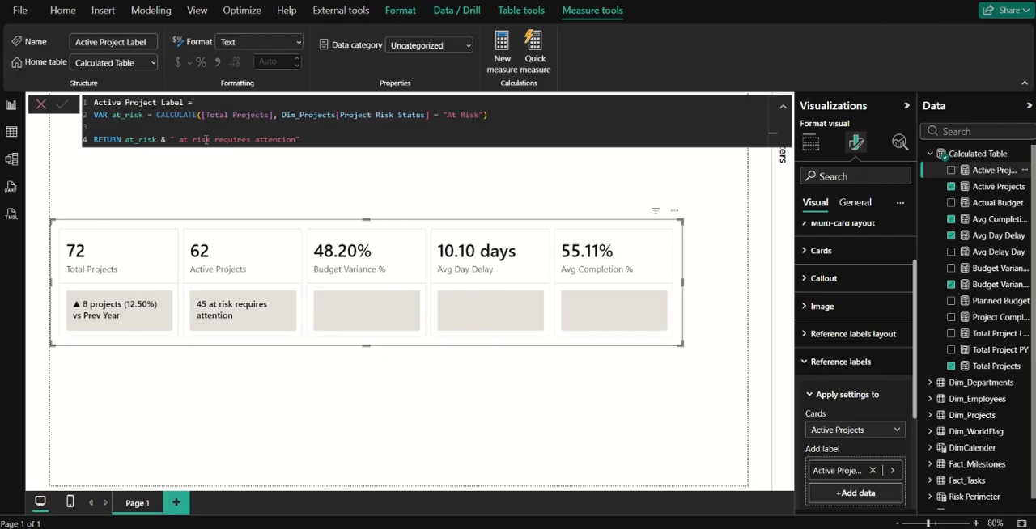
left_click(126, 139)
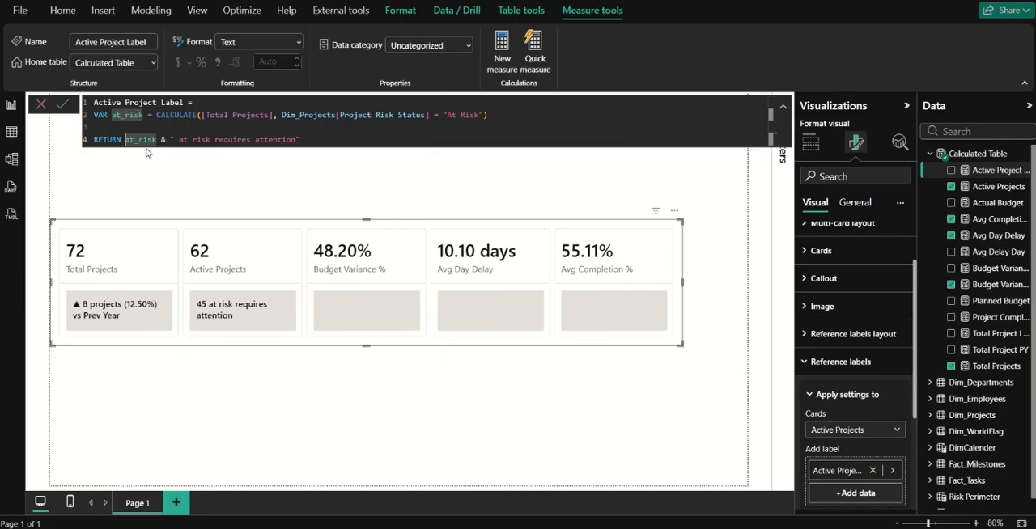
type("IF ")
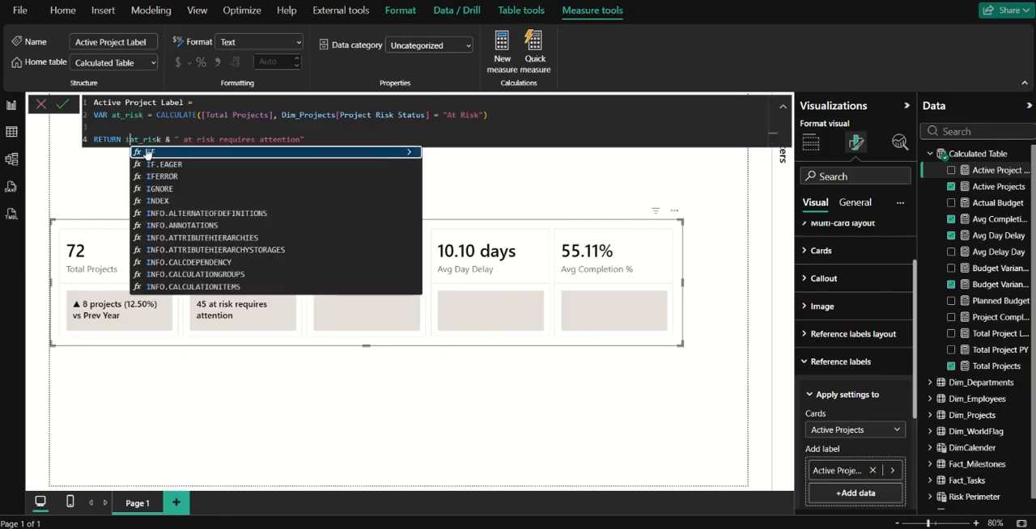
type("at")
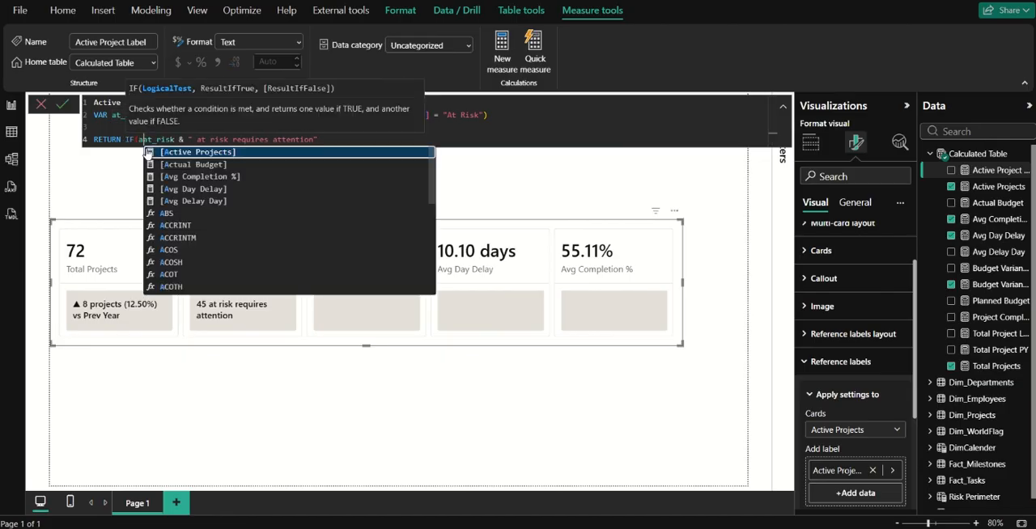
key("Tab")
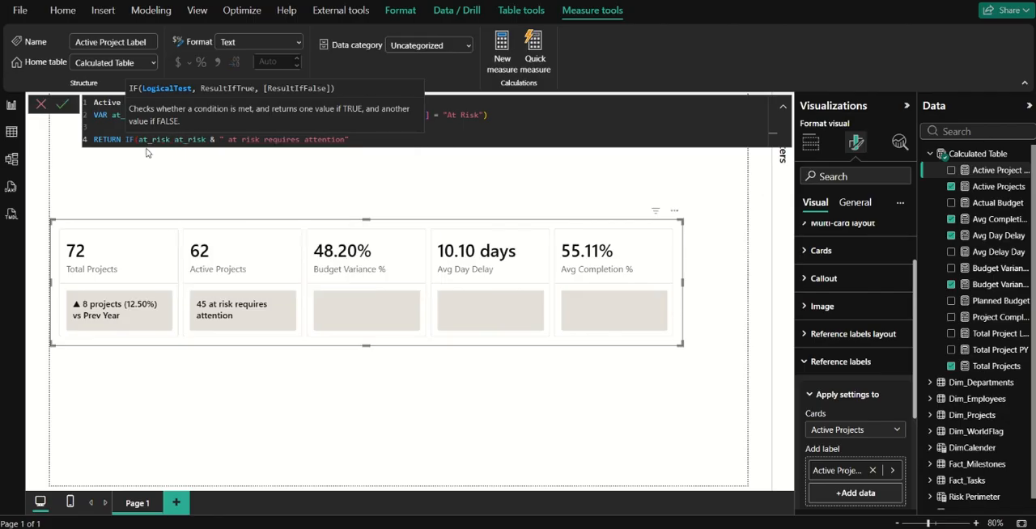
type("<= ")
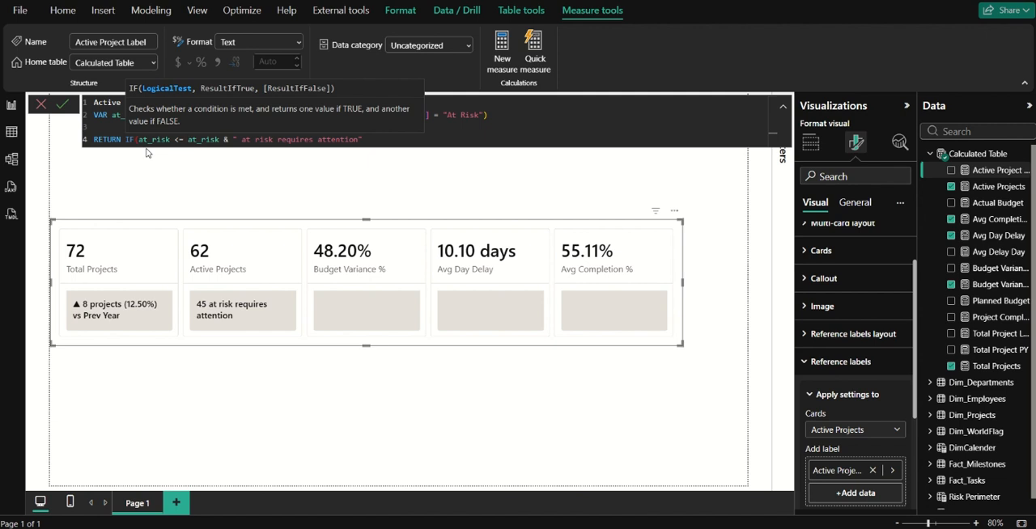
type("0")
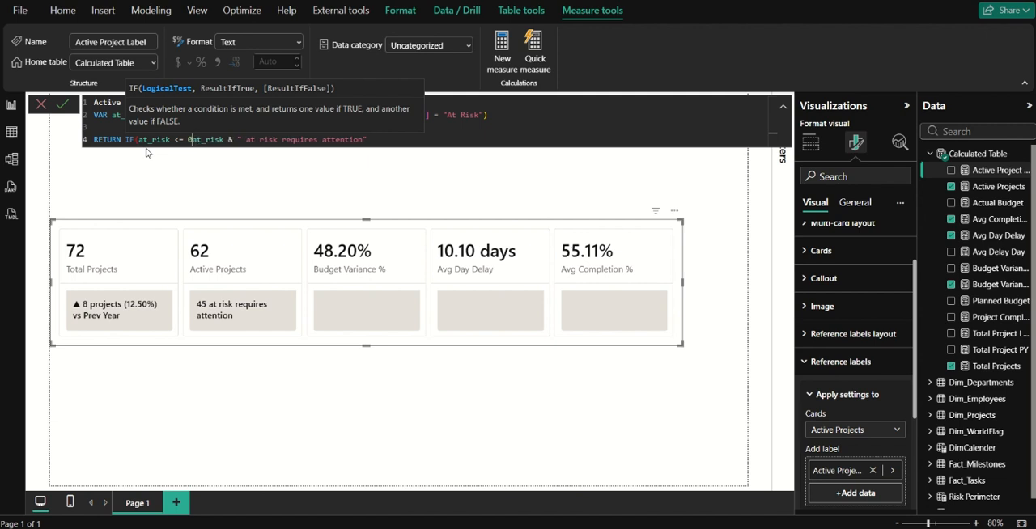
type(", ")
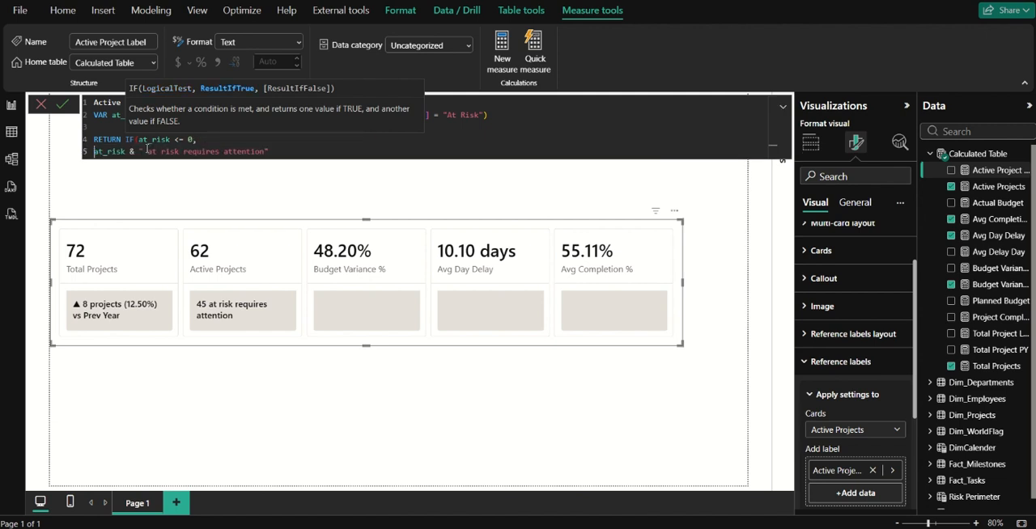
type("\"")
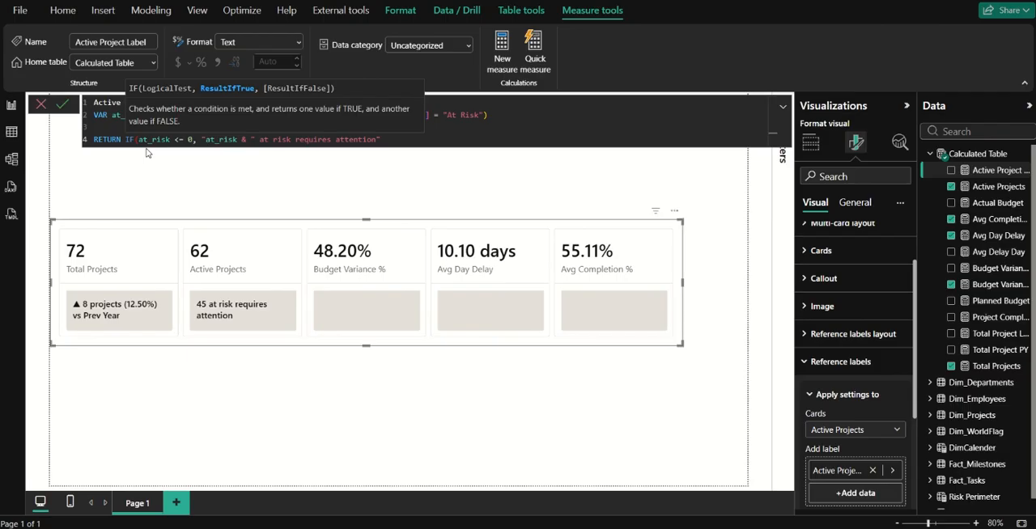
type("Ho project ")
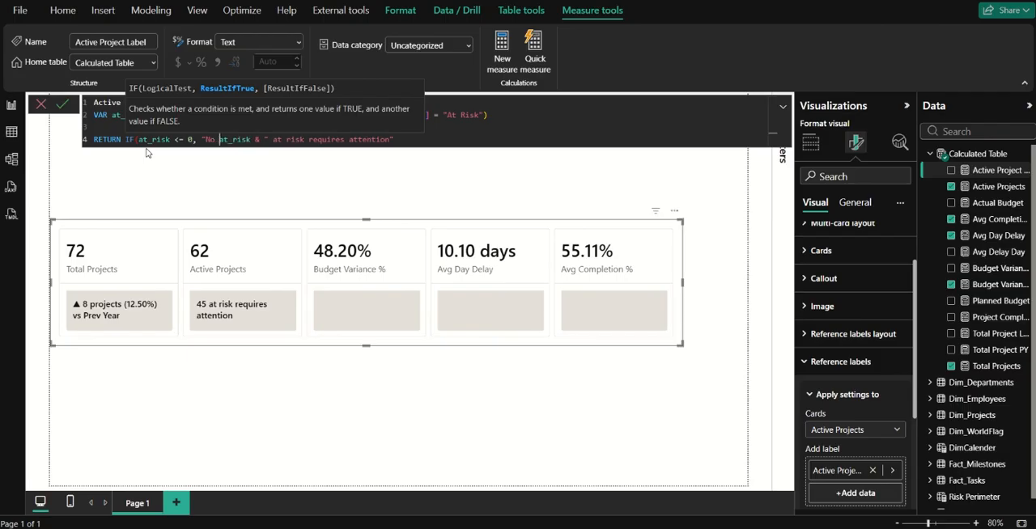
type("at ")
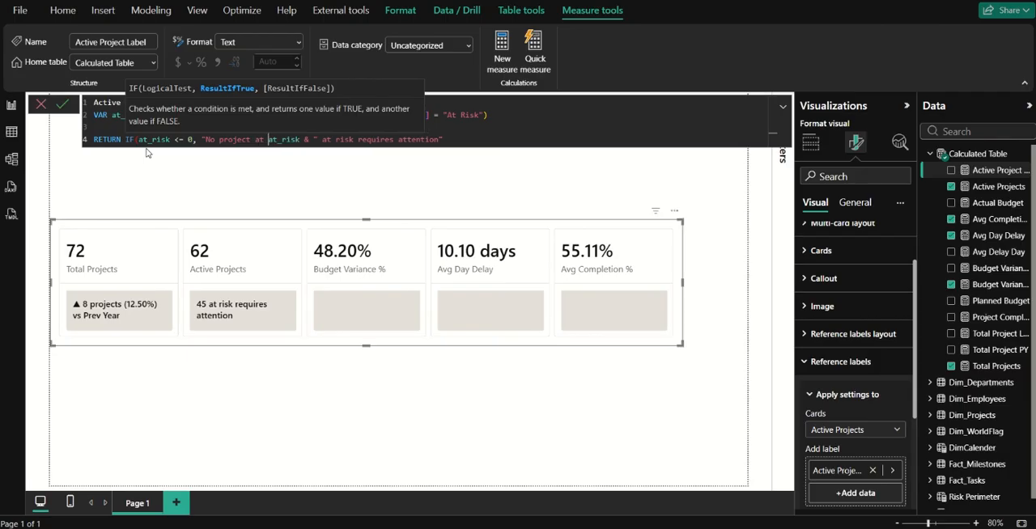
type("risk")
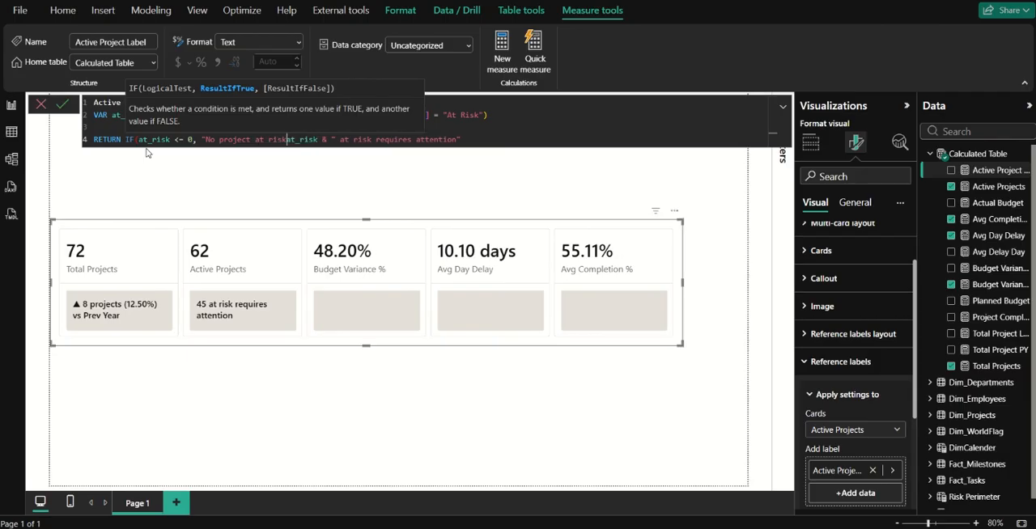
type(" tha")
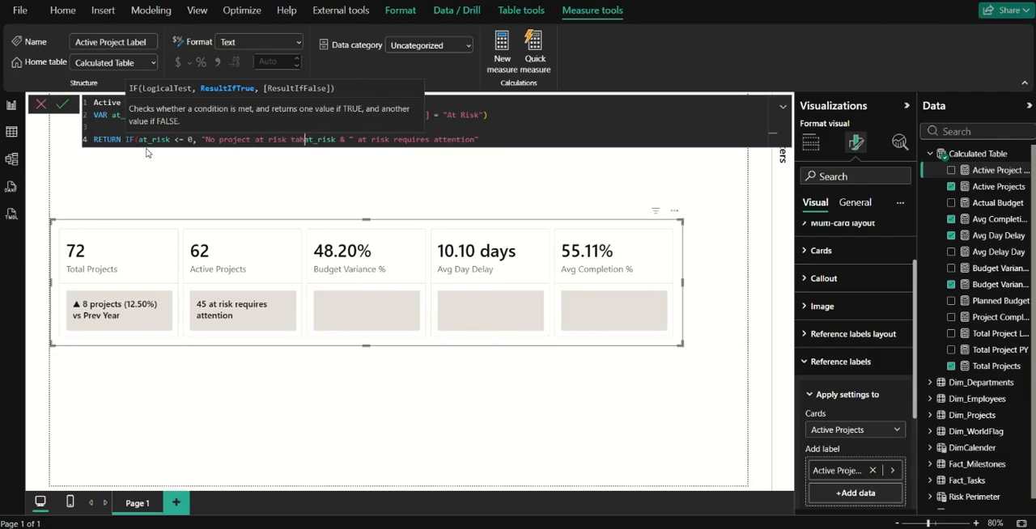
type("t require")
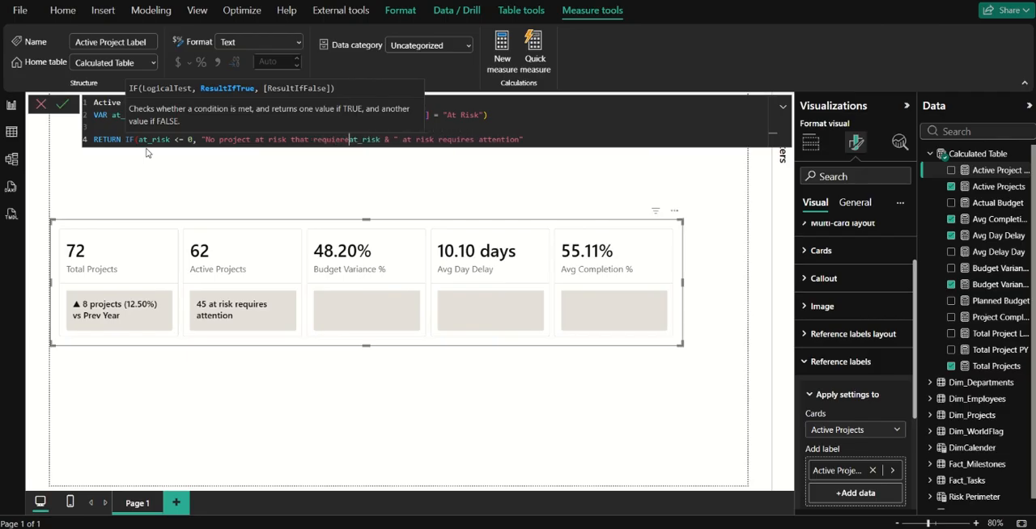
type("s attention")
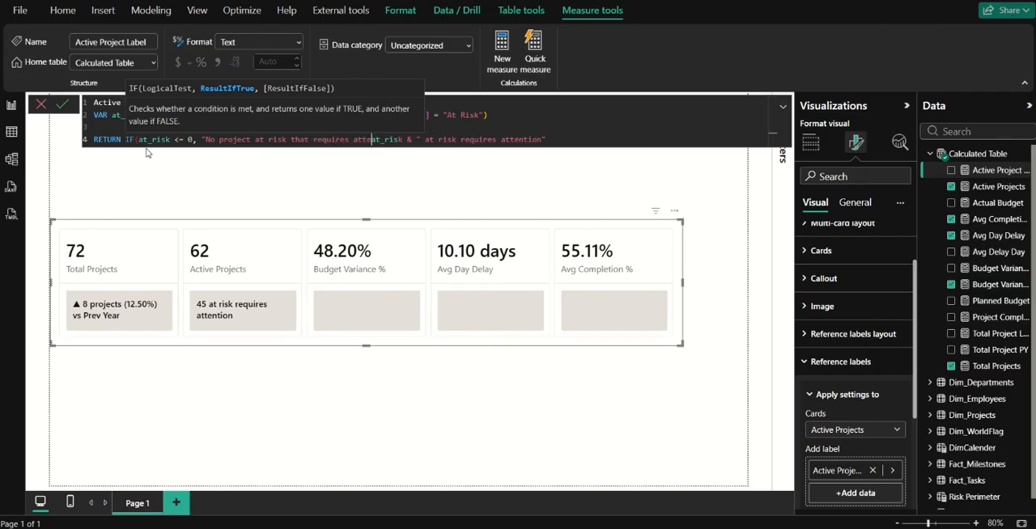
type("\",")
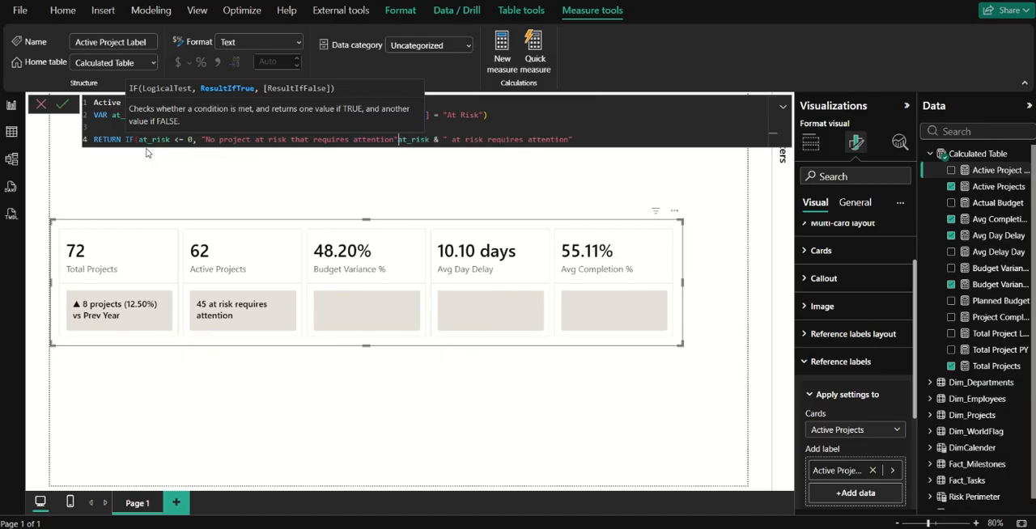
type(",")
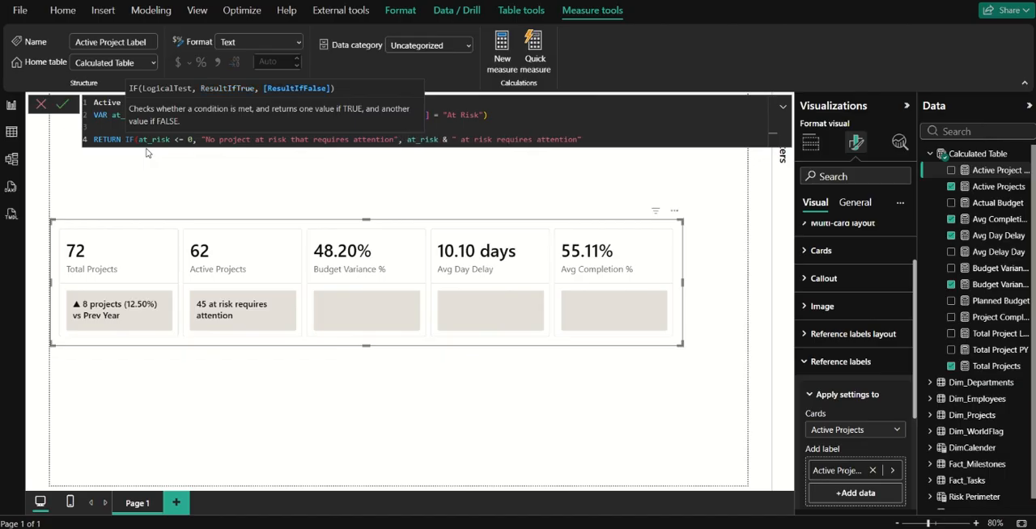
Enter "No project at risk that requires attention" as the IF's true result, keep the existing expression as the false result, and commit the measure.
left_click(63, 103)
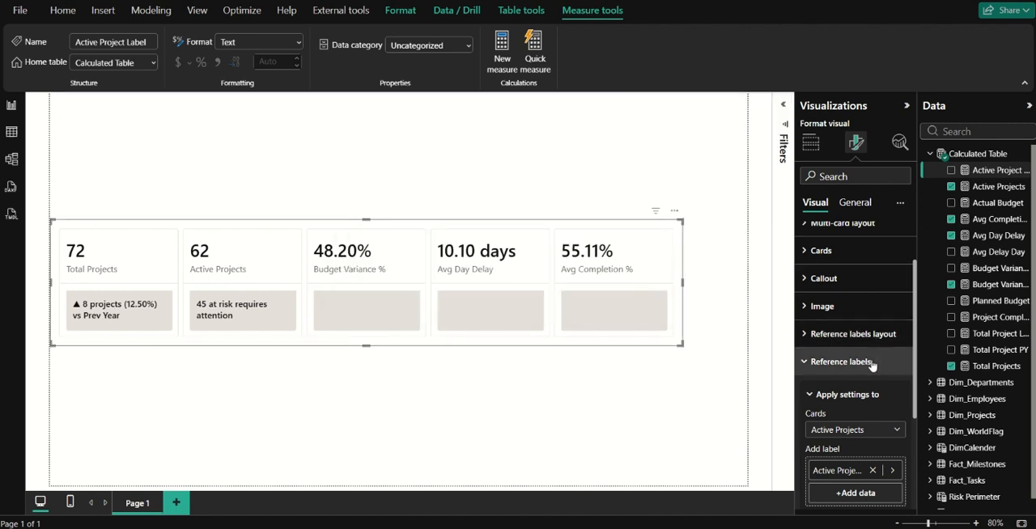
Add a slicer above the cards and fill it with the RiskLevel field from Dim_Projects.
left_click(810, 142)
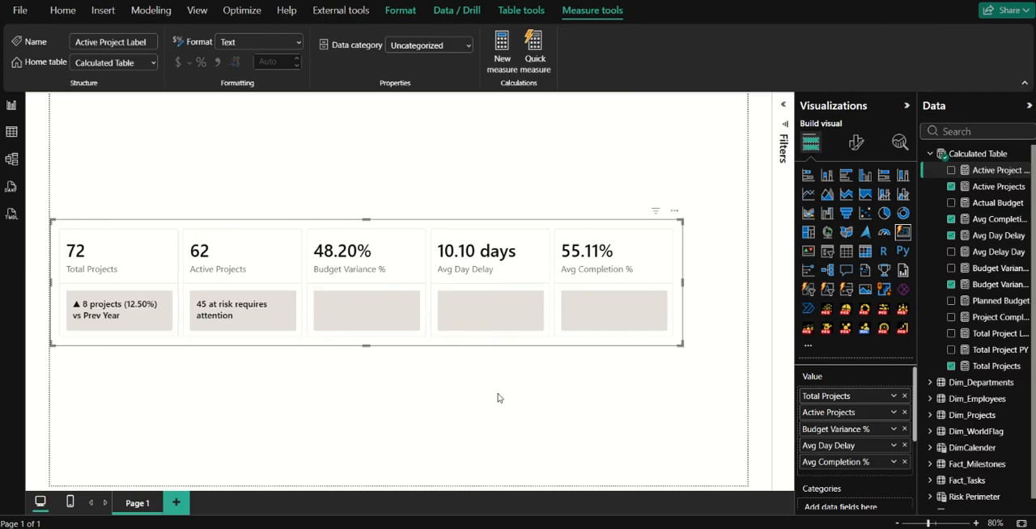
left_click(720, 381)
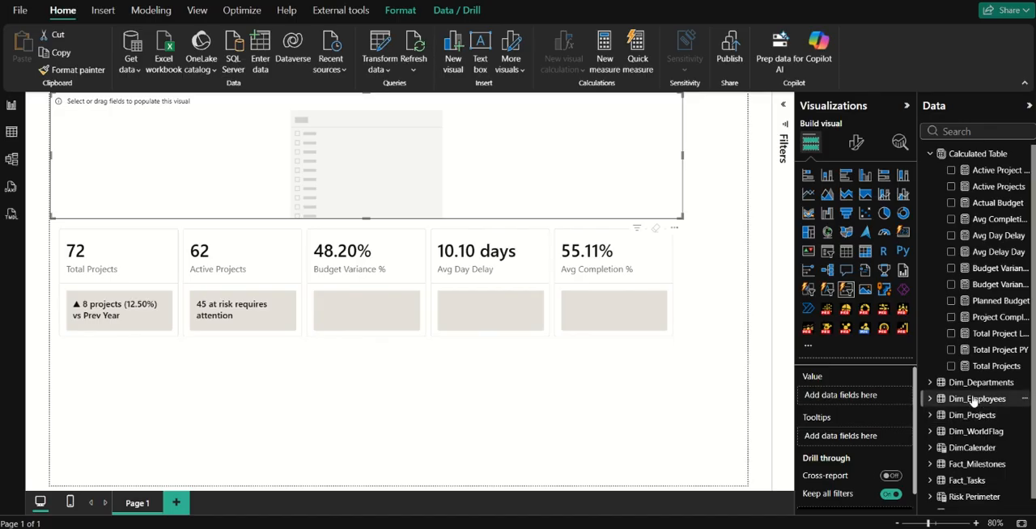
scroll(973, 402, "down", 1)
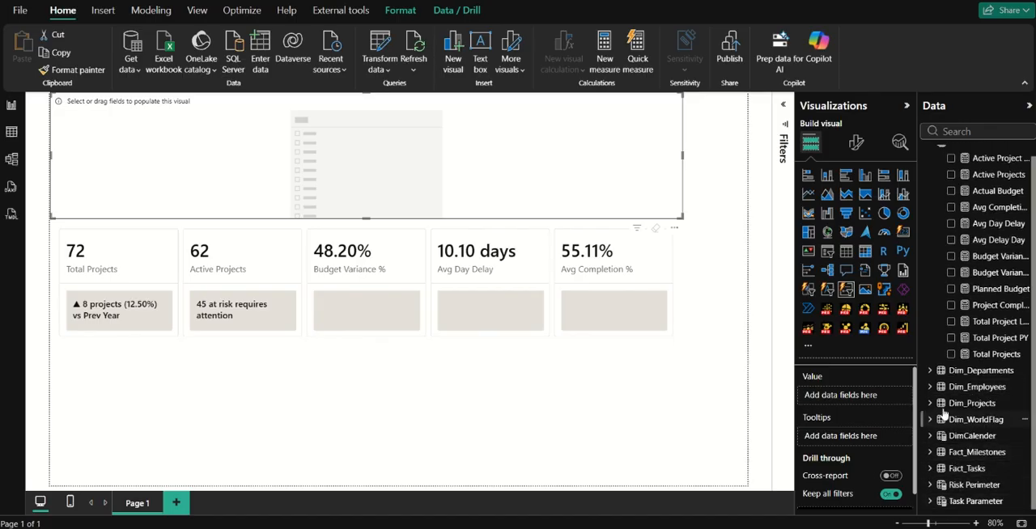
left_click(930, 403)
scroll(1002, 411, "down", 5)
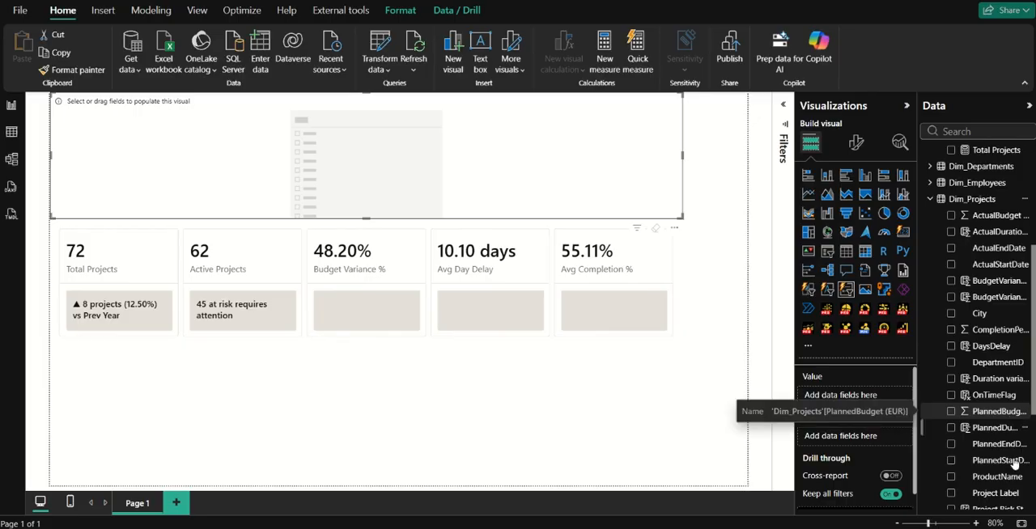
scroll(1011, 476, "down", 3)
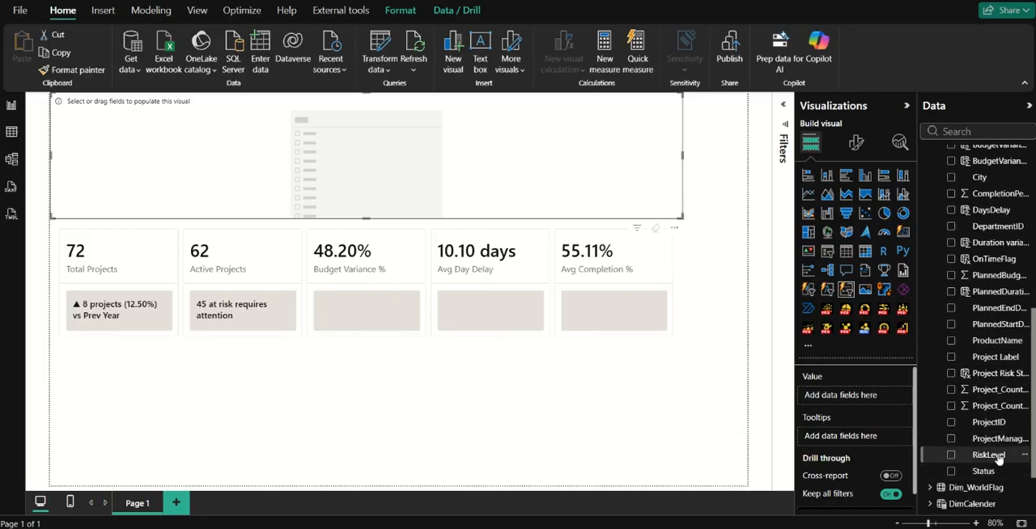
left_click_drag(997, 458, 879, 404)
Filter the cards by the risk levels High, Low and Medium in turn to check the reference labels.
left_click(76, 114)
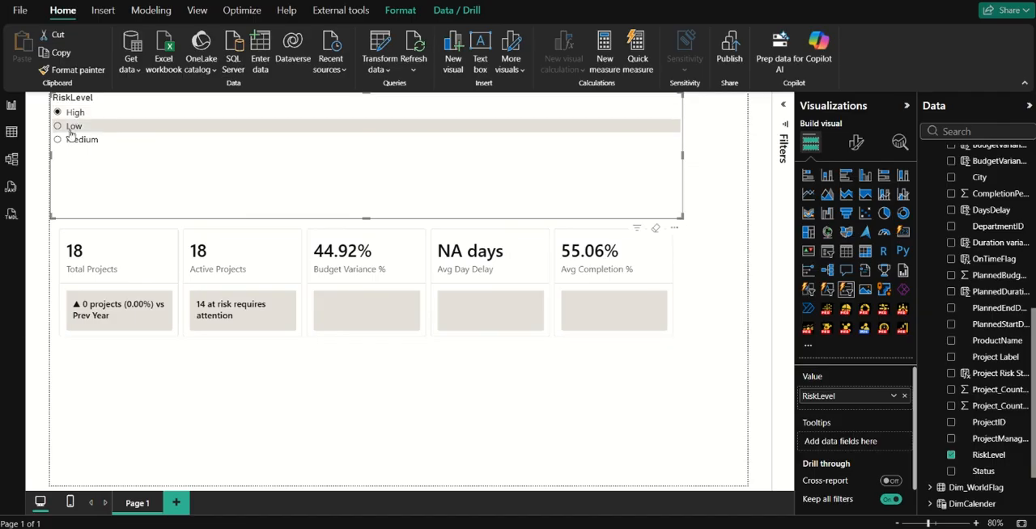
left_click(73, 129)
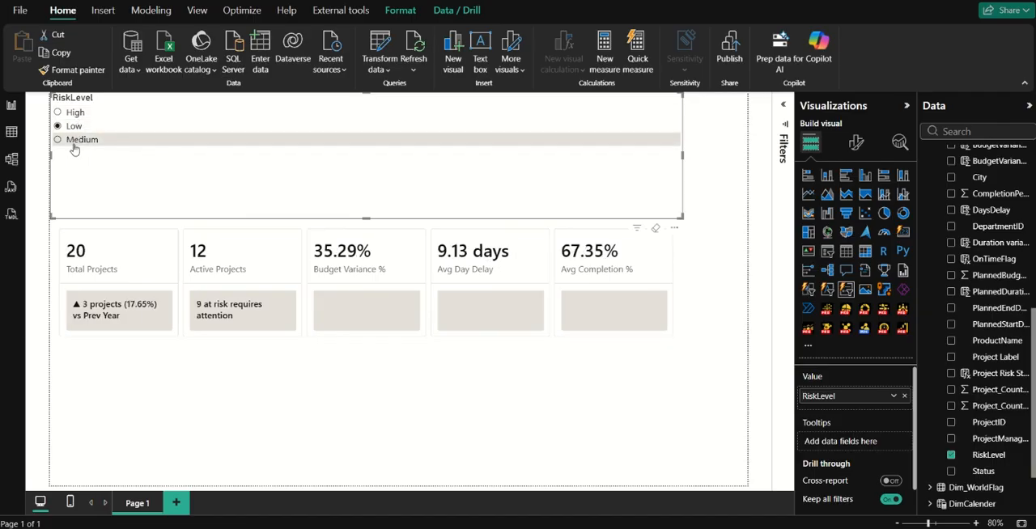
left_click(76, 143)
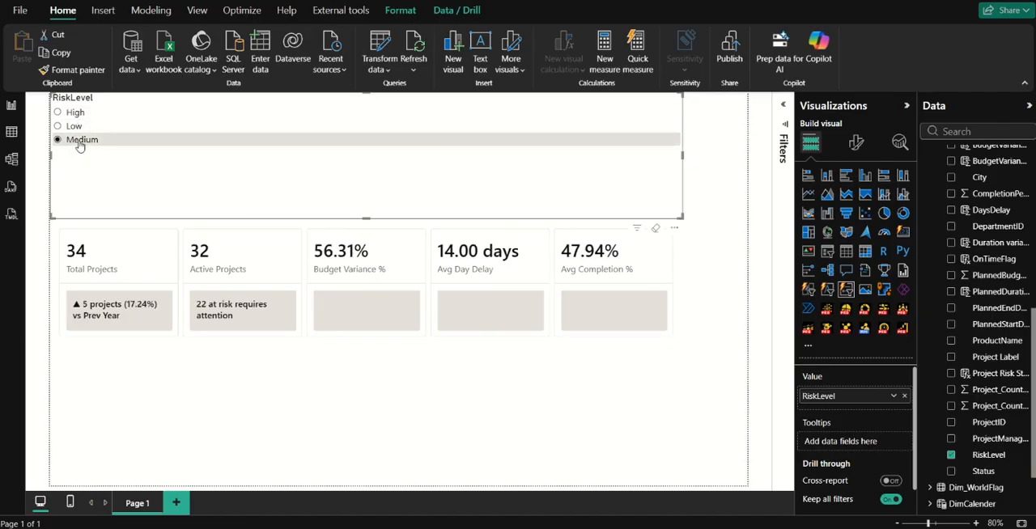
Replace RiskLevel with Status in the slicer and test the card labels with Completed, Delayed and In Progress.
left_click_drag(982, 471, 858, 395)
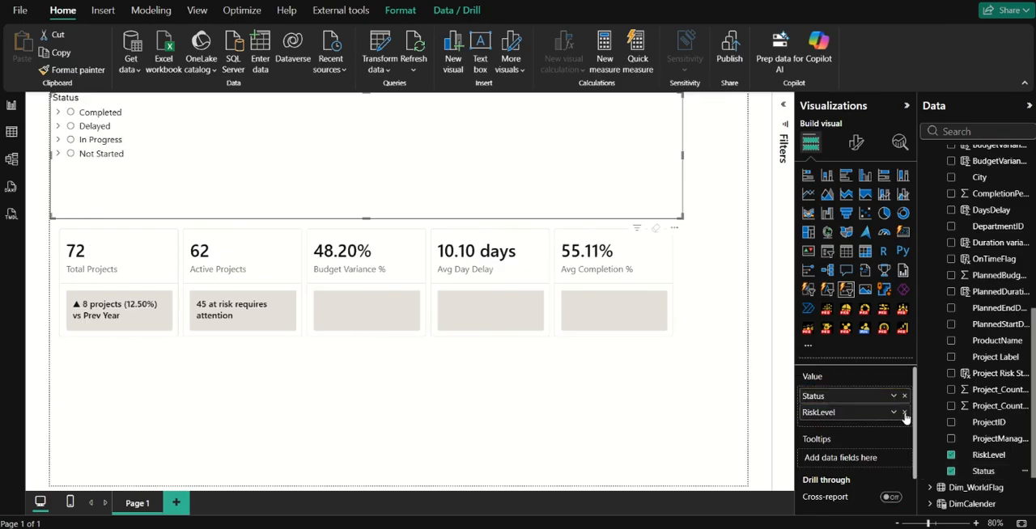
left_click(904, 413)
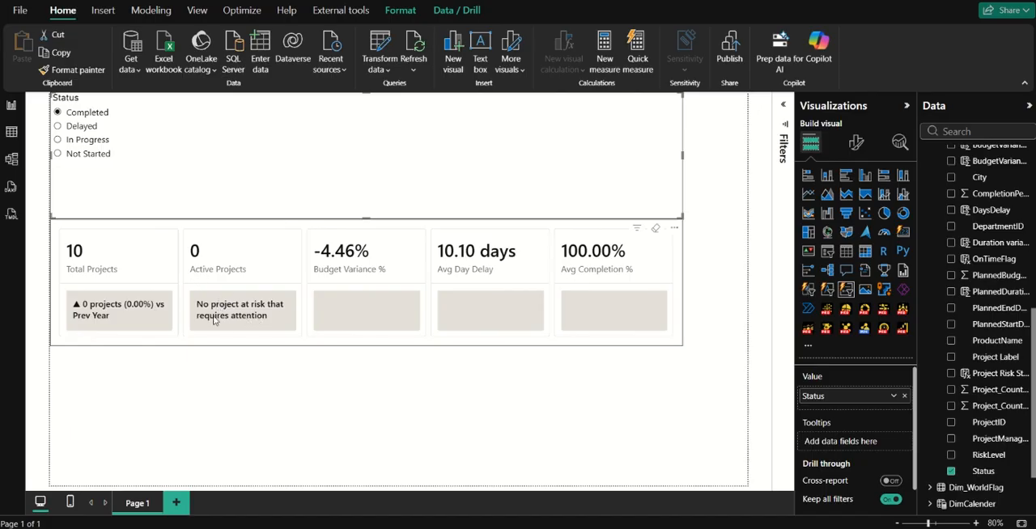
left_click(81, 126)
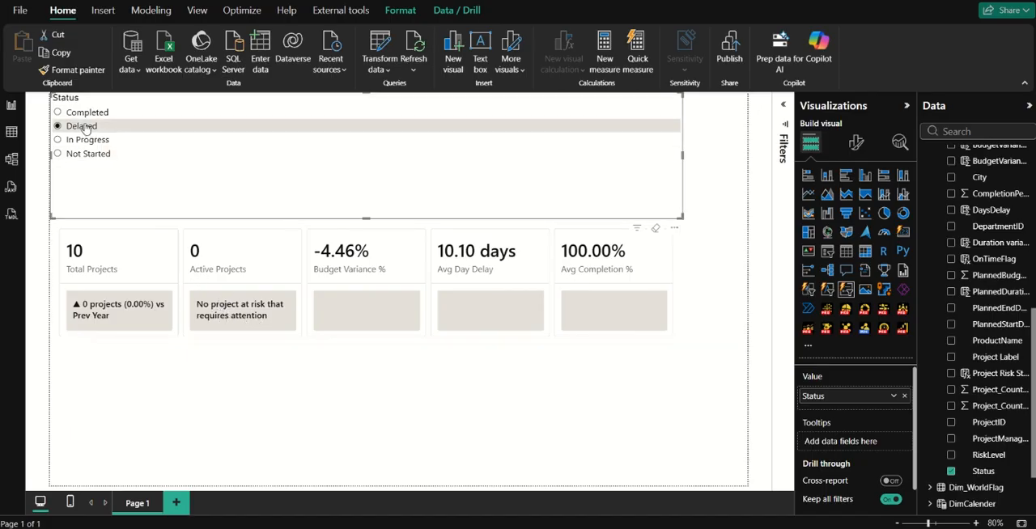
left_click(87, 140)
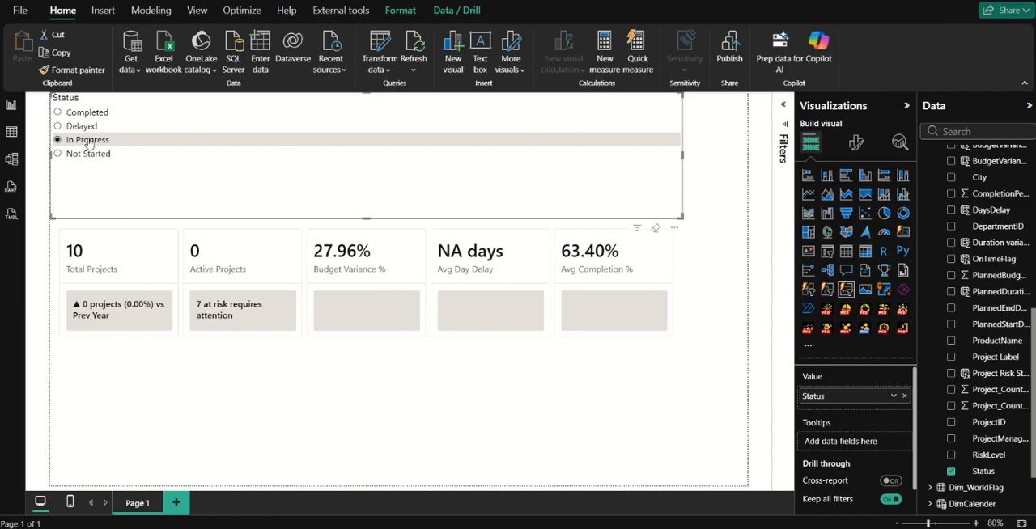
Delete the Status slicer from the report page and return to the measures in Calculated Table.
key("Delete")
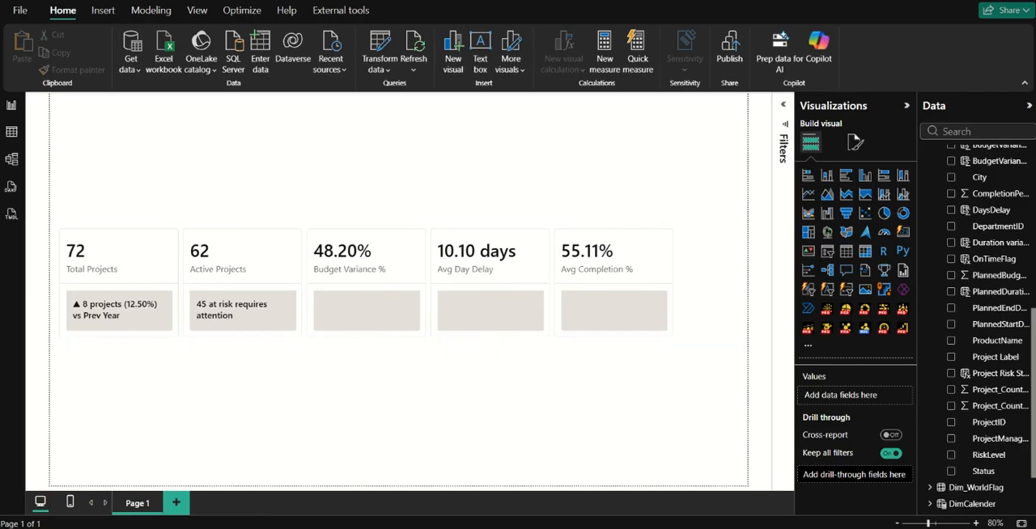
left_click(991, 243)
scroll(925, 234, "up", 10)
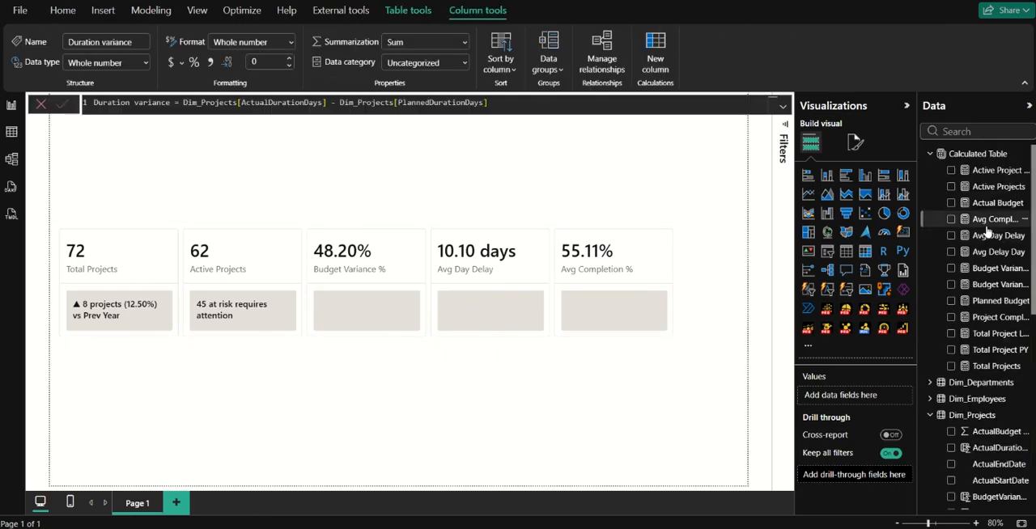
Create a new measure named Budget Var Ref in Calculated Table and begin its formula on a second line.
left_click(993, 220)
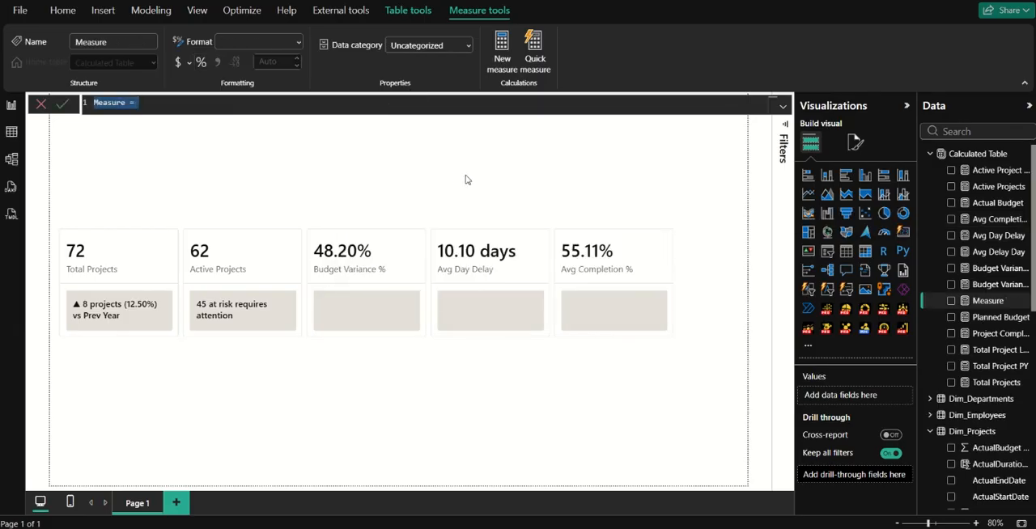
type("Bud")
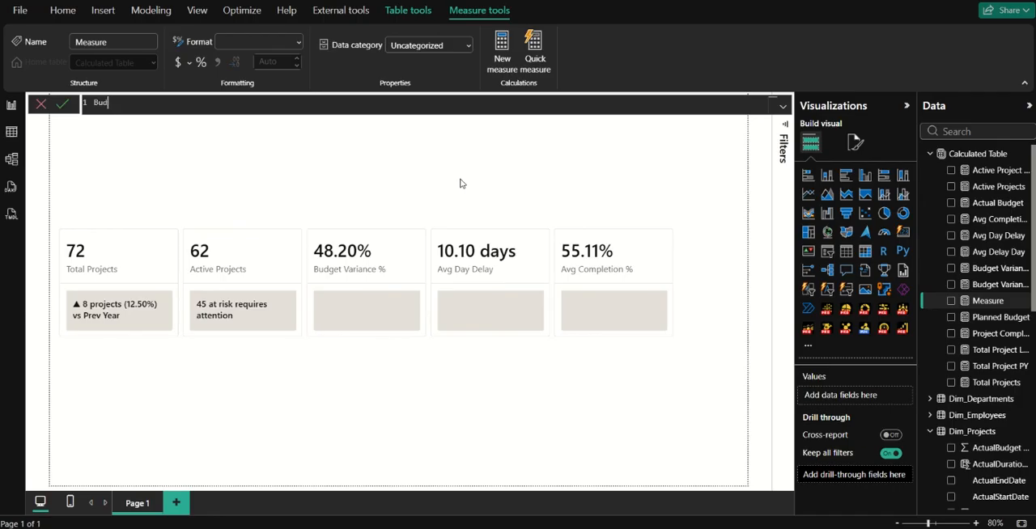
type("get Var Ref =")
key("shift+Return")
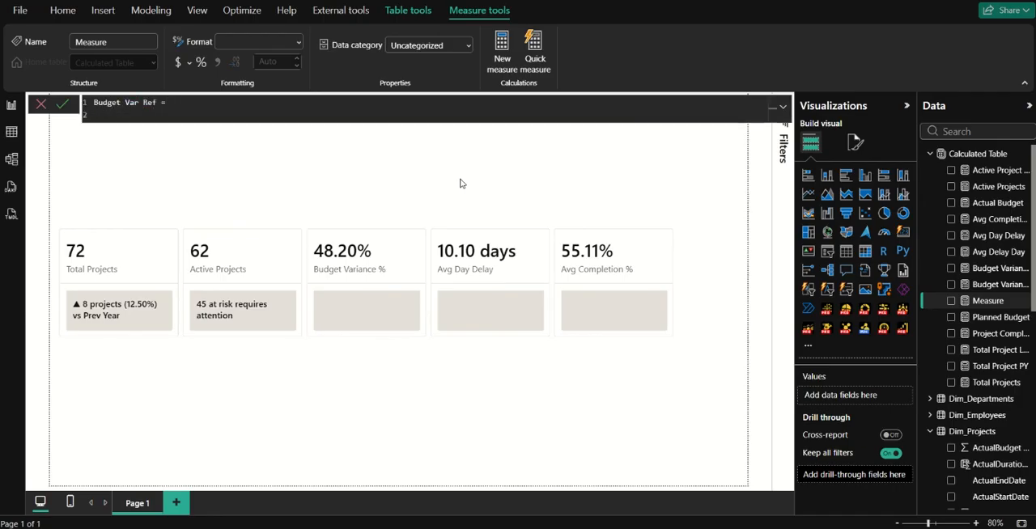
Declare a variable amount as a DIVIDE with ABS([Budget Variance]) as its numerator.
type("var")
key("Tab")
type("amount =")
type("divi")
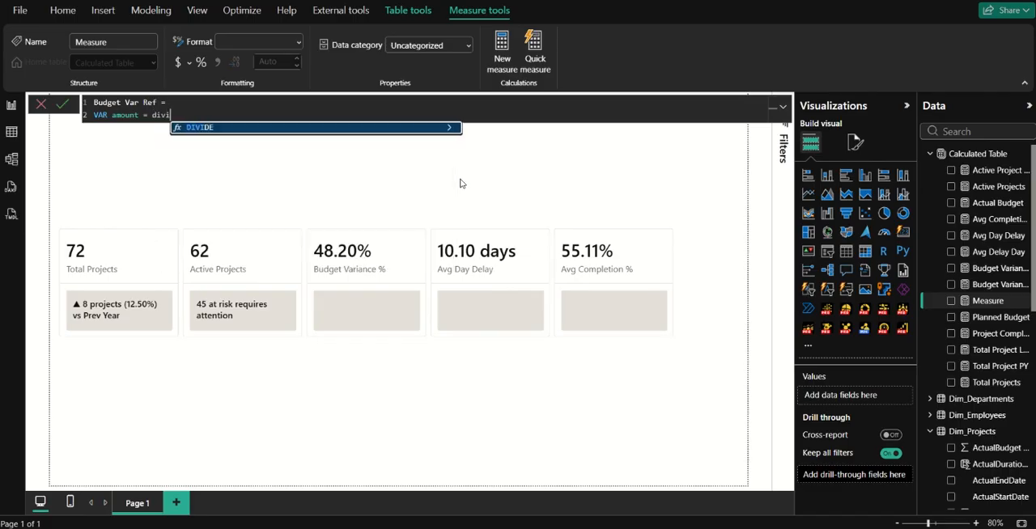
key("Tab")
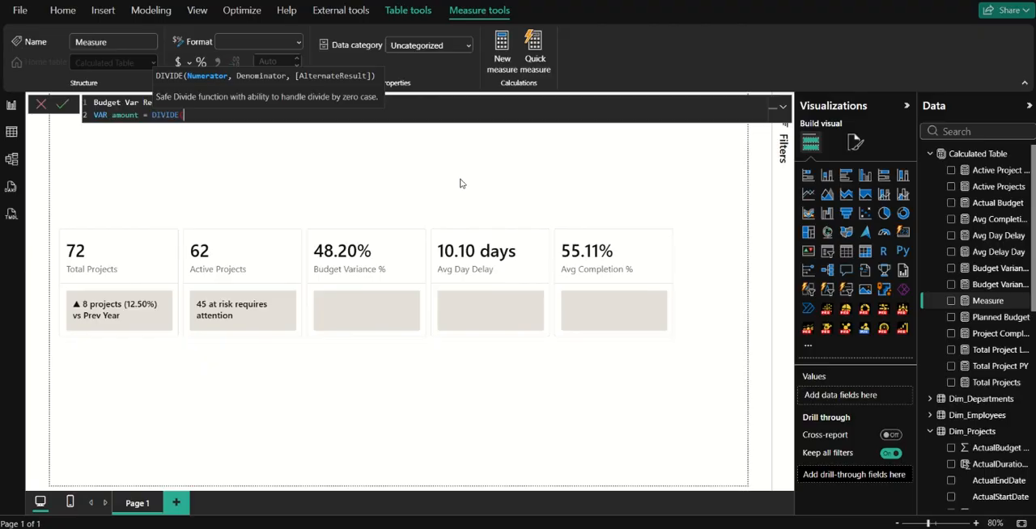
type("abs")
key("Tab")
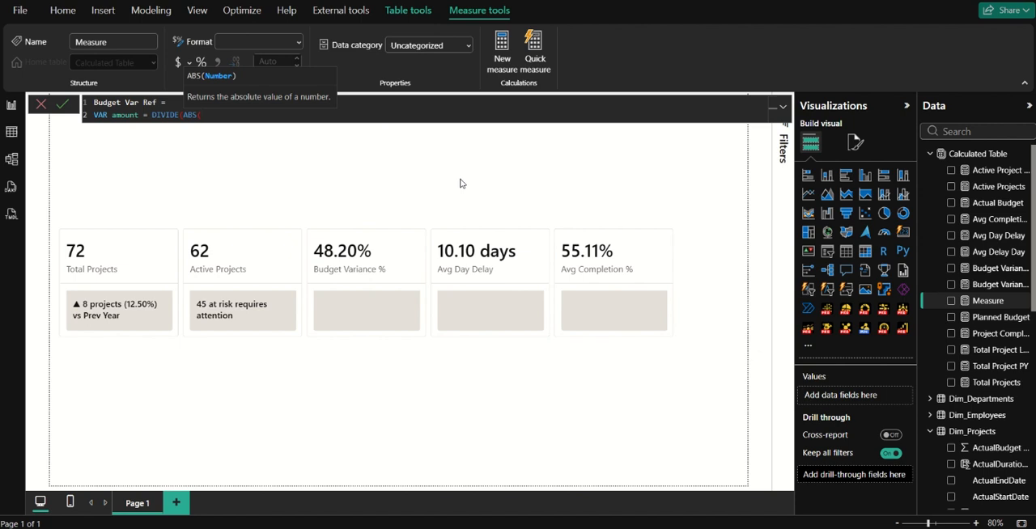
type("bud")
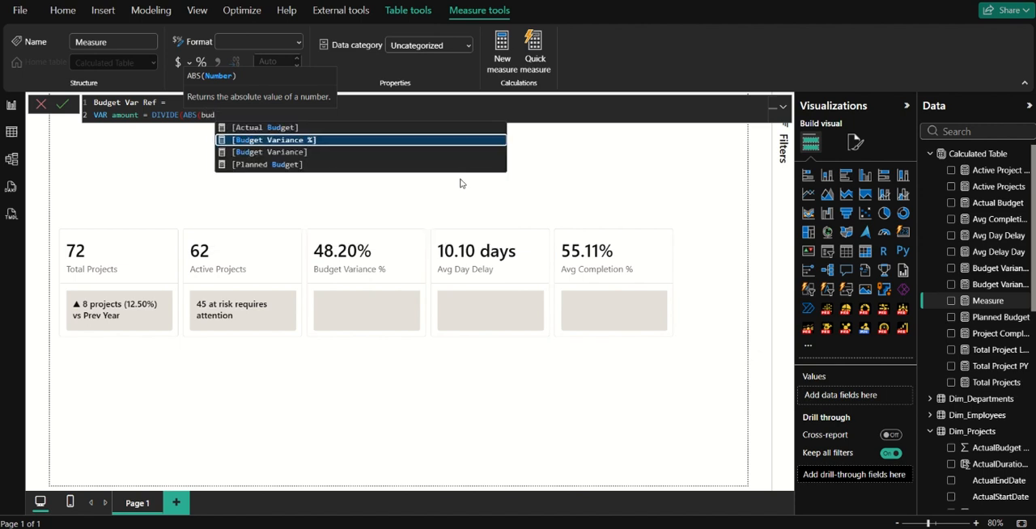
key("Down")
key("Tab")
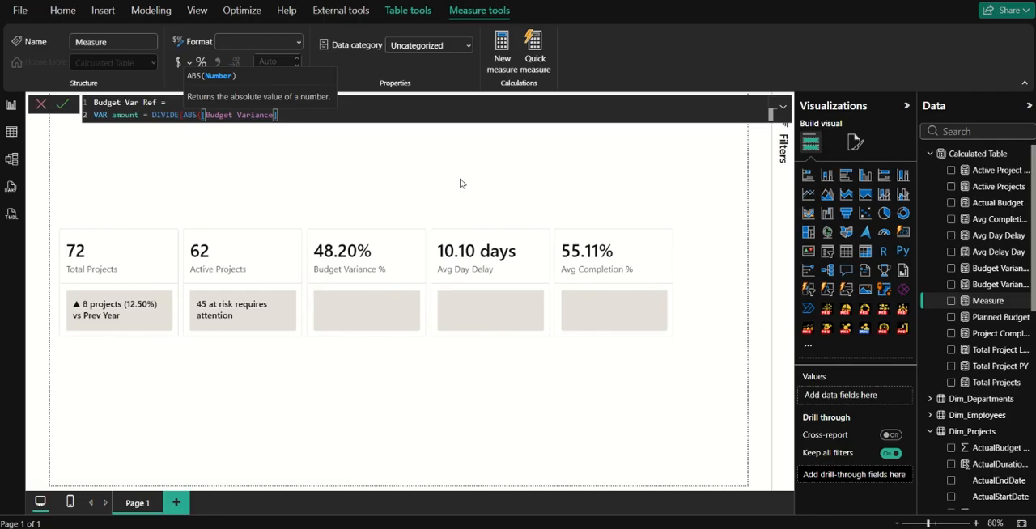
type("),")
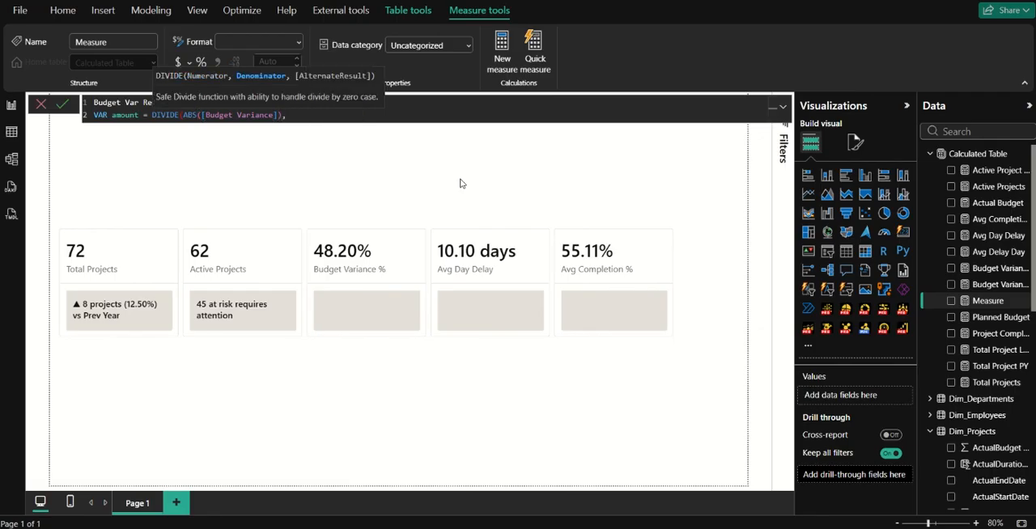
type(" 10")
Complete the DIVIDE in amount with denominator 1000000 and alternate result 0, and begin a new line.
type("00000,0)")
key("shift+Return")
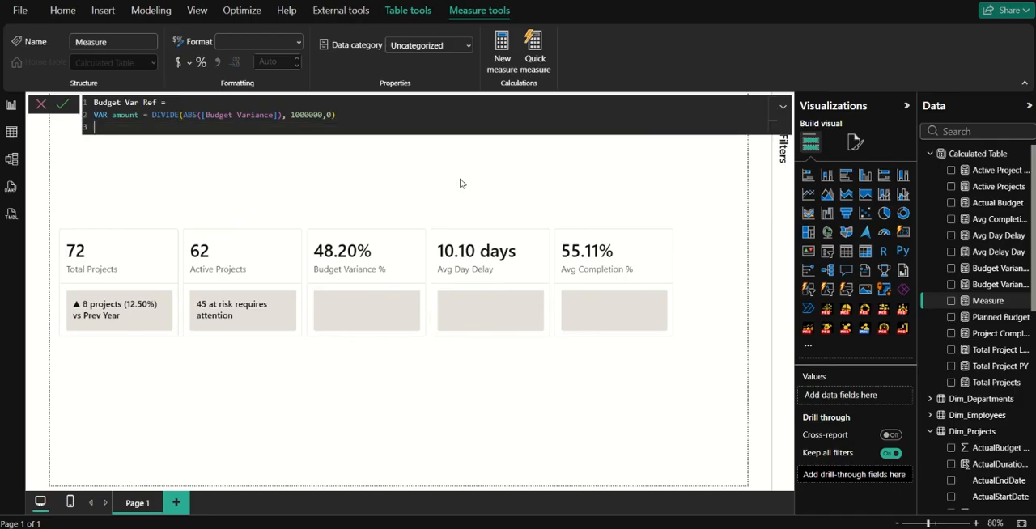
Declare a variable action_needed as an IF testing whether [Planned Budget] is greater than [Actual Budget].
type("VAR action_needed =")
type("if")
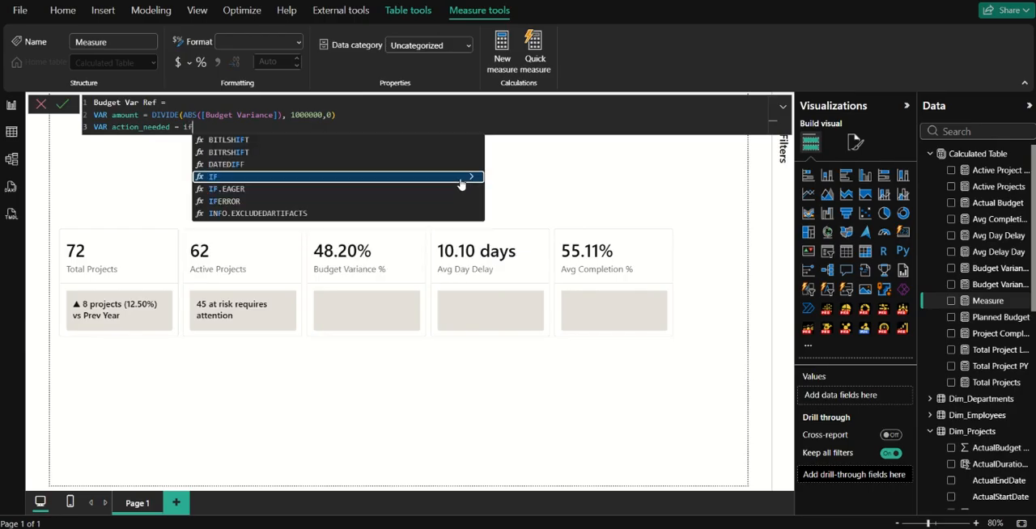
key("Tab")
type("[Planned Budget]")
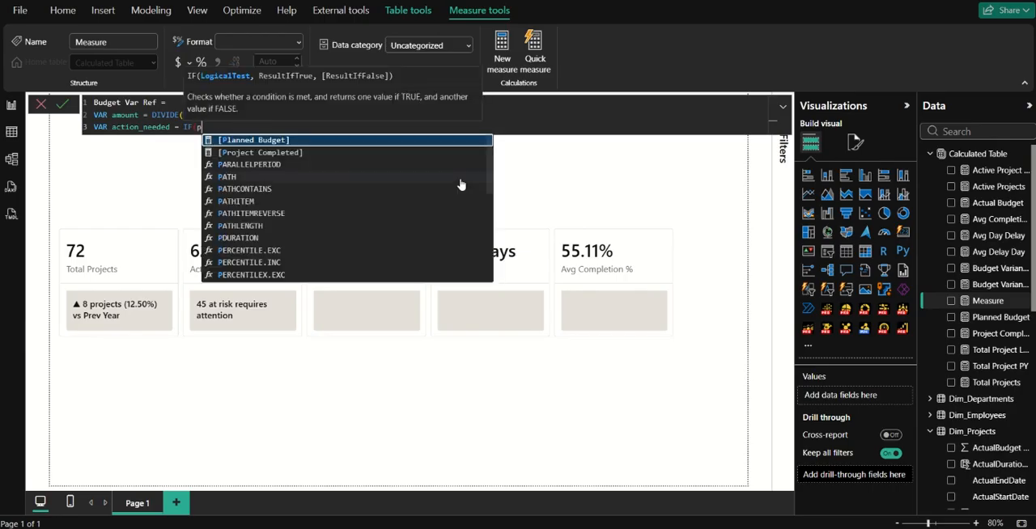
key("Tab")
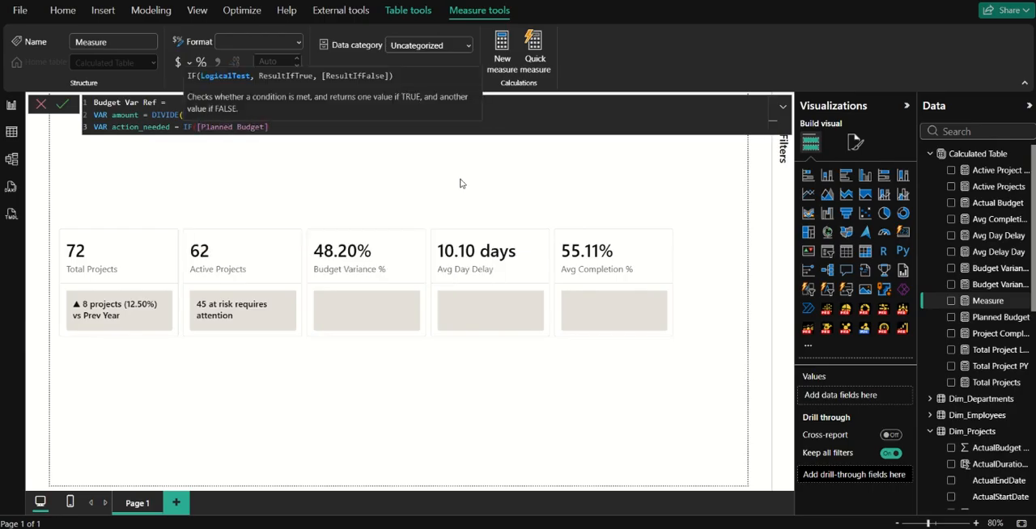
type("> acti")
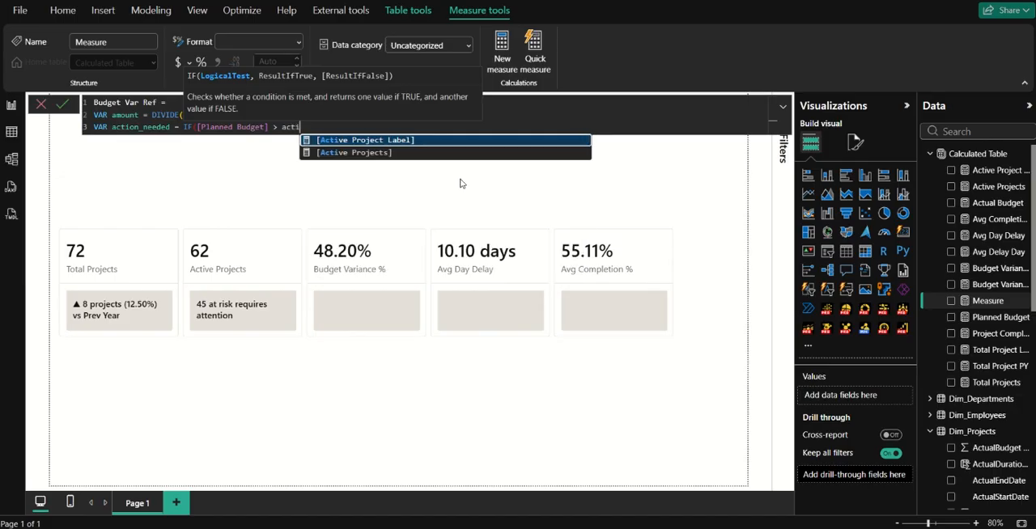
key("BackSpace")
key("BackSpace")
type("tu")
key("Tab")
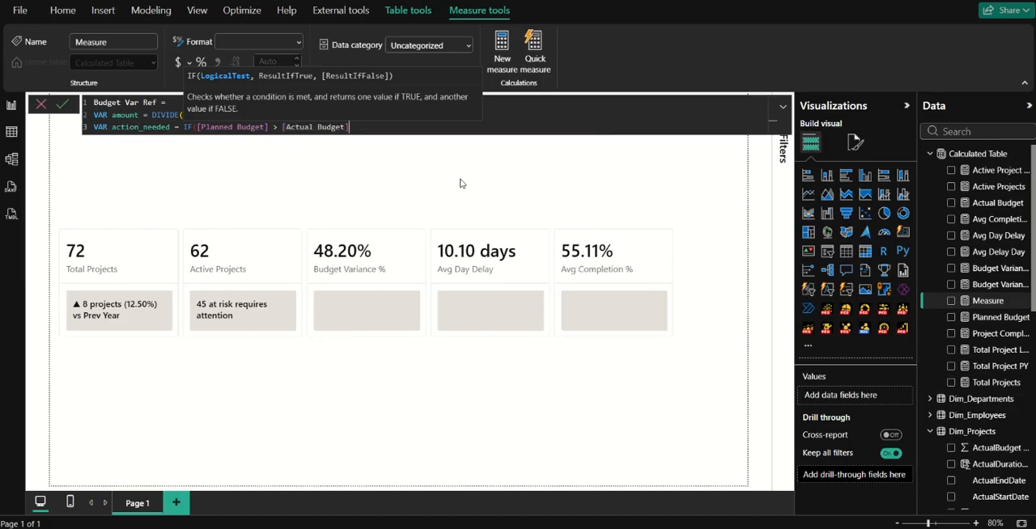
Have the IF return "below budget" when true and "above budget" when false, and begin a new line.
type(", \"")
type("below ")
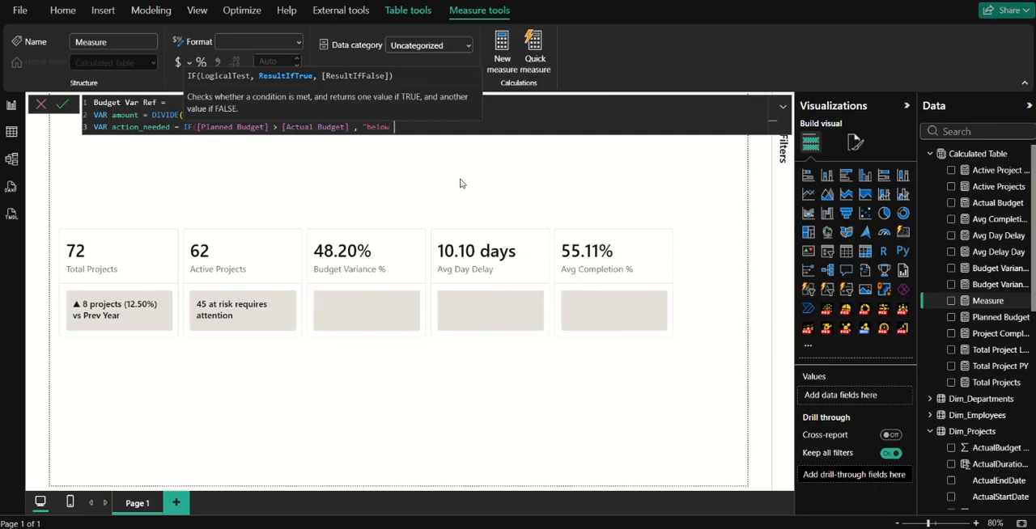
type("budget\", \"above bu")
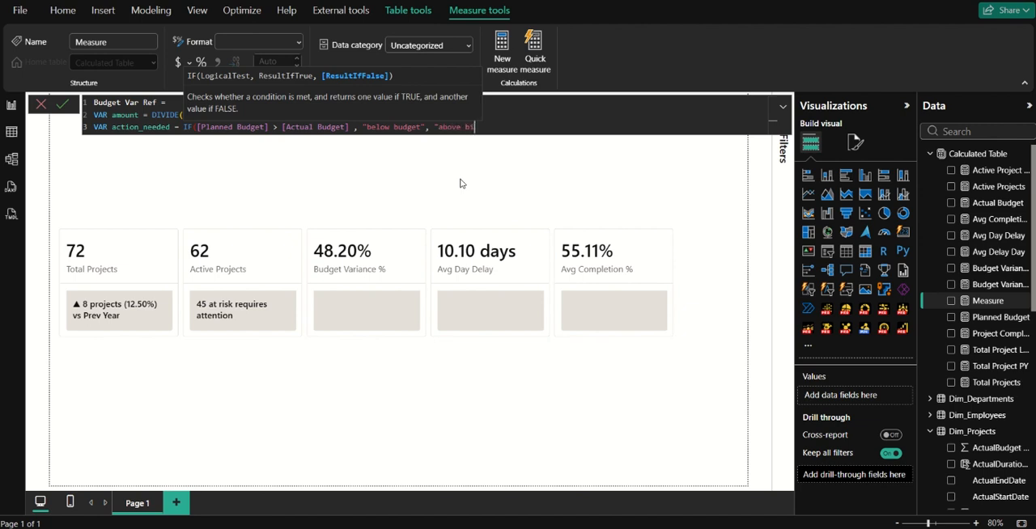
type("dget\")")
key("Return")
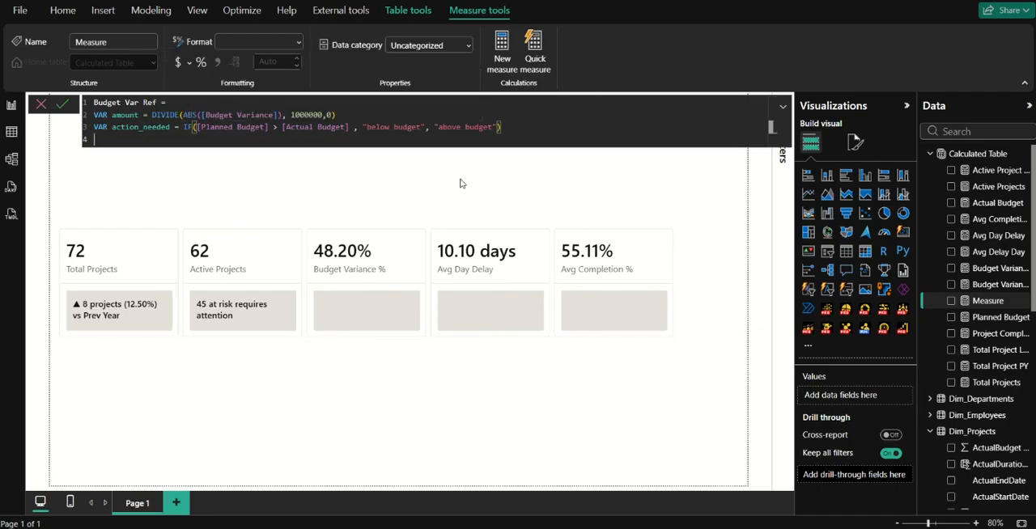
Add another VAR on the fourth line and rename the action_needed variable on the third line to check.
type("var")
key("Tab")
left_click_drag(111, 127, 170, 127)
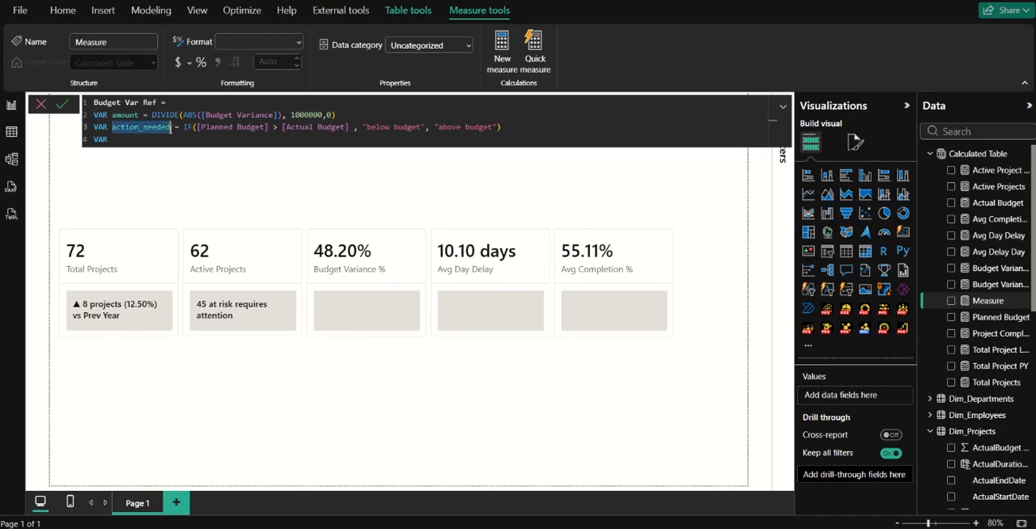
type("check")
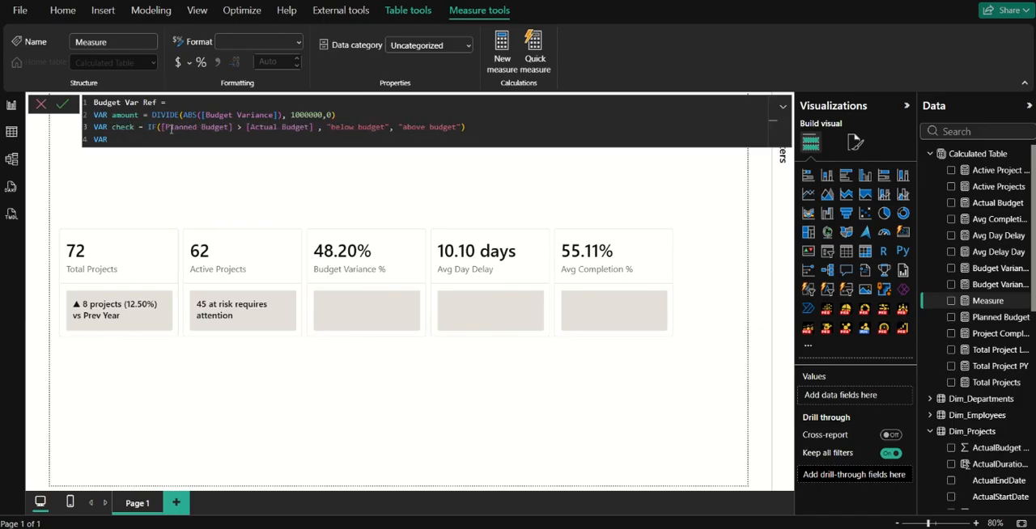
Name the fourth-line variable action_needed and give it a copy of the check variable's IF expression.
left_click(125, 139)
type("action_needed = if")
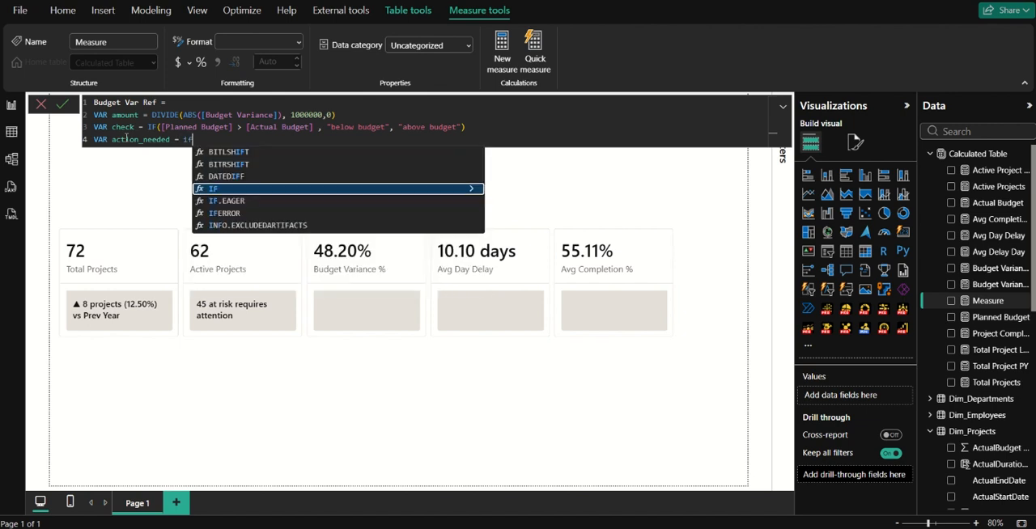
key("Tab")
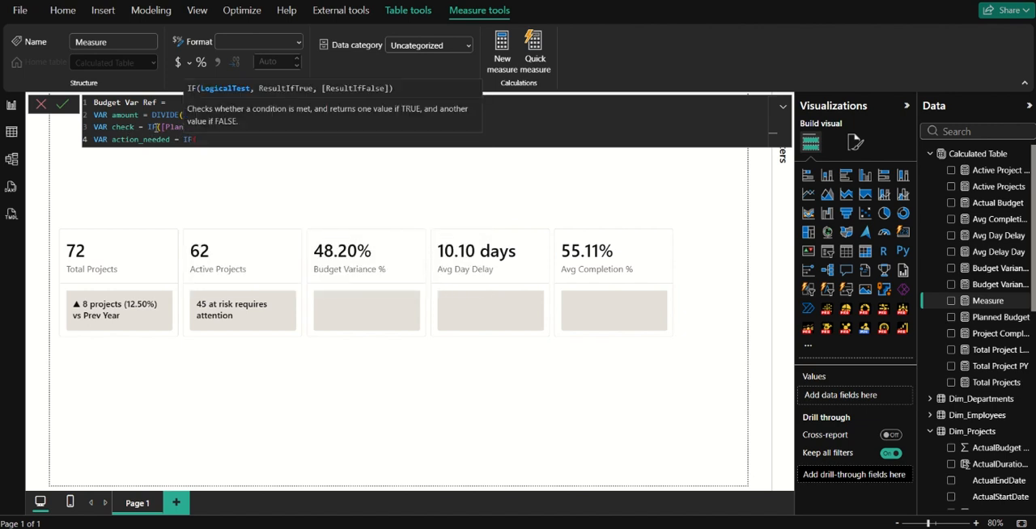
left_click_drag(148, 127, 478, 128)
key("ctrl+c")
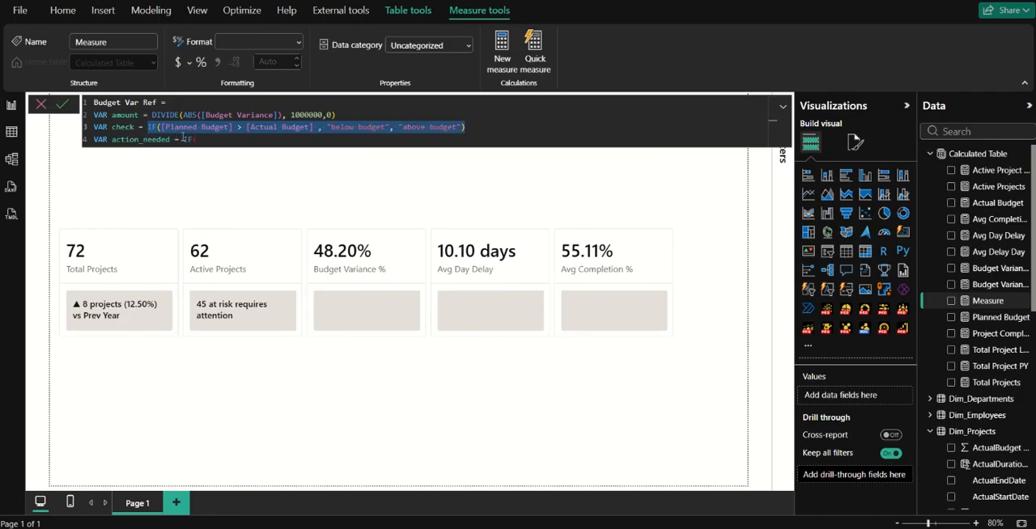
left_click_drag(184, 139, 212, 139)
key("ctrl+v")
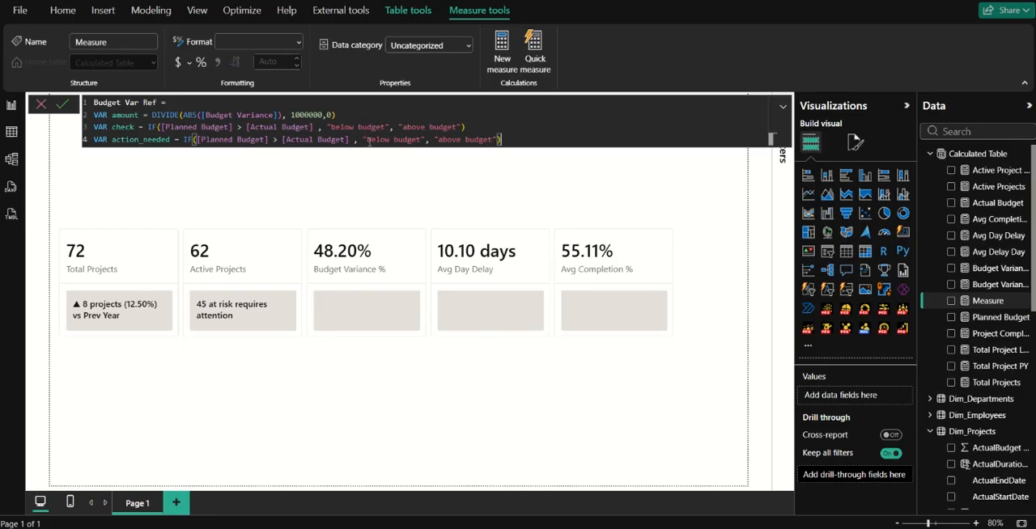
Change the results of the action_needed IF to "no action needed" when true and "action needed" when false.
left_click_drag(367, 139, 421, 139)
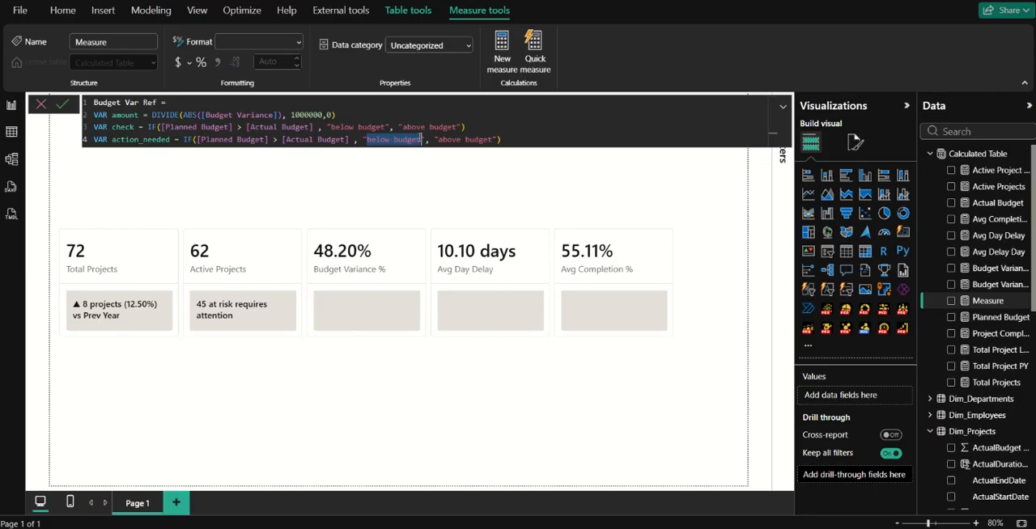
type("no ")
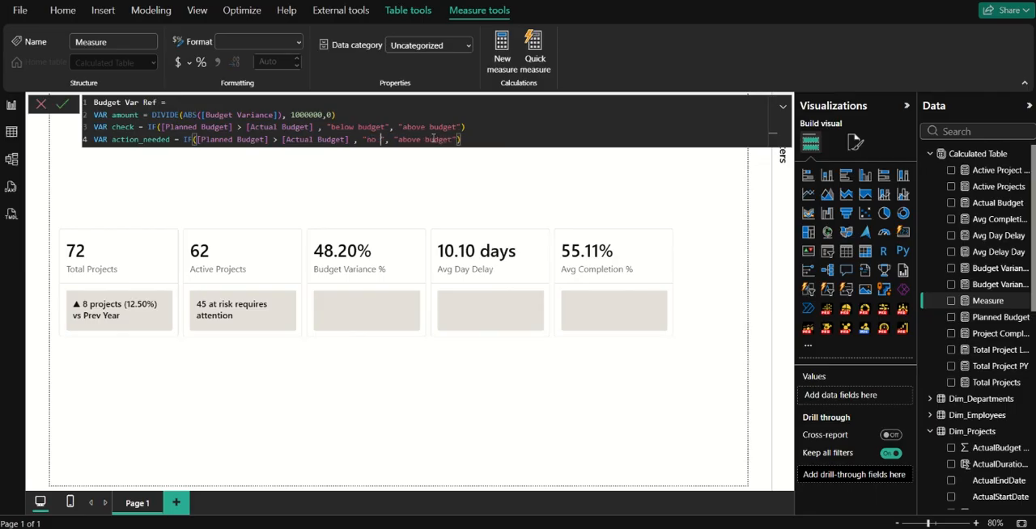
type("action need")
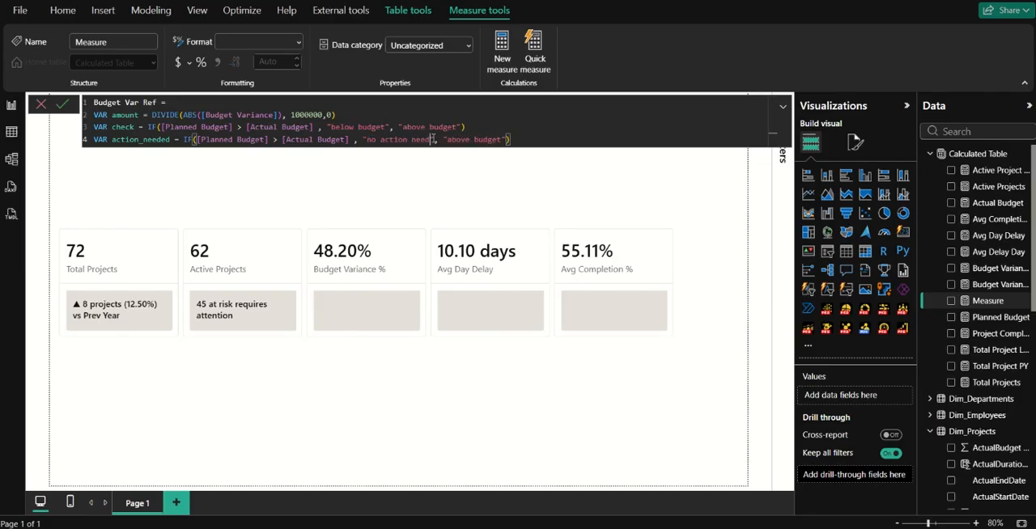
type("ed")
left_click_drag(455, 139, 510, 139)
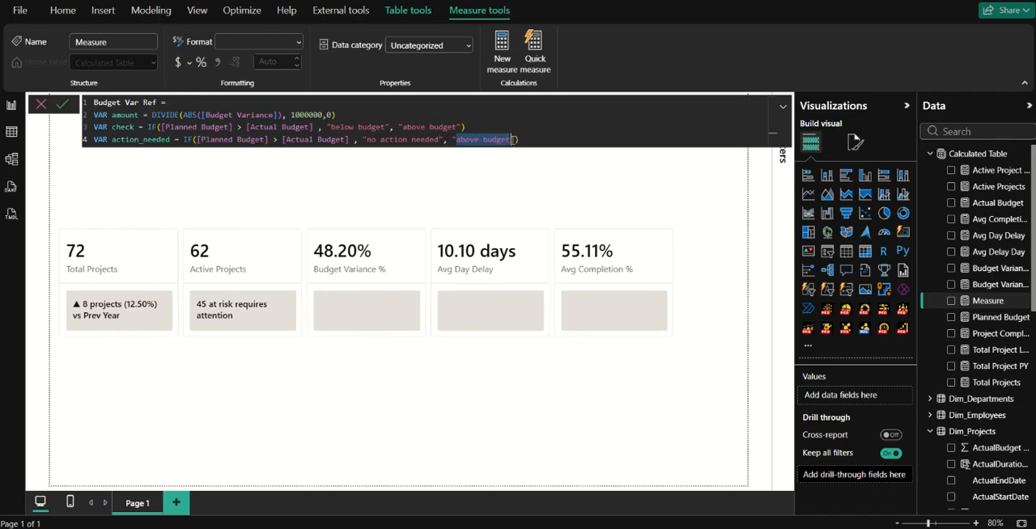
type("action needed")
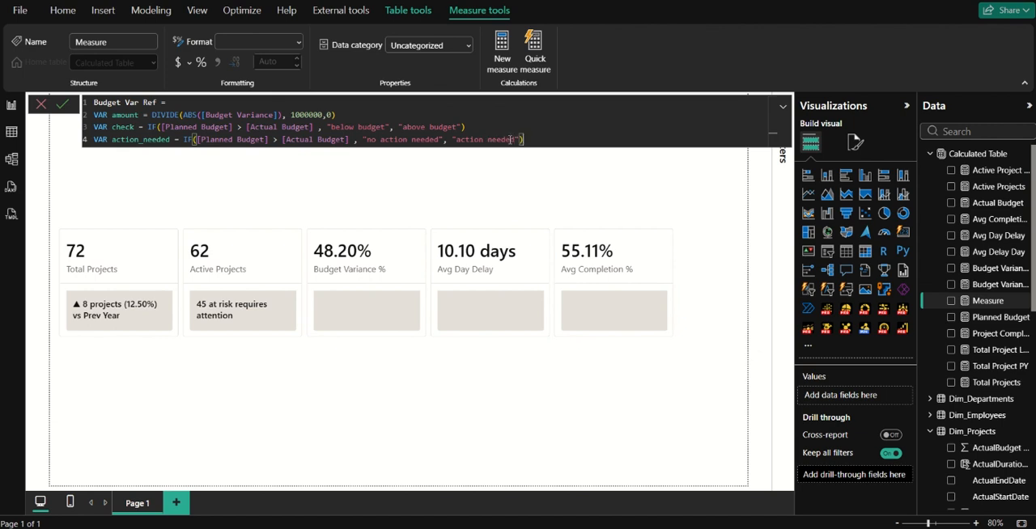
Add a RETURN statement below the variables, separated by a blank line.
key("End")
key("shift+Return")
key("shift+Return")
type("retu")
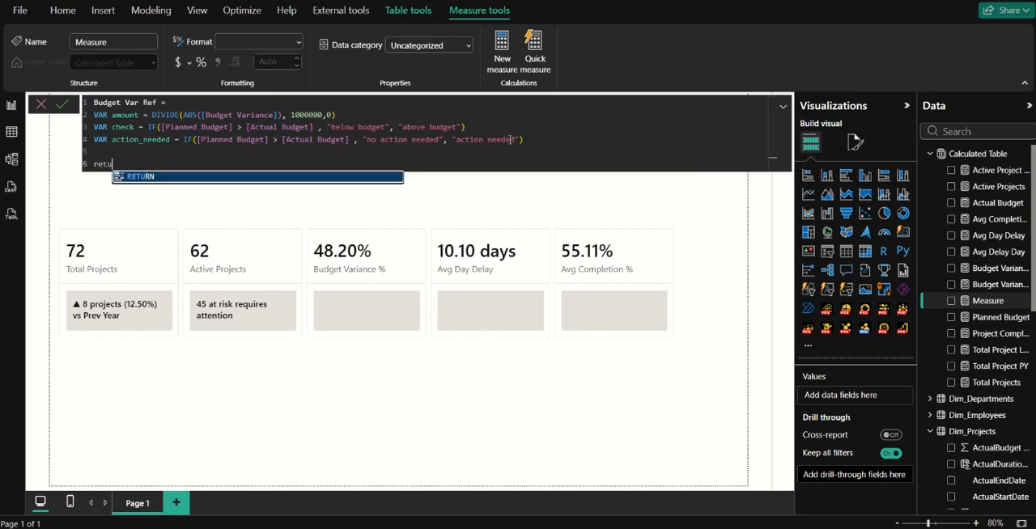
key("Tab")
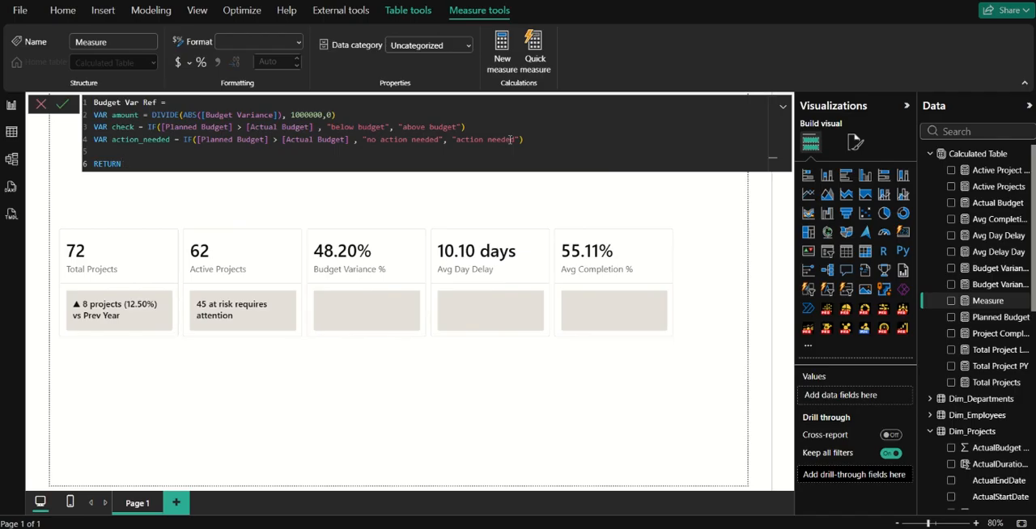
type("forma")
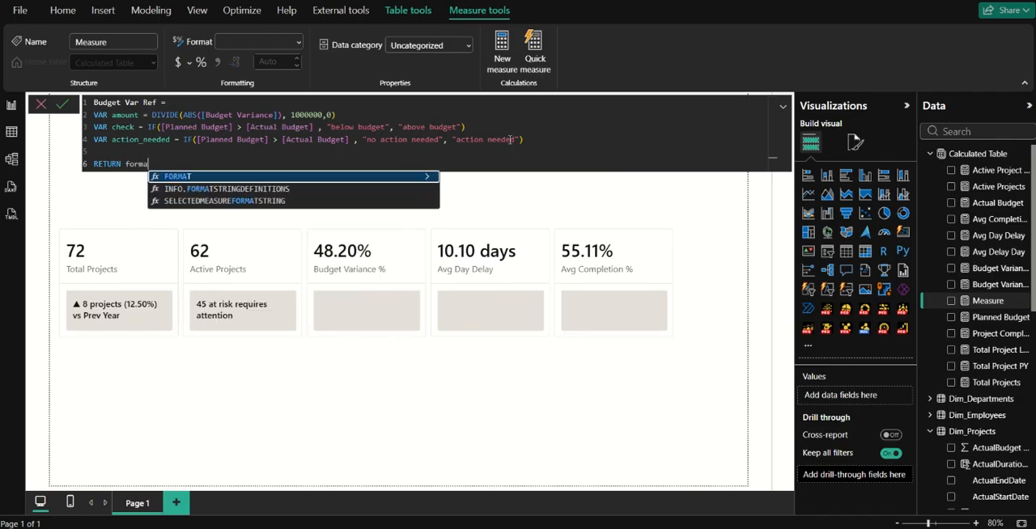
key("Tab")
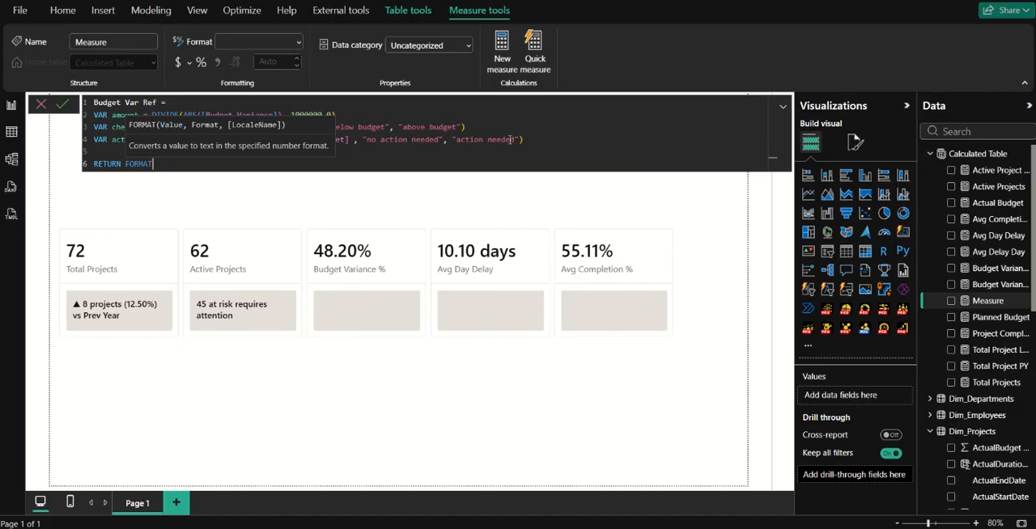
key("ctrl+BackSpace")
Make the Budget Var Ref measure return the amount variable and commit the formula.
type("amo")
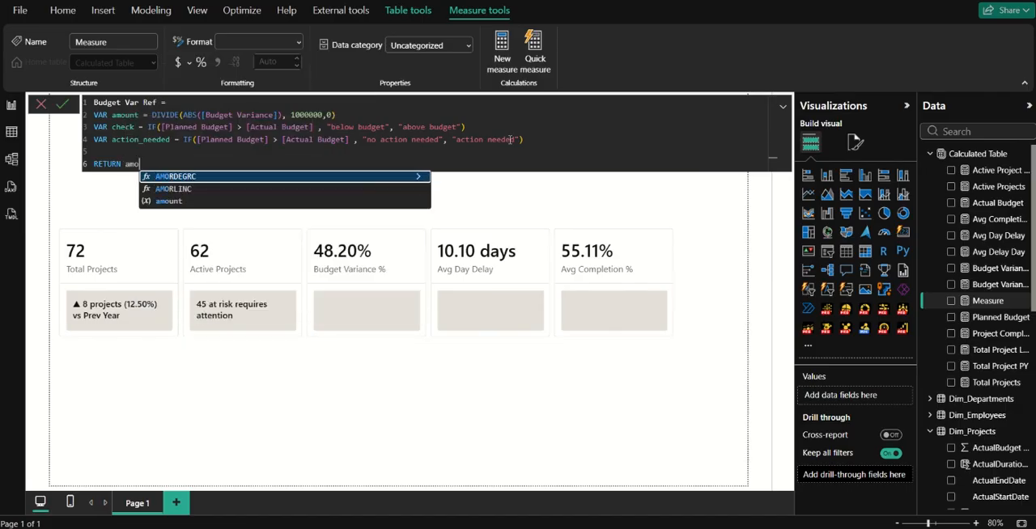
key("Down")
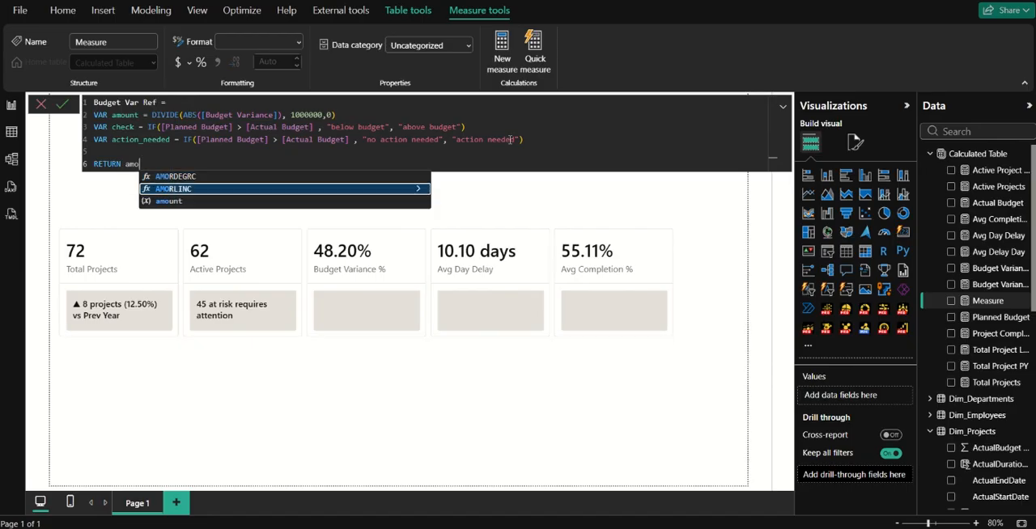
key("Up")
key("Down")
key("Down")
key("Tab")
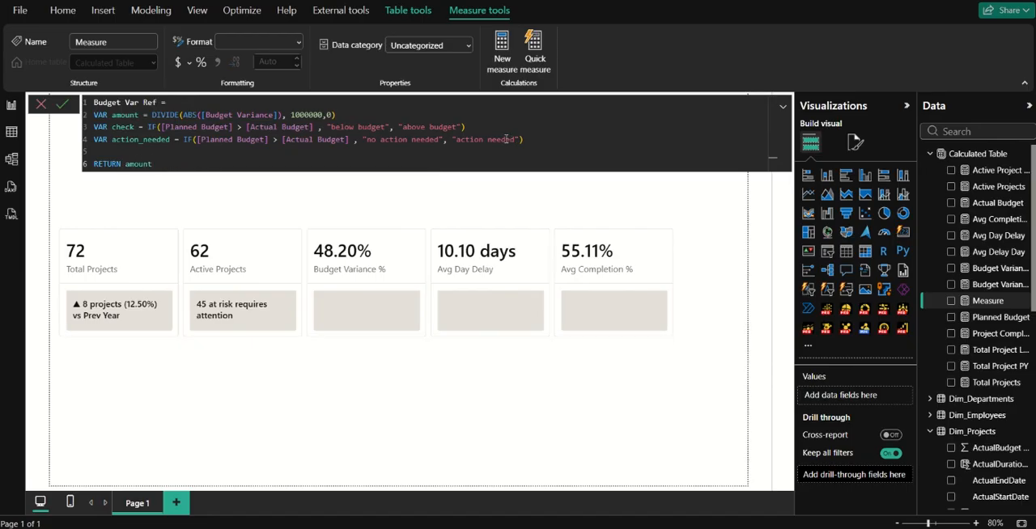
left_click(61, 107)
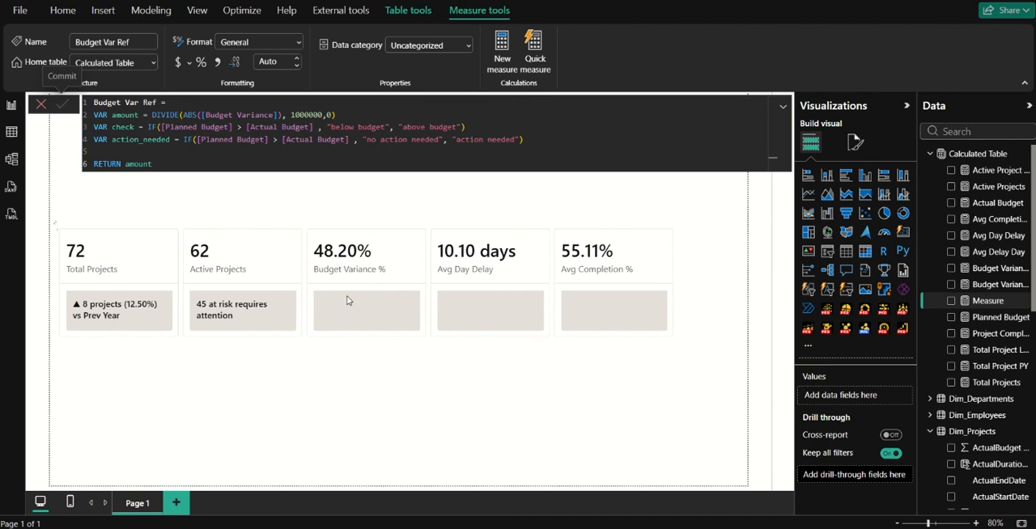
Apply the cards visual's reference label settings to the Budget Variance % card and add the Budget Var Ref measure as its label.
left_click(320, 305)
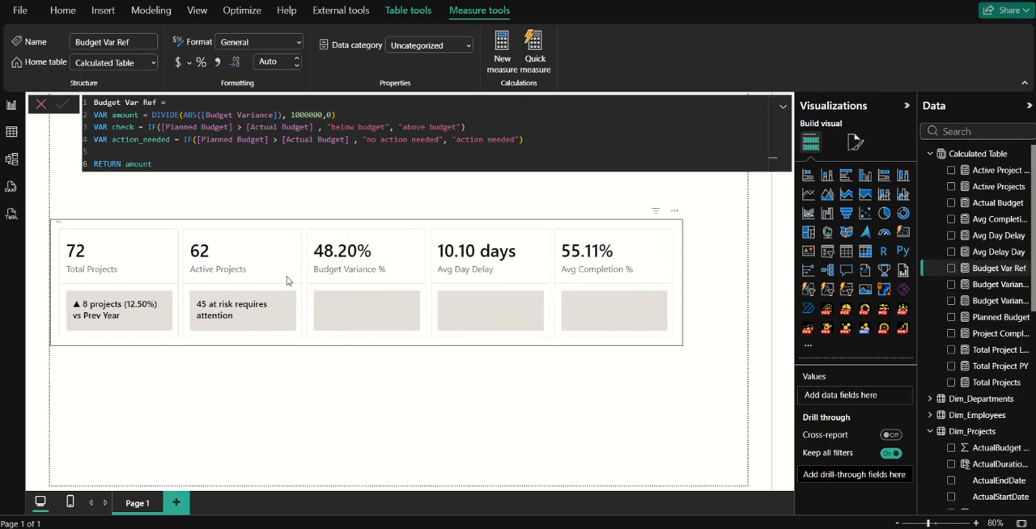
left_click(286, 280)
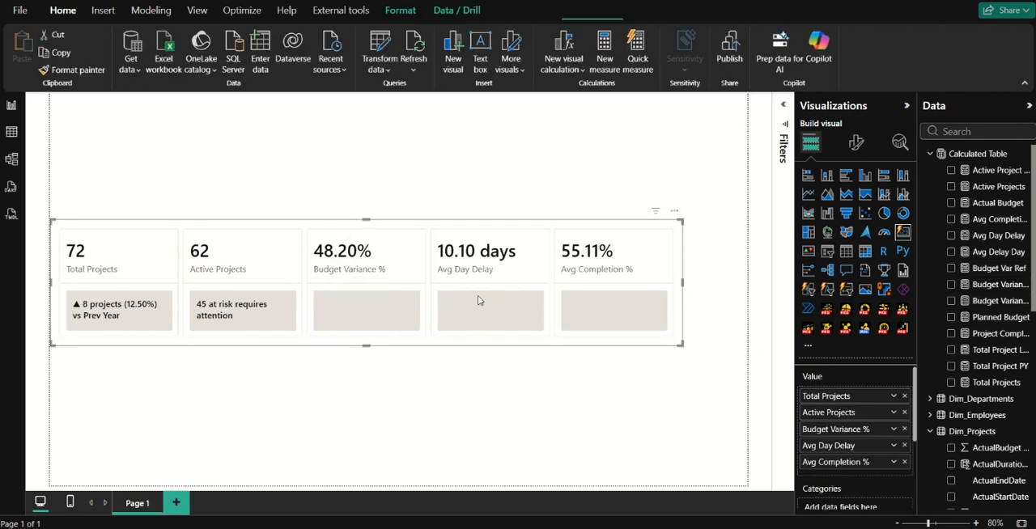
left_click(856, 143)
left_click(841, 431)
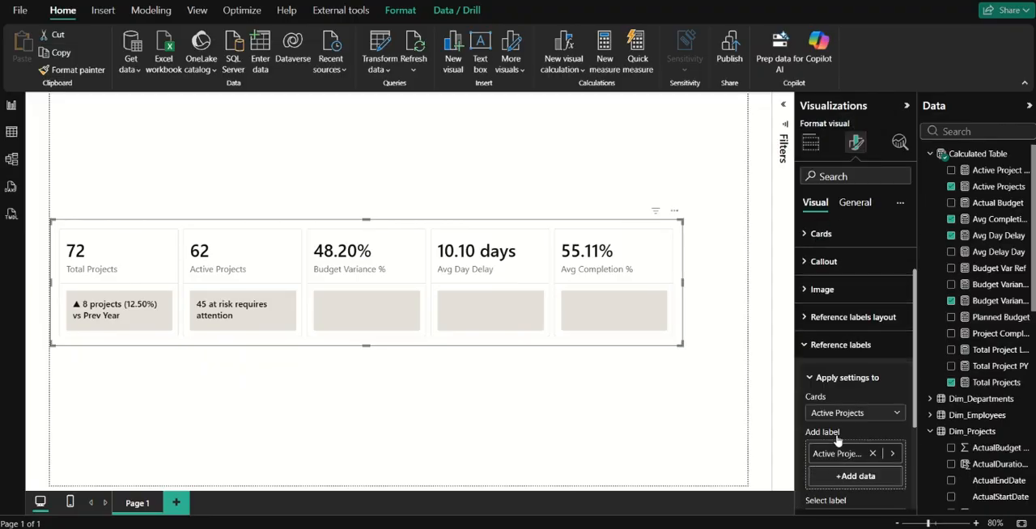
left_click(849, 362)
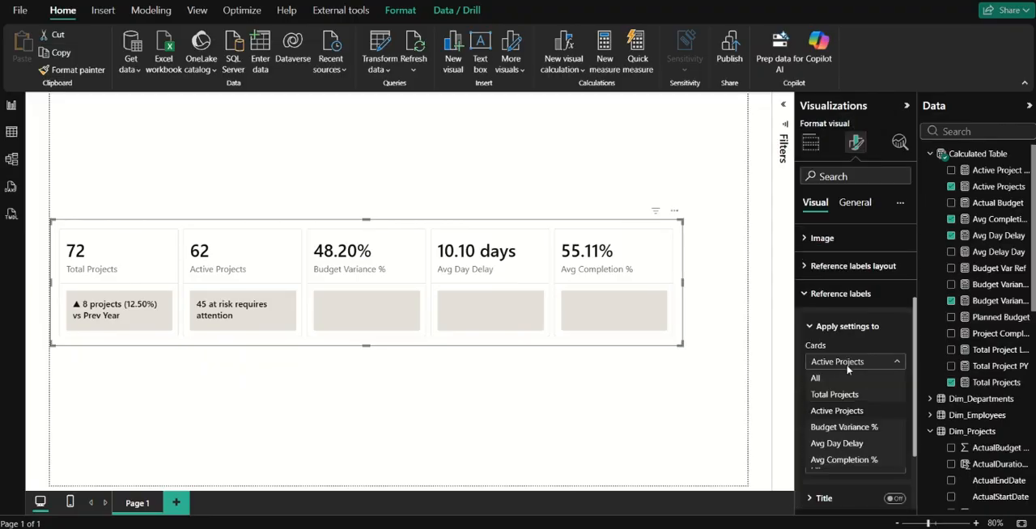
left_click(847, 428)
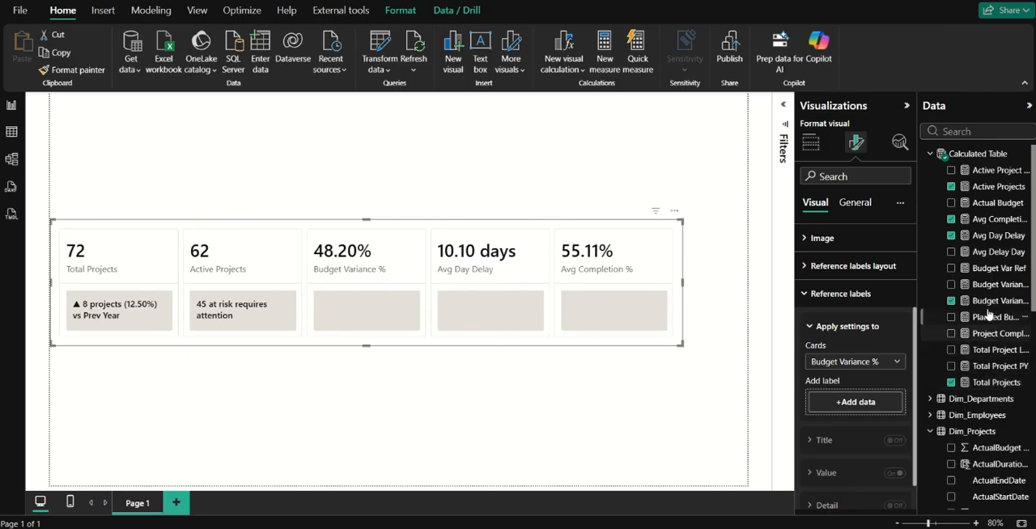
left_click(995, 284)
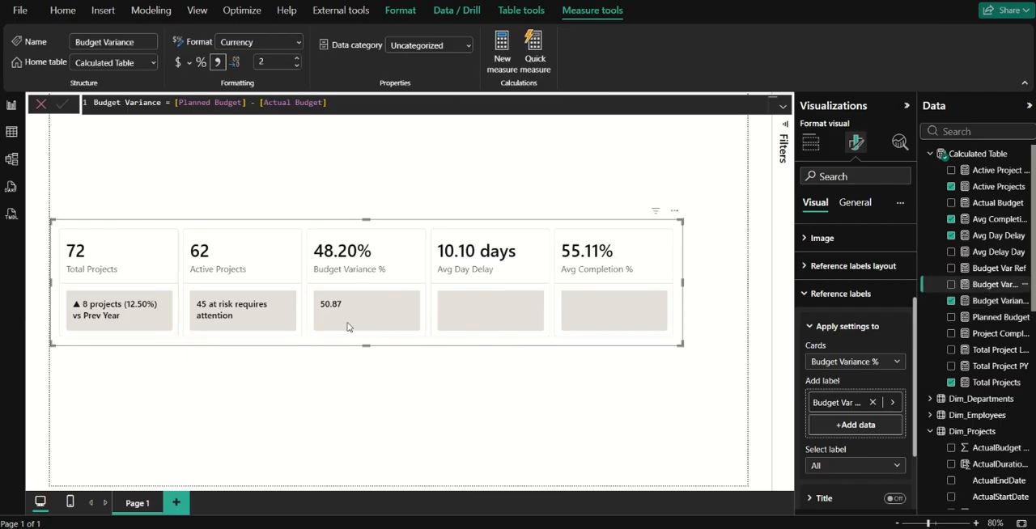
Open the Budget Var Ref measure's formula and change its name to Budget Var label.
left_click(983, 268)
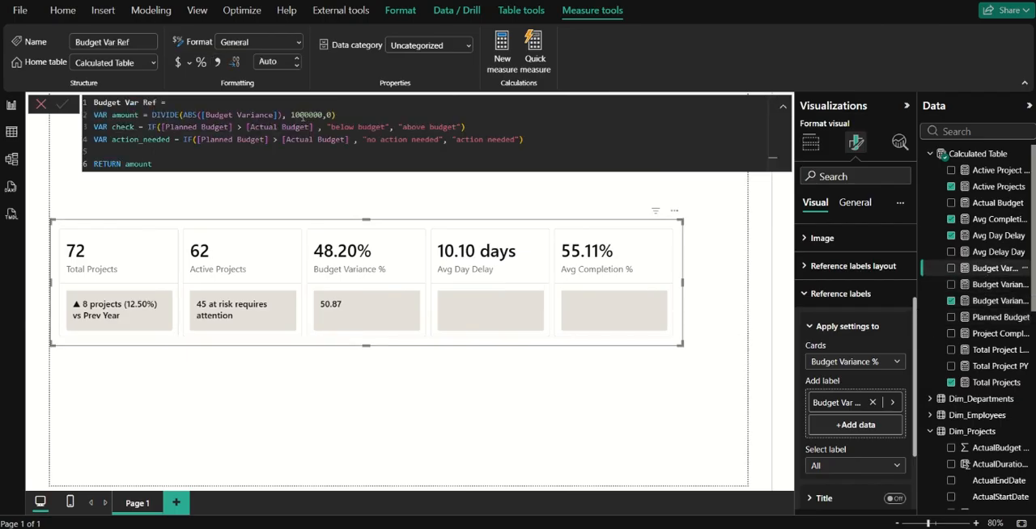
double_click(130, 164)
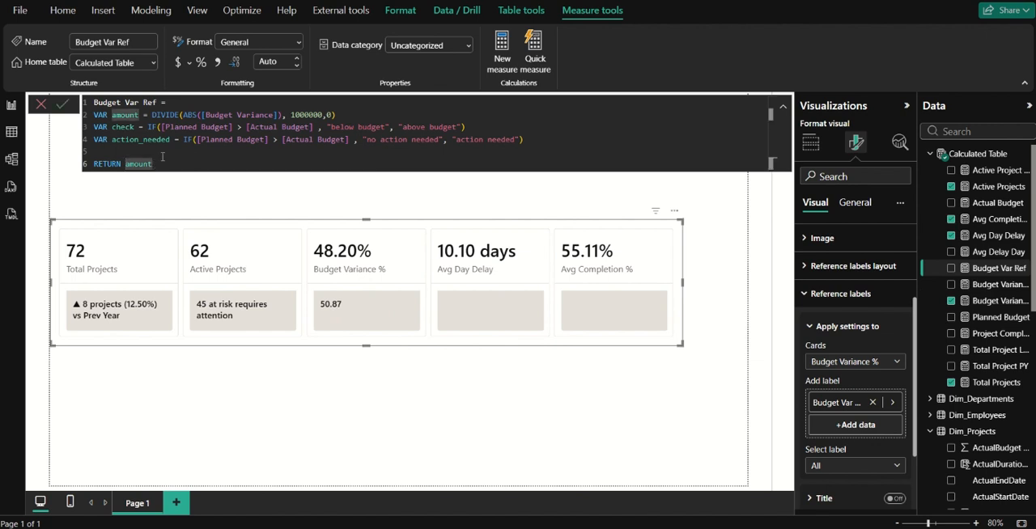
double_click(150, 103)
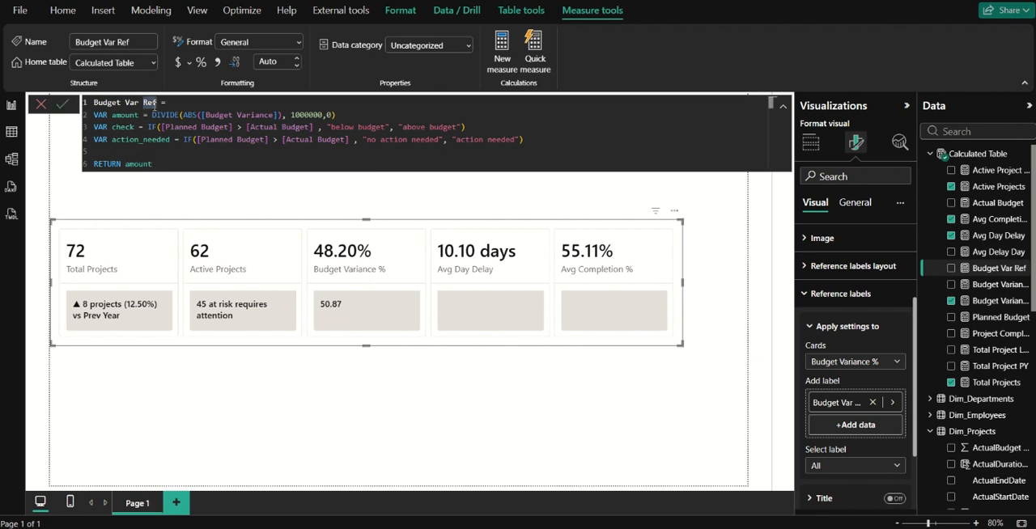
type("label")
Wrap the returned amount in FORMAT with the format string "0.00M" and add an & after it.
double_click(134, 165)
key("Left")
type("FORMAT ")
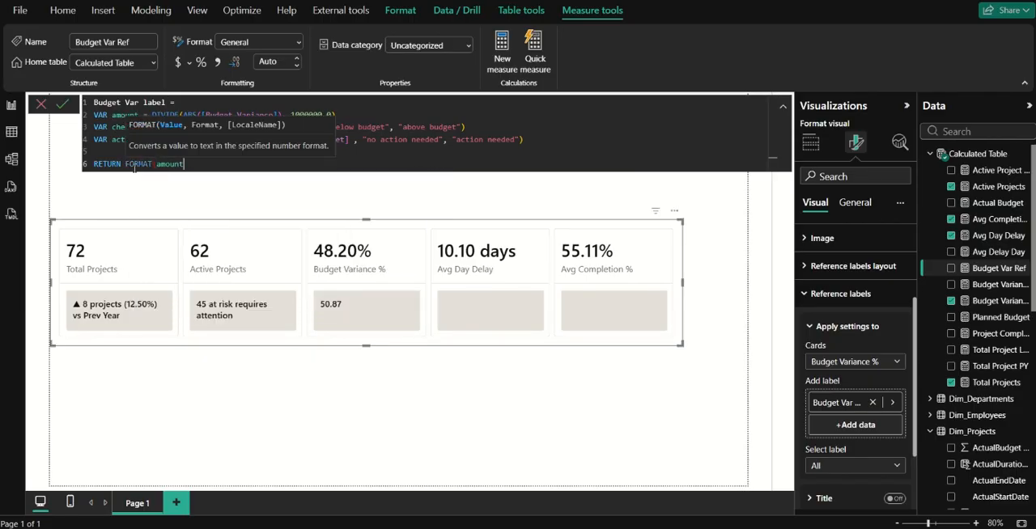
type(", \"0.00")
type("M")
key("shift+Return")
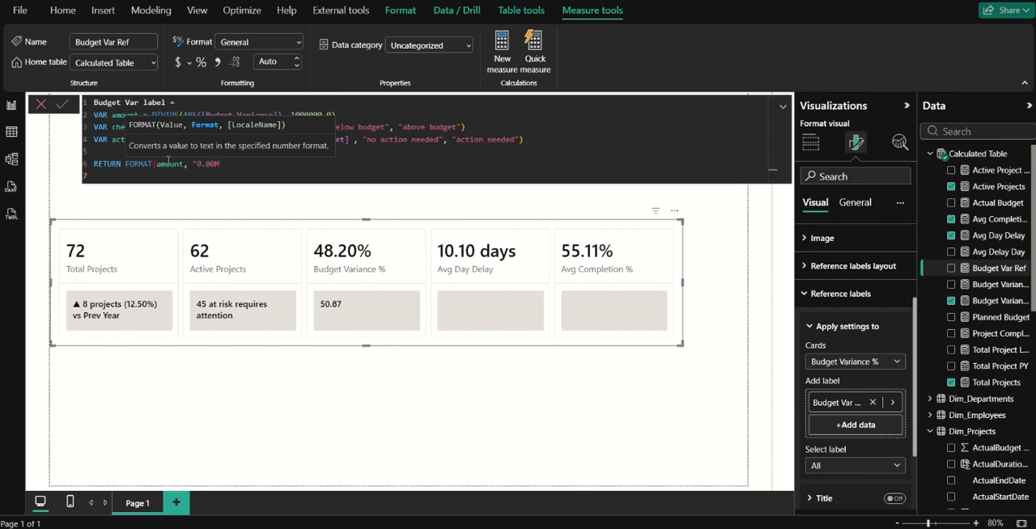
key("BackSpace")
type("\"")
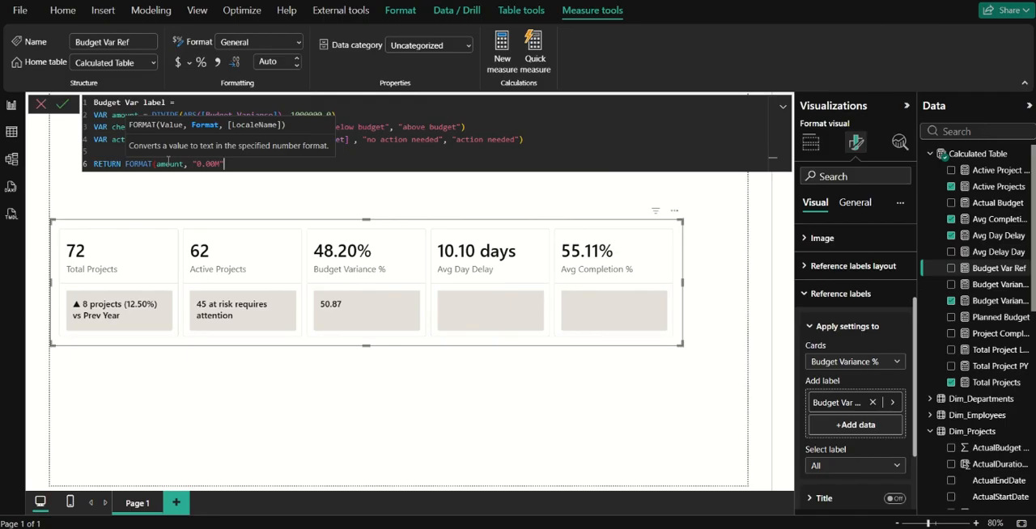
type(") &")
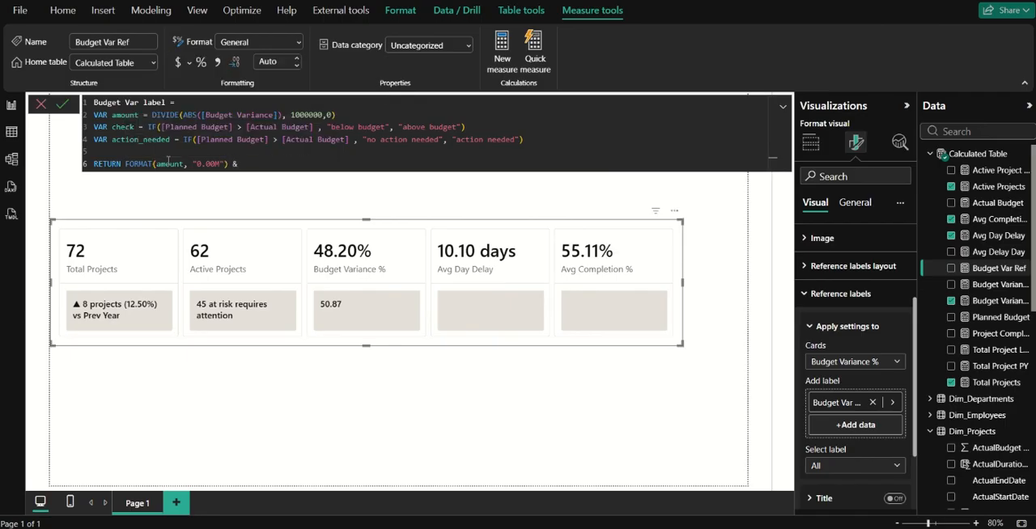
type(" action")
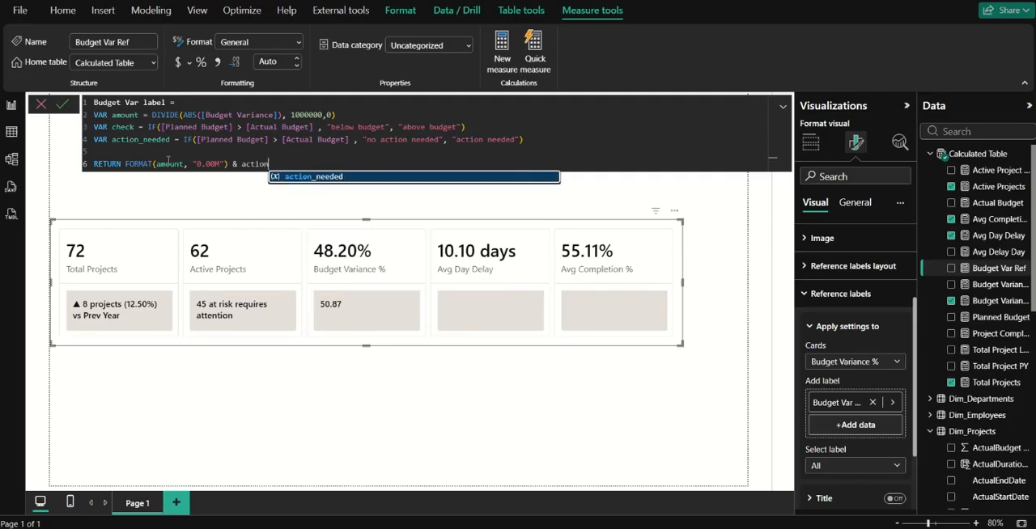
Complete the RETURN expression by concatenating check & action_needed after the formatted amount, and commit the measure.
key("Tab")
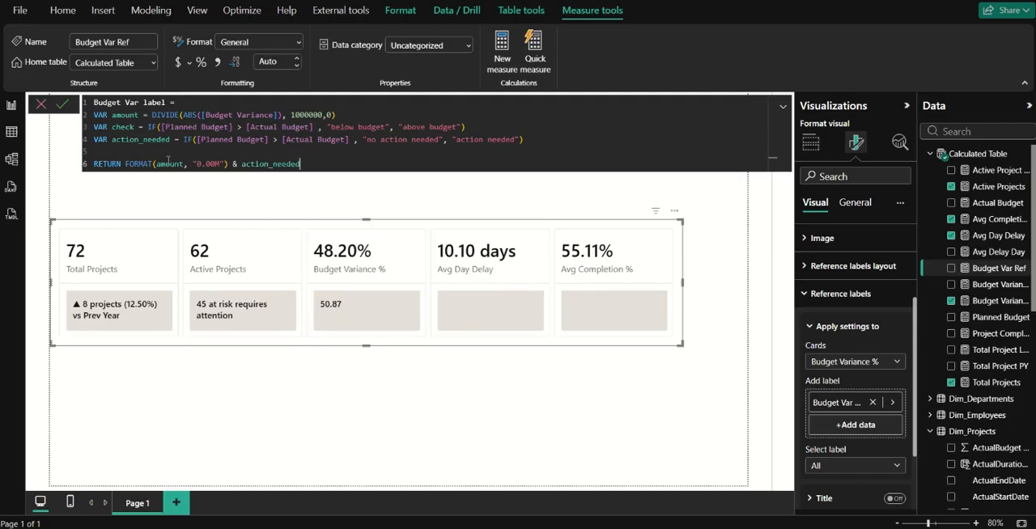
key("ctrl+BackSpace")
type("che")
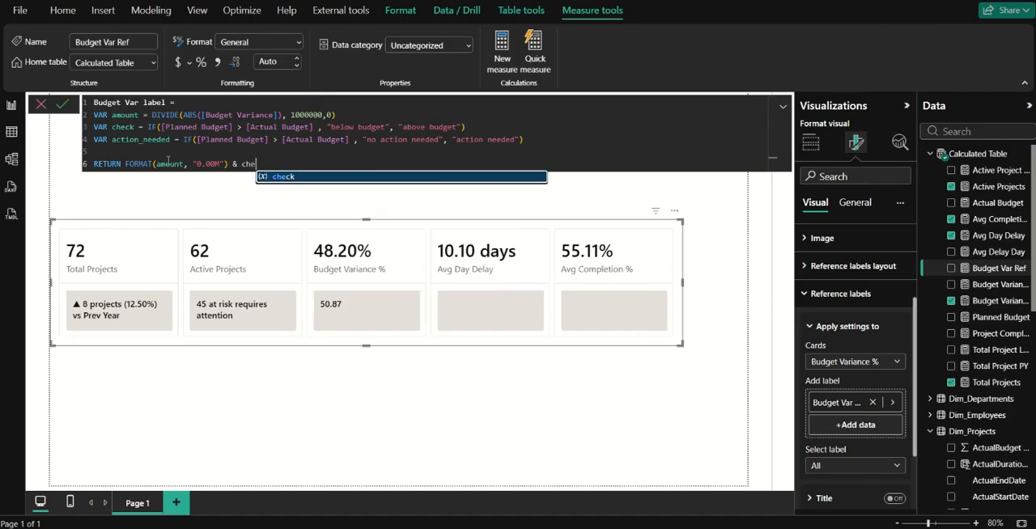
type("ck &")
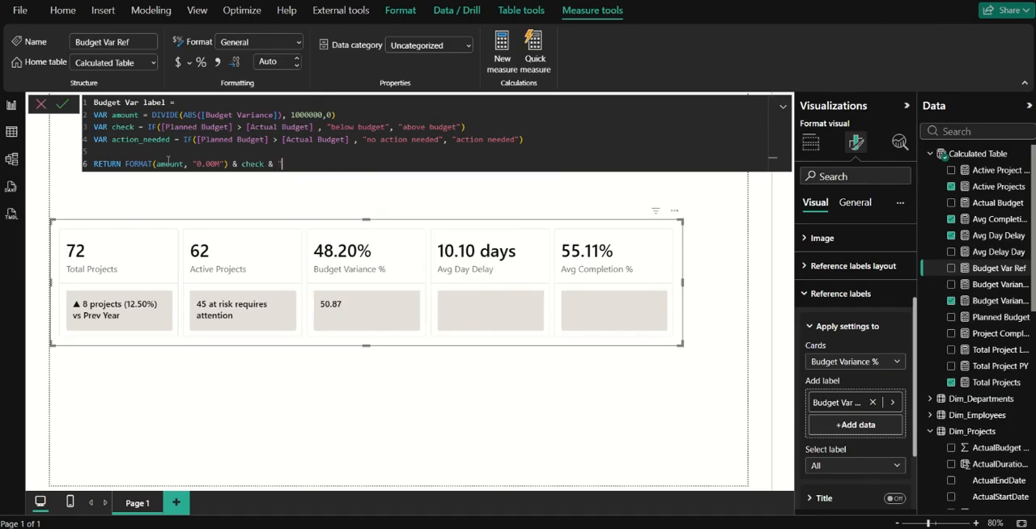
type(" ac")
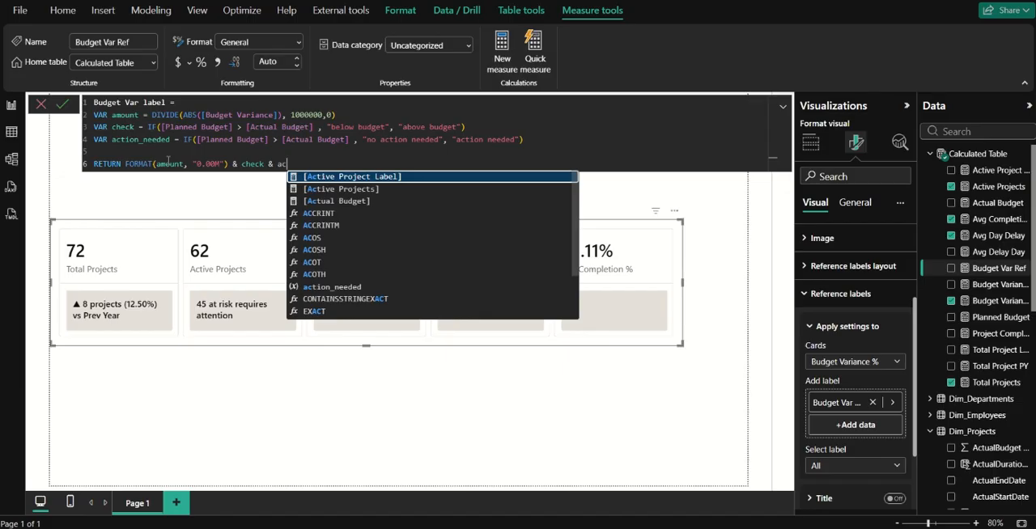
left_click(311, 288)
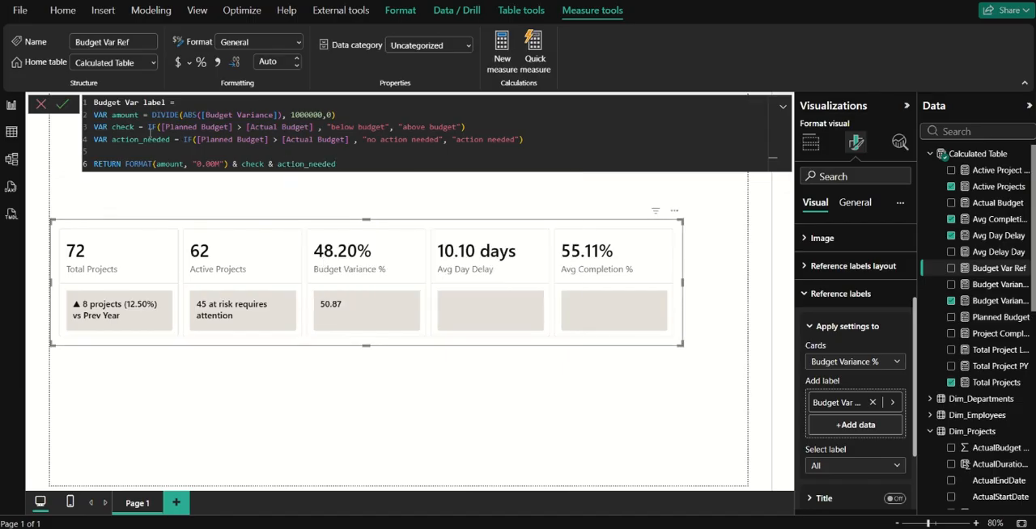
left_click(57, 106)
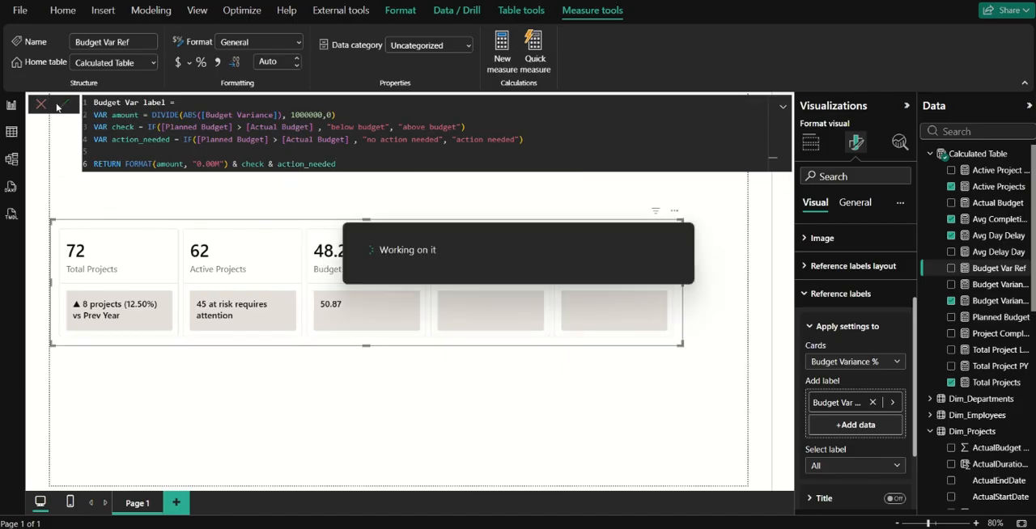
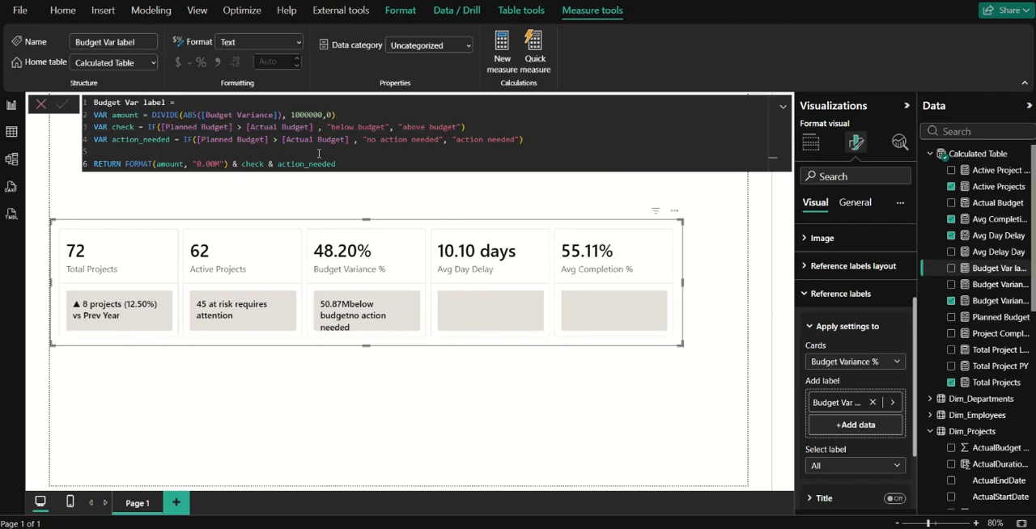
Add a leading space inside each text result of the check and action_needed variables and commit the Budget Var label measure.
left_click(333, 127)
left_click(407, 127)
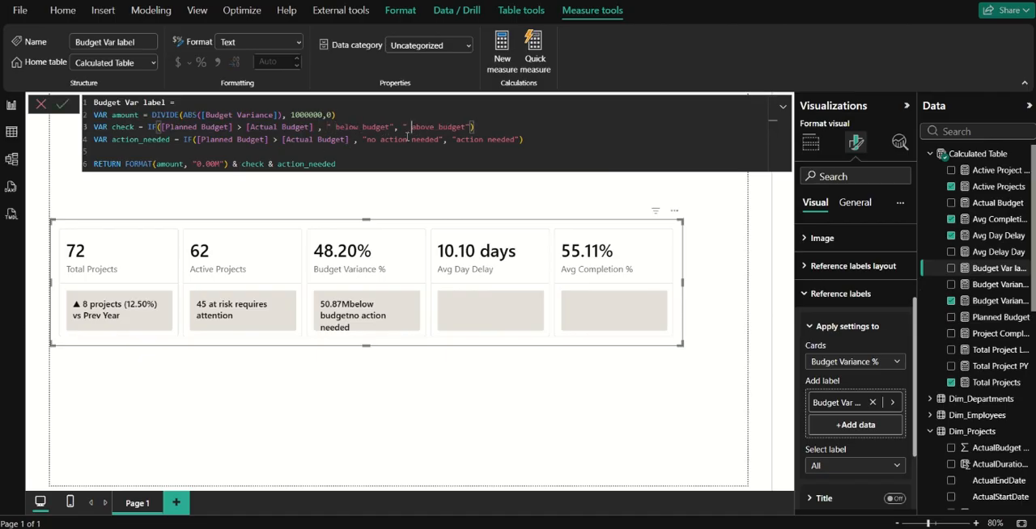
left_click(366, 139)
left_click(459, 140)
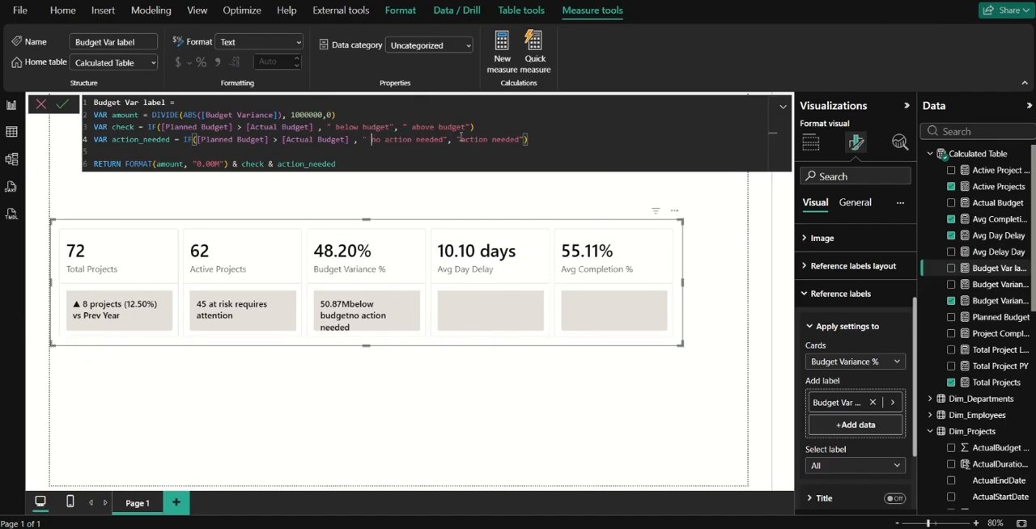
left_click(65, 106)
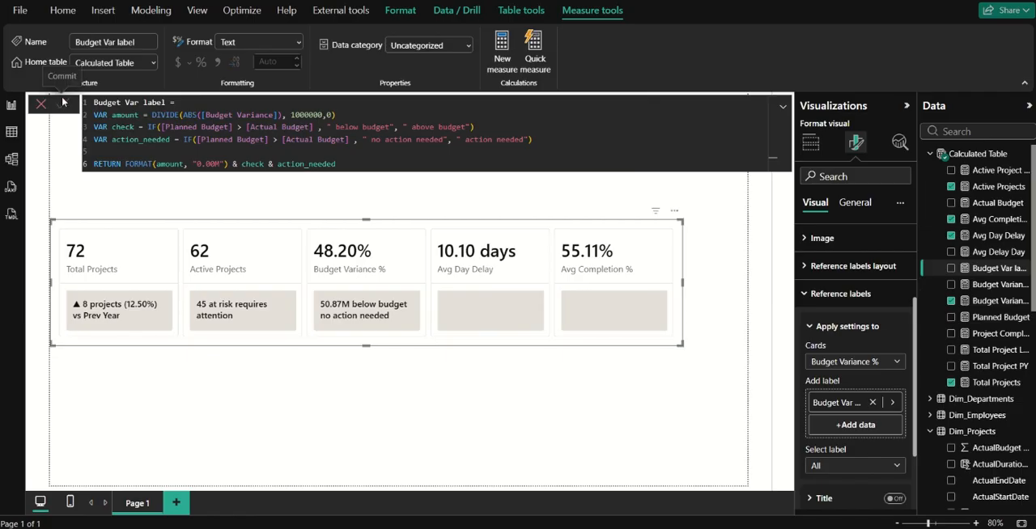
left_click(63, 102)
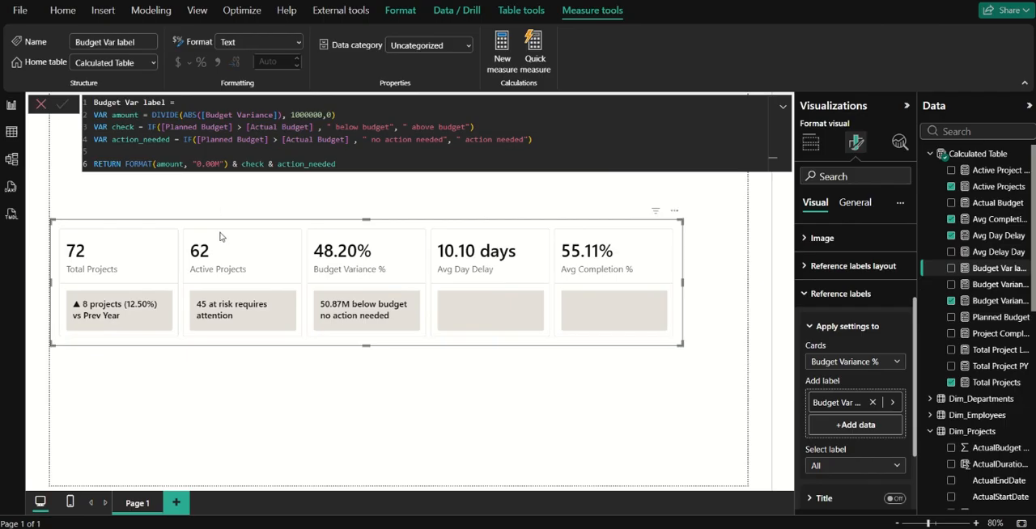
Insert a euro symbol at the start of the format string so it reads "€0.00M".
double_click(197, 163)
key("super+period")
left_click(308, 236)
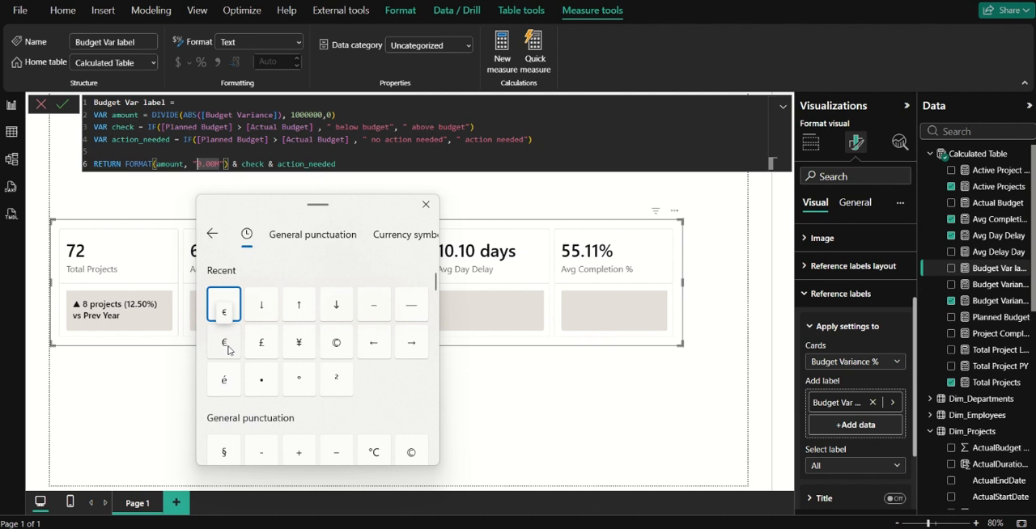
left_click(230, 349)
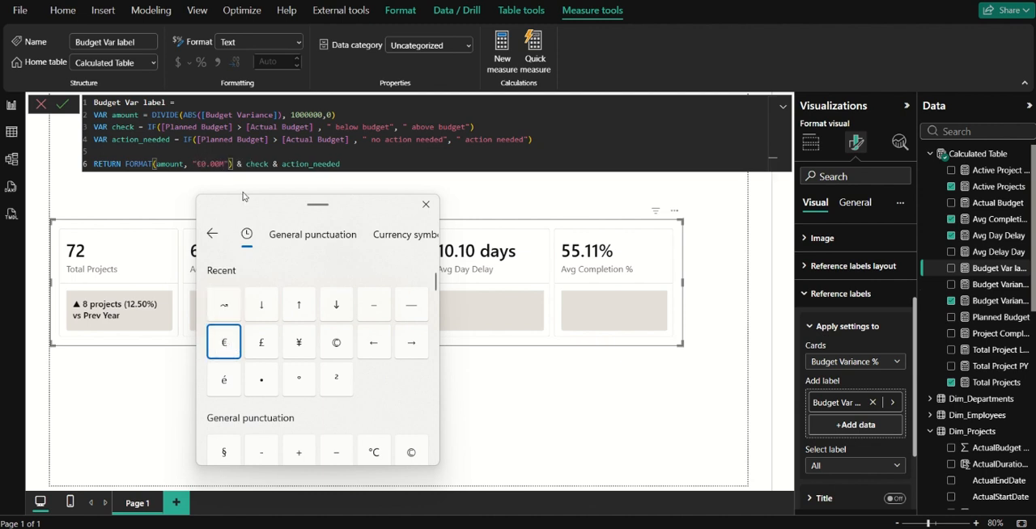
left_click(425, 204)
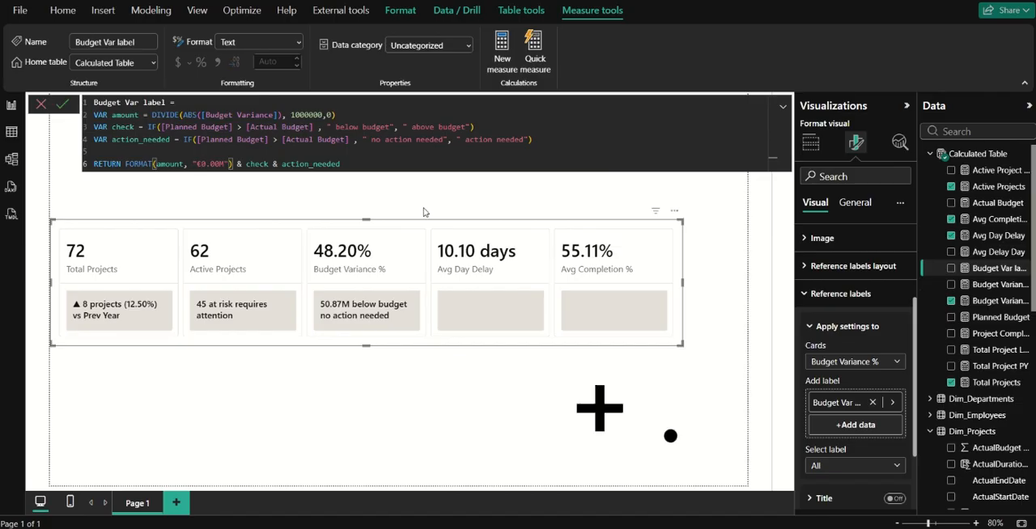
key("super+period")
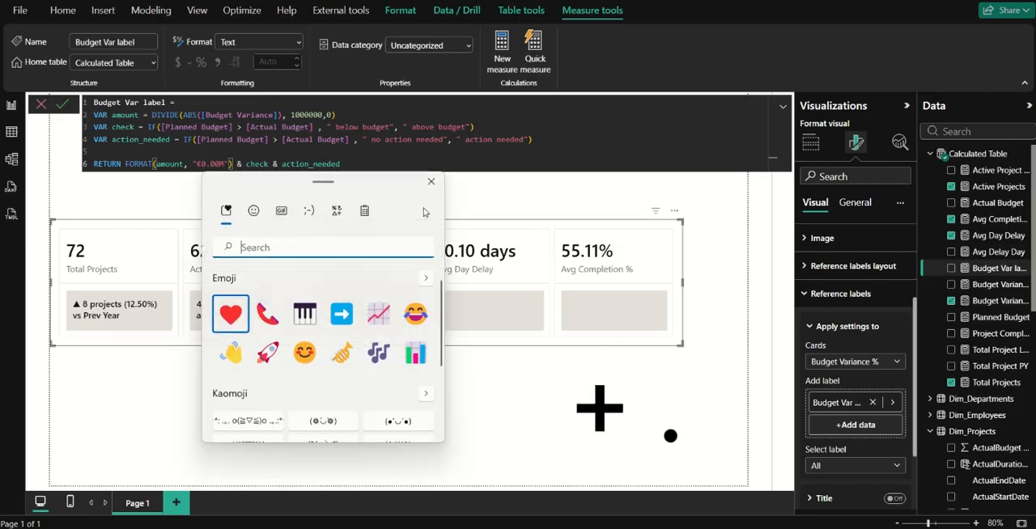
left_click(310, 213)
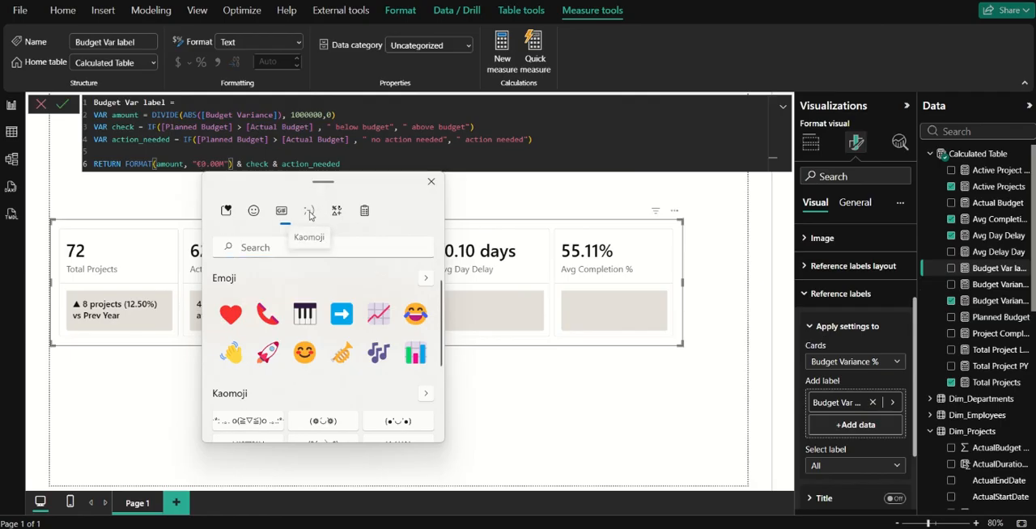
left_click(224, 212)
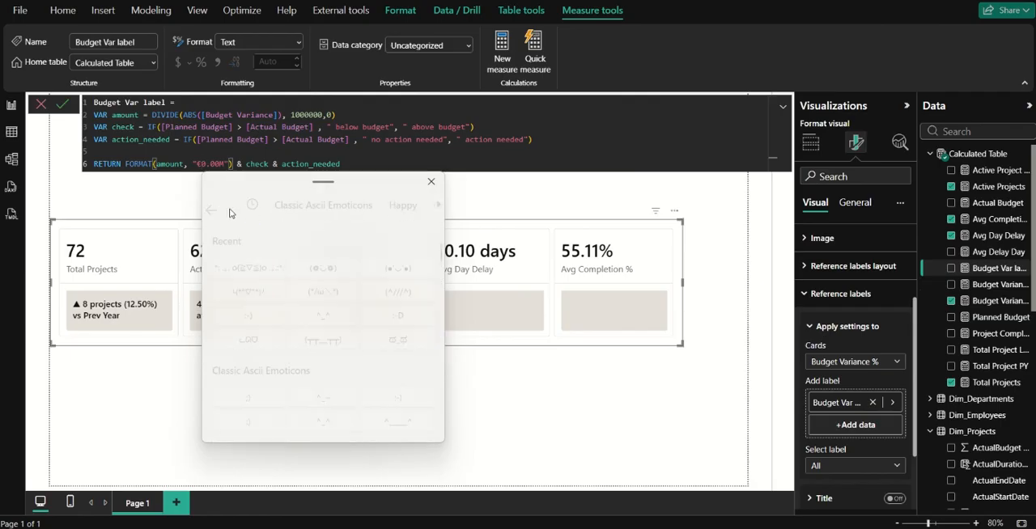
left_click(343, 213)
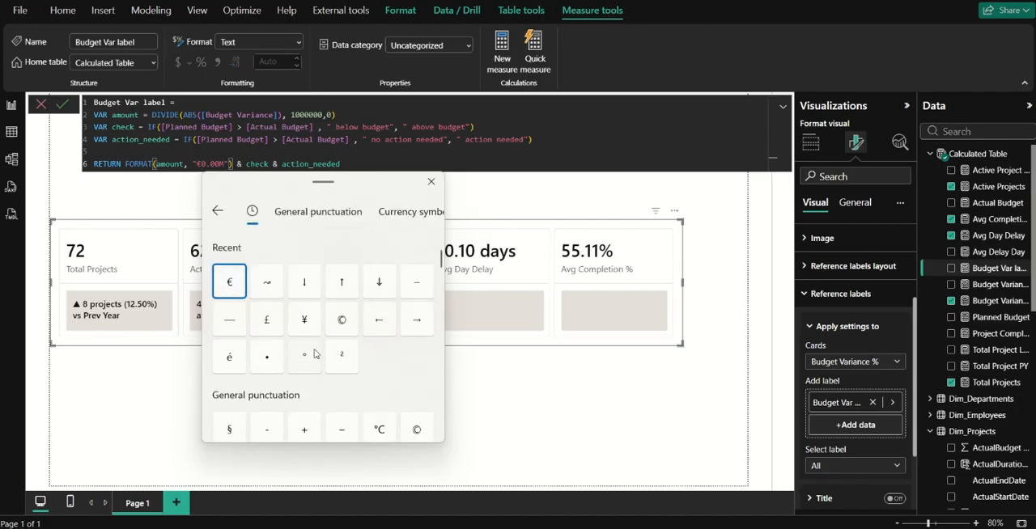
left_click(431, 182)
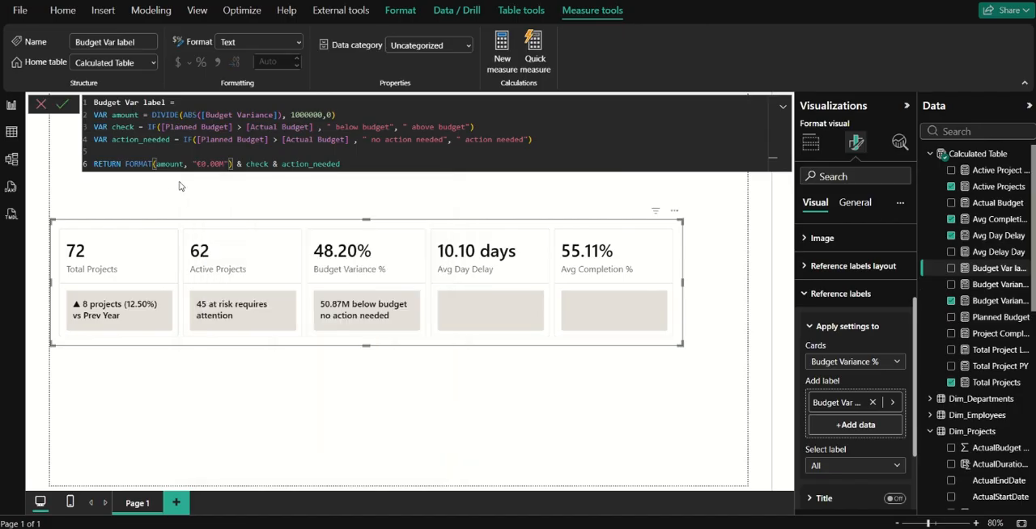
Commit the Budget Var label measure and start a new measure named Avg Delay label.
left_click(62, 104)
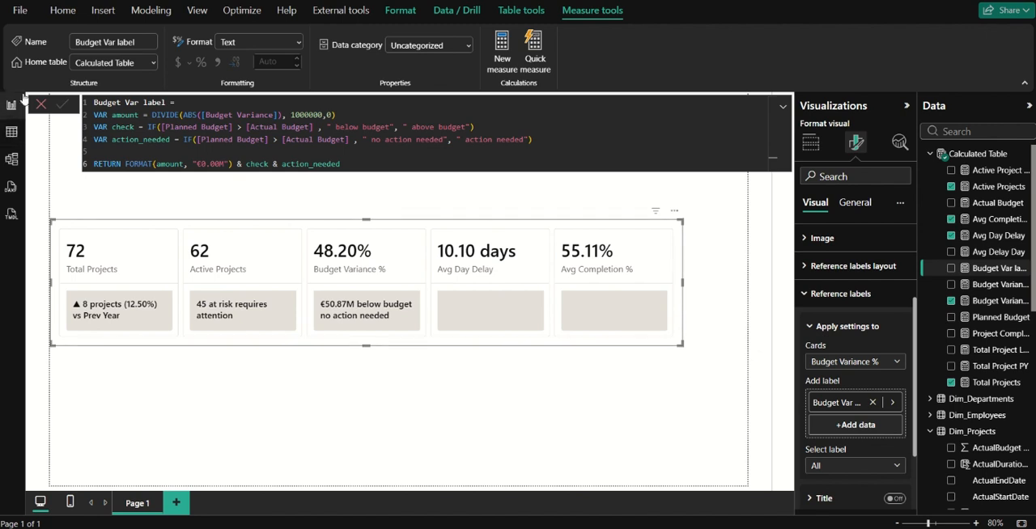
left_click(510, 59)
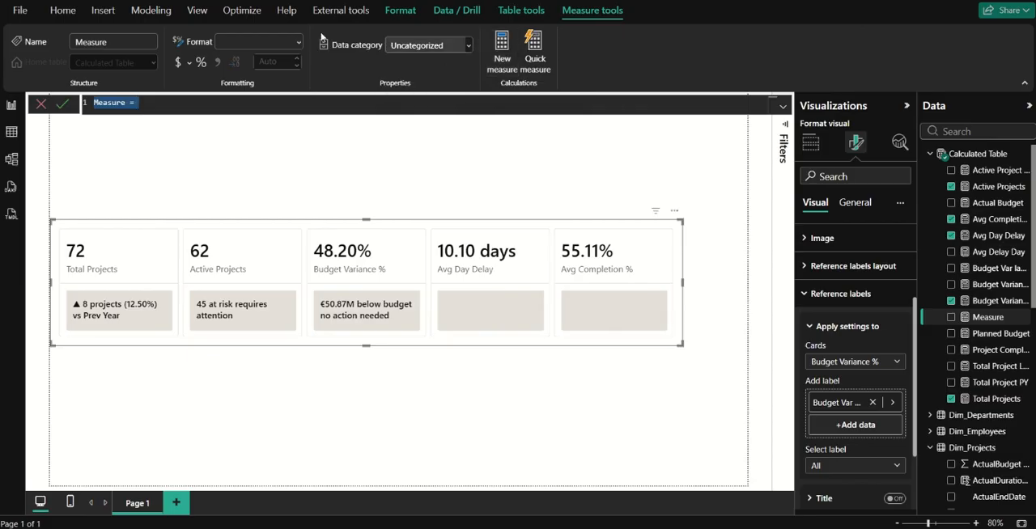
type("Avg ")
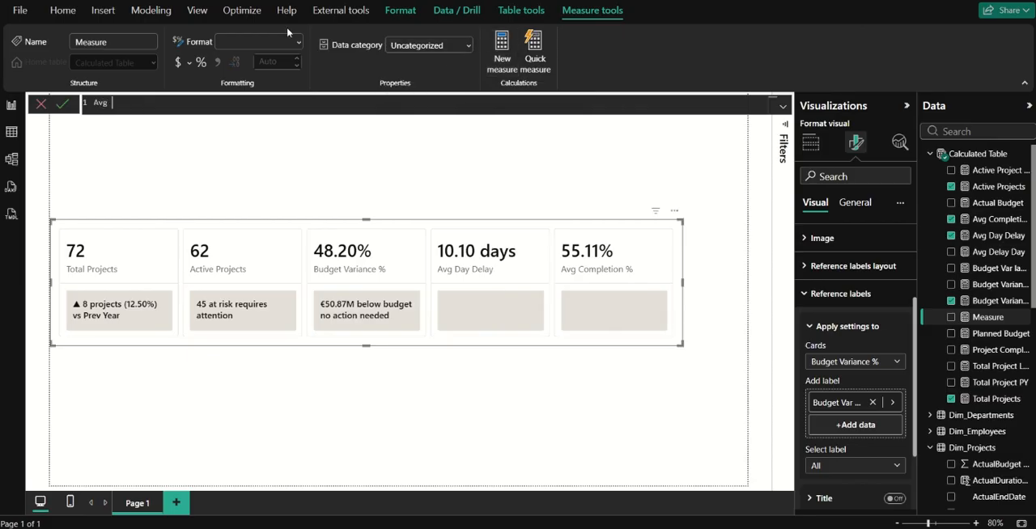
type("Delay 1abel =")
key("shift+Return")
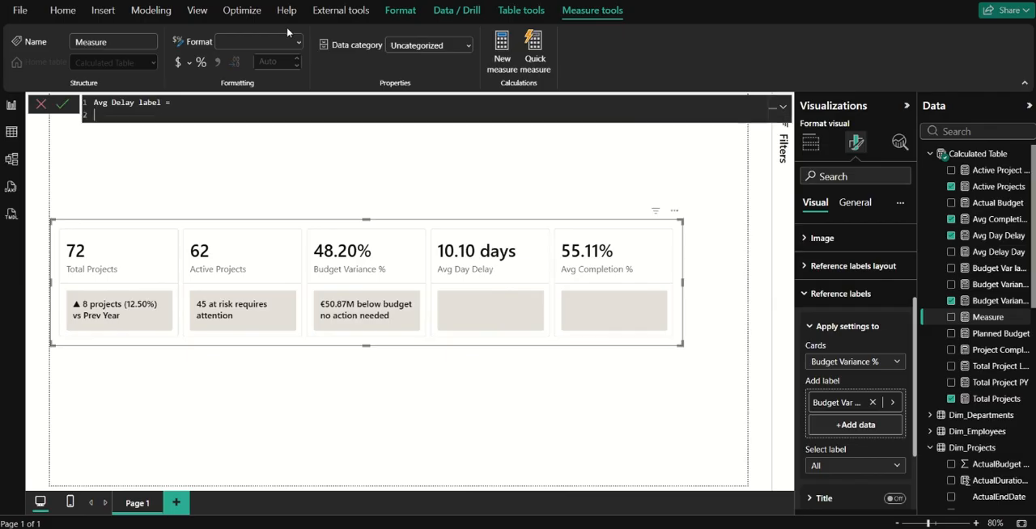
Declare a variable delay_day that references the [Avg Delay Day] measure.
type("VAR delay_day = acg")
key("BackSpace")
key("BackSpace")
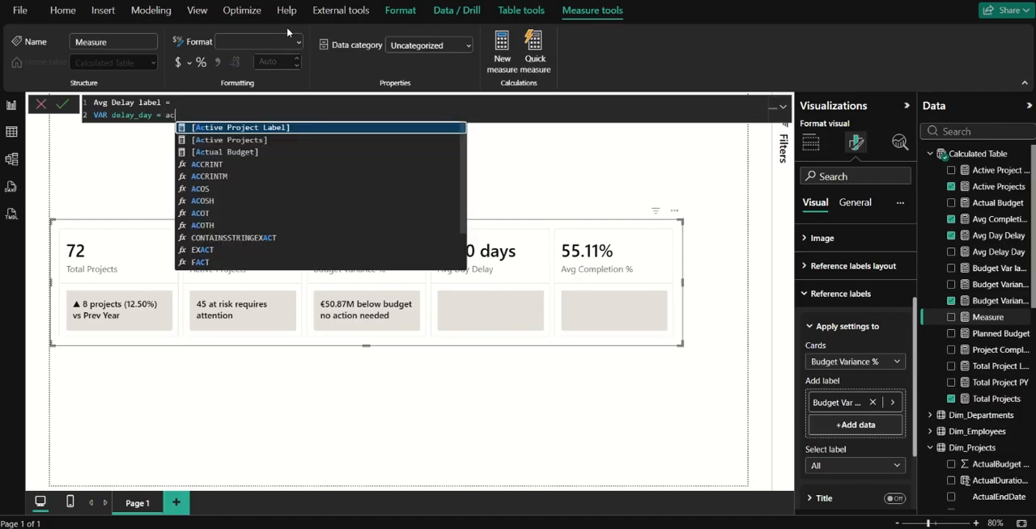
type("vg")
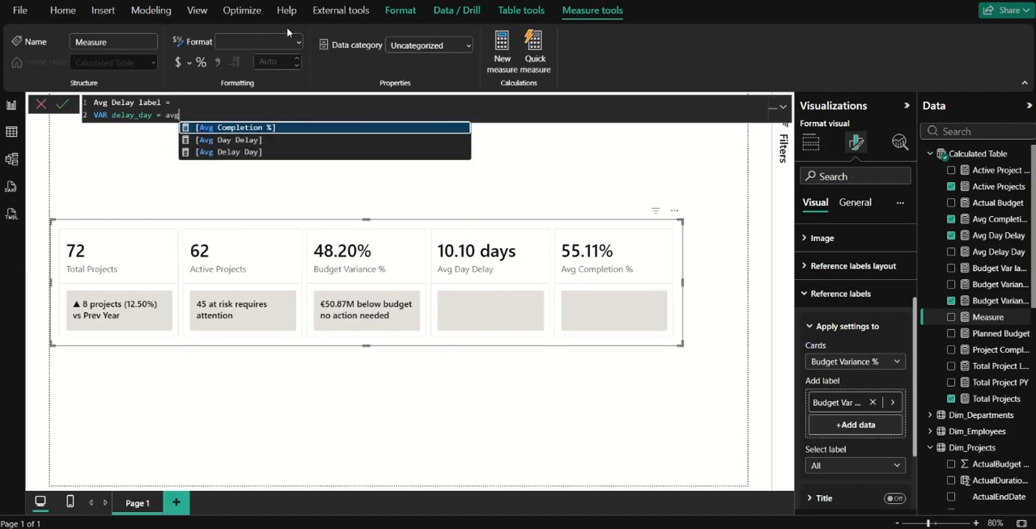
key("Down")
key("Down")
key("Tab")
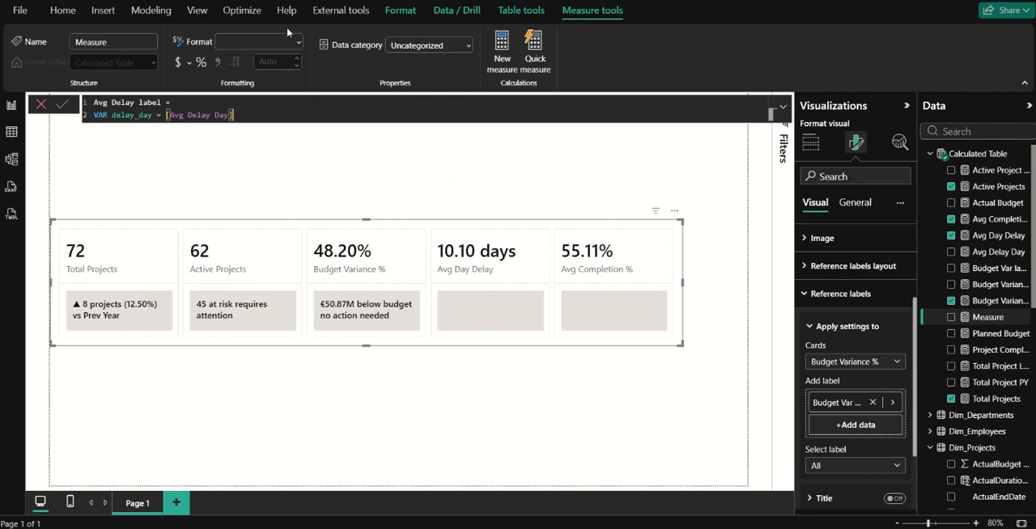
key("shift+Return")
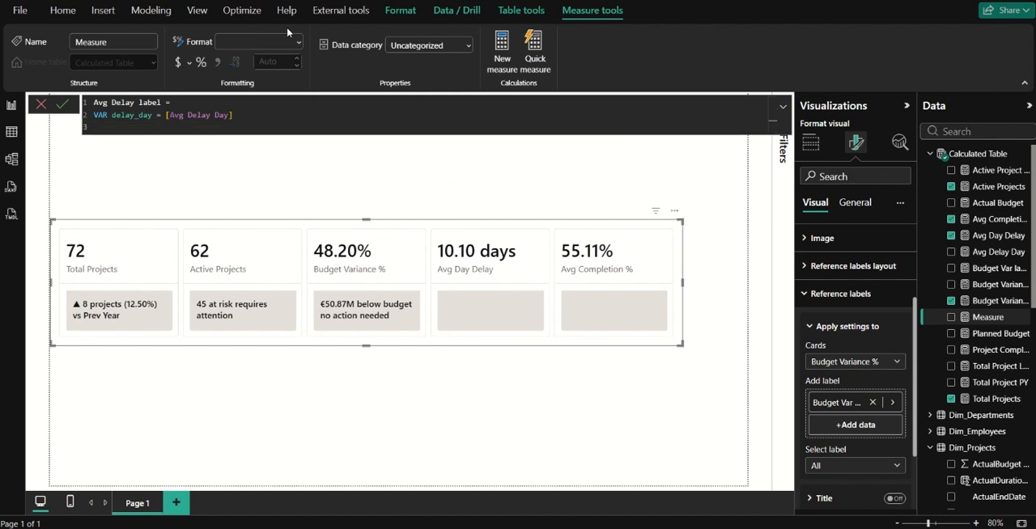
Declare a variable target equal to 7, with the comment "//days based on organization standard".
type("var")
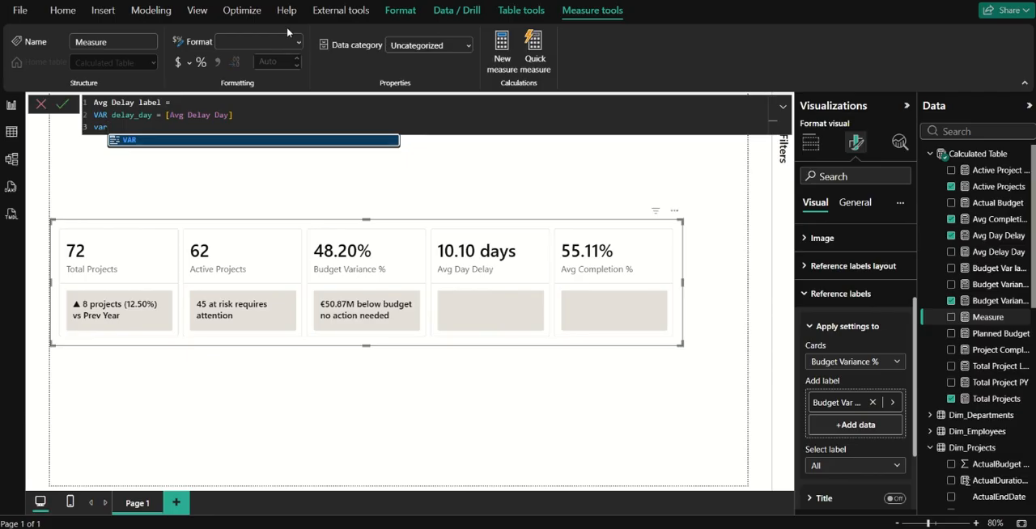
key("Tab")
type("ta")
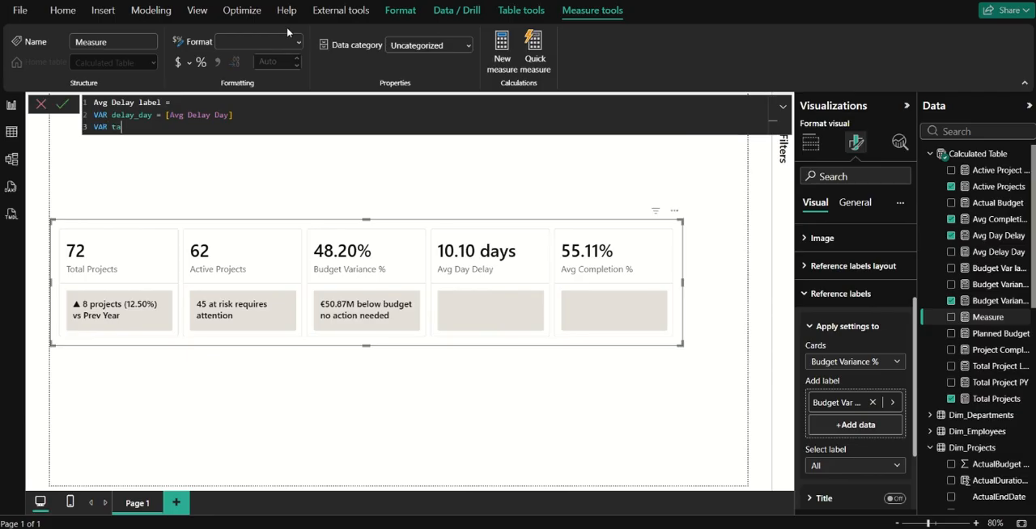
type("rget = 7 /d")
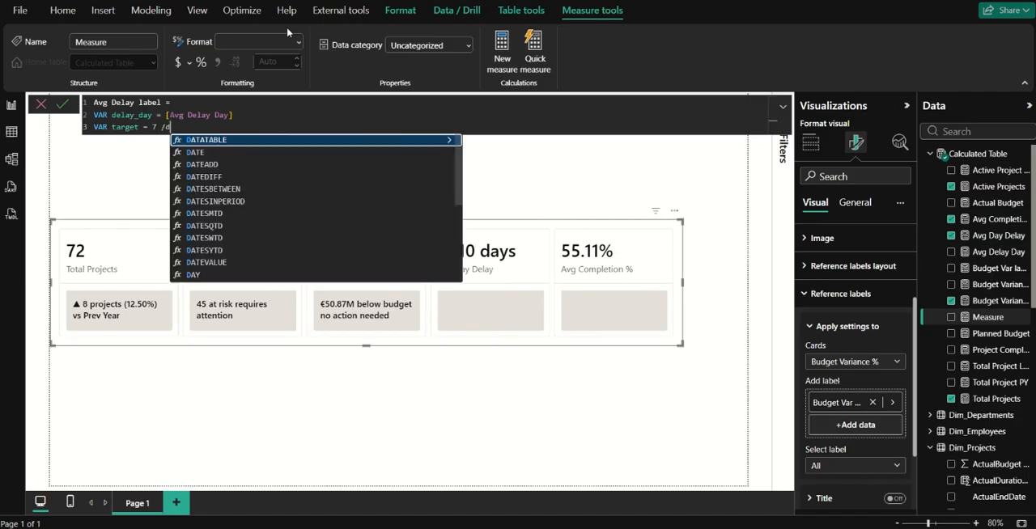
key("BackSpace")
type("/day")
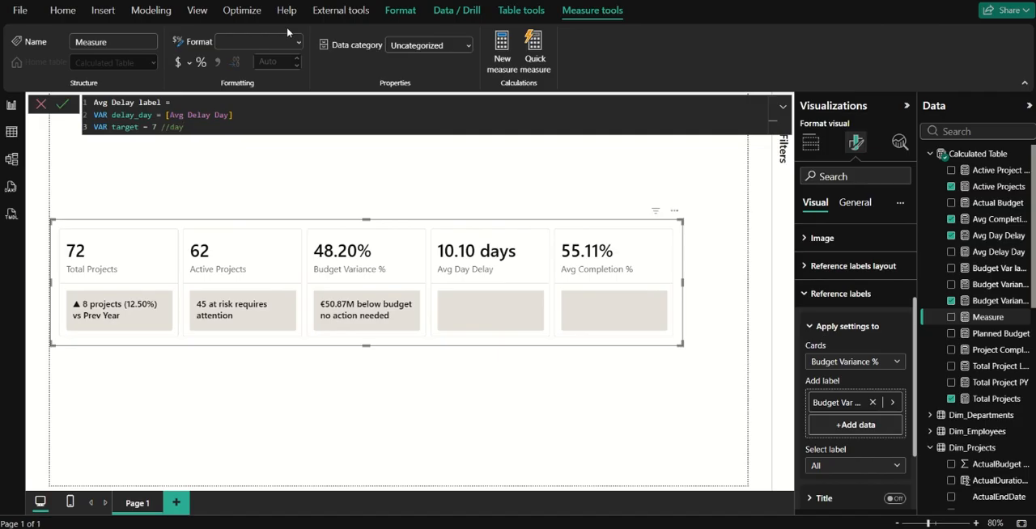
type("s based on organization standard")
key("shift+Return")
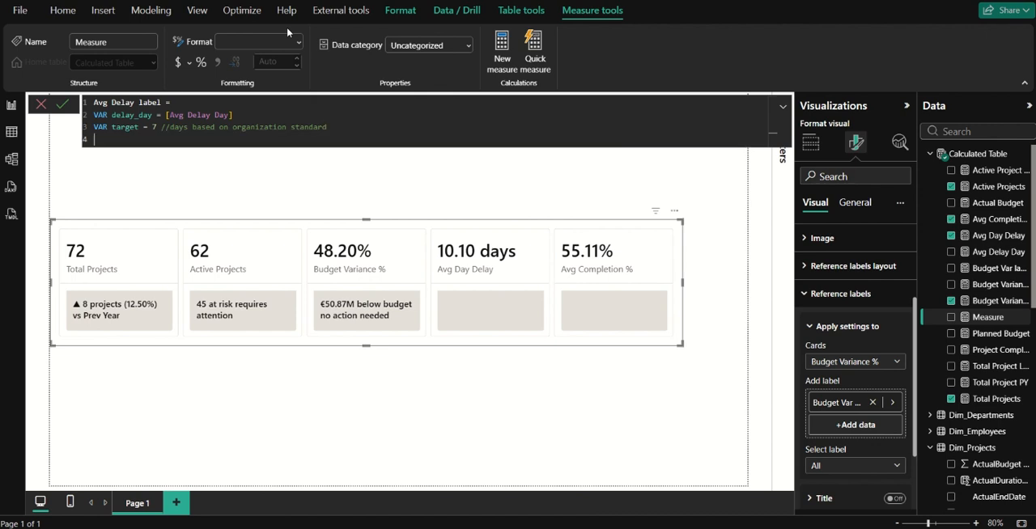
Declare a variable prev_yr and begin its CALCULATE expression with delay_day as the expression.
type("var")
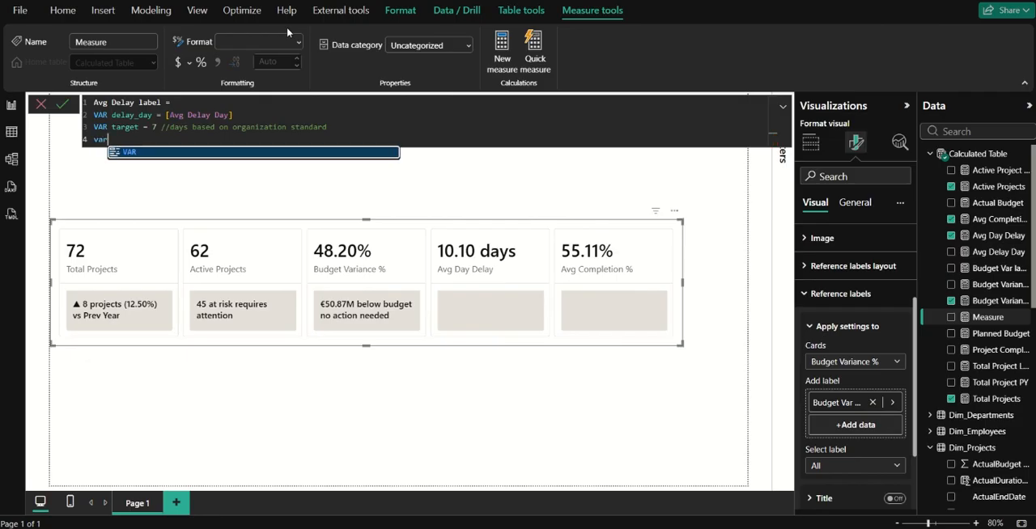
key("Tab")
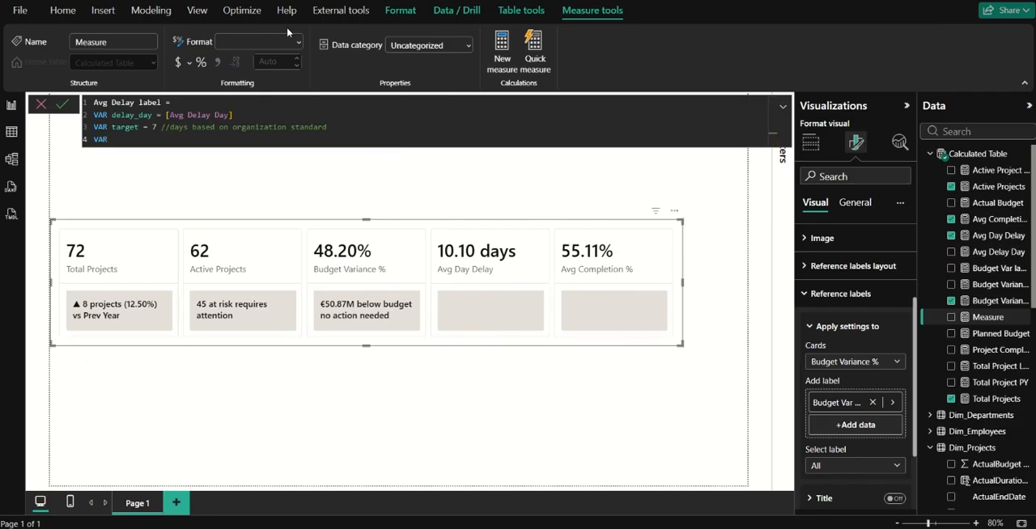
type("prev_yr = cal")
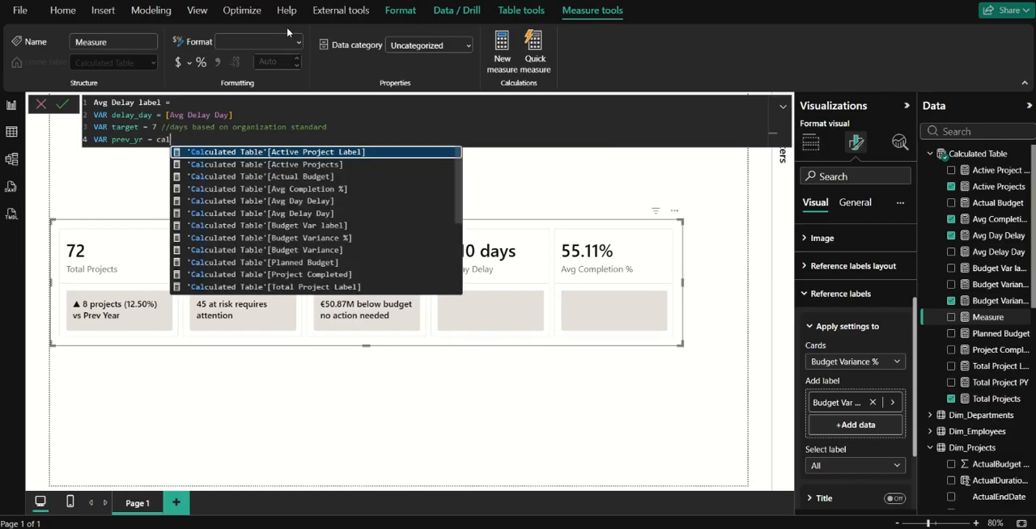
type("culate")
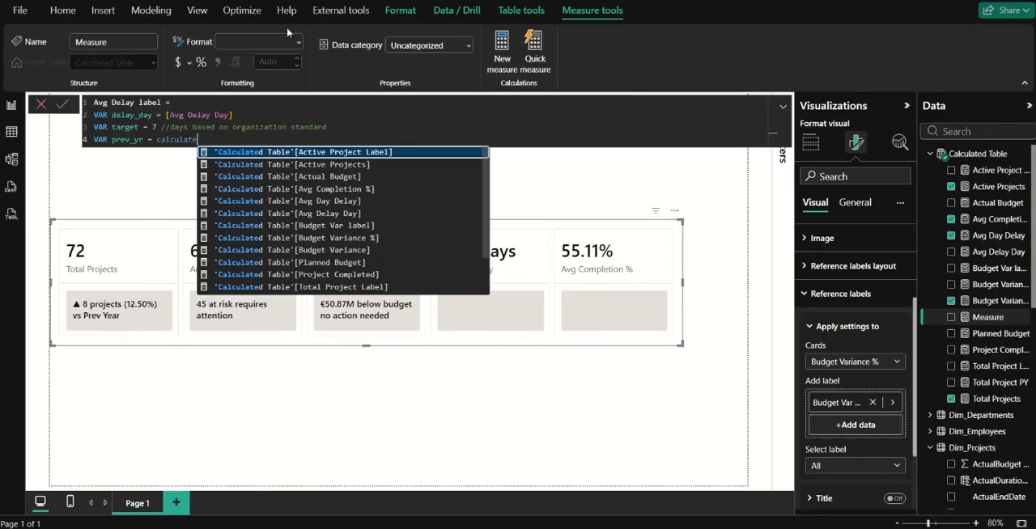
type("(d")
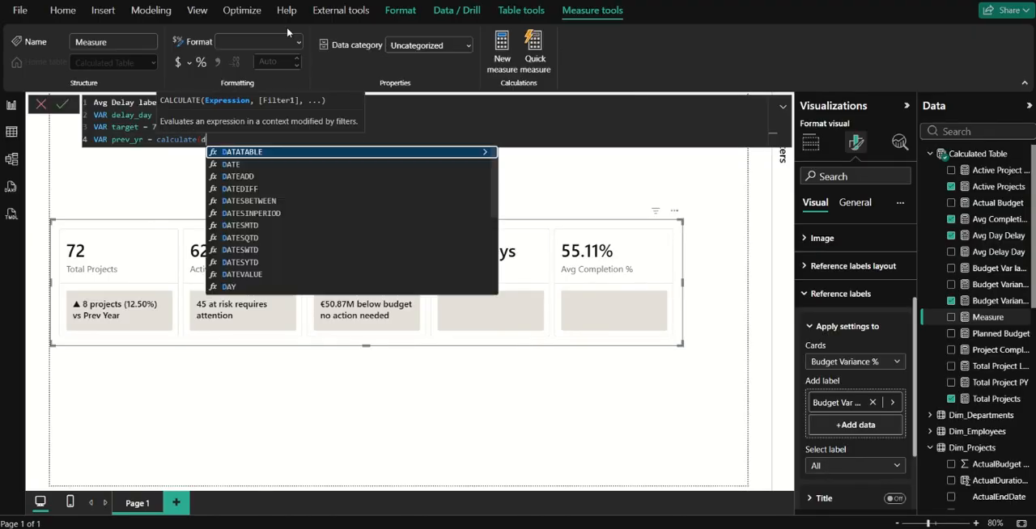
type("el")
key("Tab")
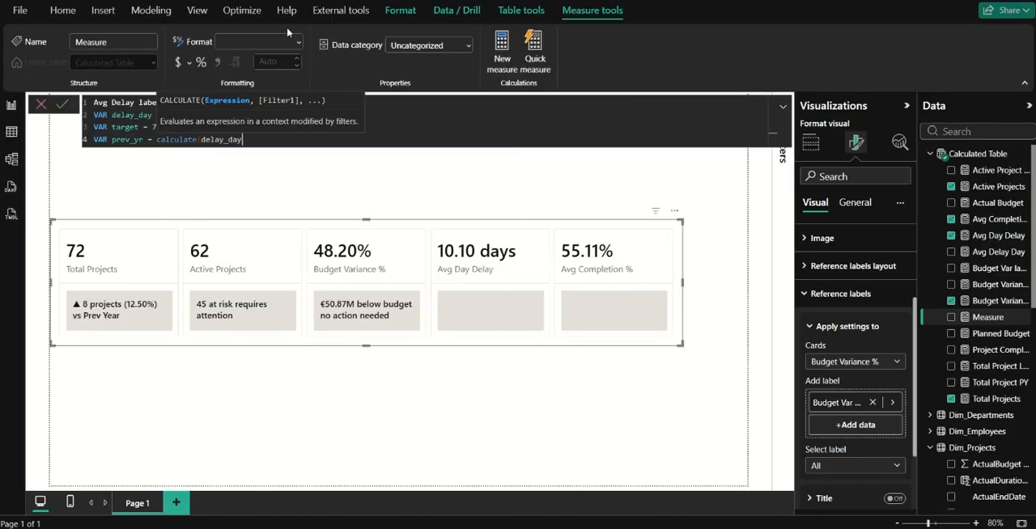
Add DATEADD(DimCalender[Date], -1, YEAR) as the filter argument of the prev_yr CALCULATE expression.
type(", date")
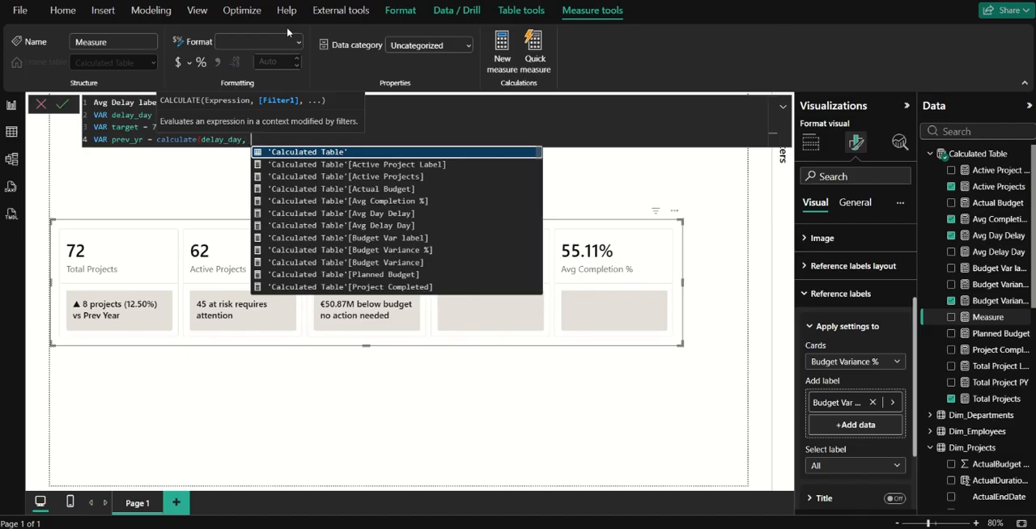
type("add")
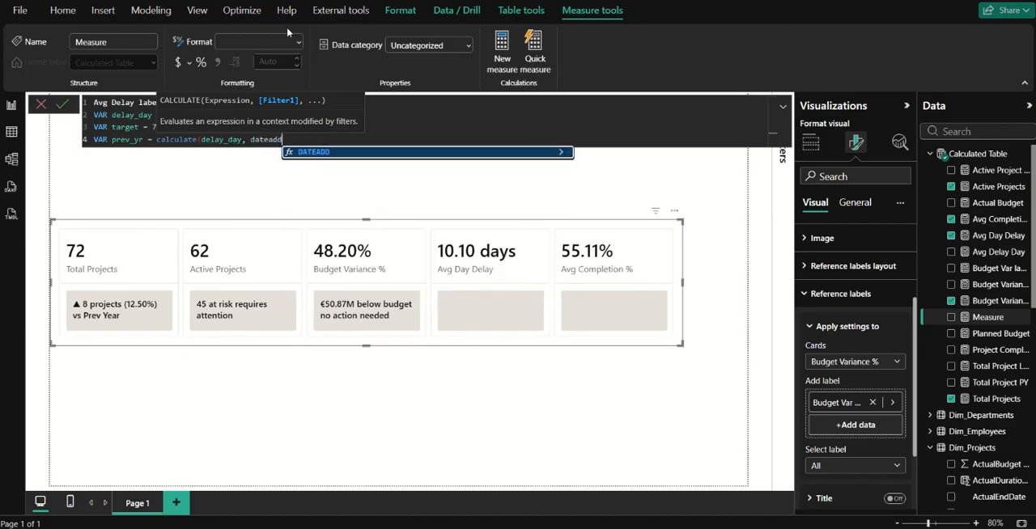
key("Tab")
type("date")
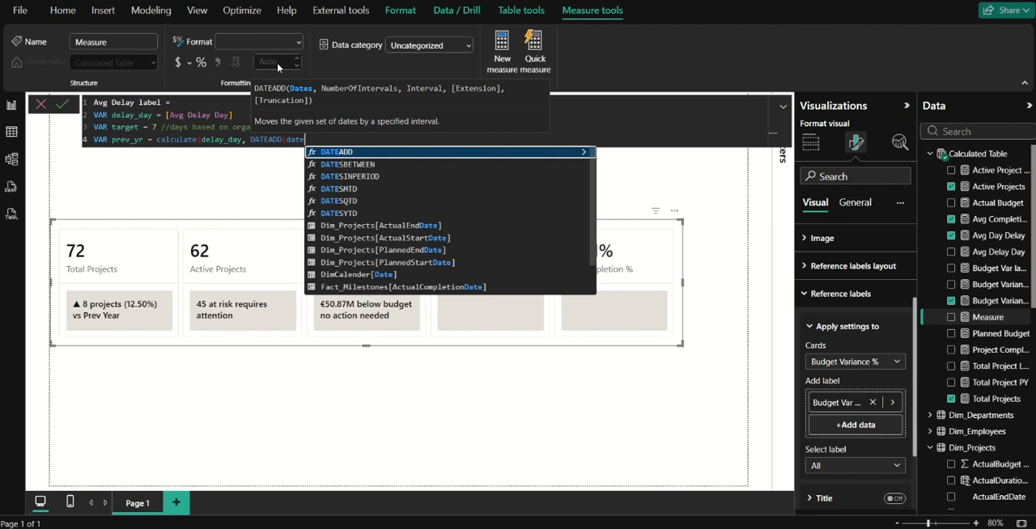
left_click(394, 274)
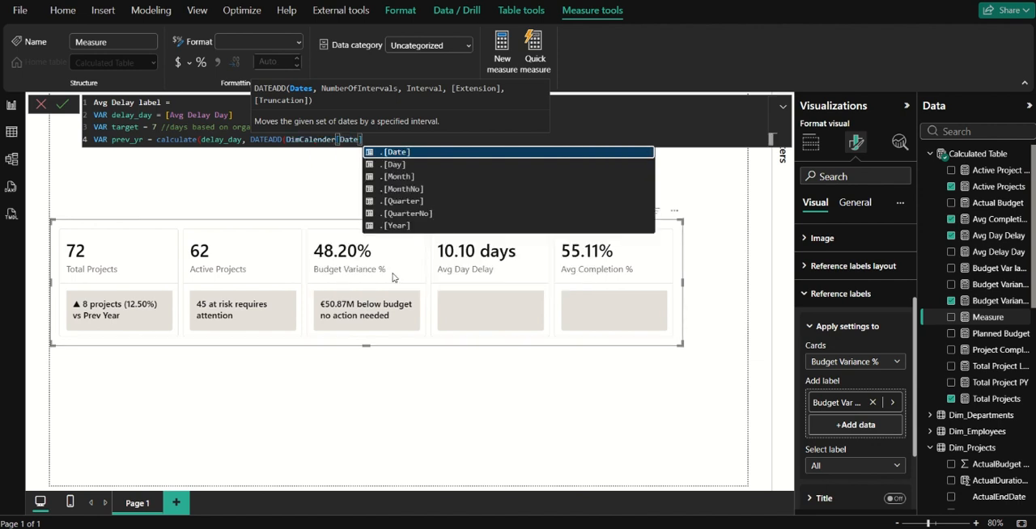
type(", ")
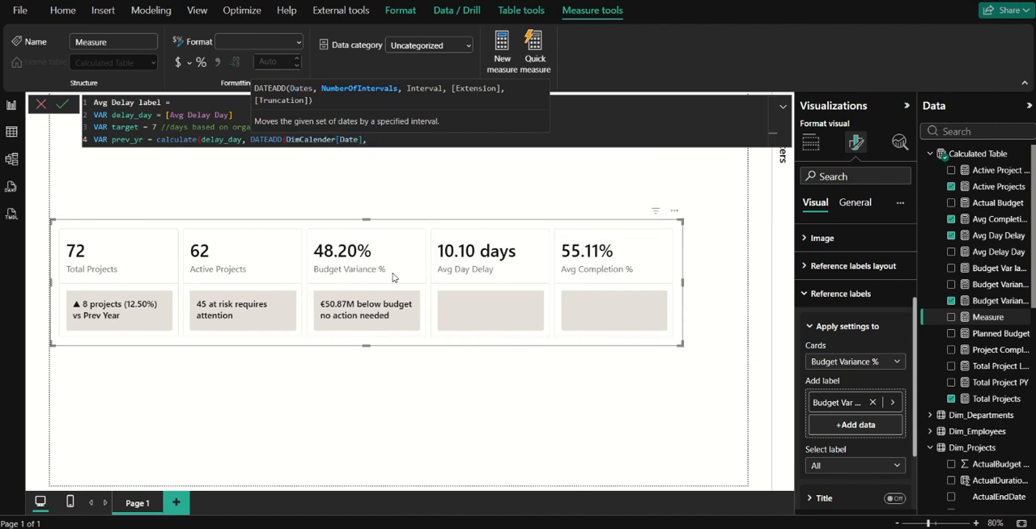
type("-1,")
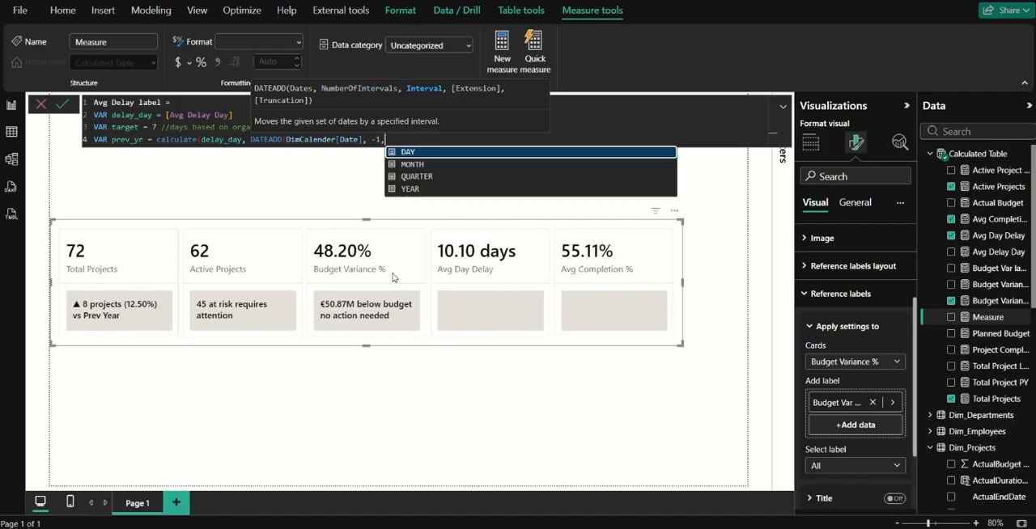
type(" YEAR")
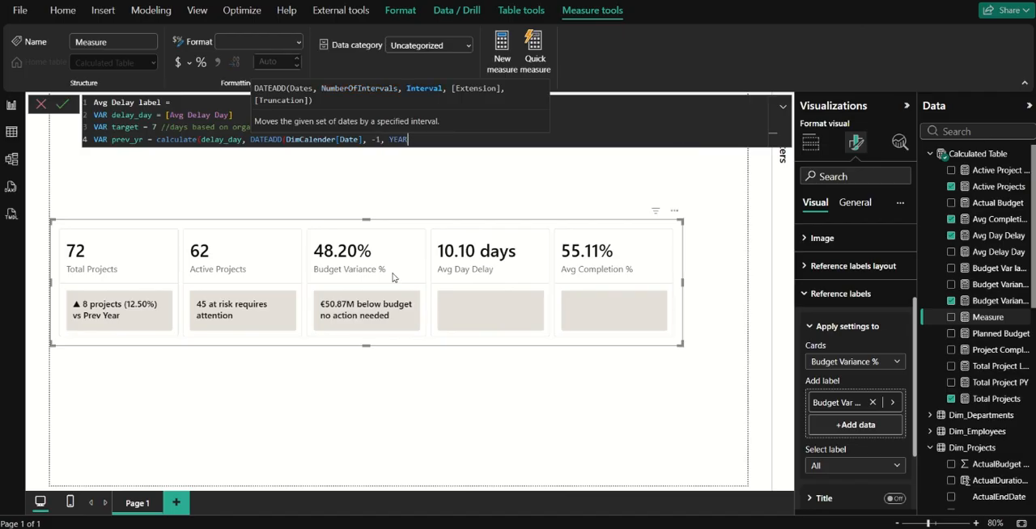
type(")")
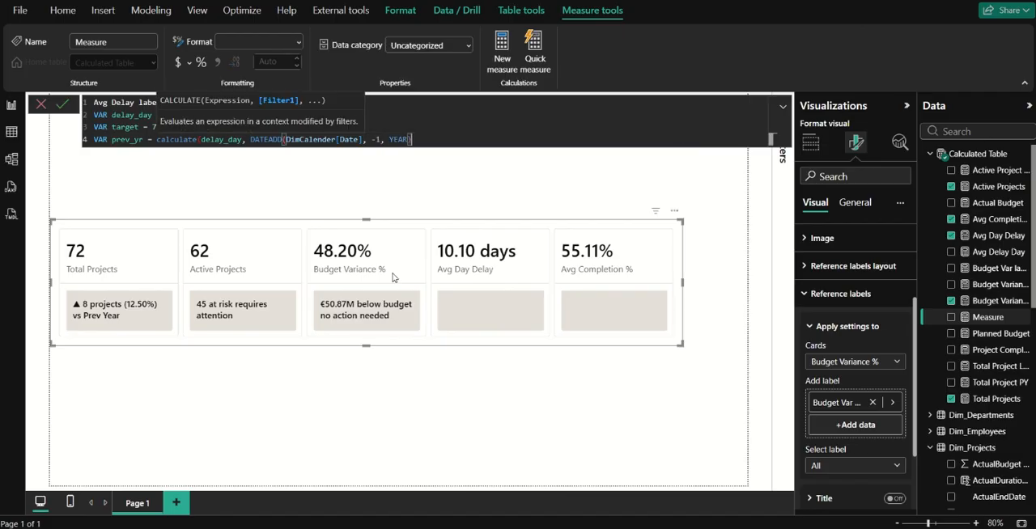
Add the missing closing parenthesis to the CALCULATE expression of the prev_yr variable.
key("shift+Return")
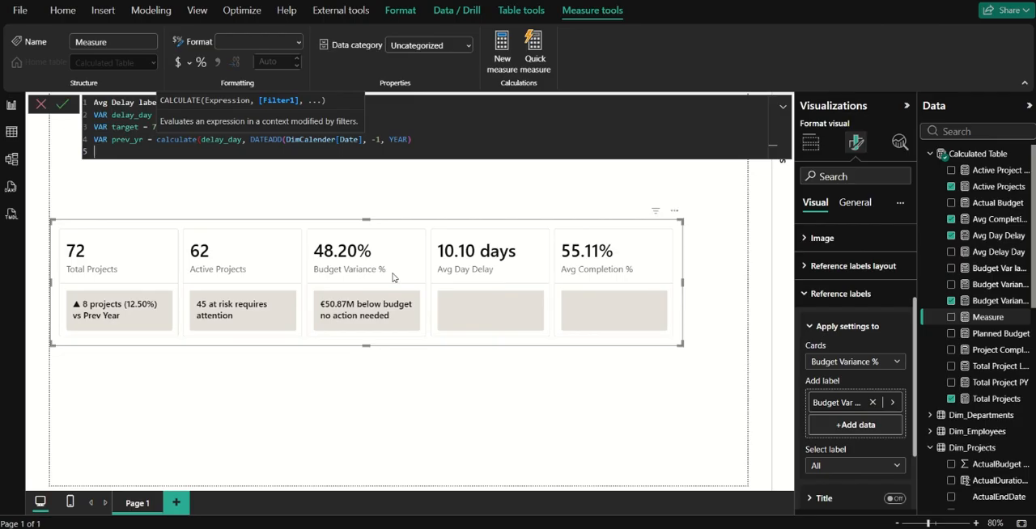
type("var")
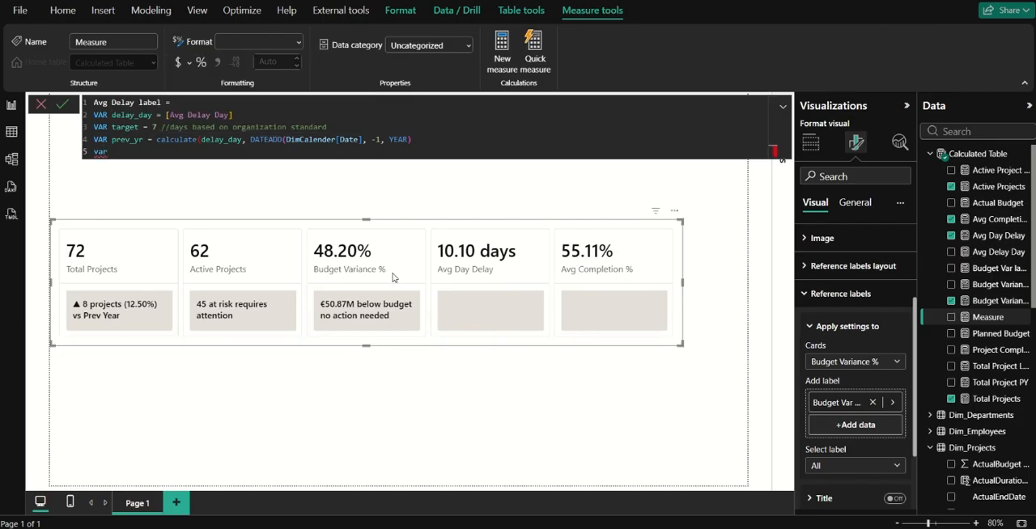
key("BackSpace")
key("BackSpace")
key("BackSpace")
key("Up")
key("End")
type(")")
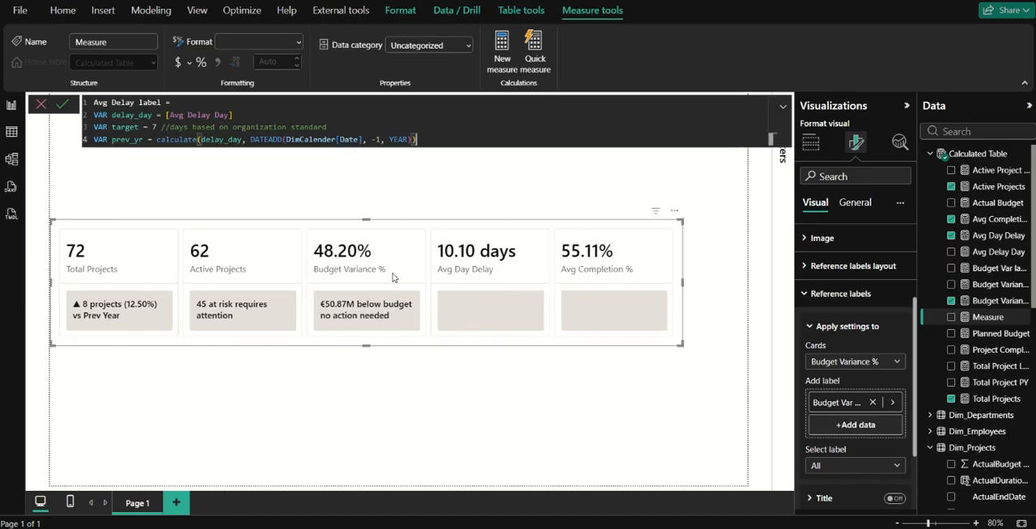
Declare a variable performance equal to target - delay_day.
key("Down")
type("VAR")
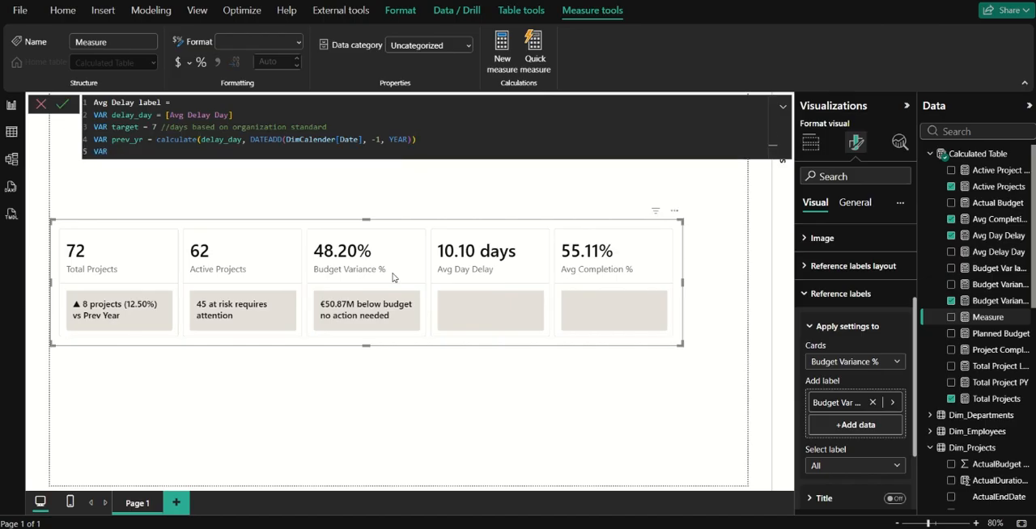
type(" performance = target - delay_day")
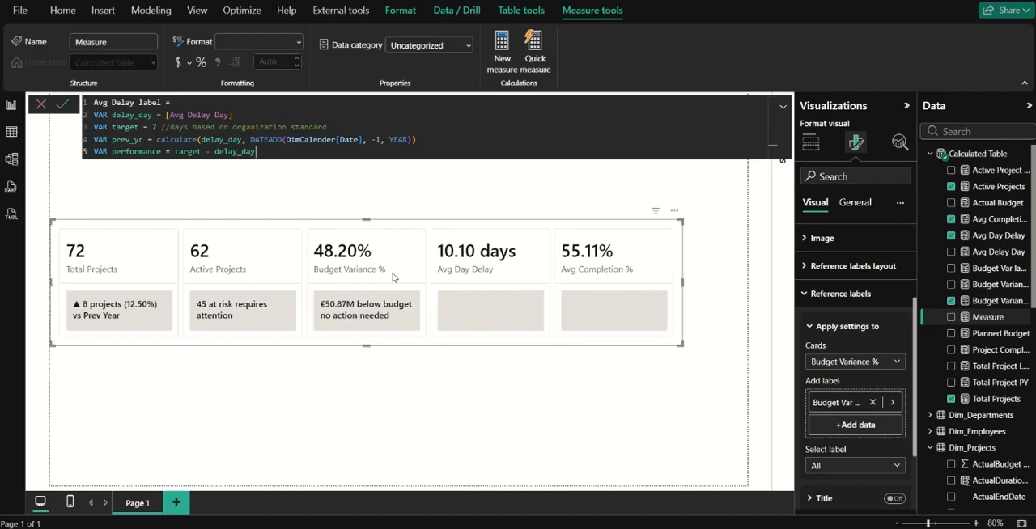
Declare a variable YoYchange and begin its expression with the DIVIDE function.
key("shift+Return")
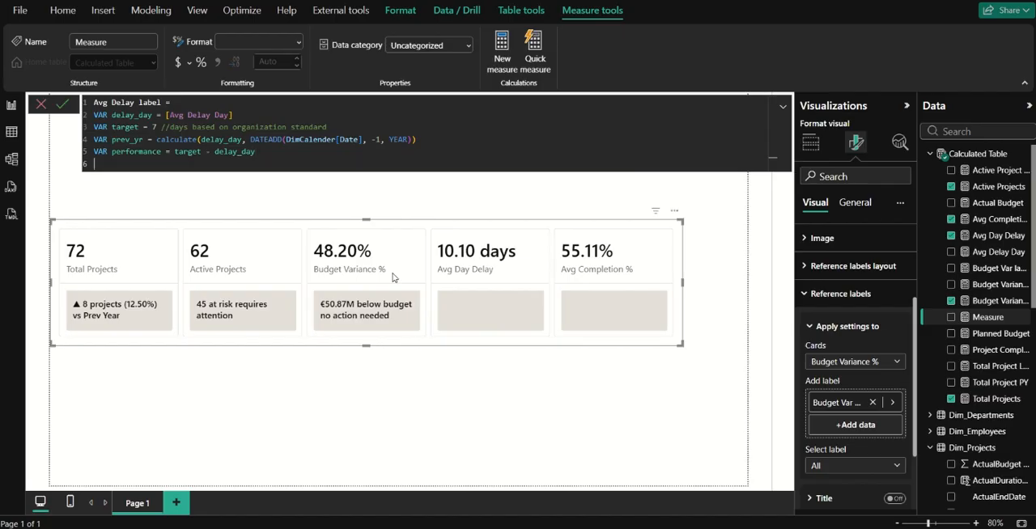
type("var change =")
key("ctrl+Left")
key("ctrl+Left")
type("YoY")
key("End")
type("di")
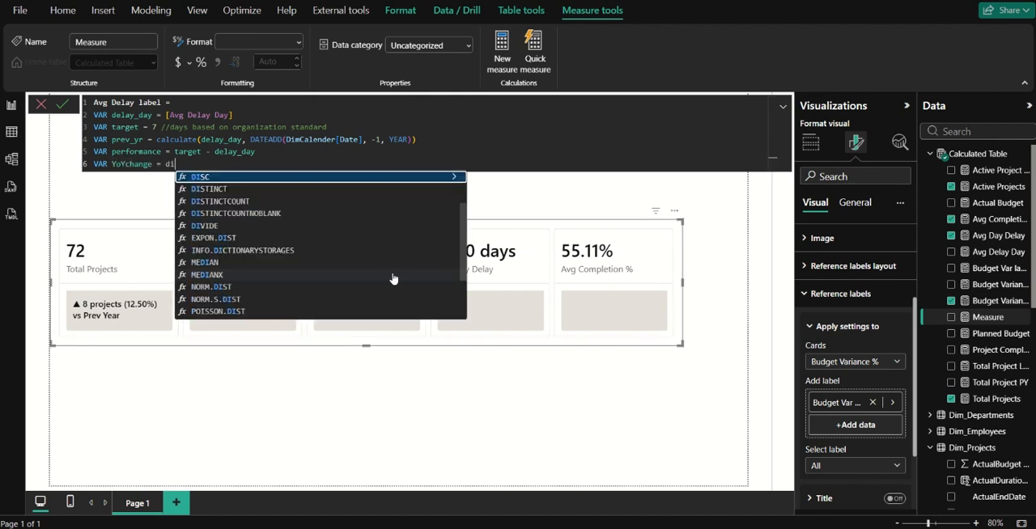
type("vi")
key("Tab")
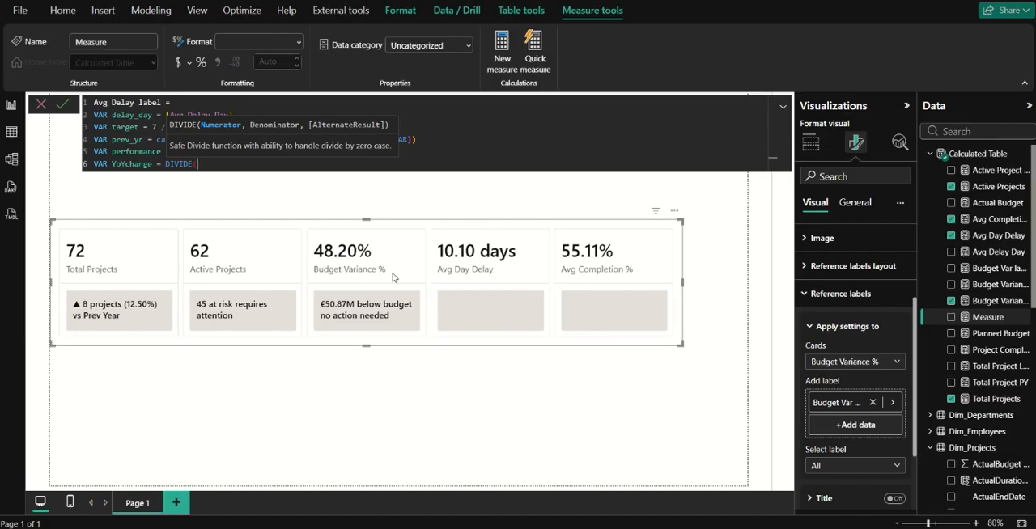
Complete the DIVIDE function with delay_day - prev_yr as numerator, prev_yr as denominator and 0 as alternate result.
type("dela")
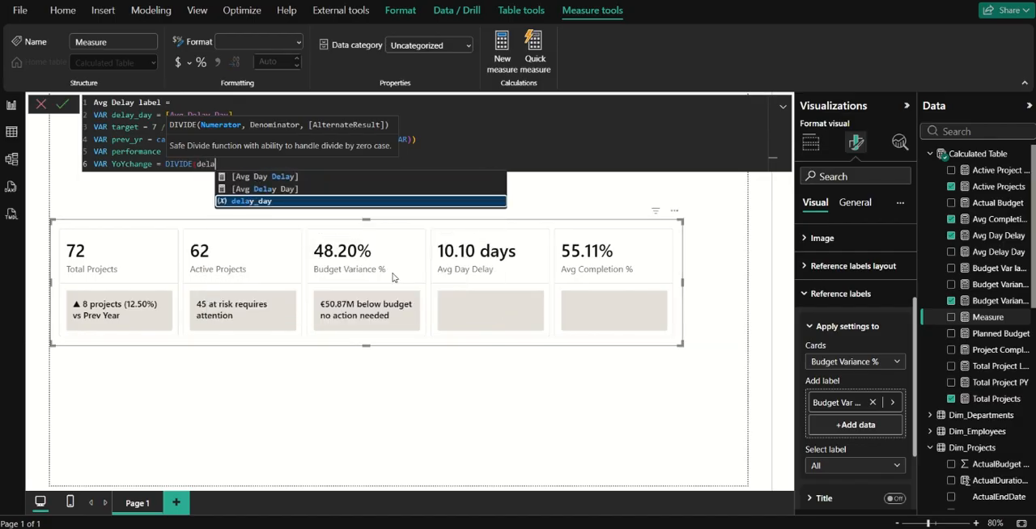
key("Tab")
type(",")
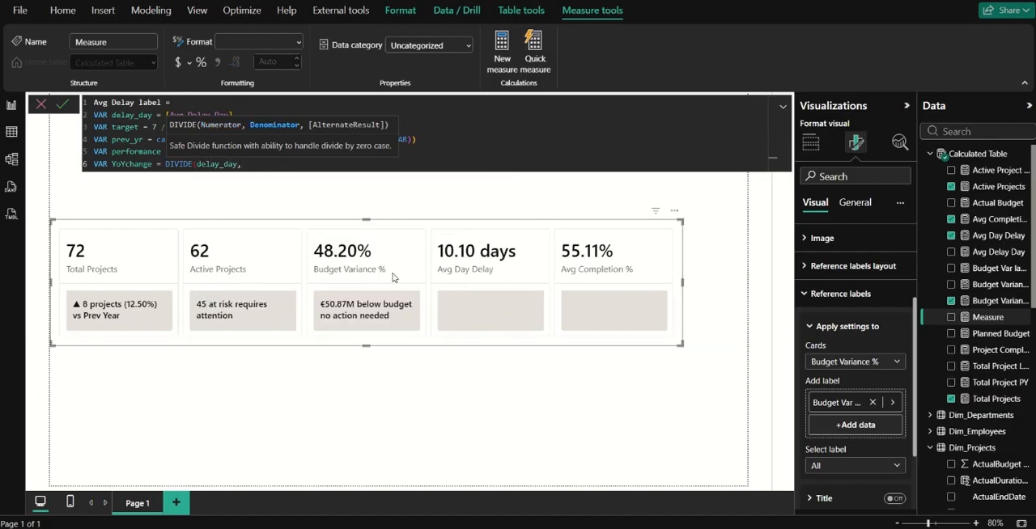
key("BackSpace")
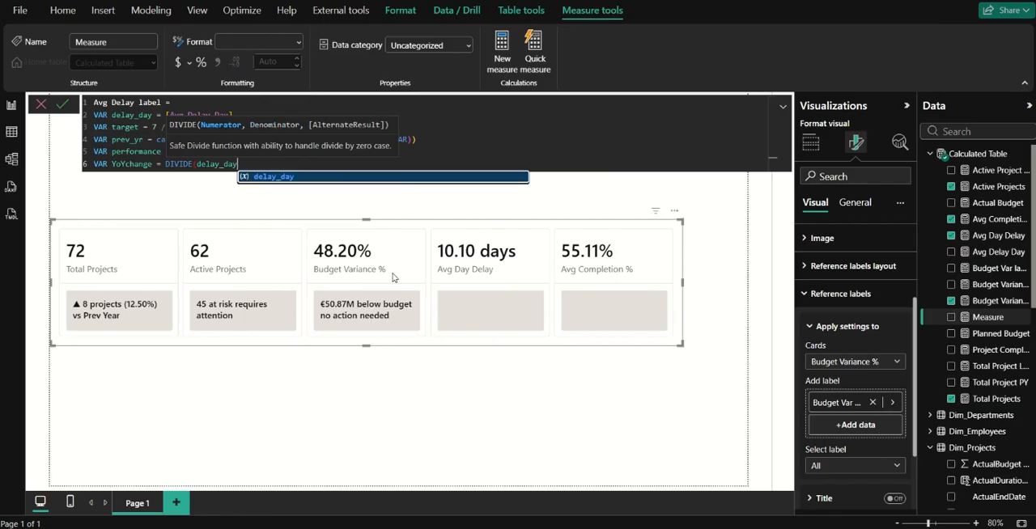
type("- pre")
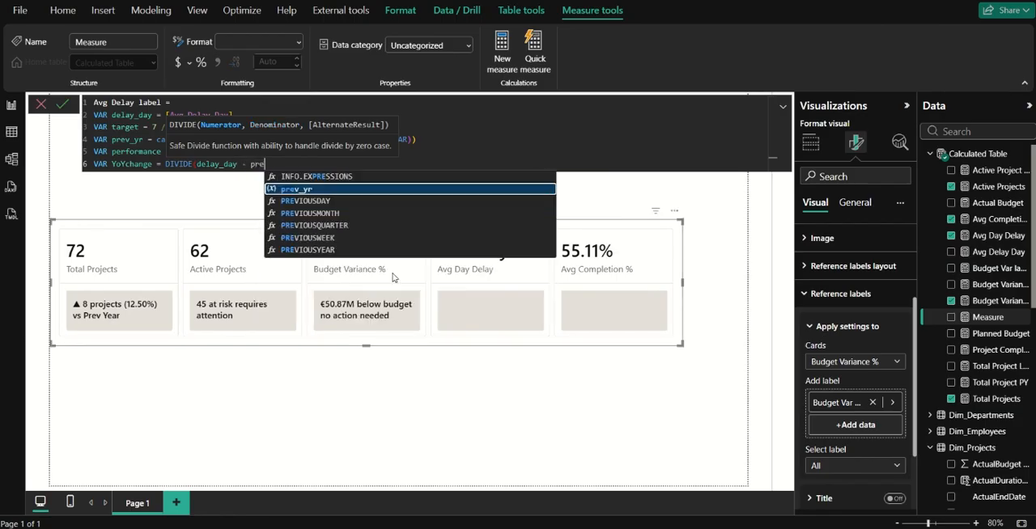
key("Tab")
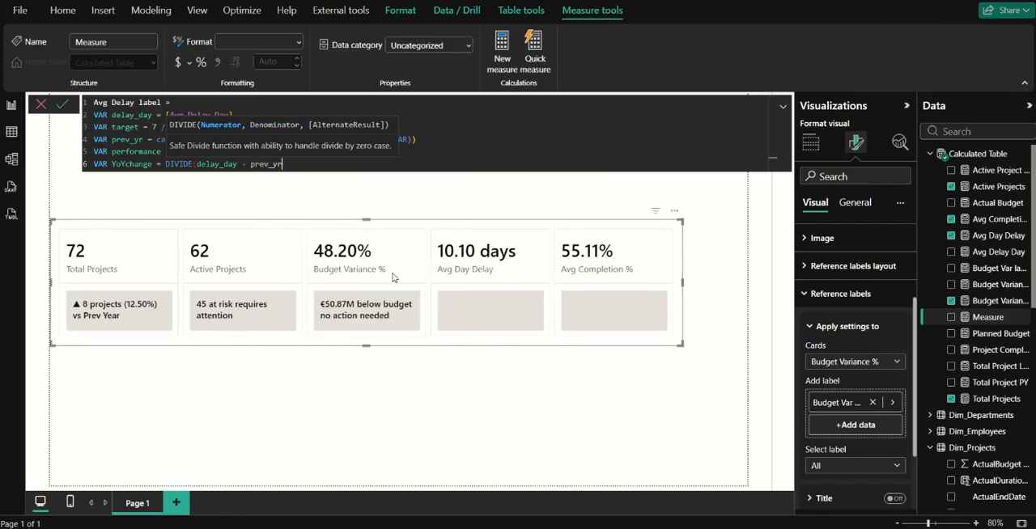
type(", pre")
key("Tab")
type(", 0)")
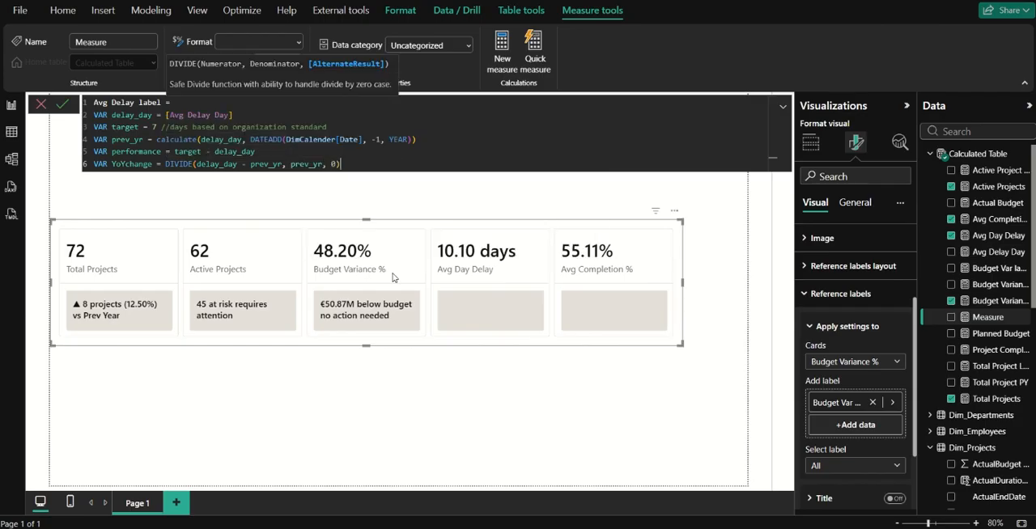
Declare a variable named delays_above_target on a new line, ready for its expression.
key("shift+Return")
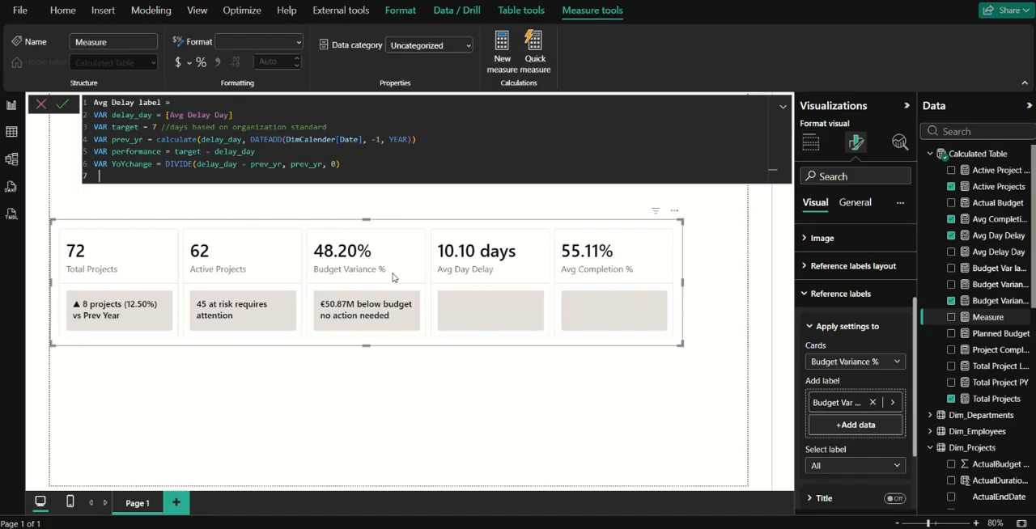
type("va")
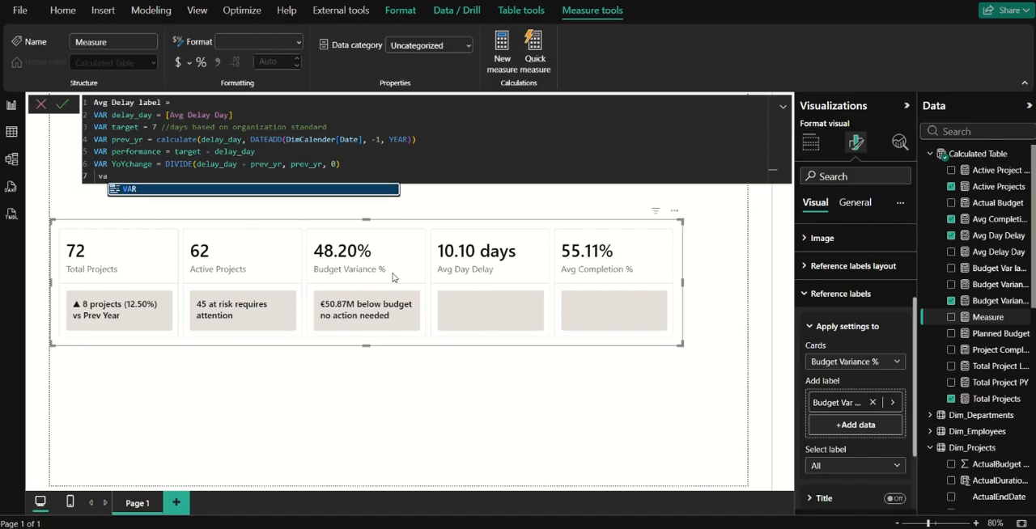
key("Tab")
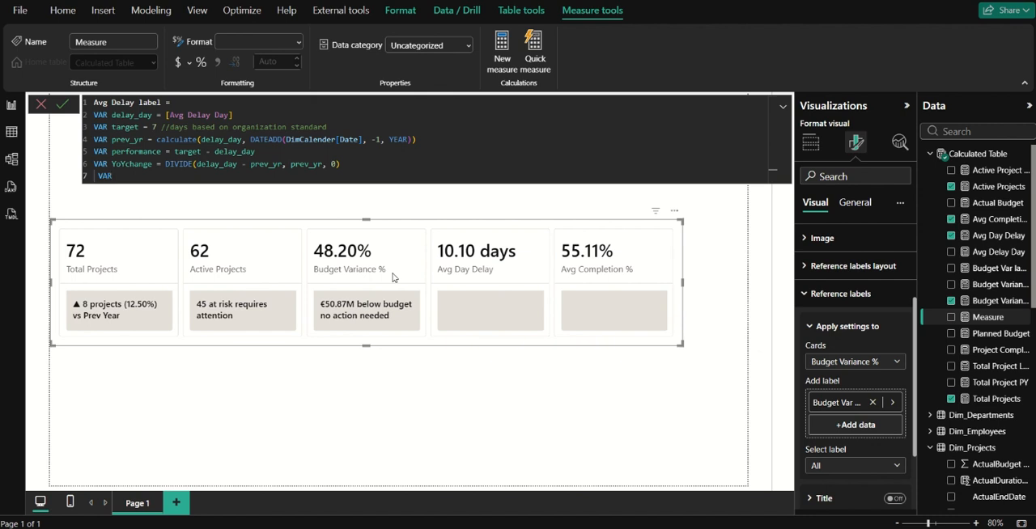
key("BackSpace")
key("BackSpace")
key("BackSpace")
key("BackSpace")
type("VAR")
key("Tab")
type("delays_above_target = '")
key("Tab")
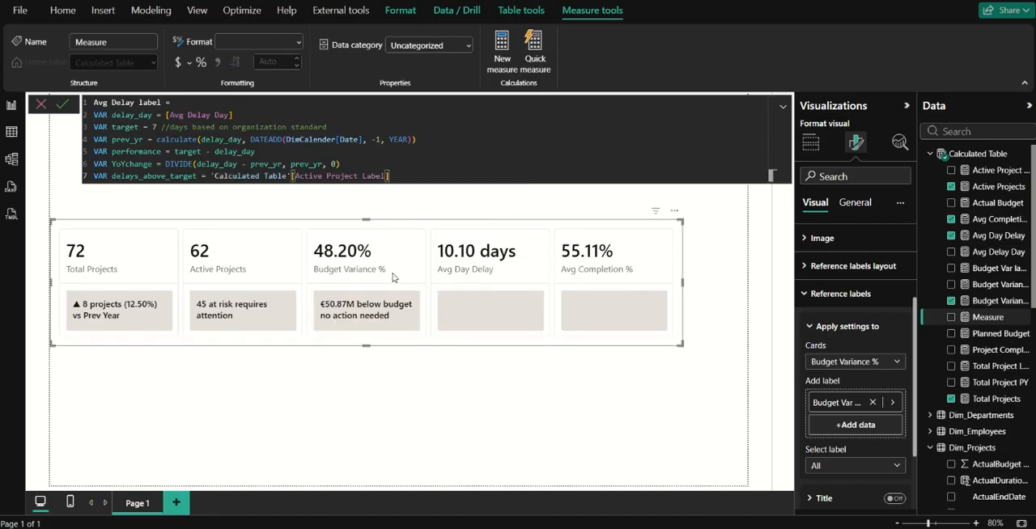
key("ctrl+z")
Begin the delays_above_target expression with CALCULATE and use the [Total Projects] measure as its first argument.
type("calc")
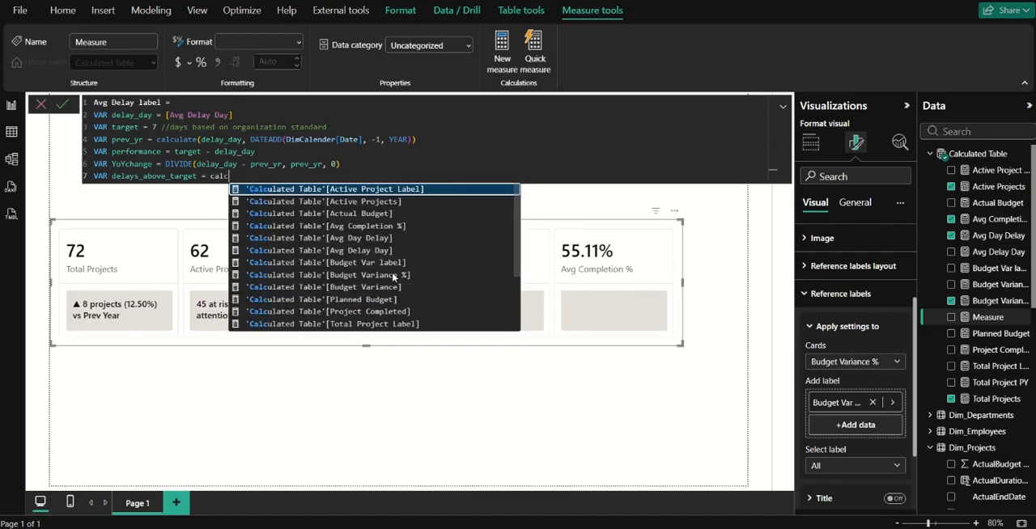
type("ulate")
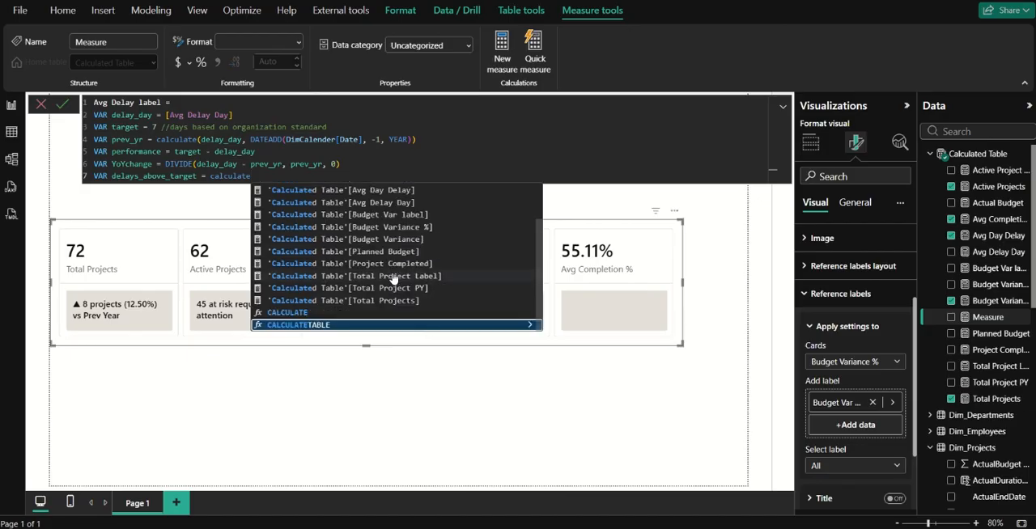
key("Up")
key("Tab")
type("to")
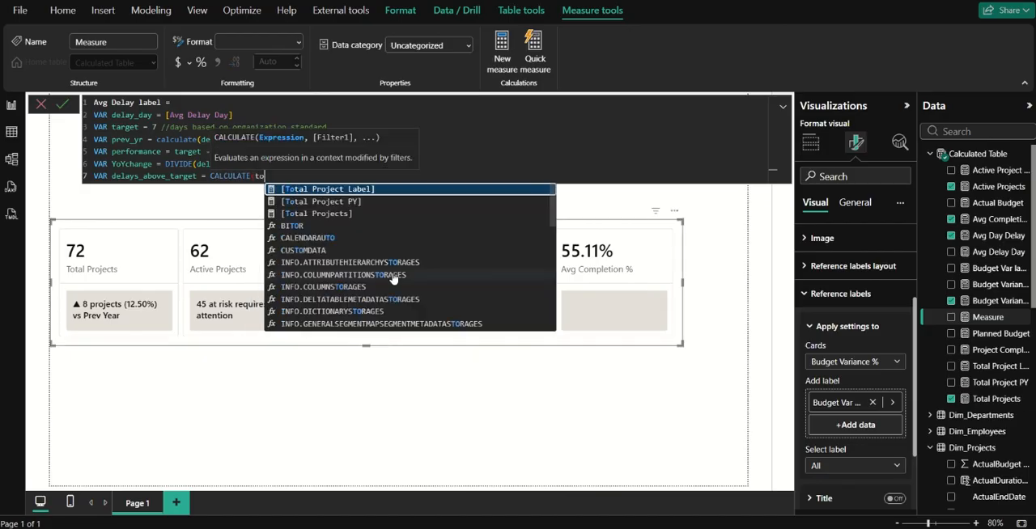
type("tal")
key("Down")
key("Down")
key("Down")
key("Up")
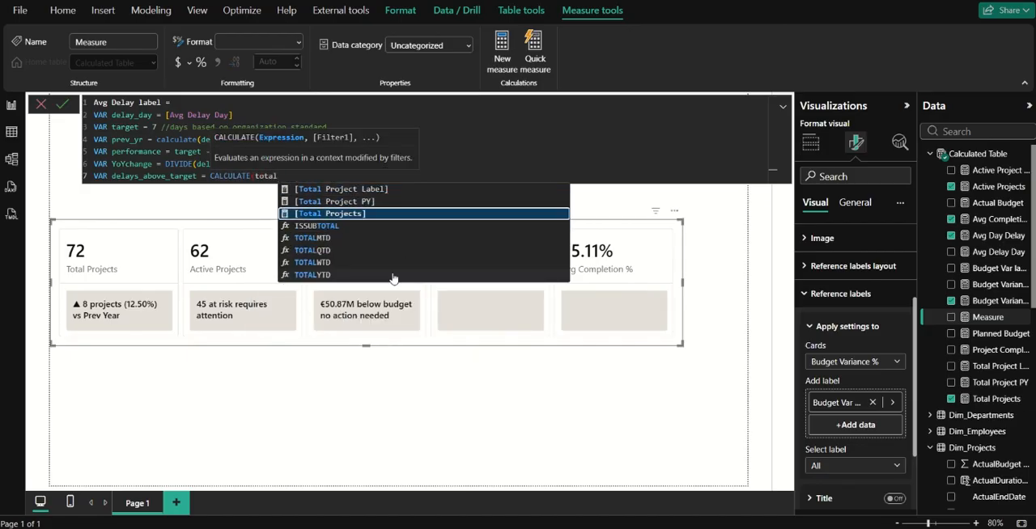
key("Tab")
type(", ")
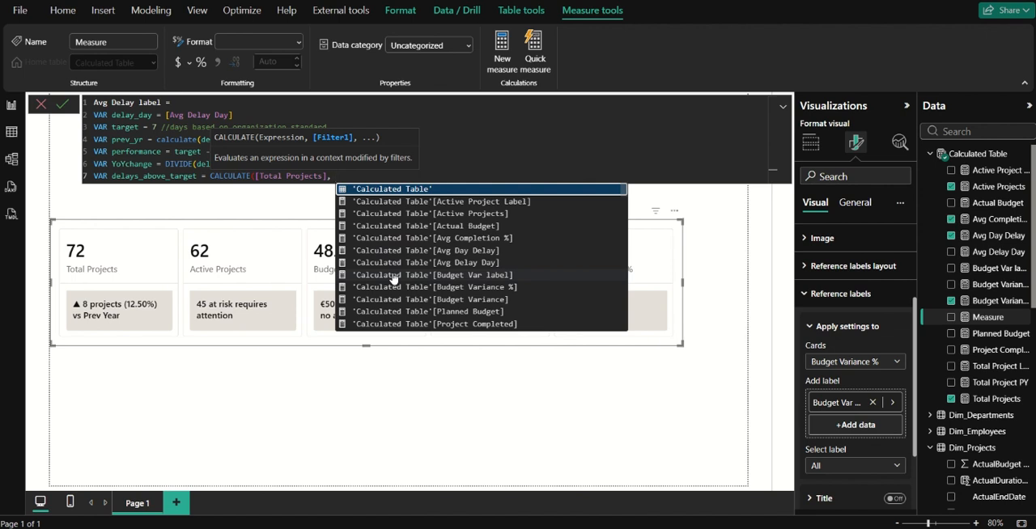
type("days")
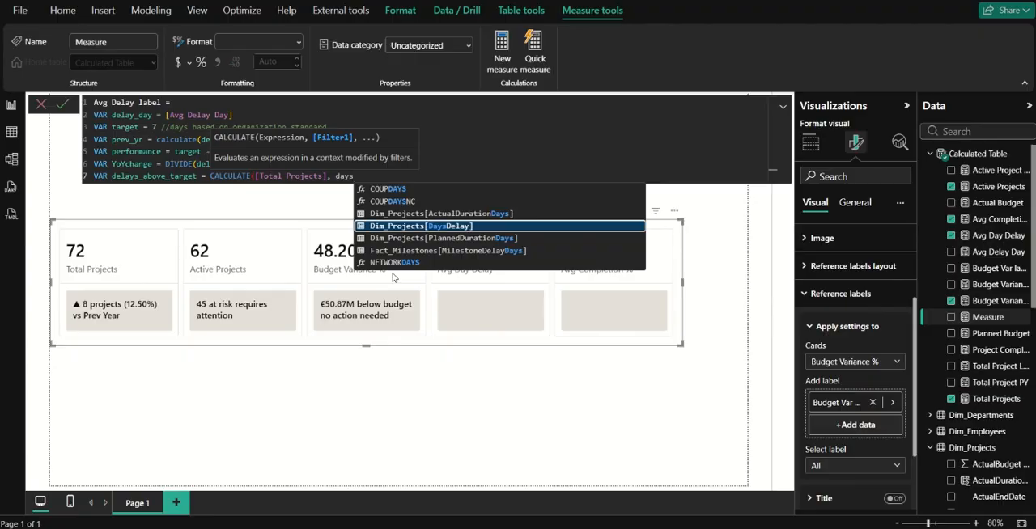
Filter the delays_above_target calculation to Dim_Projects[DaysDelay] > 7 and close the expression.
key("Tab")
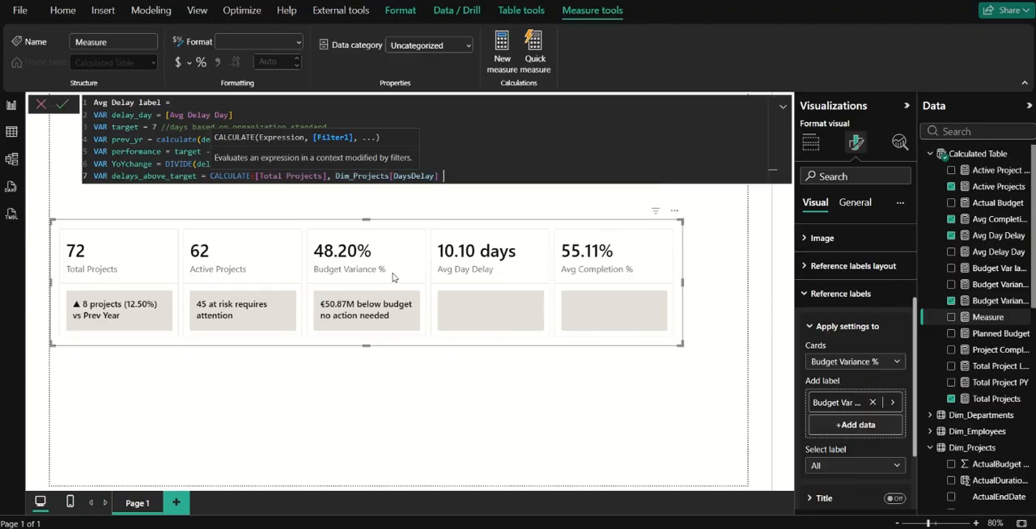
type("> 7)")
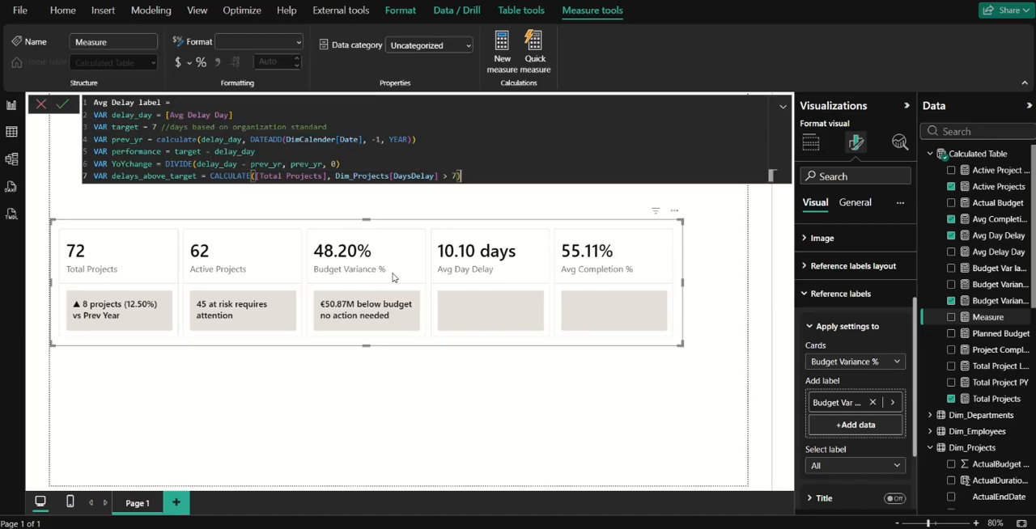
key("shift+Return")
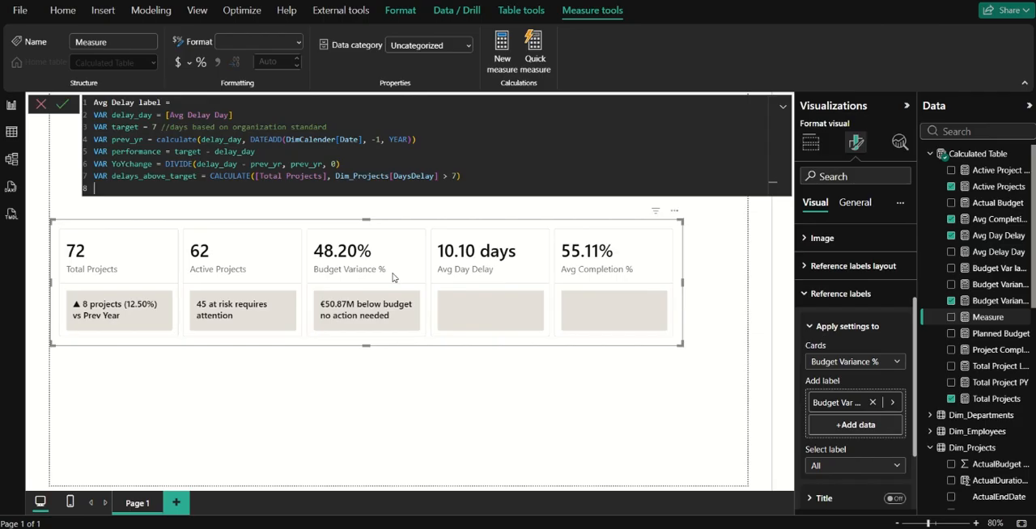
type("VAR de")
type("lay_tex")
type("t =")
key("BackSpace")
key("BackSpace")
key("BackSpace")
key("BackSpace")
key("BackSpace")
key("BackSpace")
key("BackSpace")
key("BackSpace")
key("BackSpace")
key("BackSpace")
key("BackSpace")
key("BackSpace")
key("BackSpace")
key("BackSpace")
key("BackSpace")
key("BackSpace")
key("BackSpace")
Declare a variable delay_check whose IF expression returns 0 when delays_above_target <= 0.
type("VAR delay_check = IF(d")
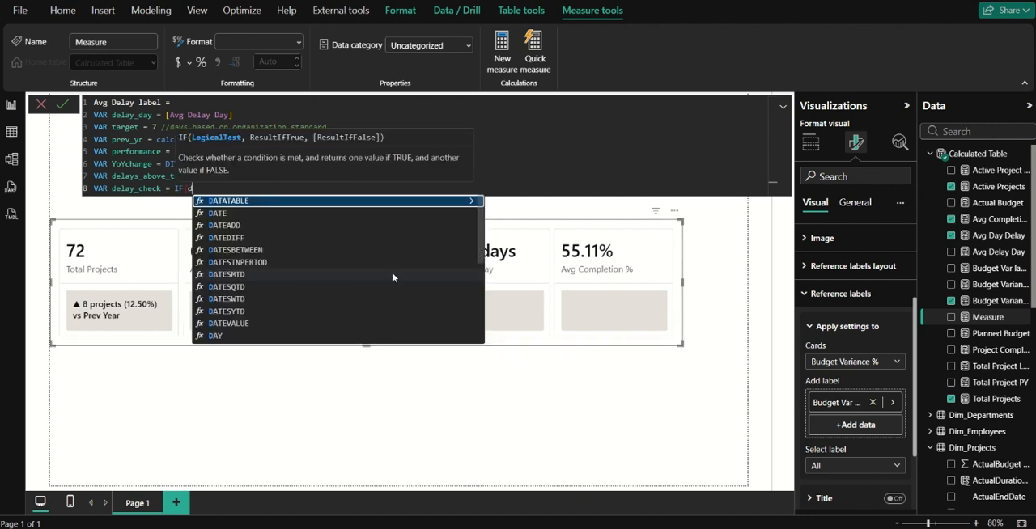
type("elays")
key("Tab")
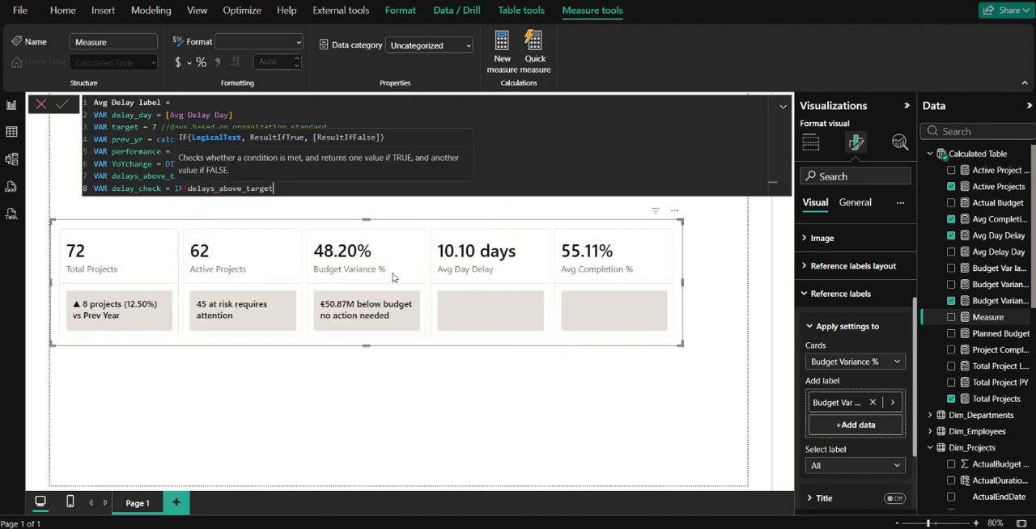
type("<= 0, 0,")
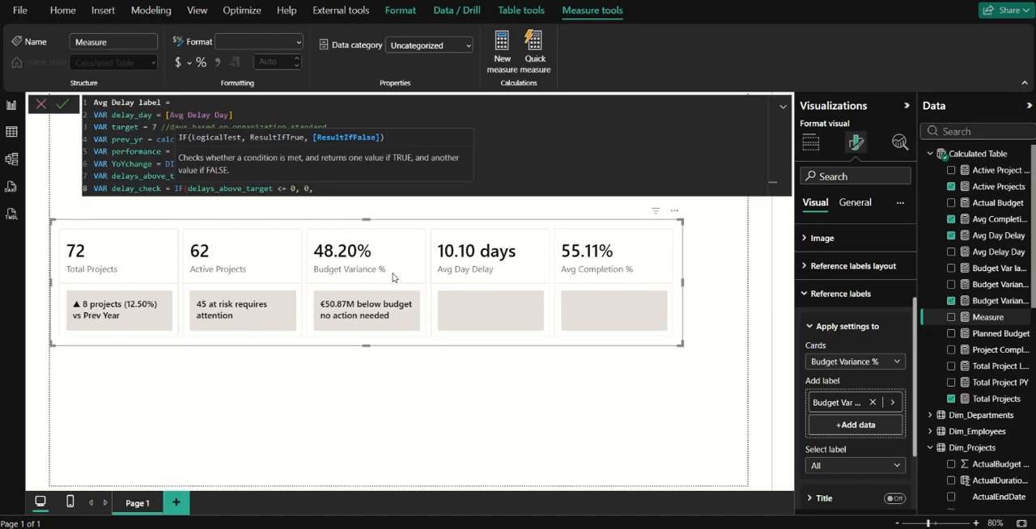
type("delay")
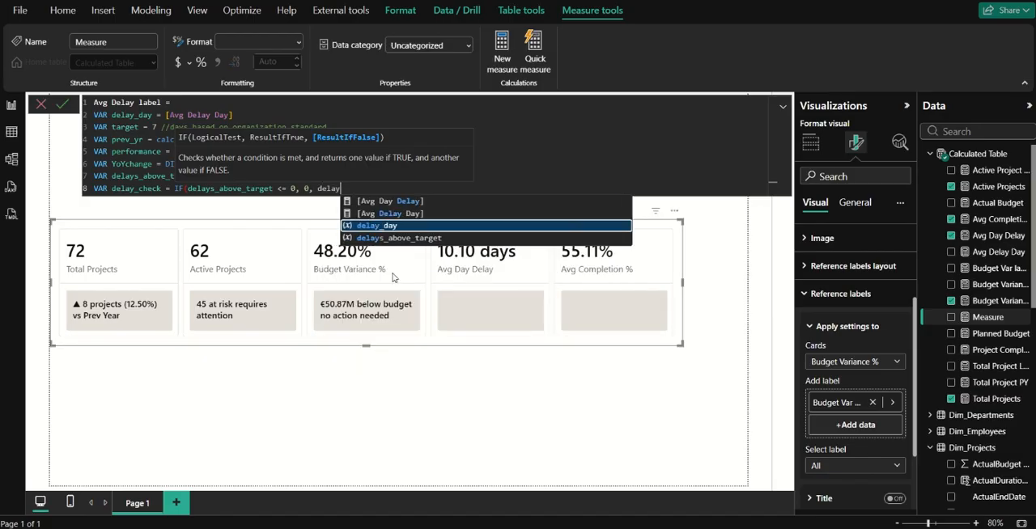
key("Down")
key("Down")
key("Tab")
key("ctrl+z")
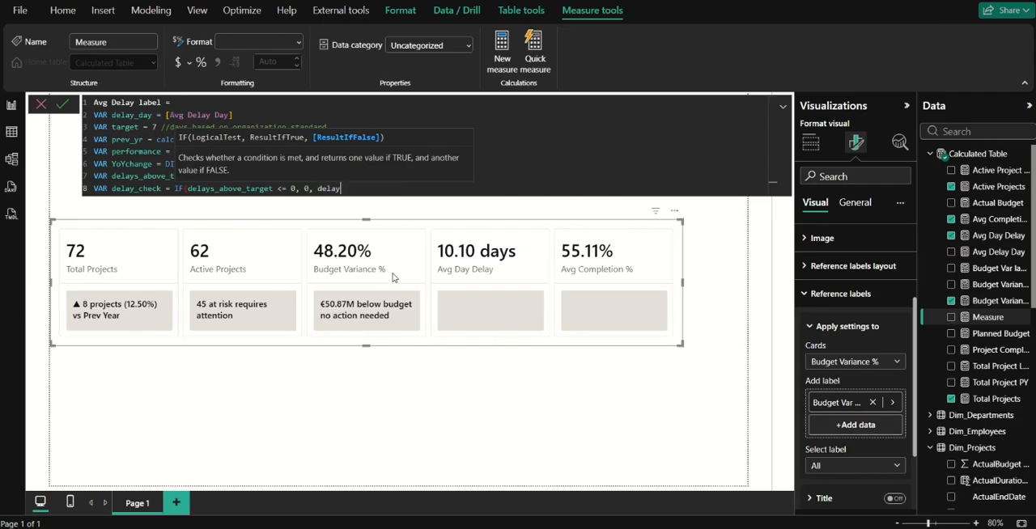
type("_a")
key("BackSpace")
key("BackSpace")
key("BackSpace")
key("BackSpace")
key("BackSpace")
key("BackSpace")
key("BackSpace")
key("BackSpace")
Complete delay_check's IF function with delays_above_target as the false result and start a new line.
type("delays_above_target)")
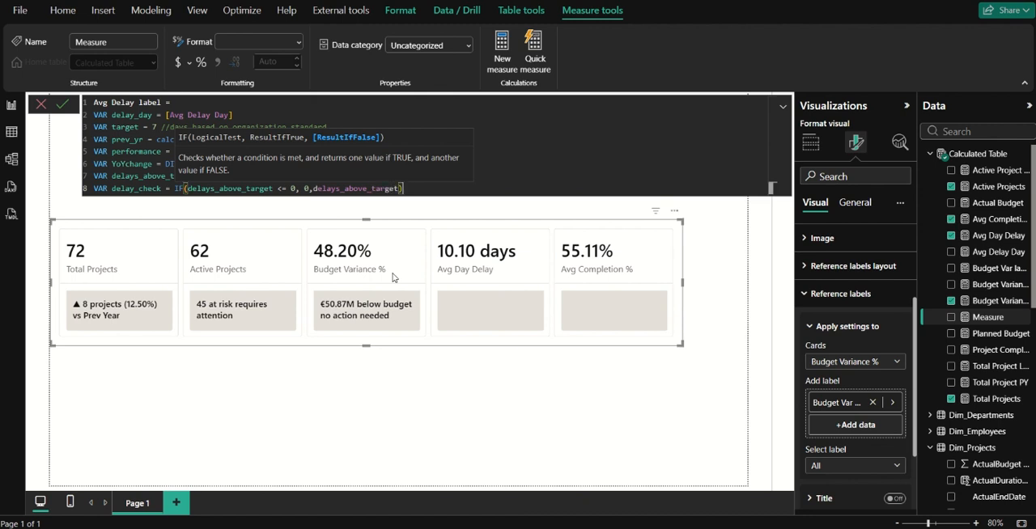
key("Return")
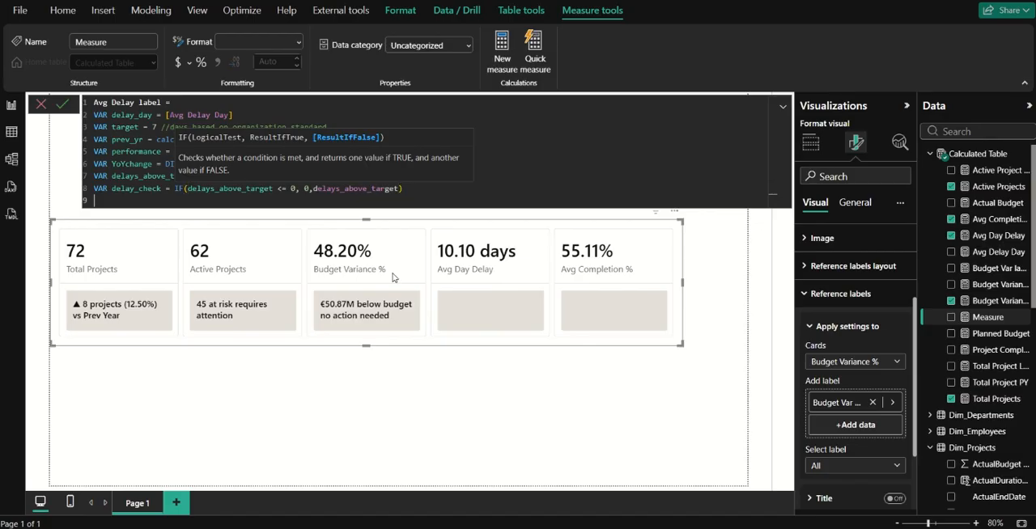
key("Return")
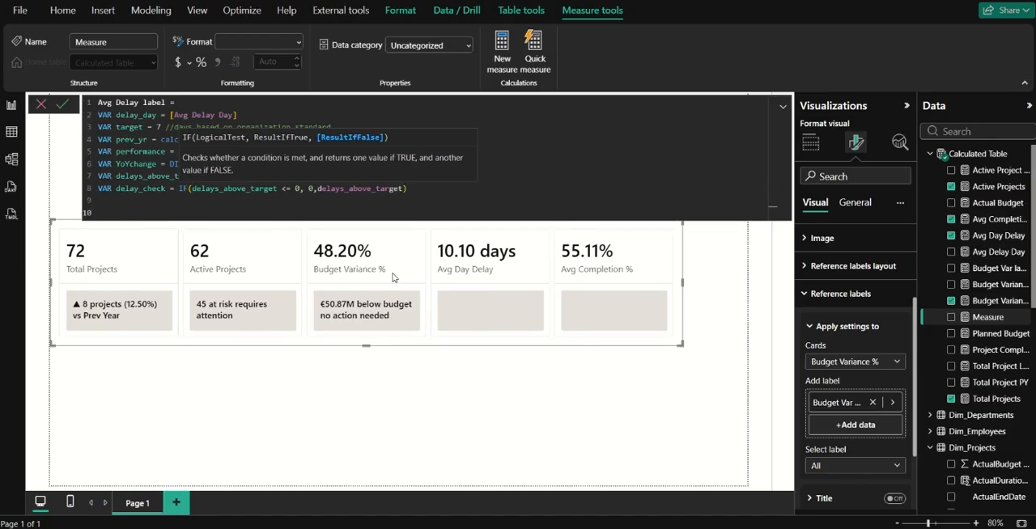
type("var")
key("BackSpace")
key("BackSpace")
key("BackSpace")
key("BackSpace")
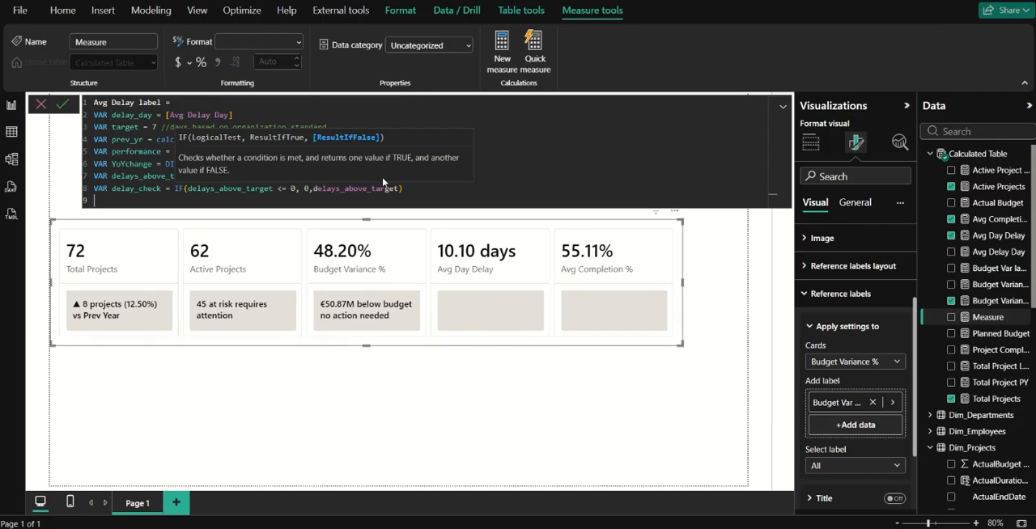
left_click(550, 163)
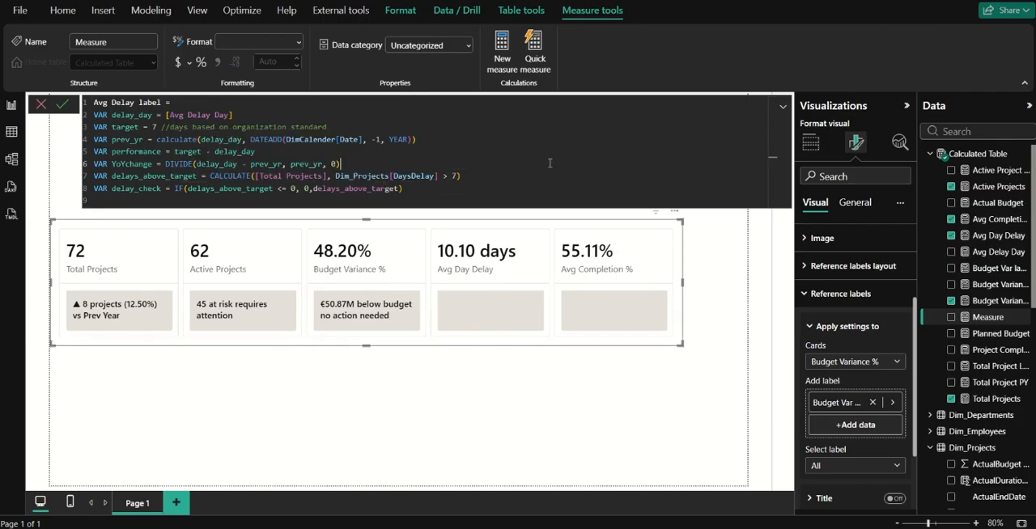
Add a RETURN statement below the variable declarations, leaving a blank line between them, and start its expression line.
left_click(103, 196)
key("Return")
type("RETURN")
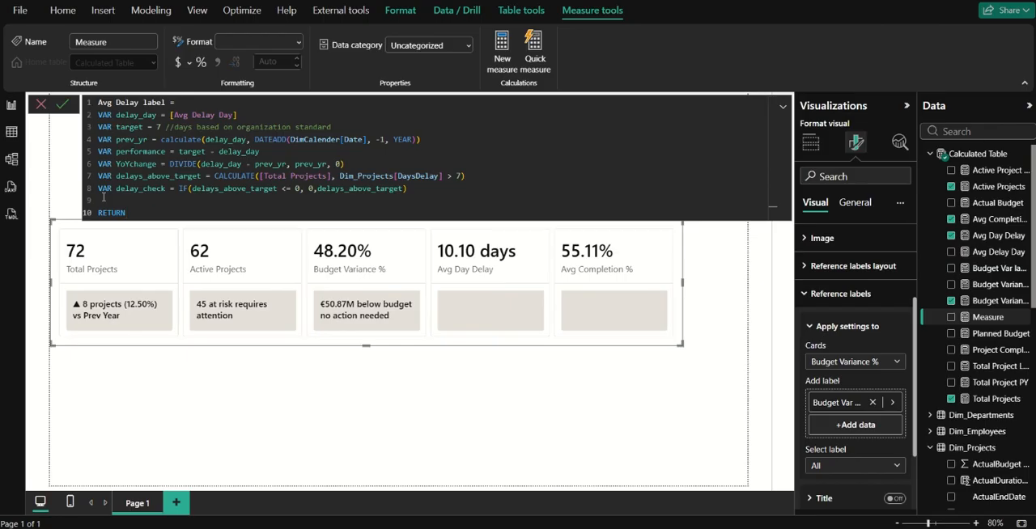
key("Return")
Return the text "Target: " joined to the target variable and commit the Avg Delay label measure.
type("\"")
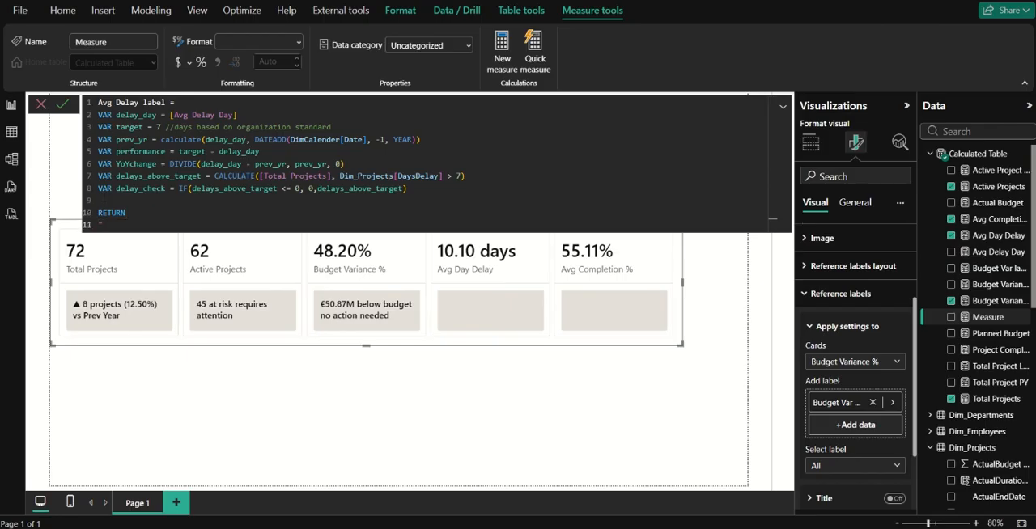
type("Target: \" & ra")
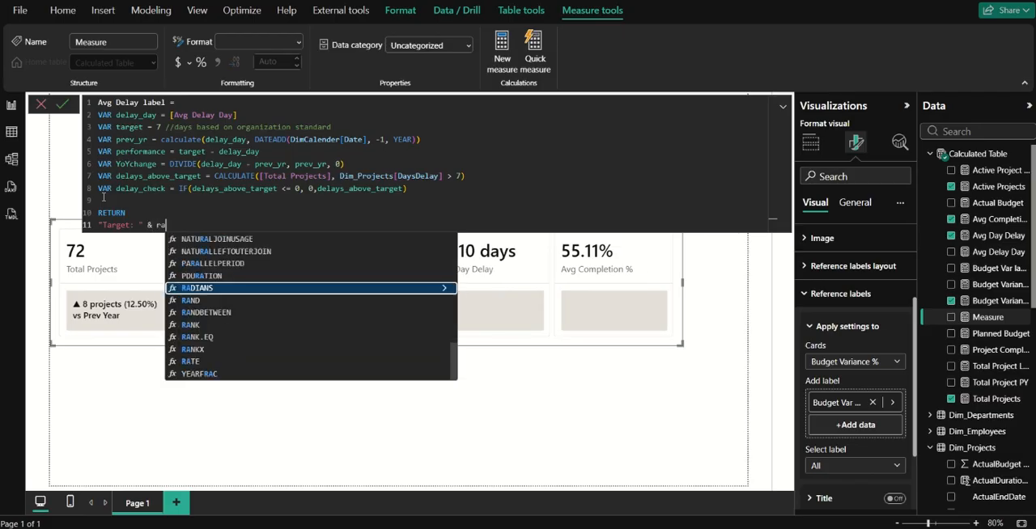
key("BackSpace")
key("BackSpace")
type("target")
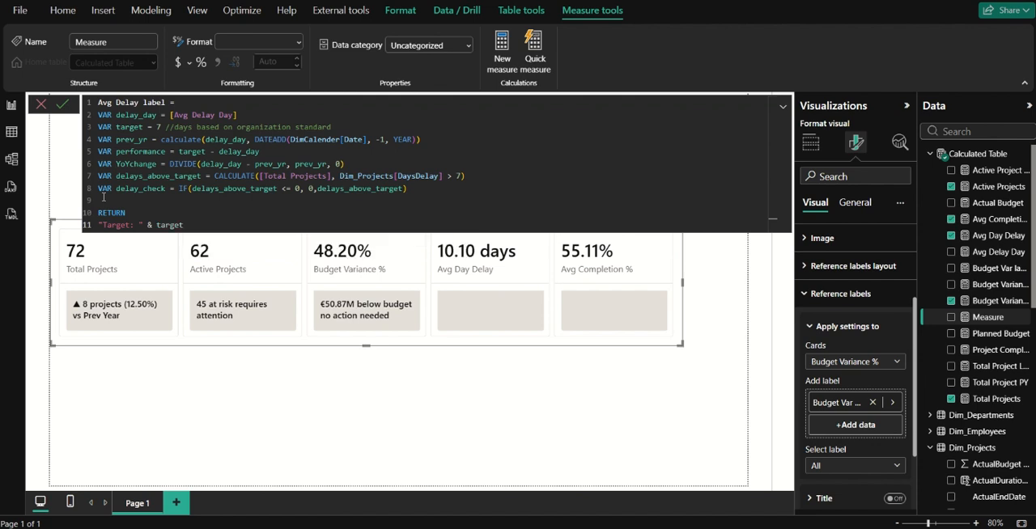
left_click(69, 104)
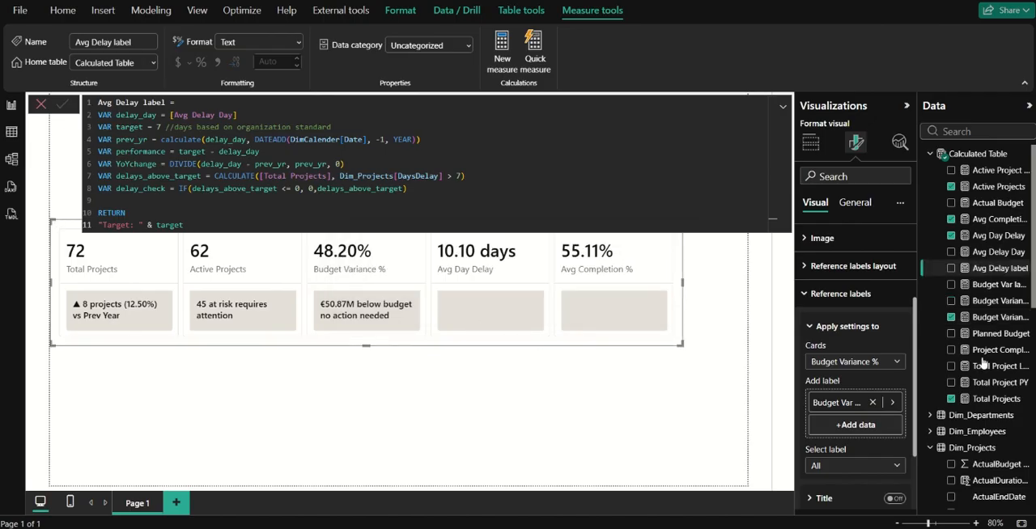
Add the Avg Delay label measure as the reference label of the Avg Day Delay card.
left_click(847, 365)
left_click(829, 445)
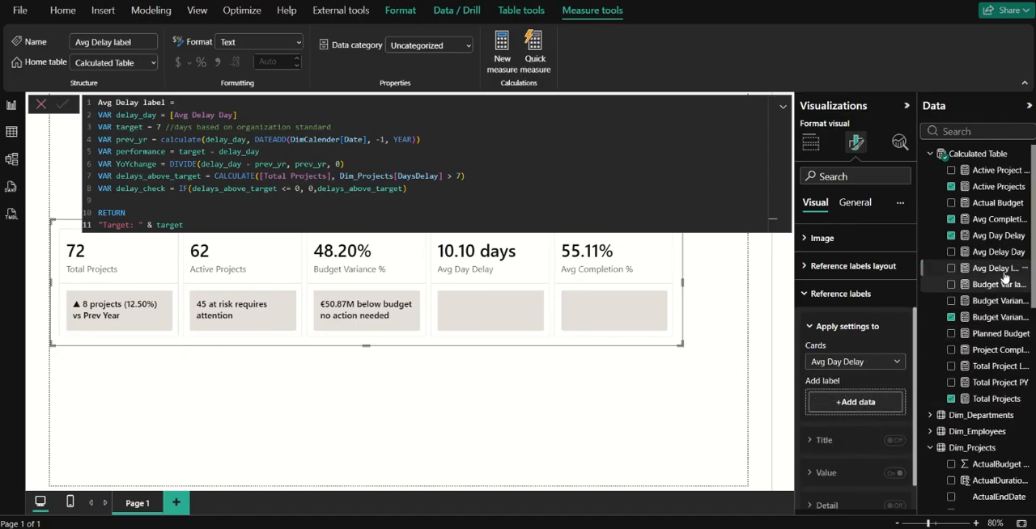
left_click_drag(999, 268, 887, 413)
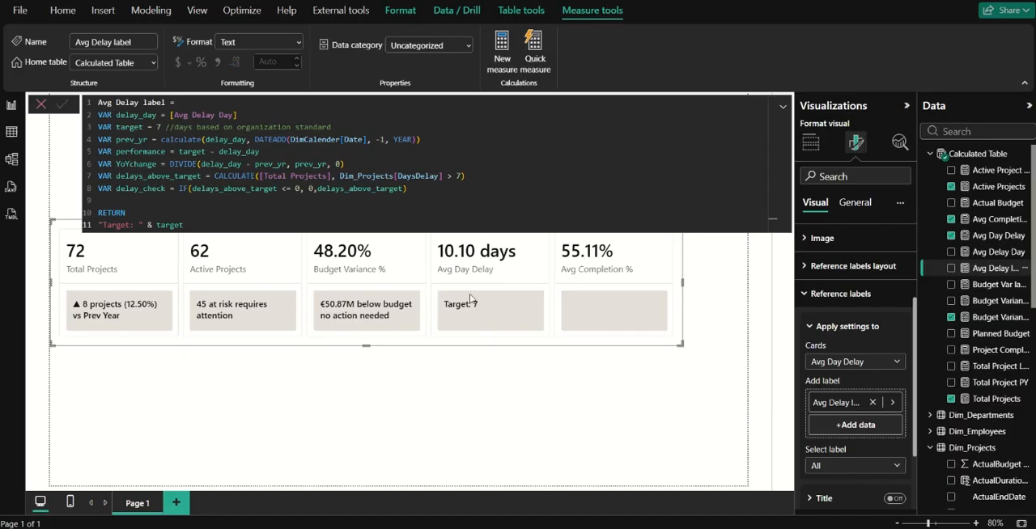
Append & "days" after target in the returned text and commit the measure.
left_click(216, 220)
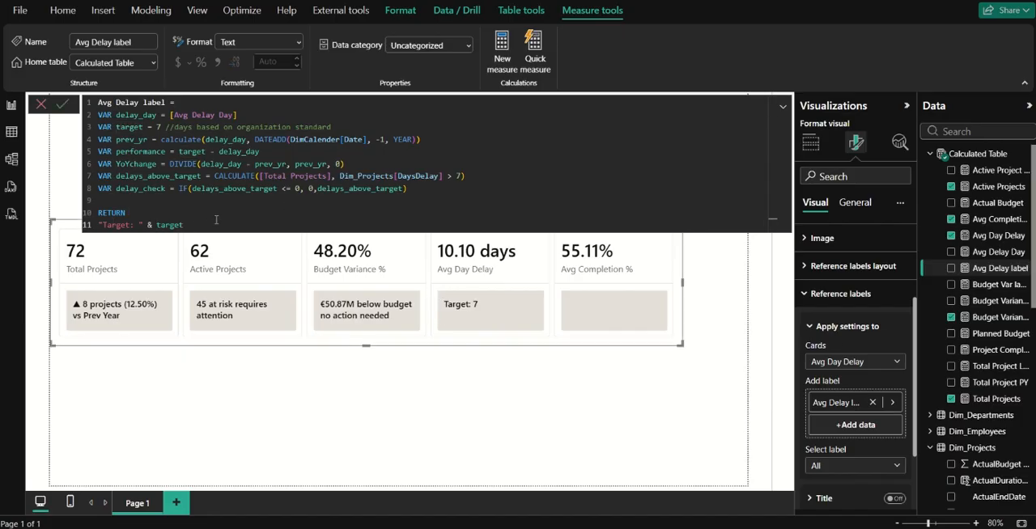
type("&")
type("\"days")
key("Return")
Extend the "days" string in the returned text to "days | Gap: ".
double_click(215, 224)
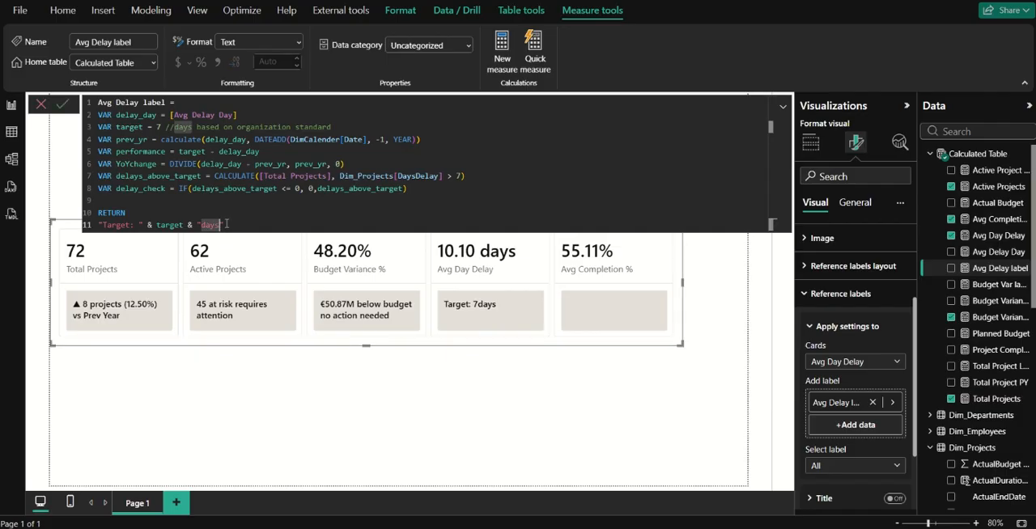
type("days ")
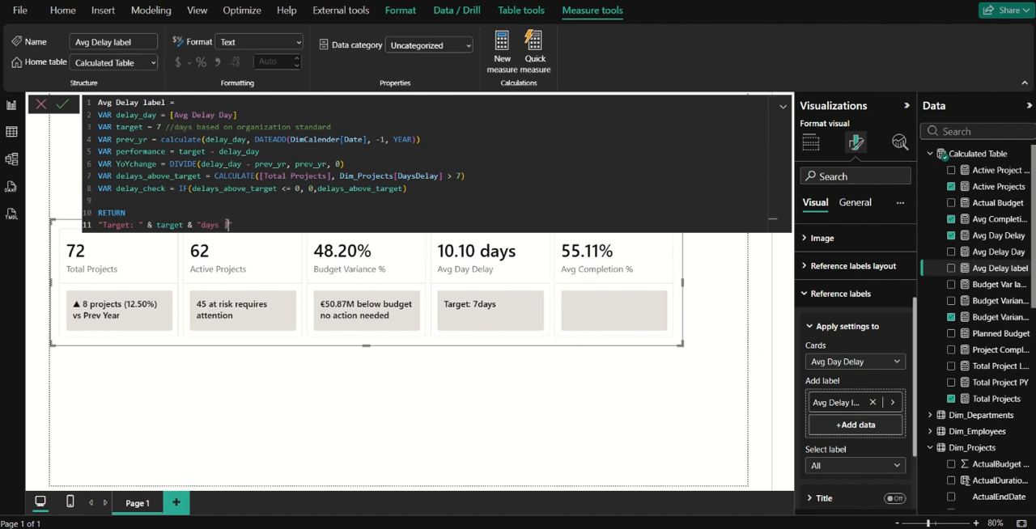
type("\" &")
key("BackSpace")
key("BackSpace")
key("BackSpace")
type("Gap: \"& perfo")
Append the performance variable and "days" to the returned text and commit the measure.
key("Tab")
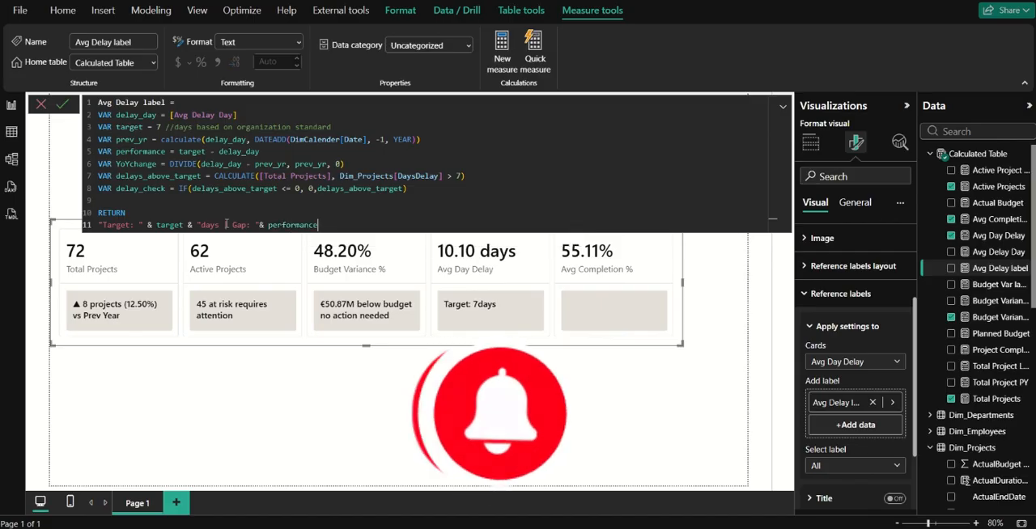
type("& ")
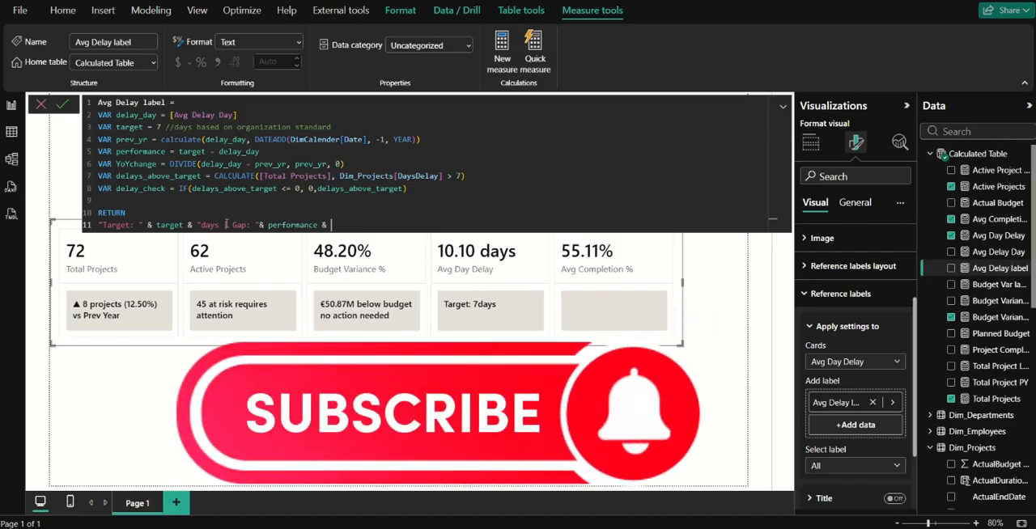
type("\"days")
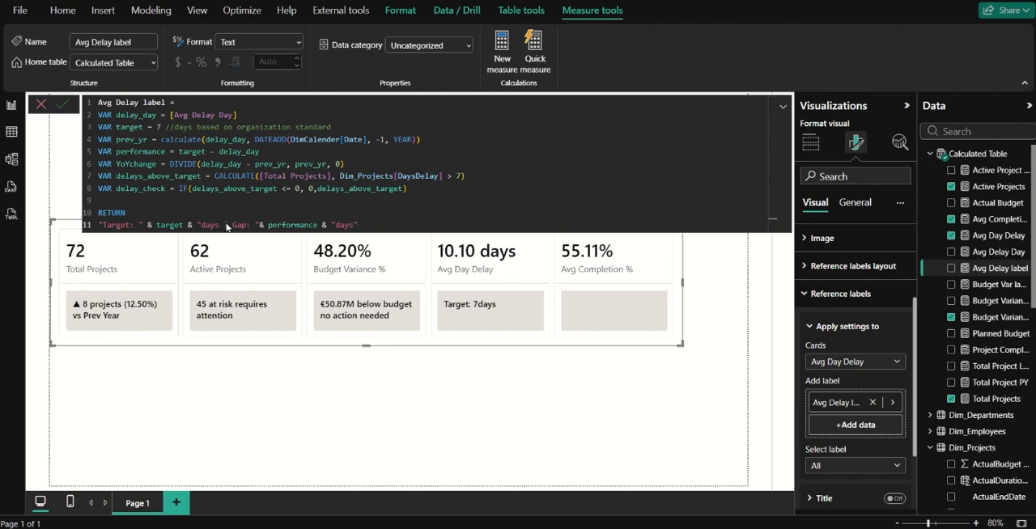
key("Return")
Extend the last "days" string with a " | " separator and join the delay_check variable after it.
left_click(354, 226)
type("|")
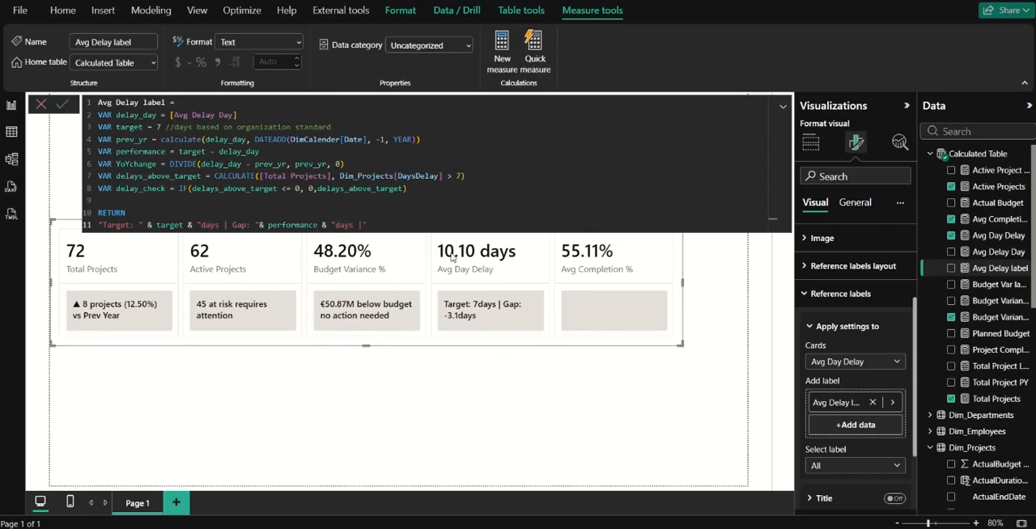
type(" \" & delay_check")
key("Tab")
Append " of " and the [Total Projects] measure to the returned text and commit the measure.
type("& \" of")
type("\"&")
type("total")
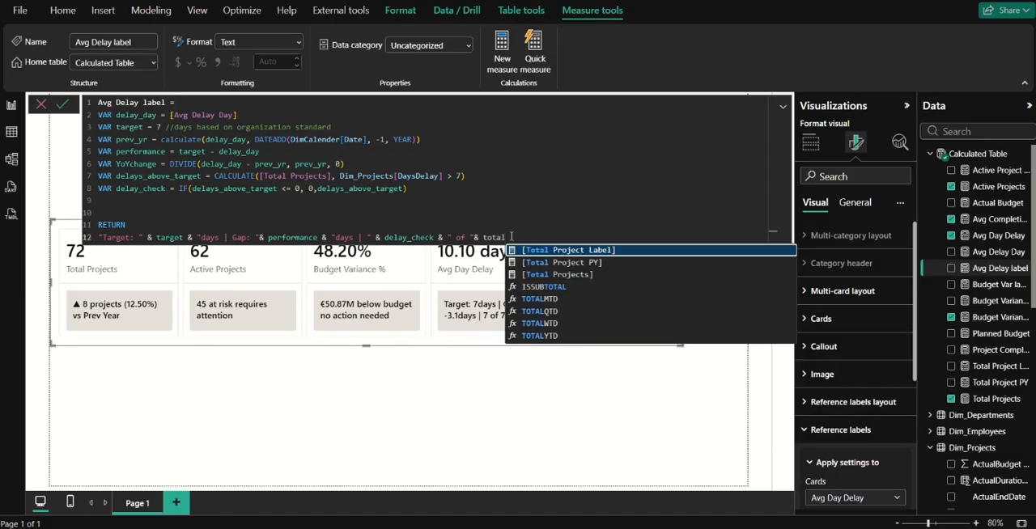
key("Down")
key("Down")
key("Tab")
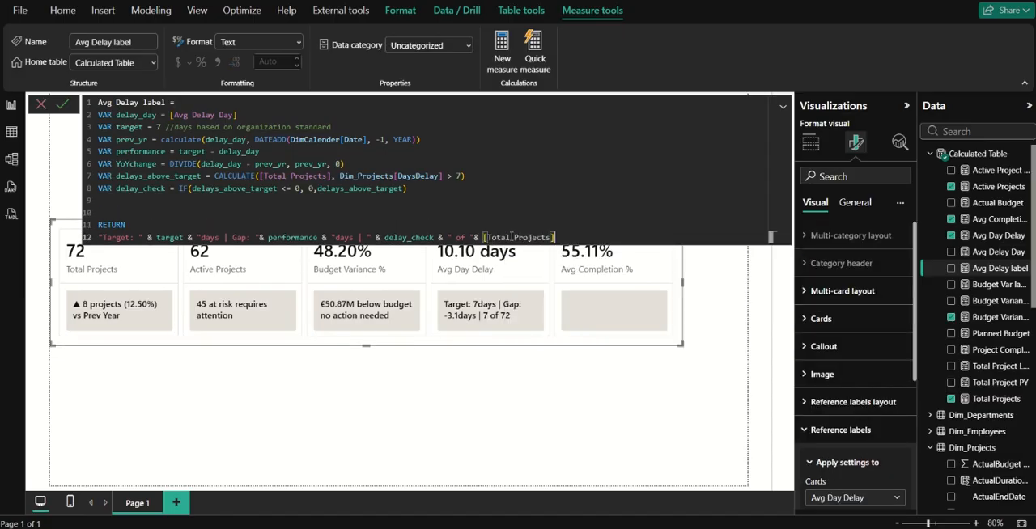
left_click(62, 105)
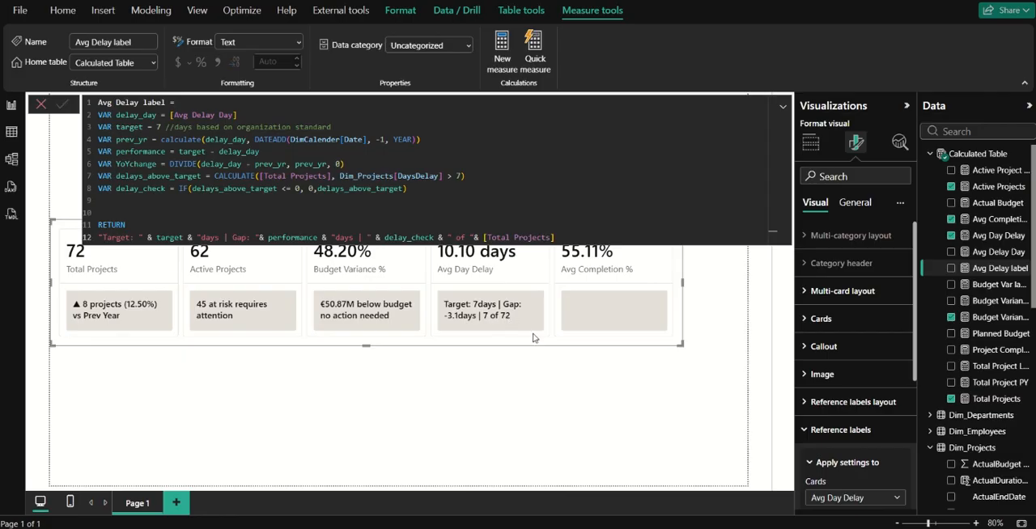
Append " > " and the target variable to the returned text, commit the measure and leave the formula editor.
left_click(564, 237)
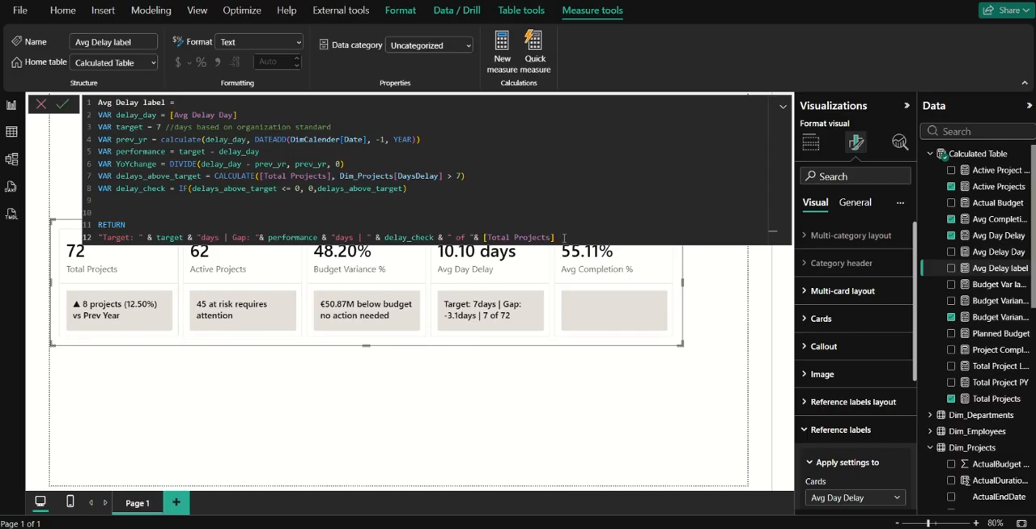
type("&")
type(" \"")
type(" > \"")
type(" & ")
type("tar")
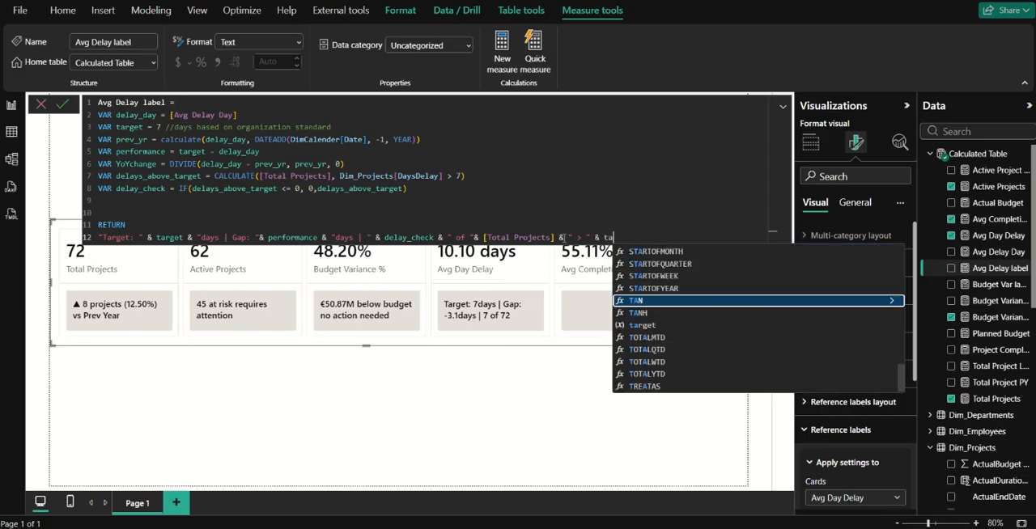
key("Tab")
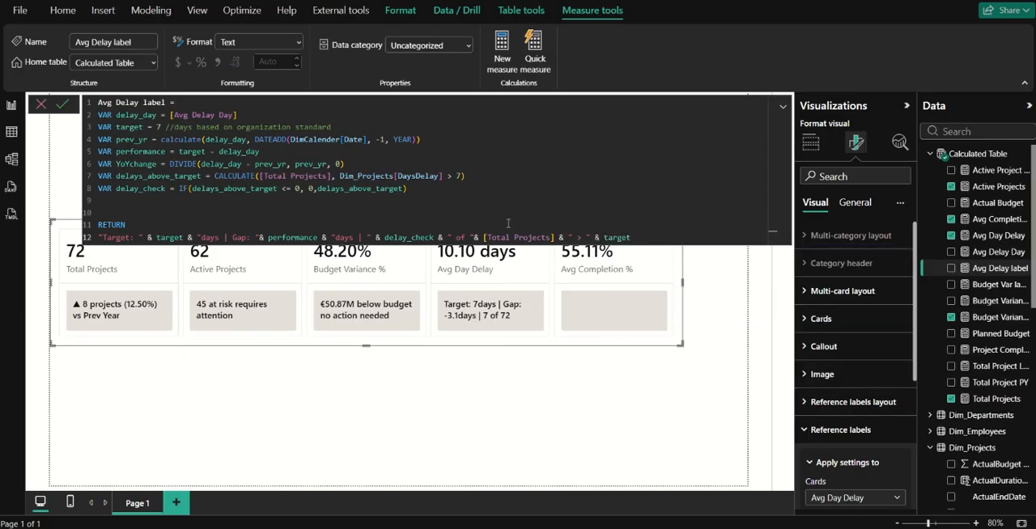
left_click(61, 108)
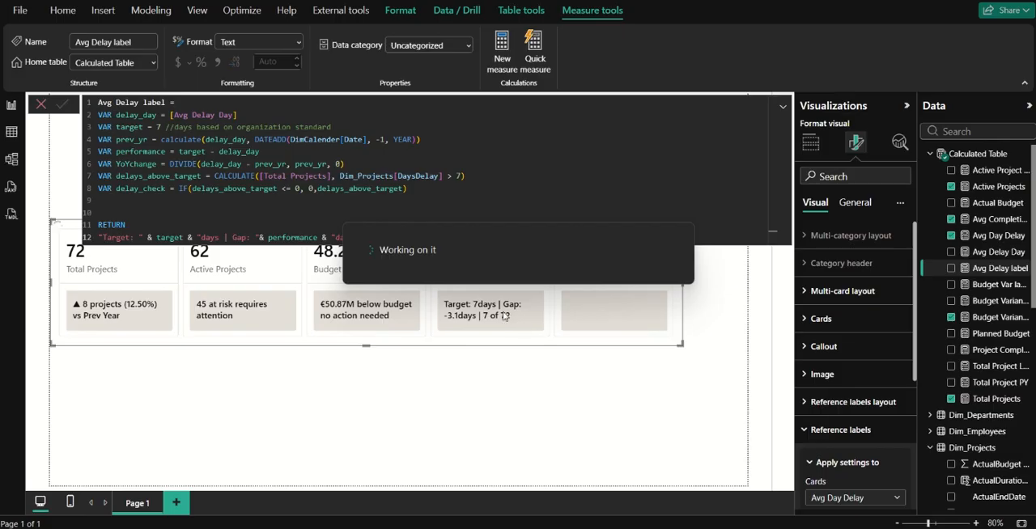
left_click(500, 342)
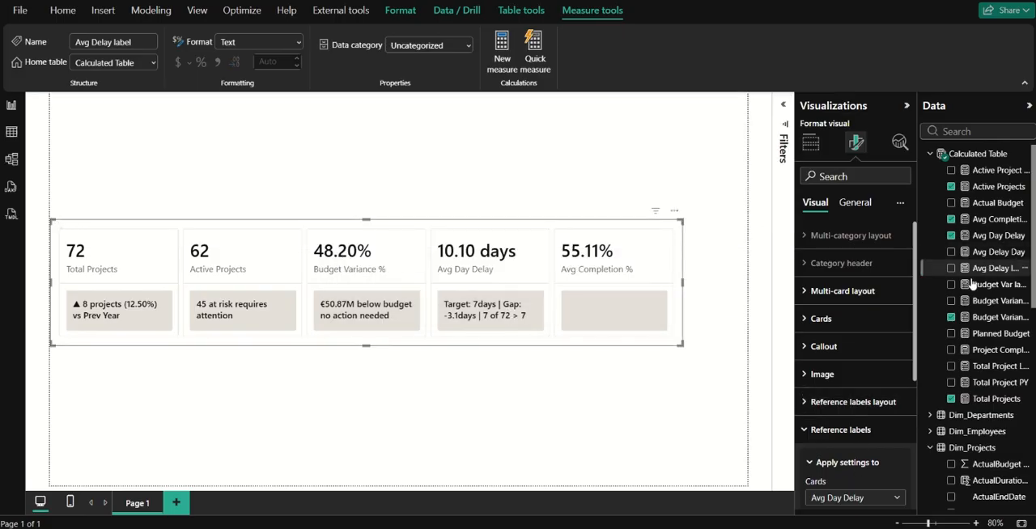
Create a new measure named Avg Comp label in Calculated Table and start its expression on a second line.
left_click(995, 284)
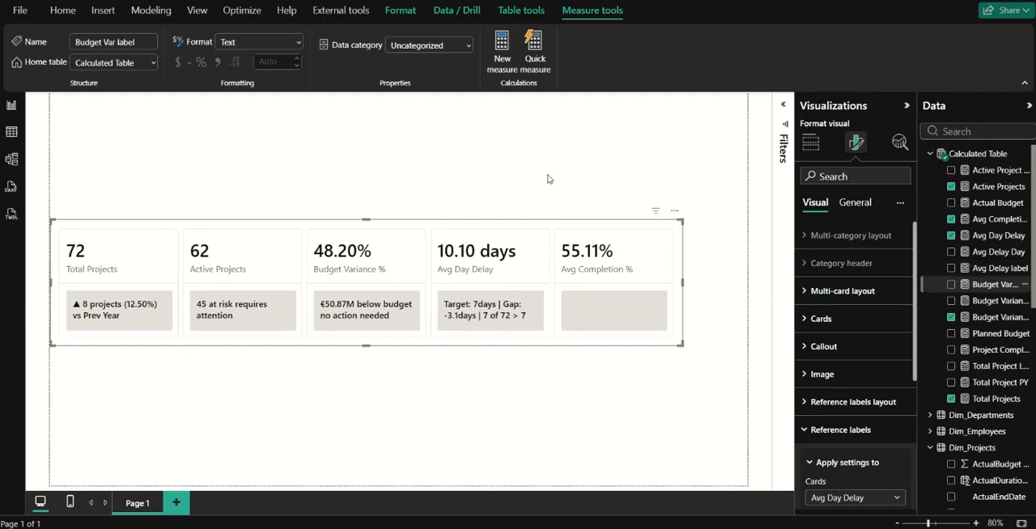
left_click(502, 55)
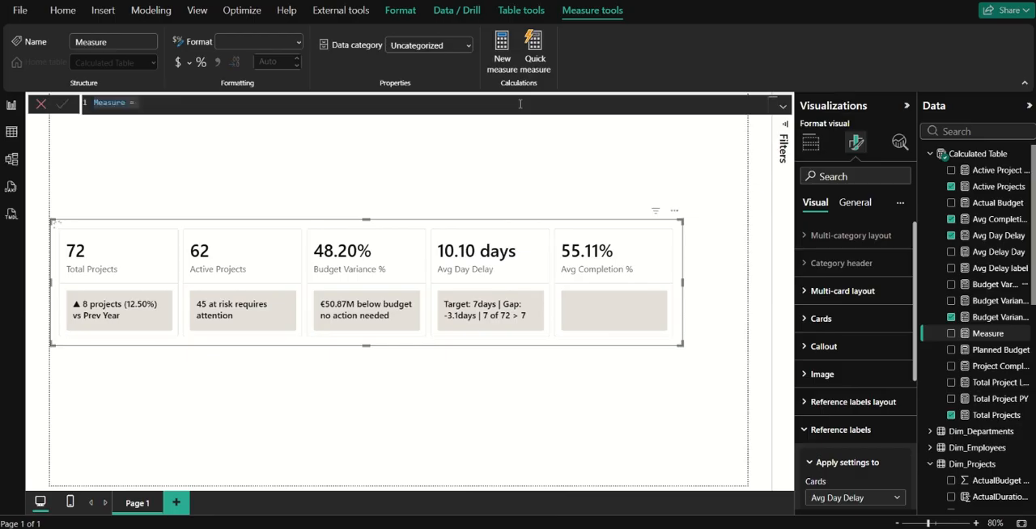
type("AA")
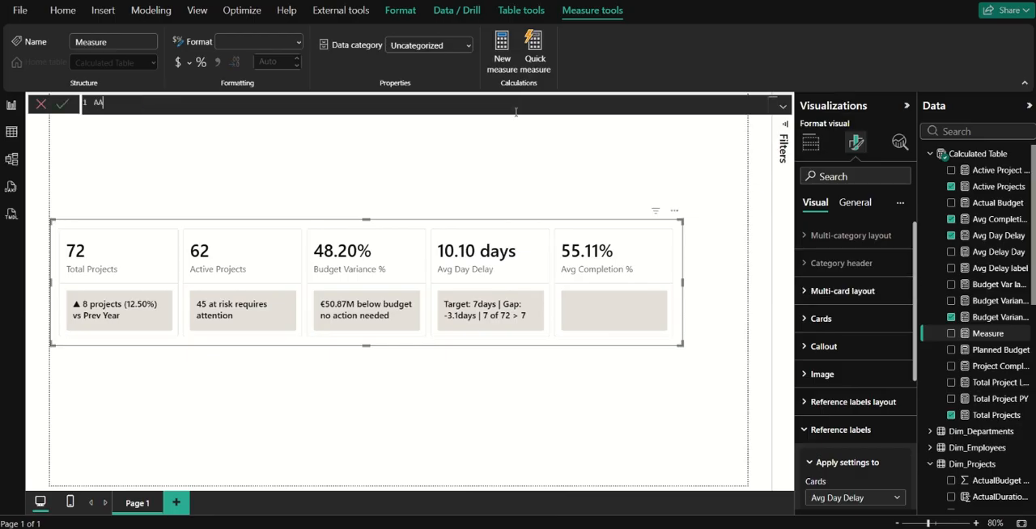
key("BackSpace")
type("vg Comp label =")
key("shift+Return")
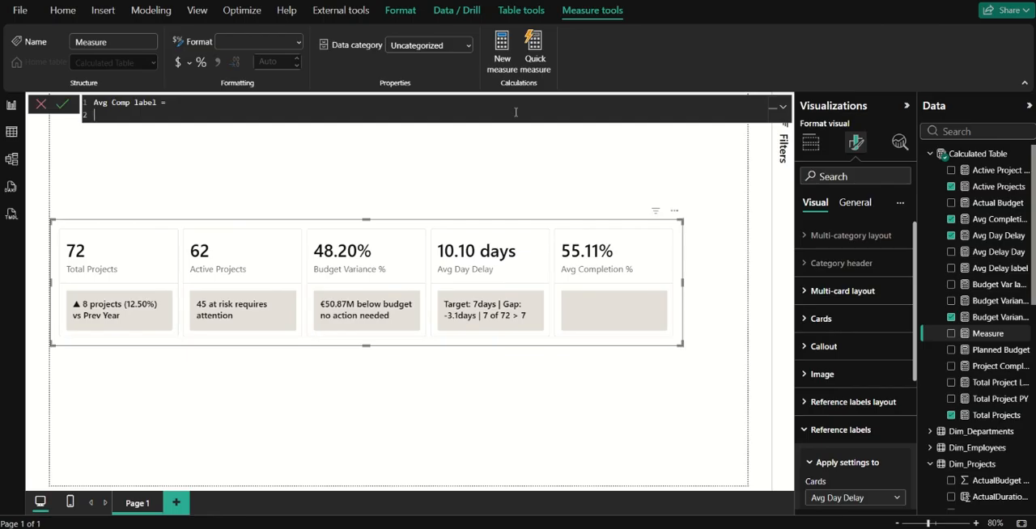
Declare a variable target equal to 0.8 in the Avg Comp label measure.
type("VAR ")
type("target =")
type("80")
key("BackSpace")
key("BackSpace")
type("0.8")
key("shift+Return")
Add a variable complete_pct that holds the [Avg Completion %] measure.
type("VAR")
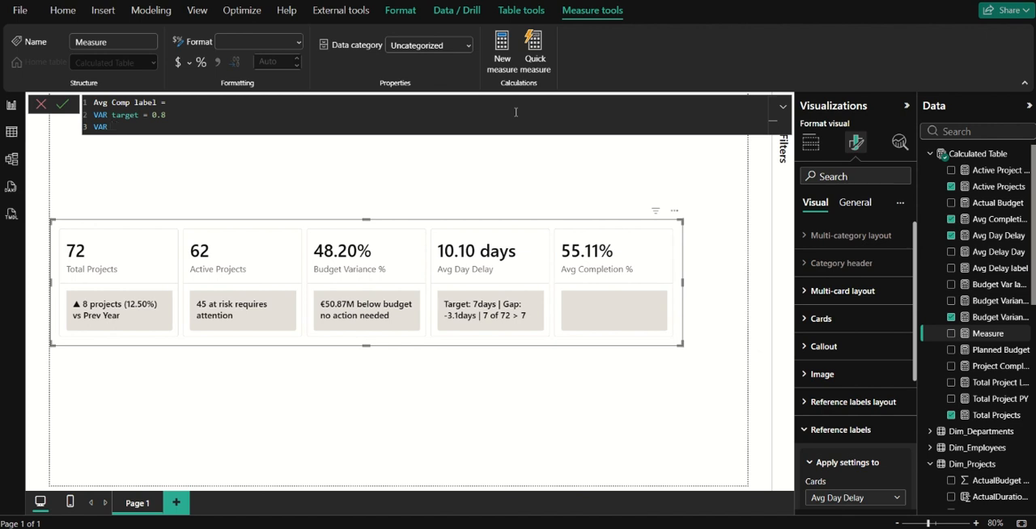
type(" complete_pct = [Avg Completion %]")
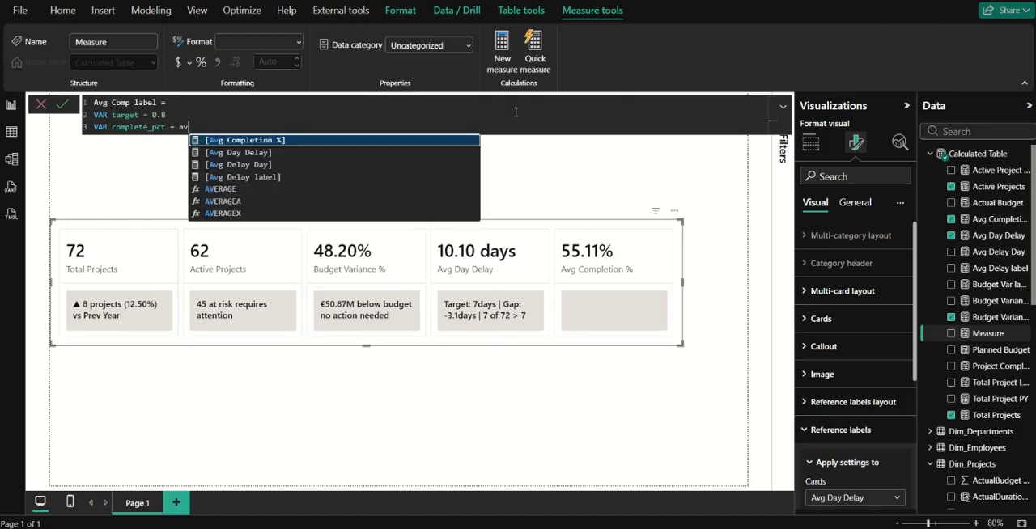
key("shift+Return")
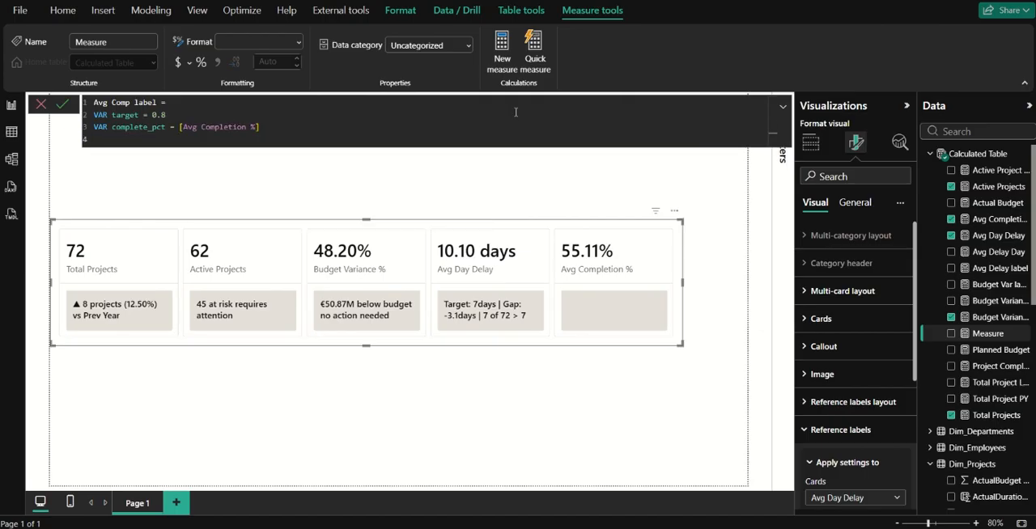
Add a variable gap calculated as complete_pct minus target.
type("var")
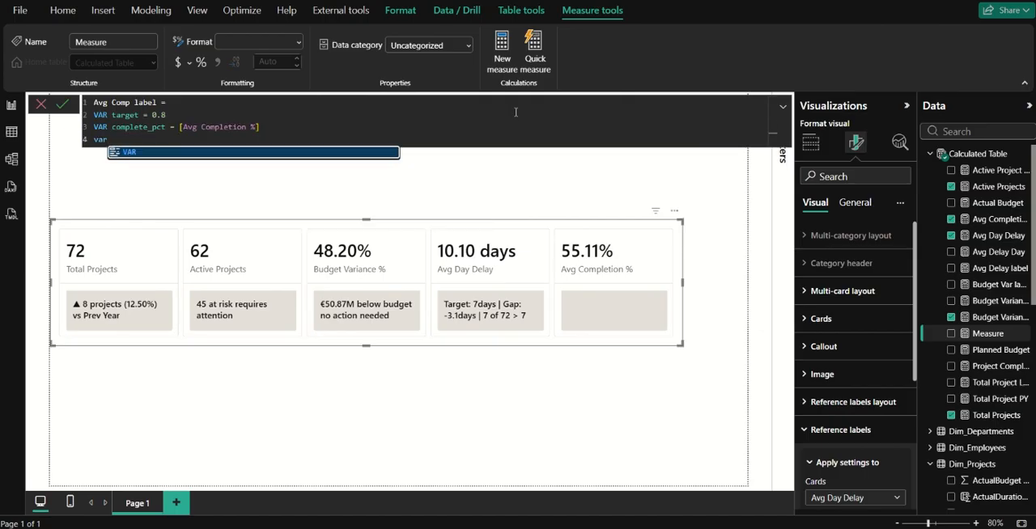
type(" gap = ")
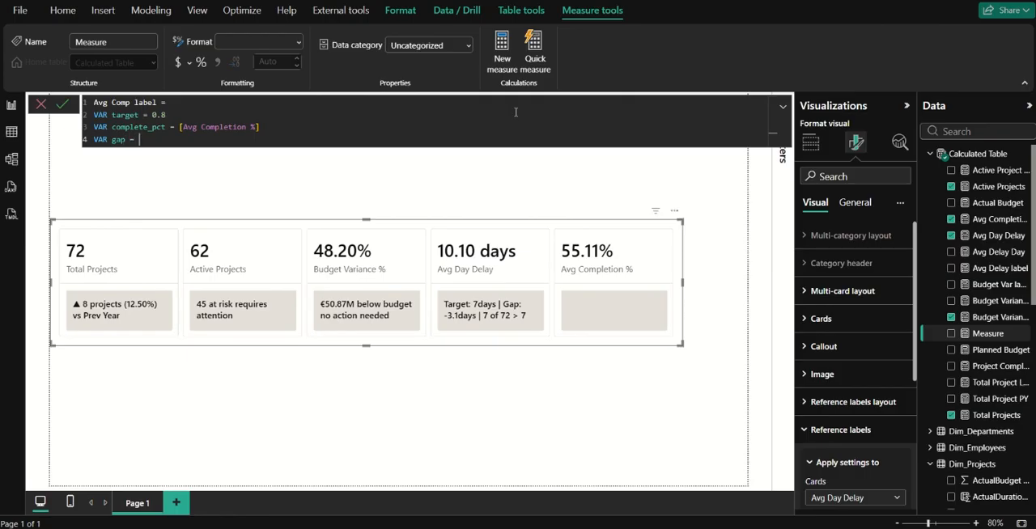
type("comp")
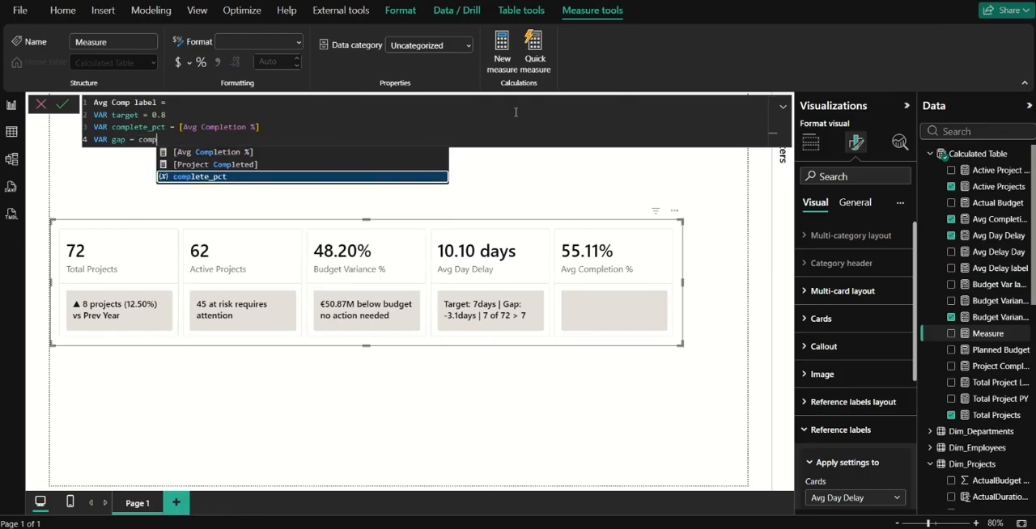
type("lete_pct -")
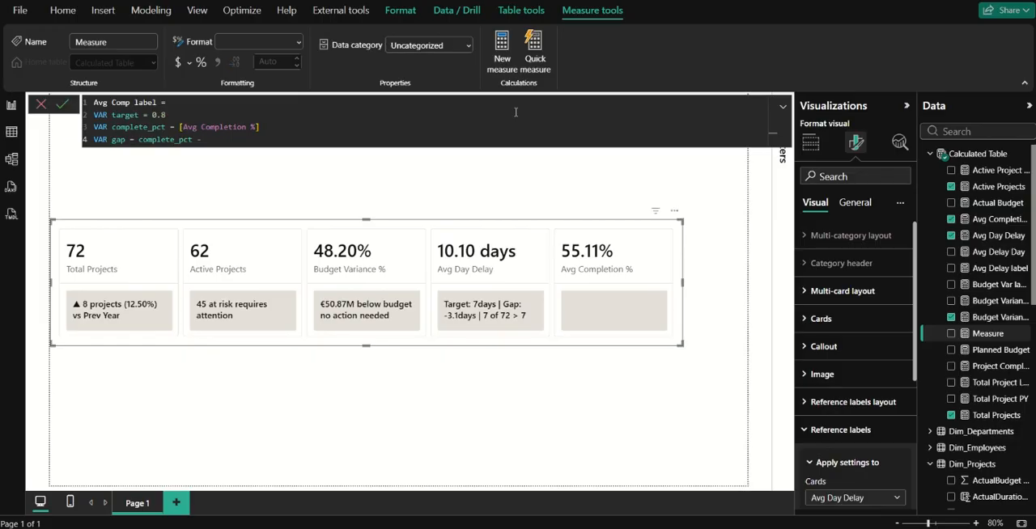
type(" target")
key("shift+Return")
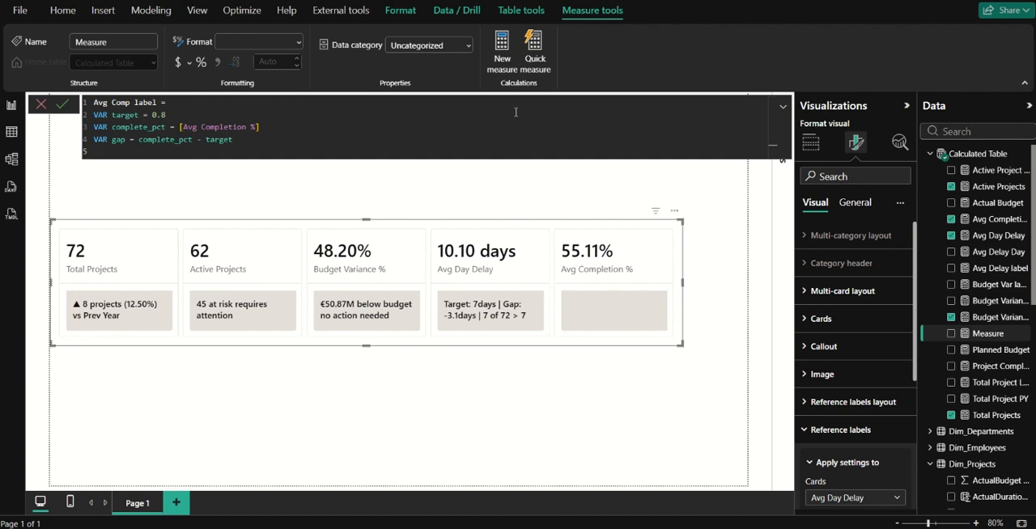
Declare a variable named above_target on the line below gap.
type("VARabo")
key("BackSpace")
key("BackSpace")
key("BackSpace")
type("above_target = calc")
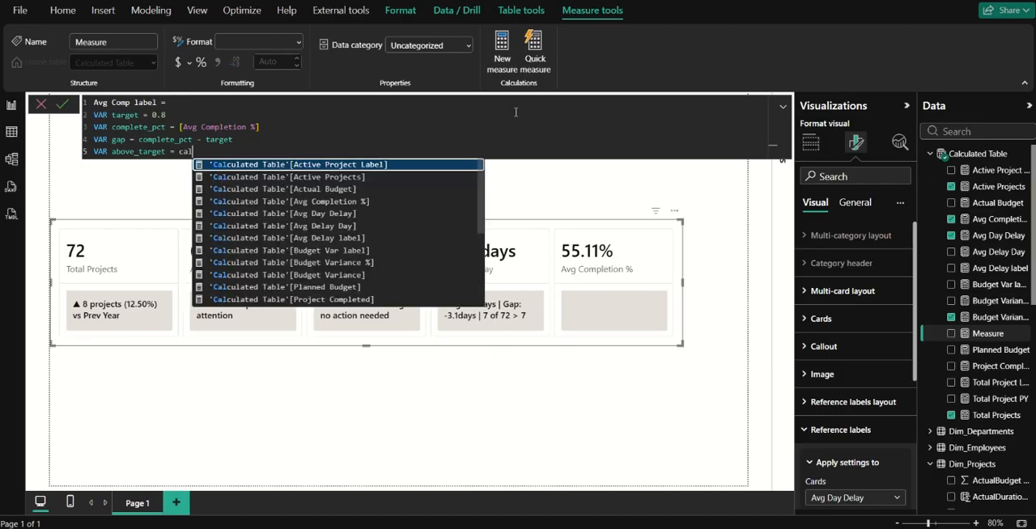
Give above_target a CALCULATE expression with the [Total Projects] measure as its first argument.
key("Up")
key("Up")
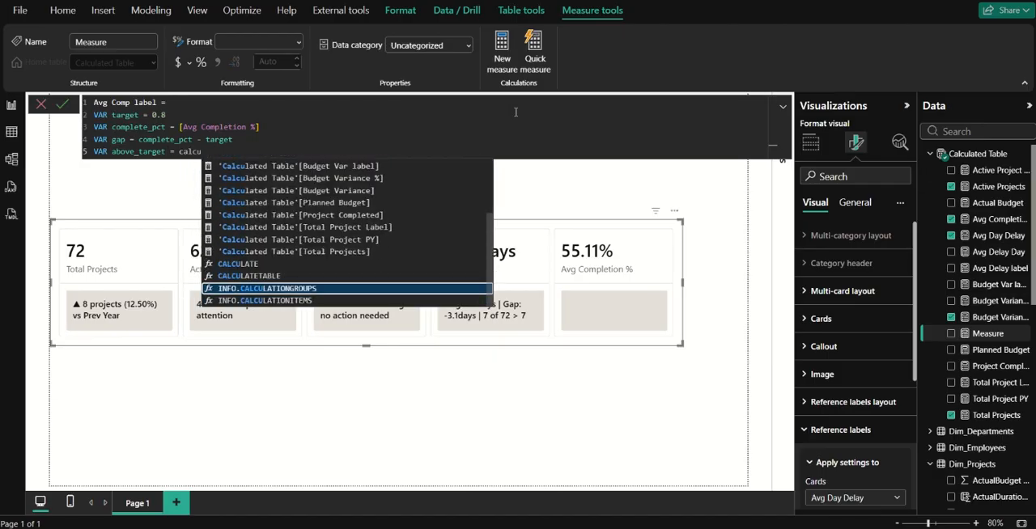
key("Tab")
type("(")
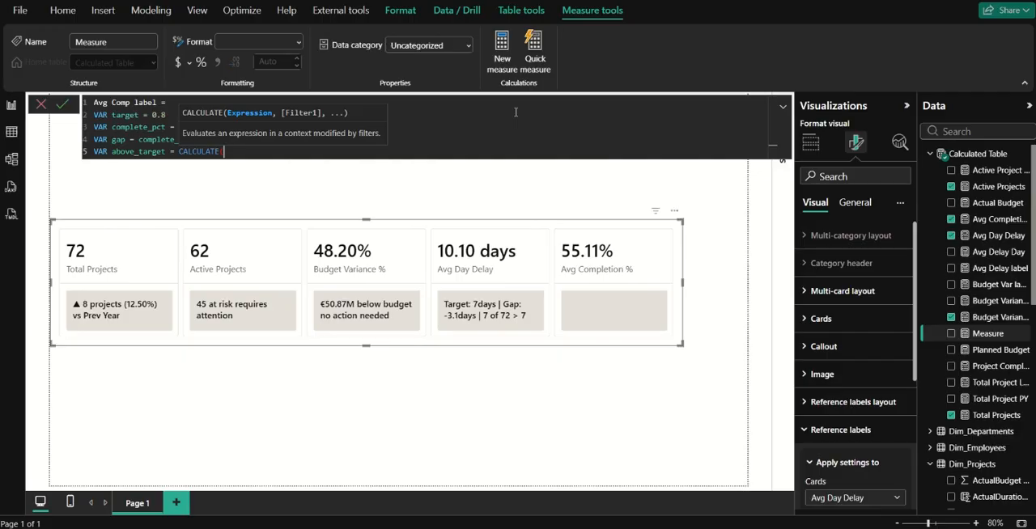
type("total pr")
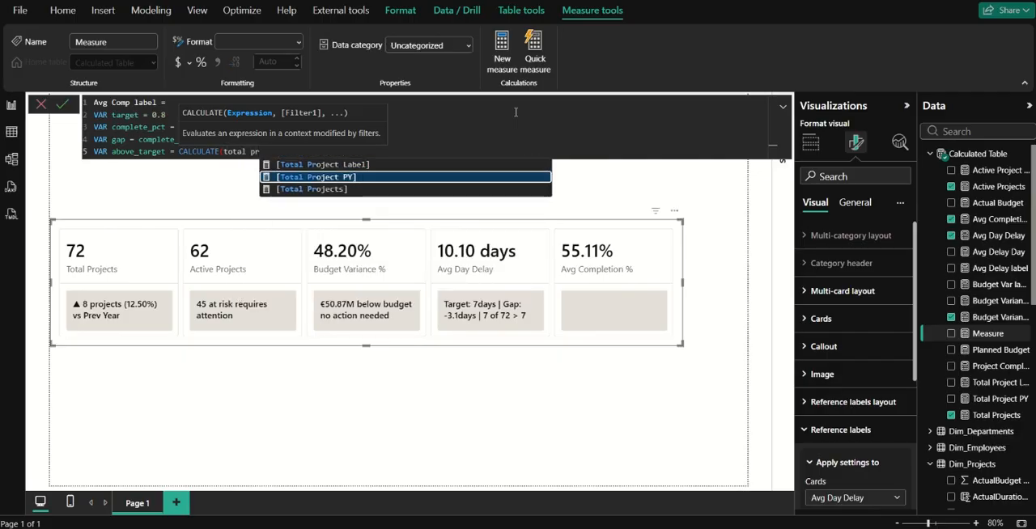
key("Down")
key("Tab")
type(",")
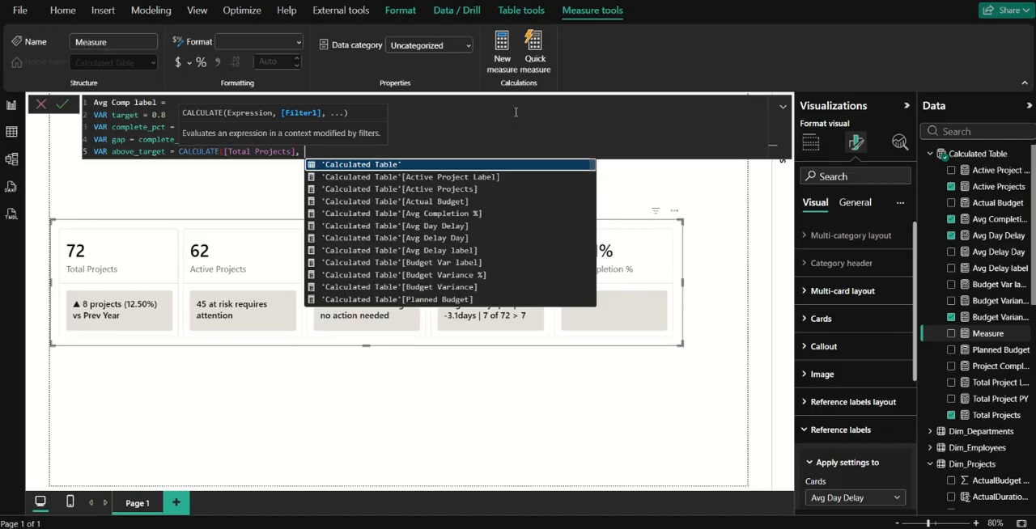
type(" compl")
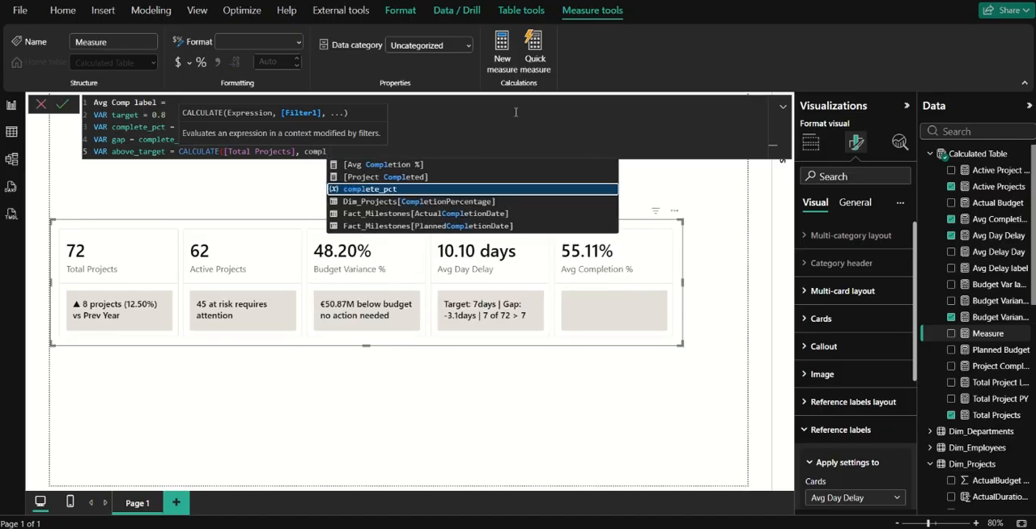
key("Down")
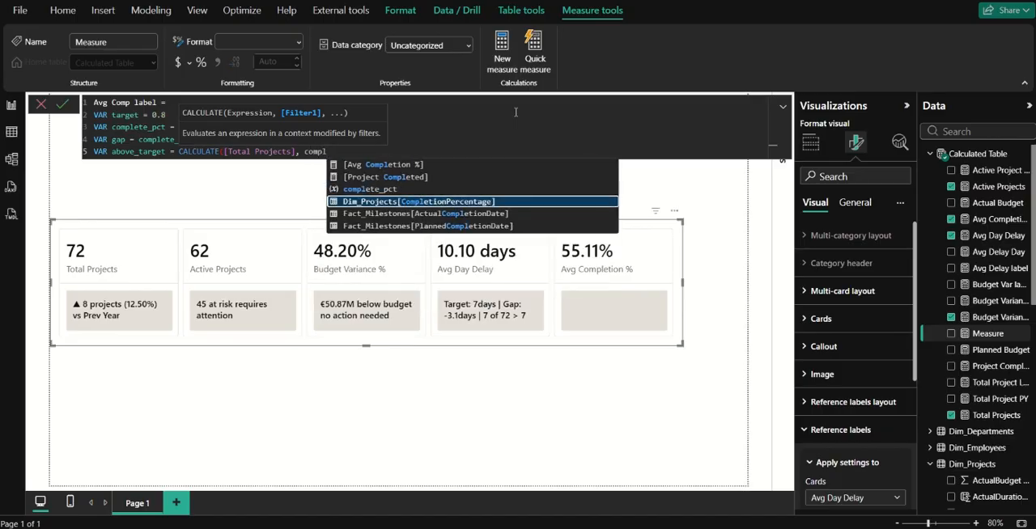
key("Up")
key("Tab")
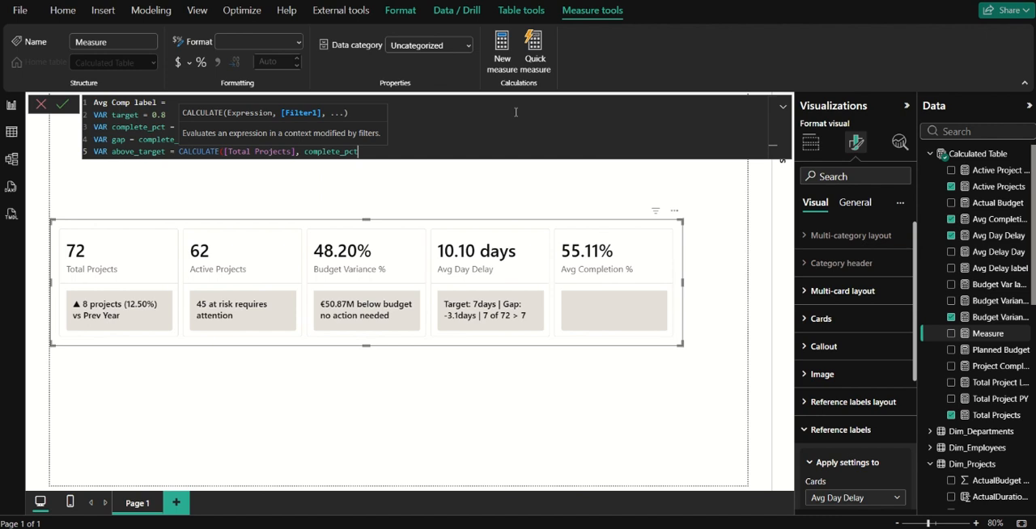
key("ctrl+BackSpace")
Filter the CALCULATE by Dim_Projects[CompletionPercentage] >= target and close the function.
type("compl")
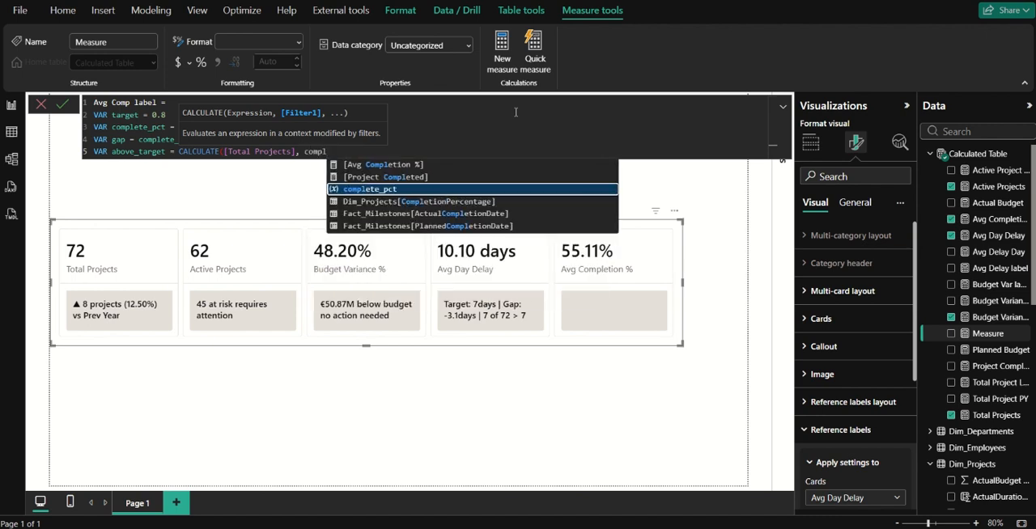
key("Down")
key("Tab")
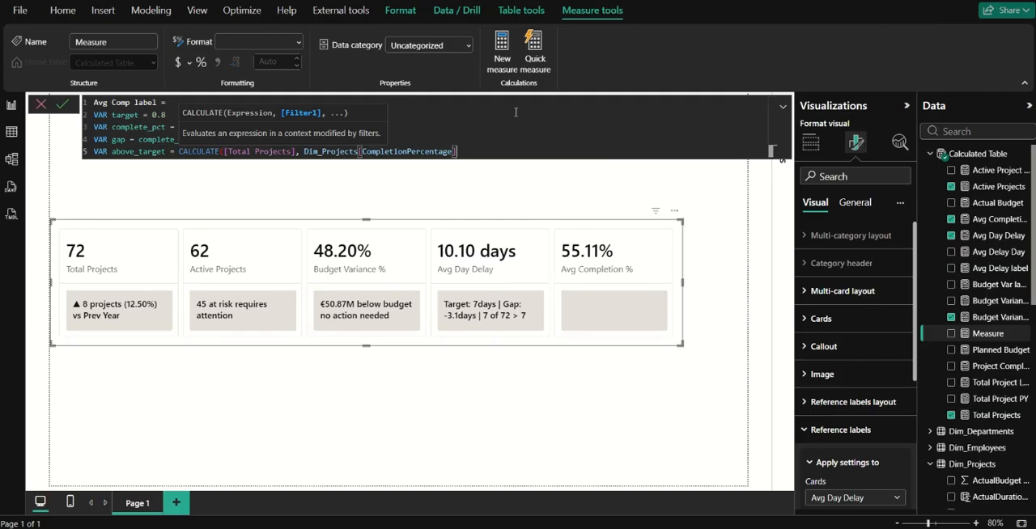
type(">= t")
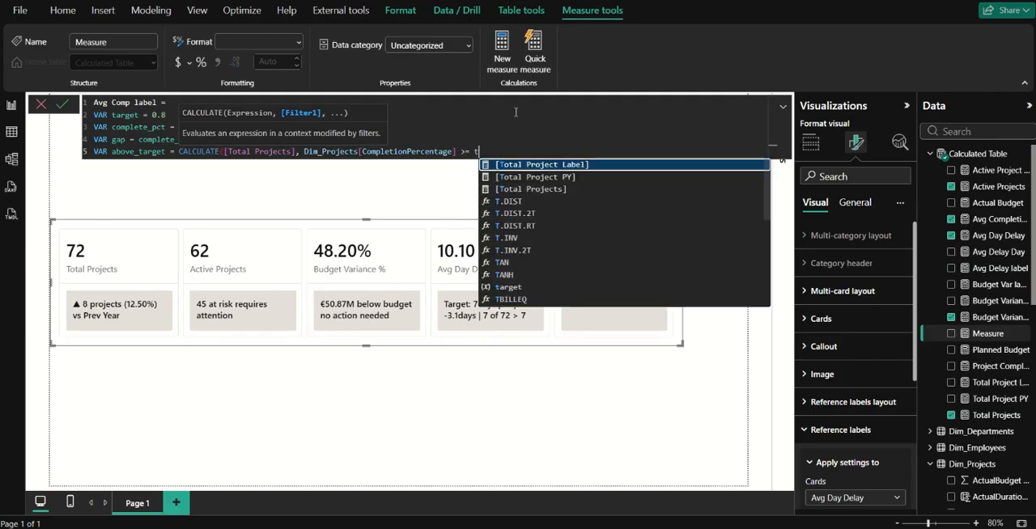
type("arget")
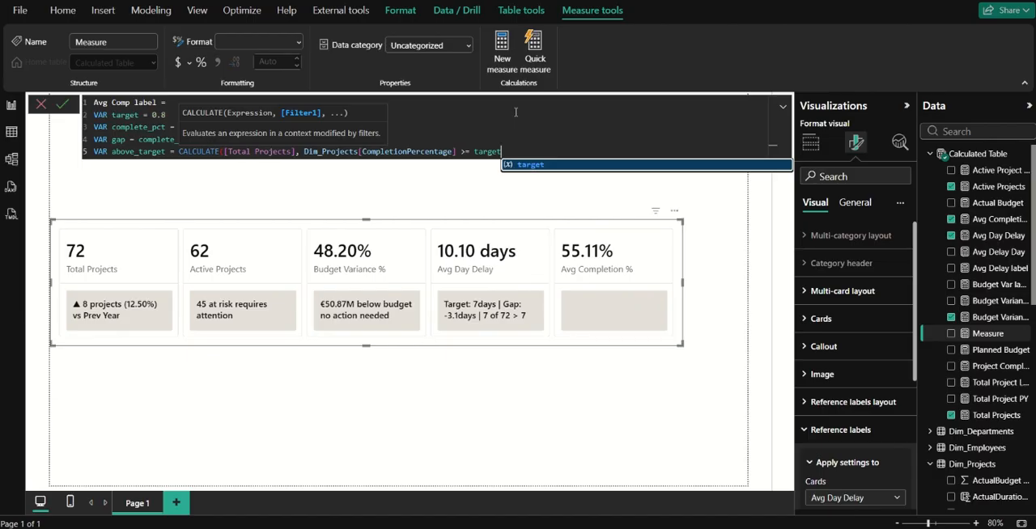
type(")")
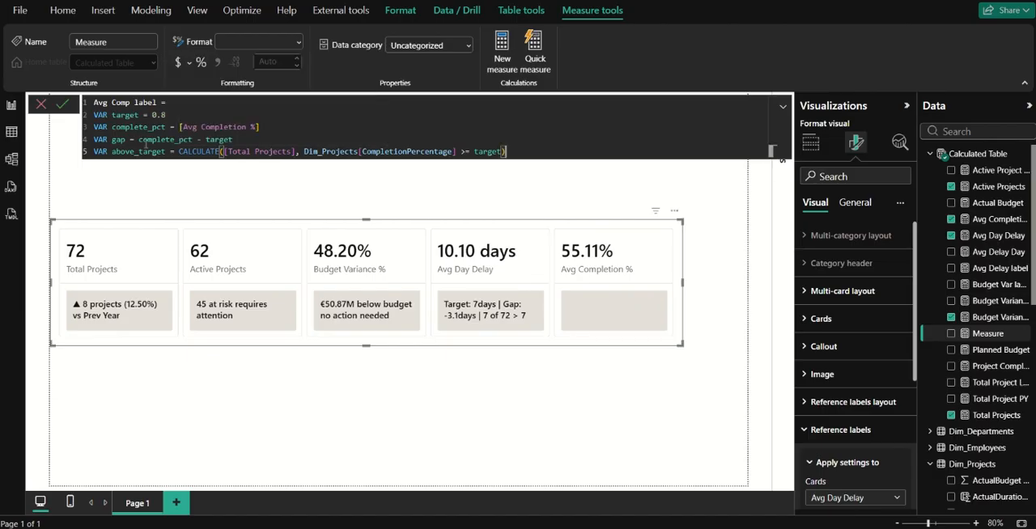
Change the value of the target variable to 80.
left_click(275, 113)
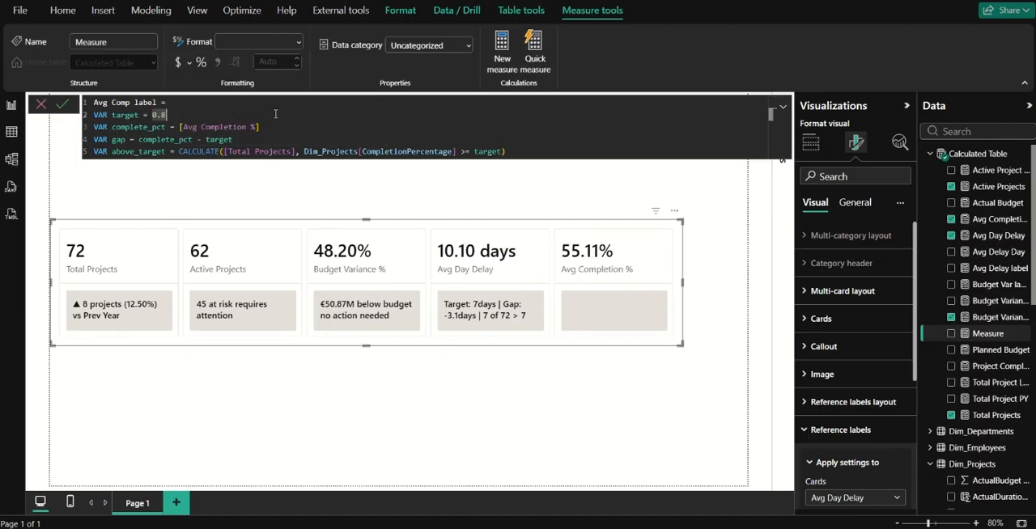
key("BackSpace")
key("BackSpace")
key("BackSpace")
type("80")
Replace target in the gap formula with (target/100).
left_click(210, 139)
type("(")
key("End")
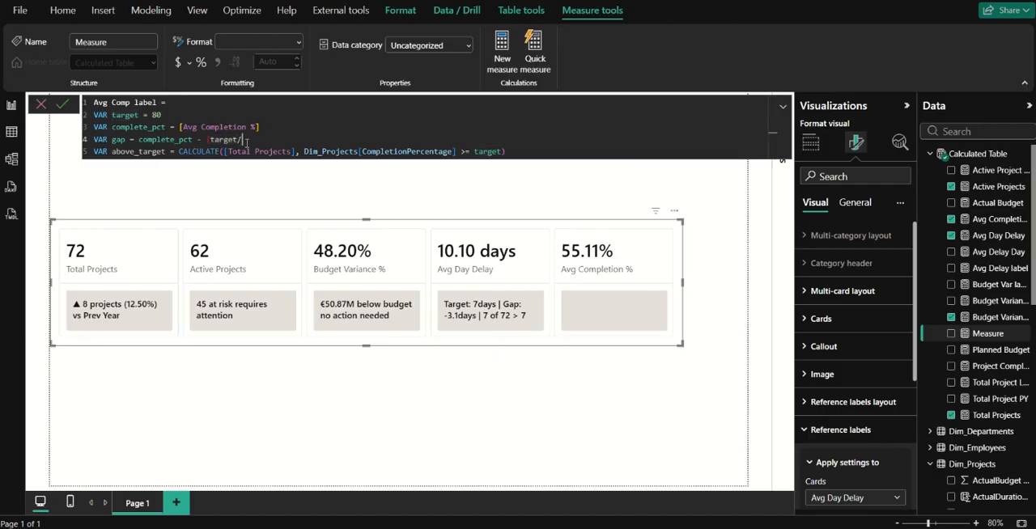
type("/100)")
Add a RETURN statement below the above_target variable, leaving one empty line between them.
left_click(510, 151)
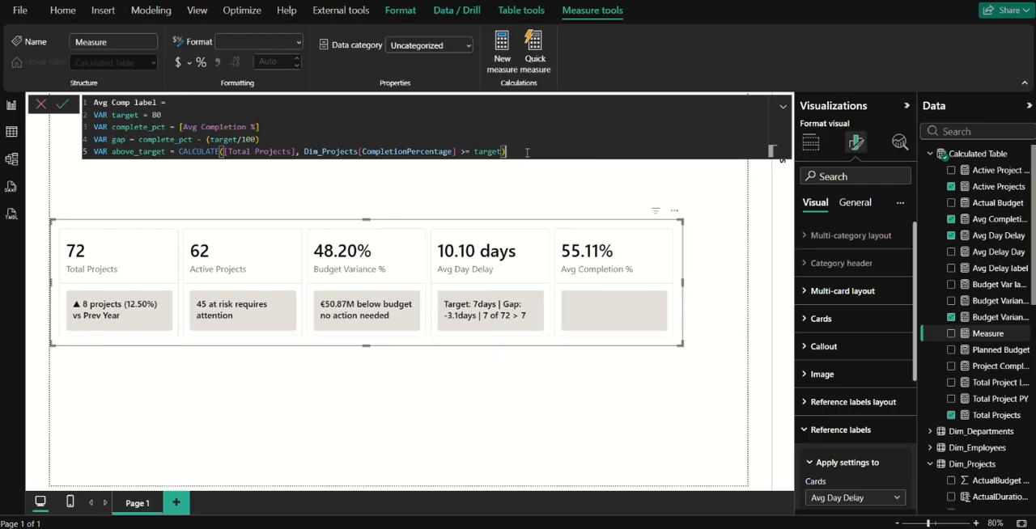
key("shift+Return")
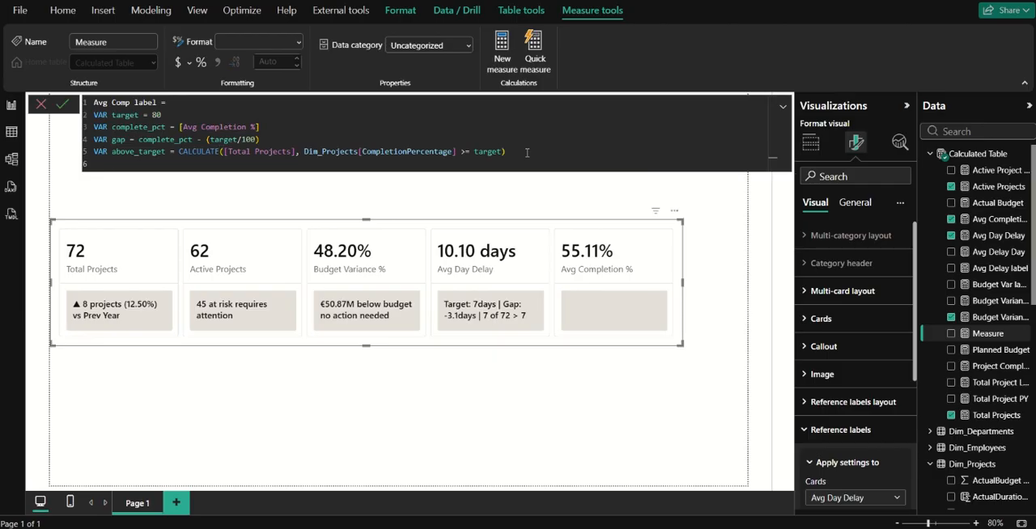
type("VAR")
key("BackSpace")
key("BackSpace")
key("BackSpace")
key("Return")
type("return")
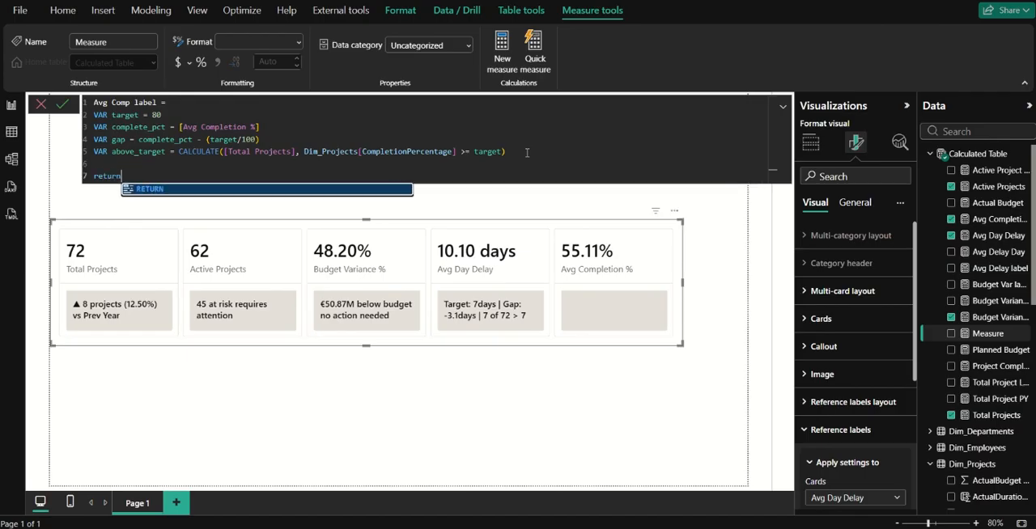
key("Tab")
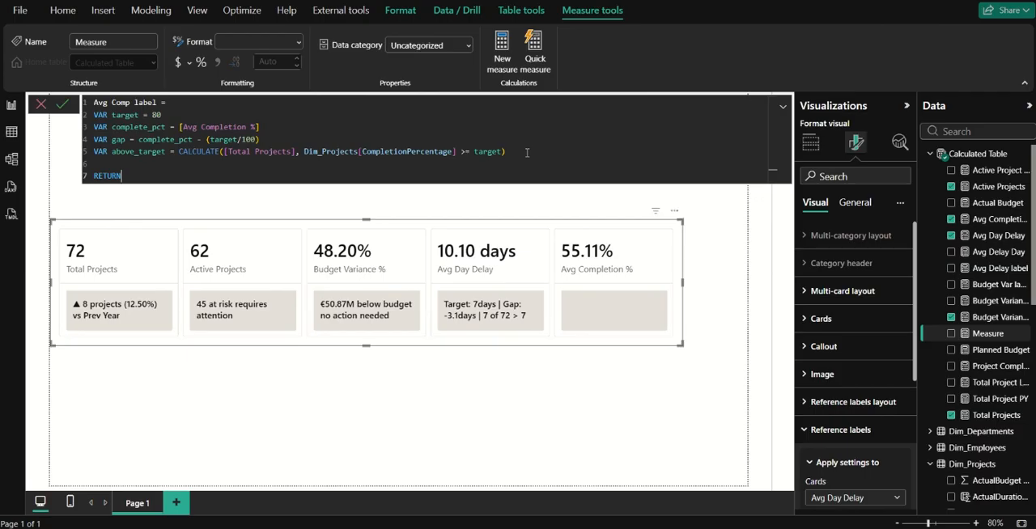
Add a variable check above RETURN as IF( above_target <= 0, 0, above_target), followed by an empty line.
key("Up")
type("VAR check = IF( ab")
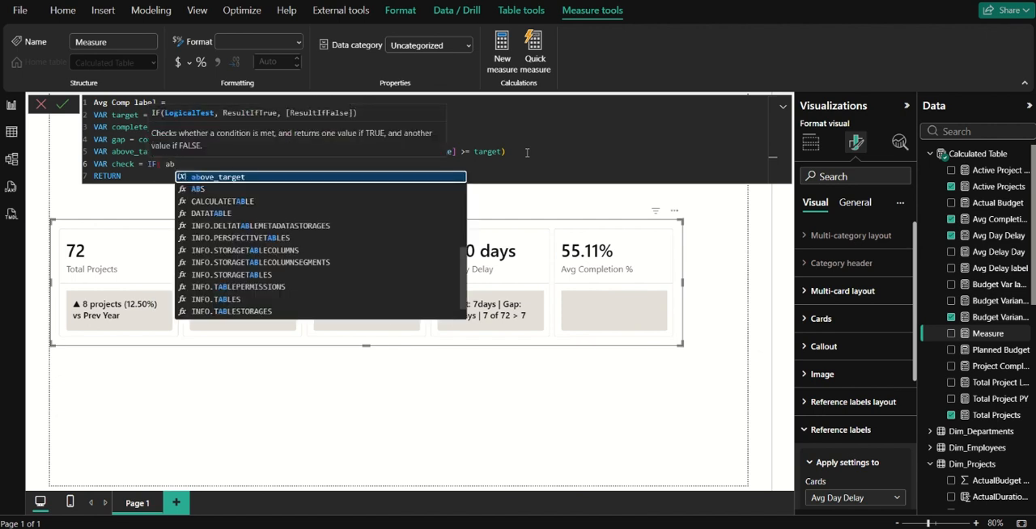
key("Tab")
type("<")
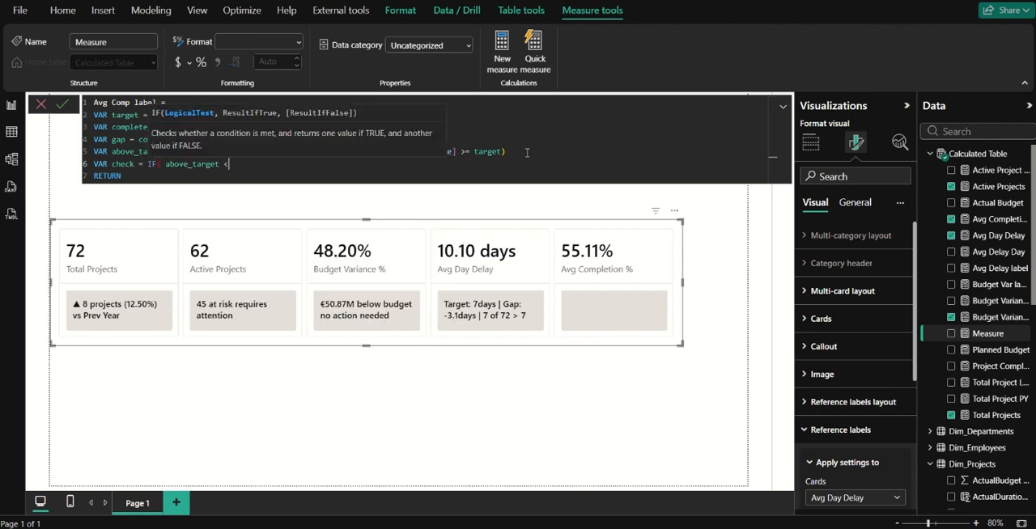
type("= 0, 0, above_target)")
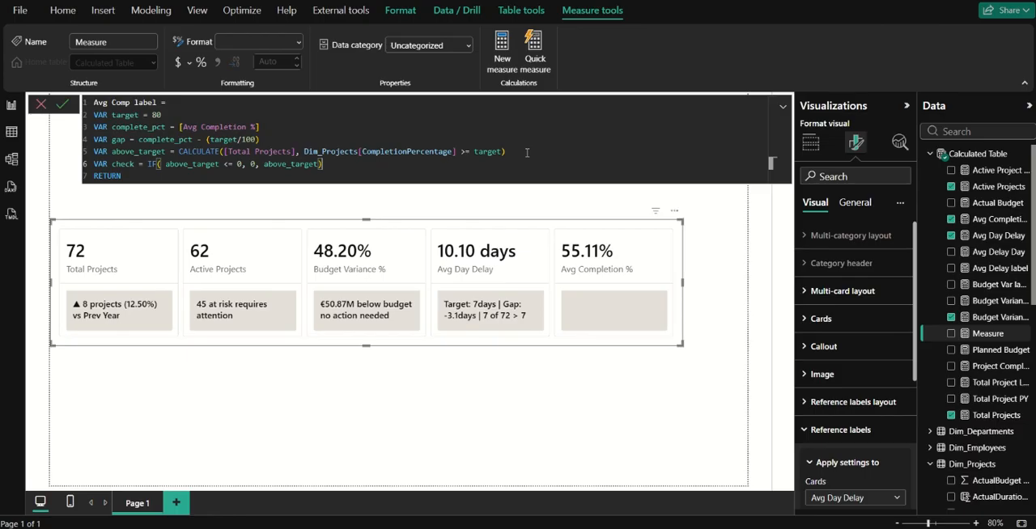
key("Return")
Make the RETURN statement output the text "Target: " joined with the target variable.
key("Down")
key("End")
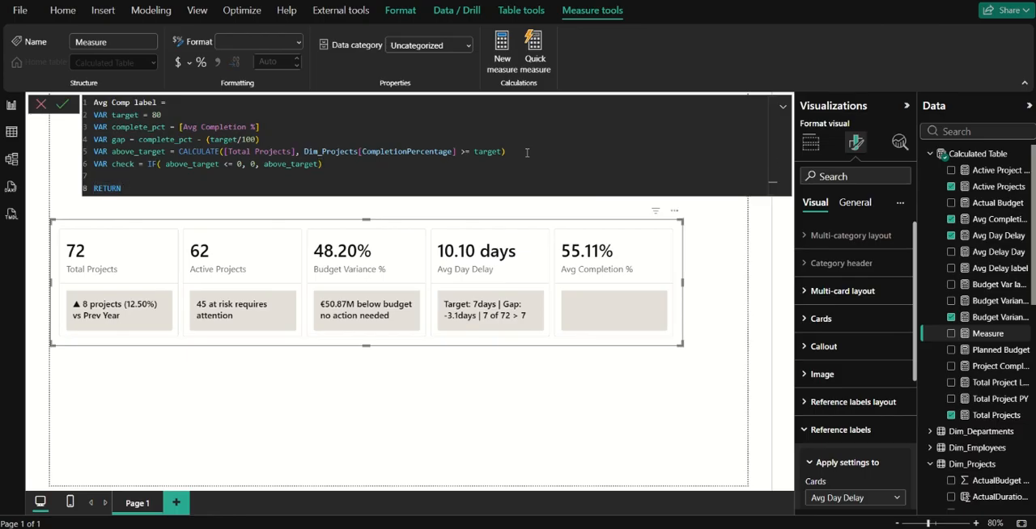
type("T")
key("BackSpace")
type("\"Target: \" & targ")
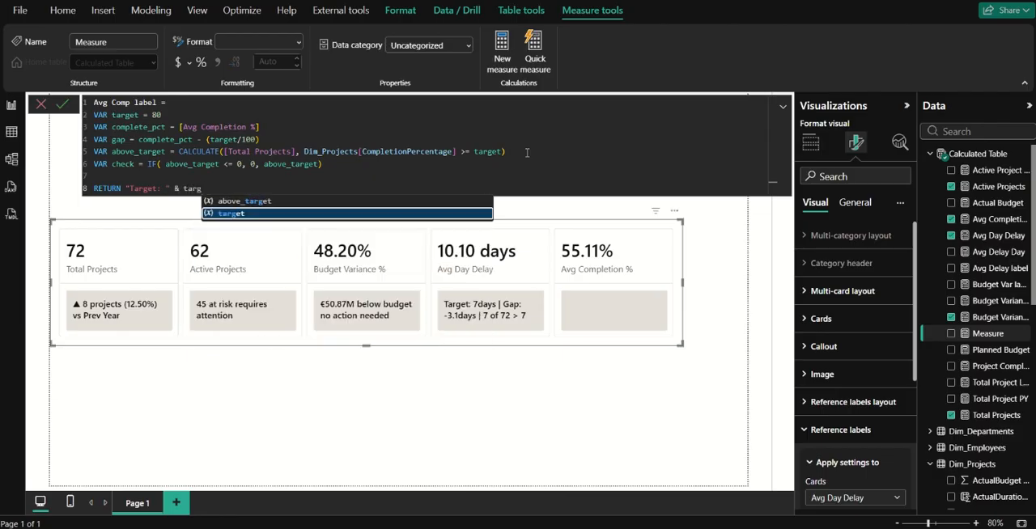
key("Tab")
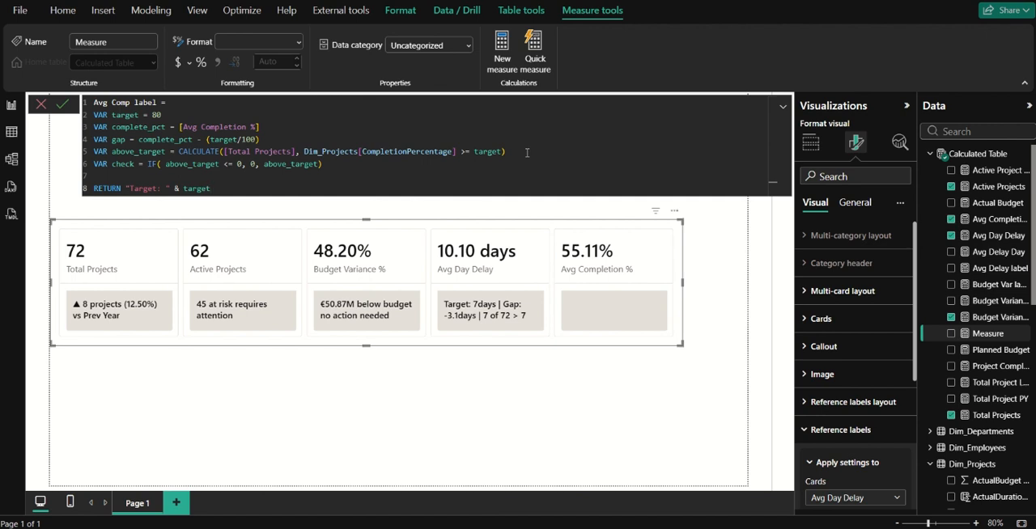
Append a "%" string to the returned text and commit the measure.
type("&\"%\"")
key("Return")
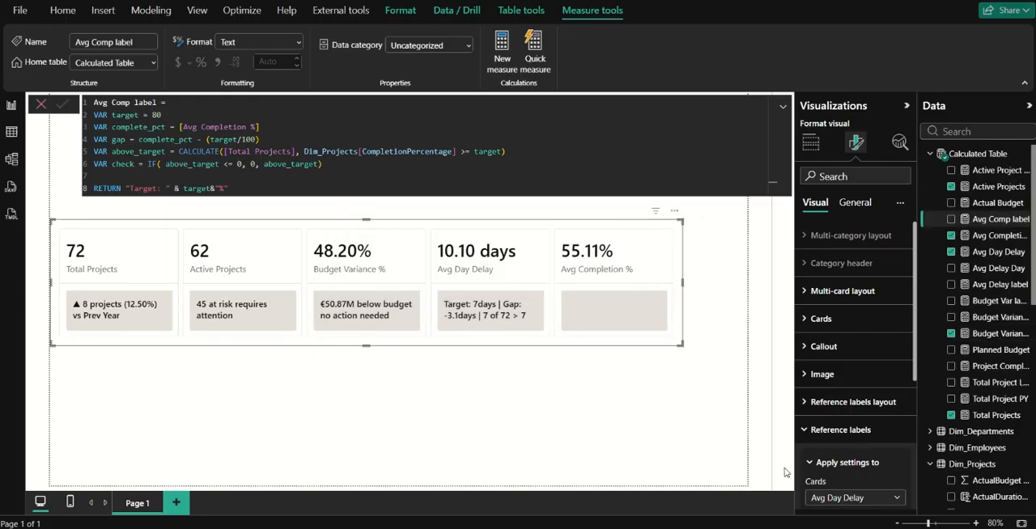
Add the Avg Comp label measure as the reference label of the Avg Completion % card.
scroll(842, 473, "down", 3)
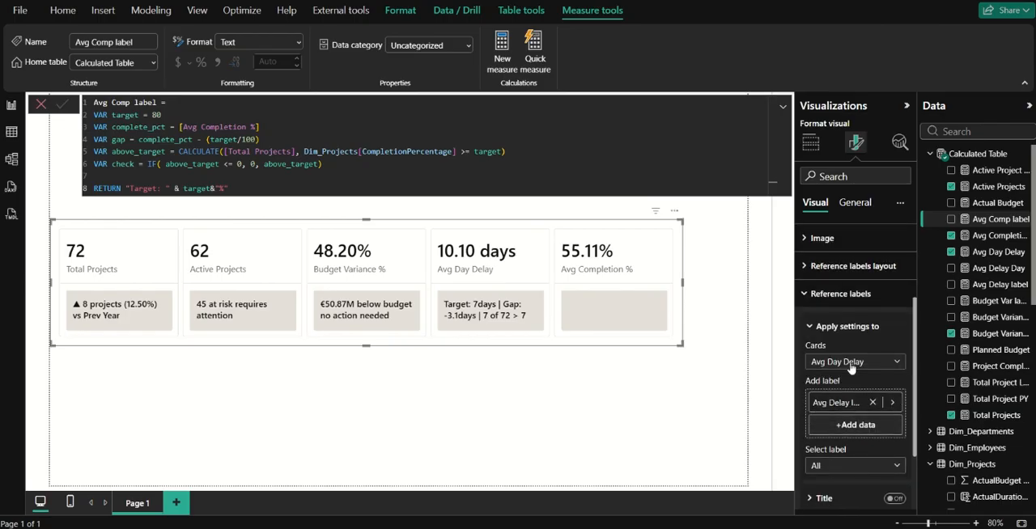
left_click(850, 368)
left_click(848, 460)
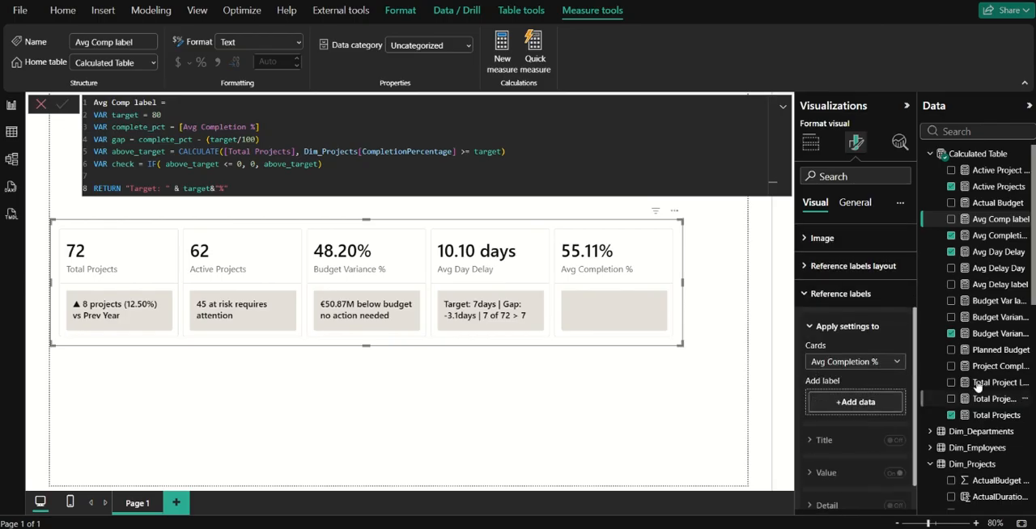
left_click_drag(997, 220, 855, 413)
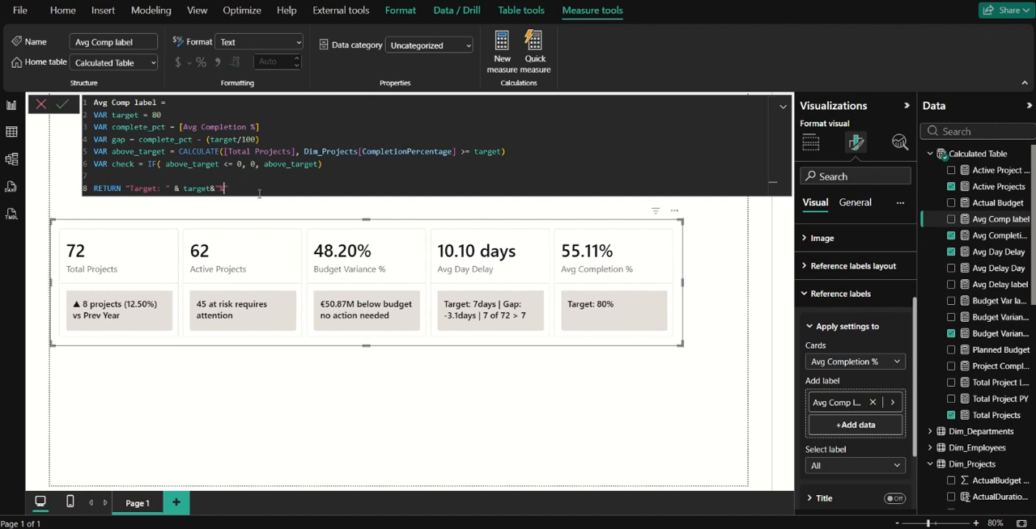
Extend the final "%" string of the returned text with " | Gap: " and a joining operator.
type("| Gap: \" &  forma")
Join the gap variable using FORMAT with the pattern "0.00%" and commit the measure.
key("Tab")
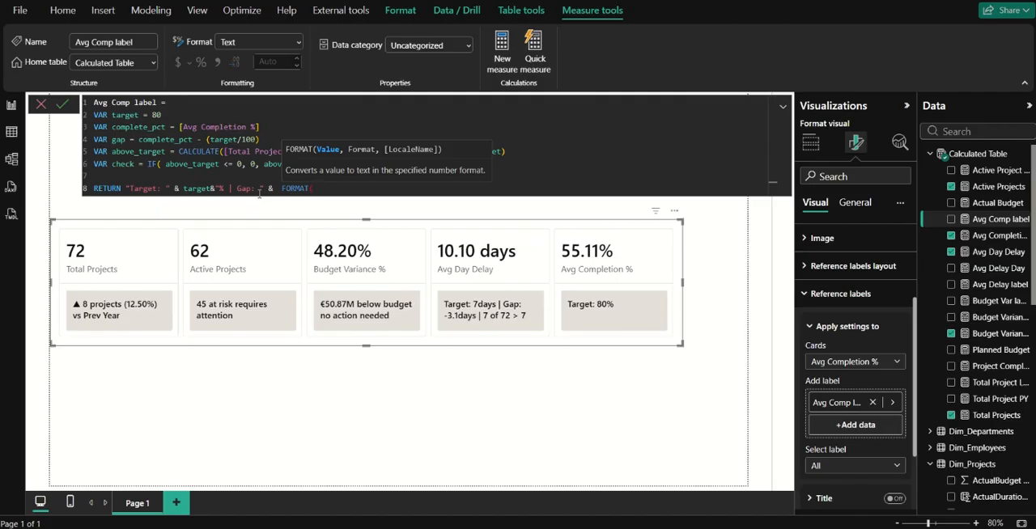
type("gap,\"0.00%\")")
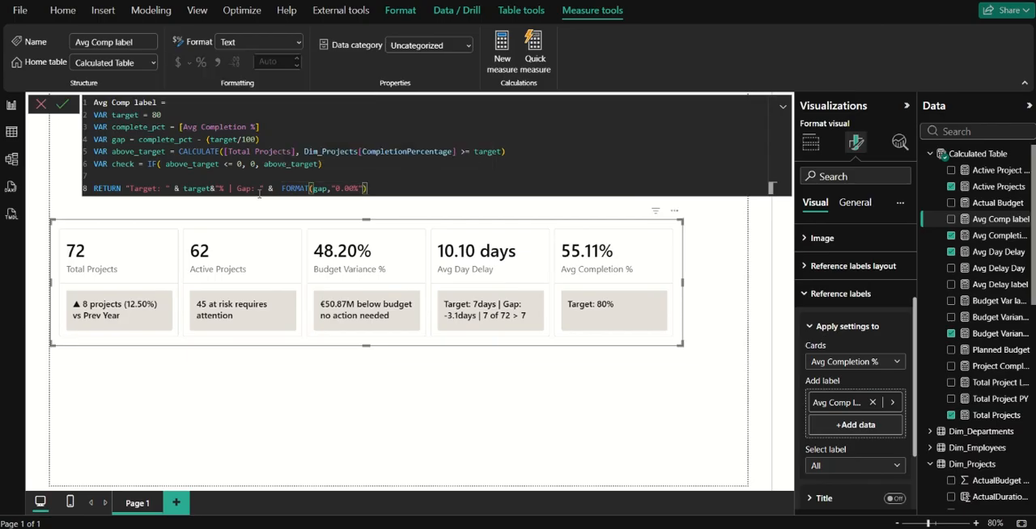
key("Return")
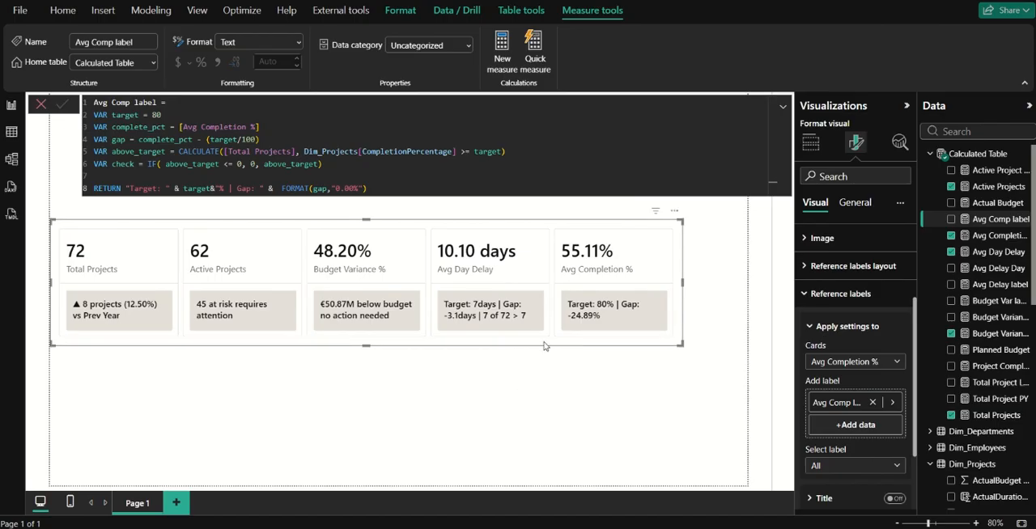
Append the string " | " and the above_target variable to the returned text of the Avg Comp label measure.
left_click(387, 188)
type("& \"")
type(" | \"")
type(" & ao")
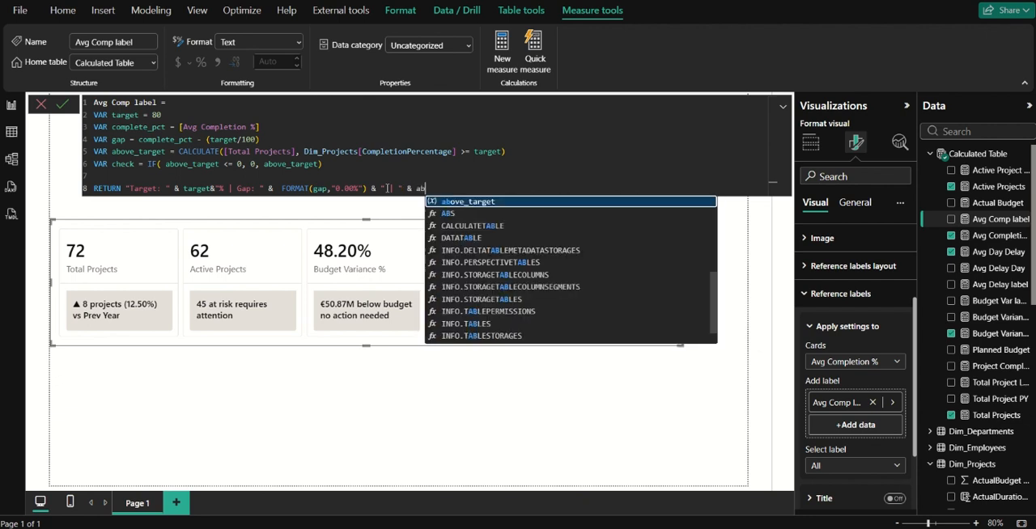
key("Tab")
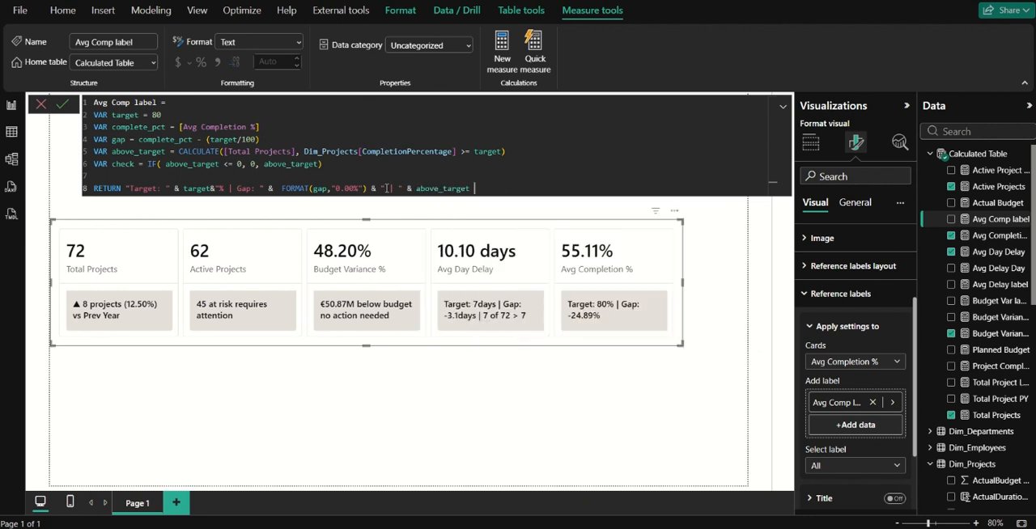
Join the string " of " and the [Total Projects] measure to the end of the returned text.
type("& \" of \" & total")
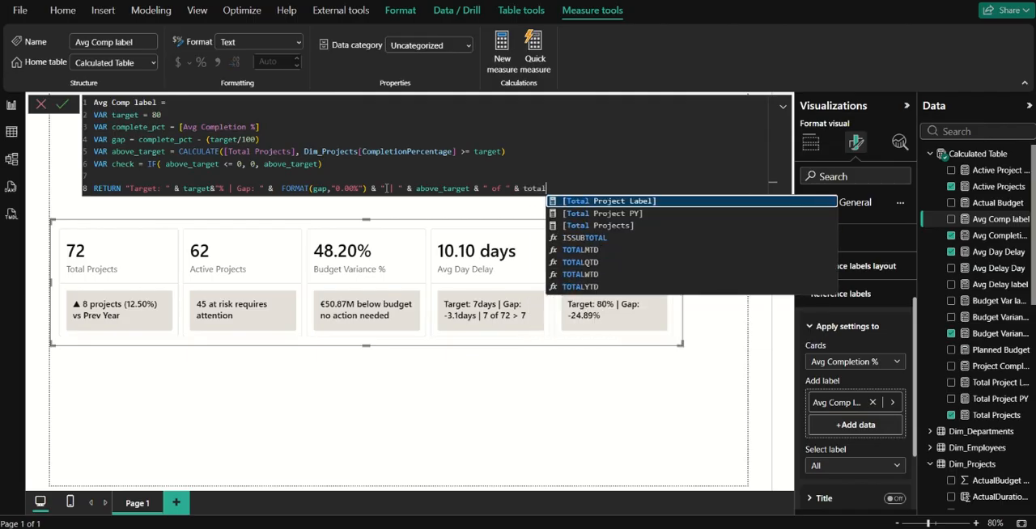
key("Down")
key("Down")
key("Tab")
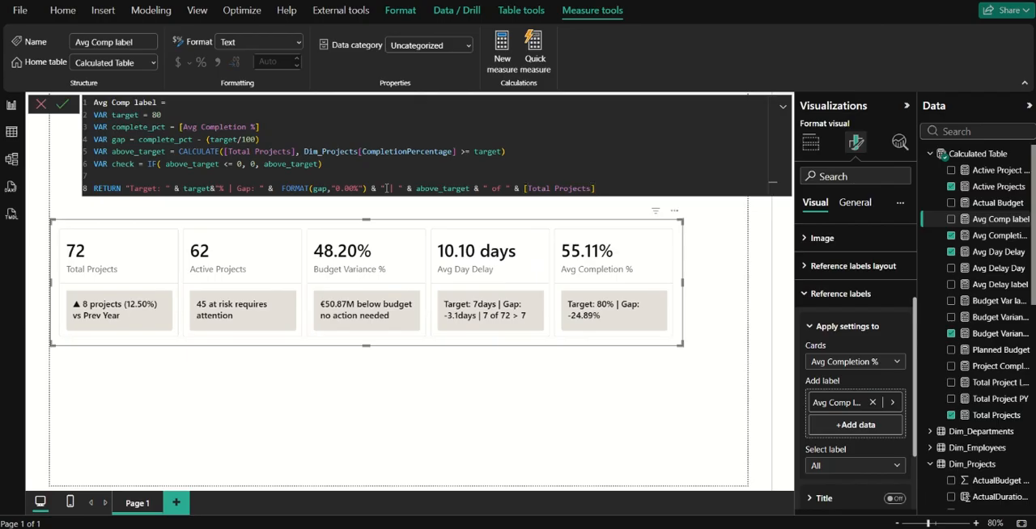
Join the string " > " and the target variable to the end of the returned text.
type("& \" > \" & targ")
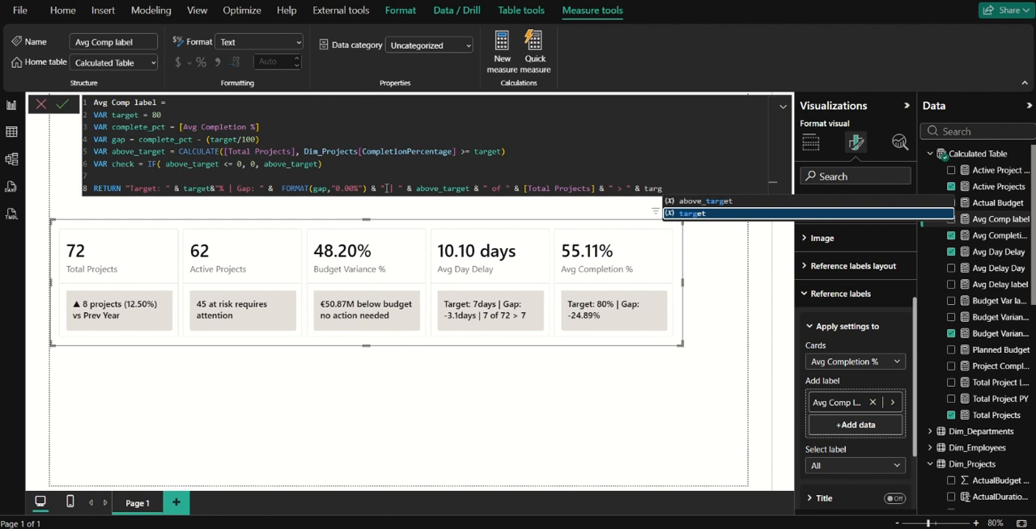
key("Tab")
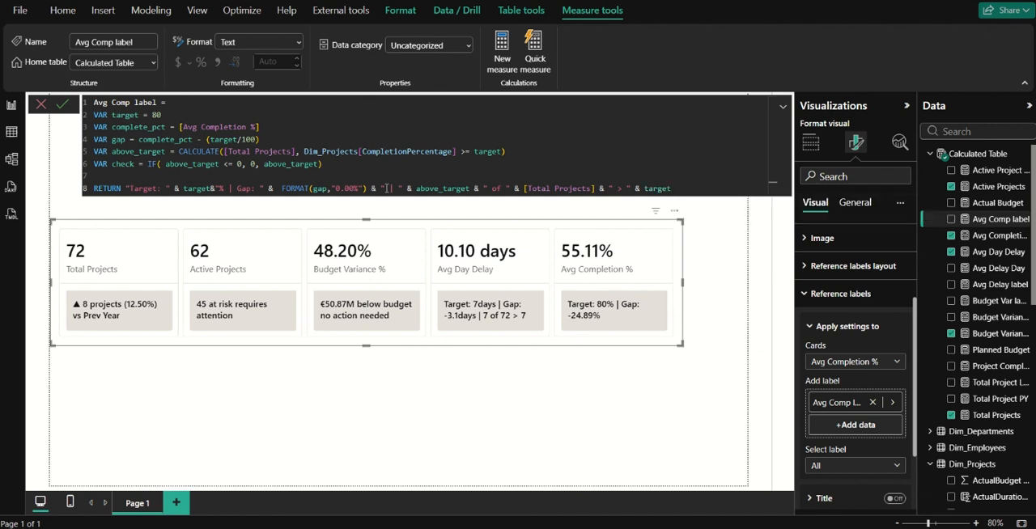
Append a closing "%" string after the target variable, commit the measure and close the formula editor.
type("&\"")
type("%\"")
left_click(672, 188)
key("Right")
left_click(67, 104)
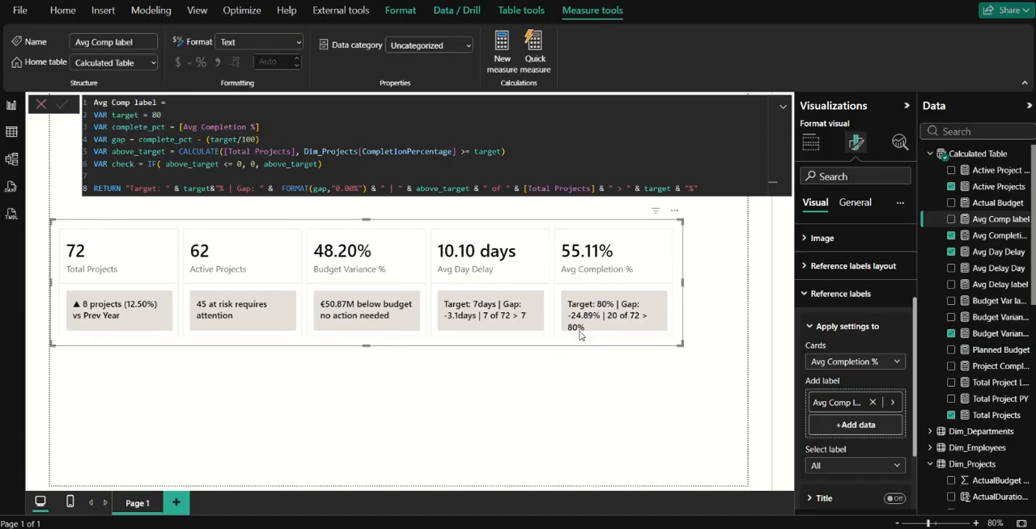
left_click(41, 103)
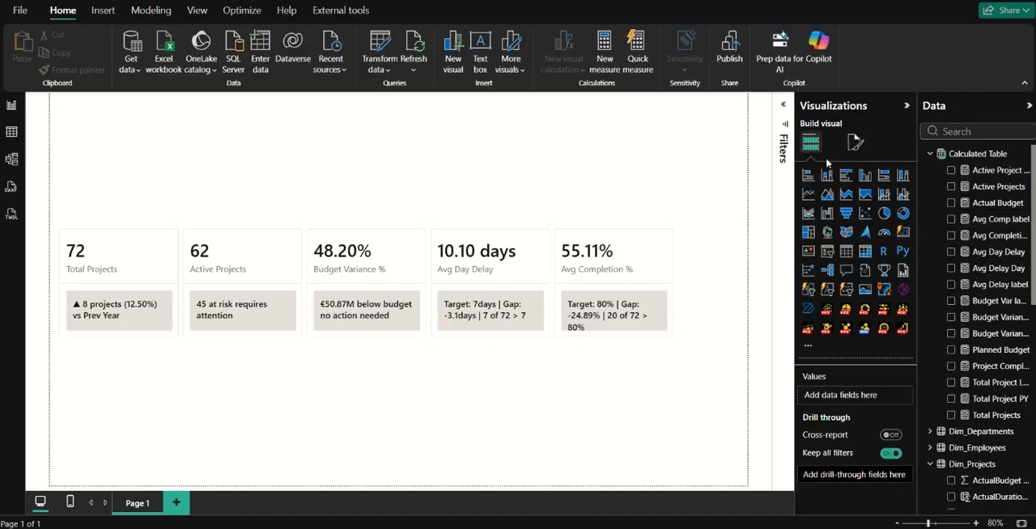
Set the page canvas to a custom size of 1080 px height and 1920 px width.
left_click(855, 142)
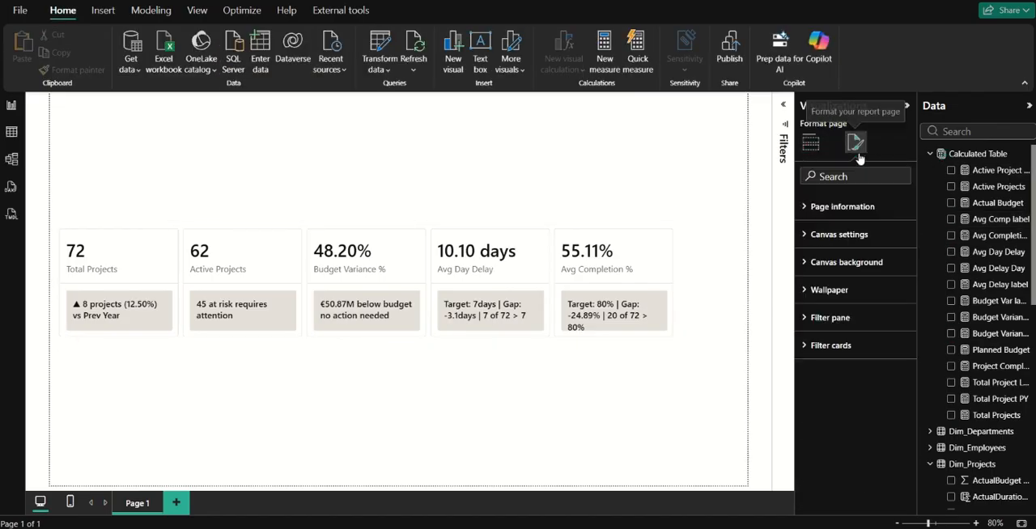
left_click(839, 235)
left_click(863, 281)
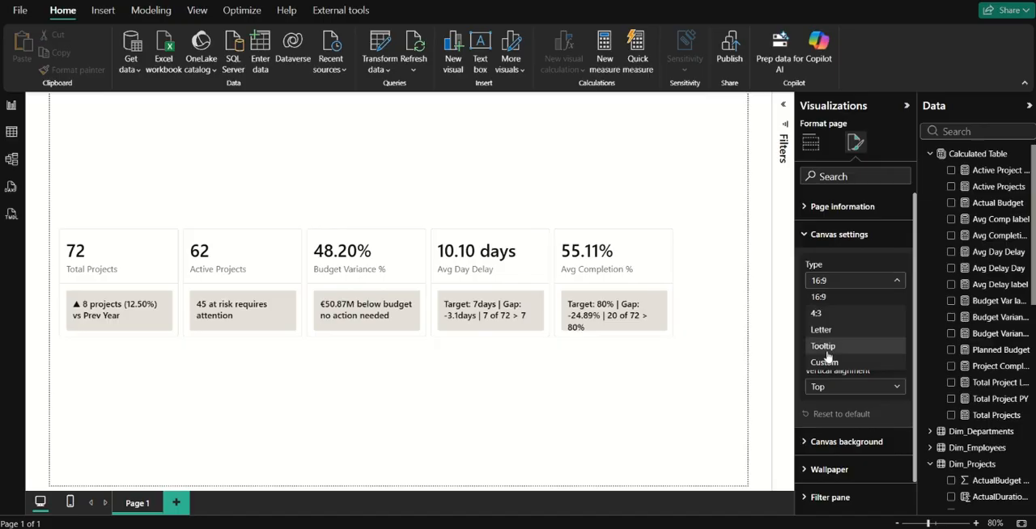
left_click(826, 361)
double_click(815, 316)
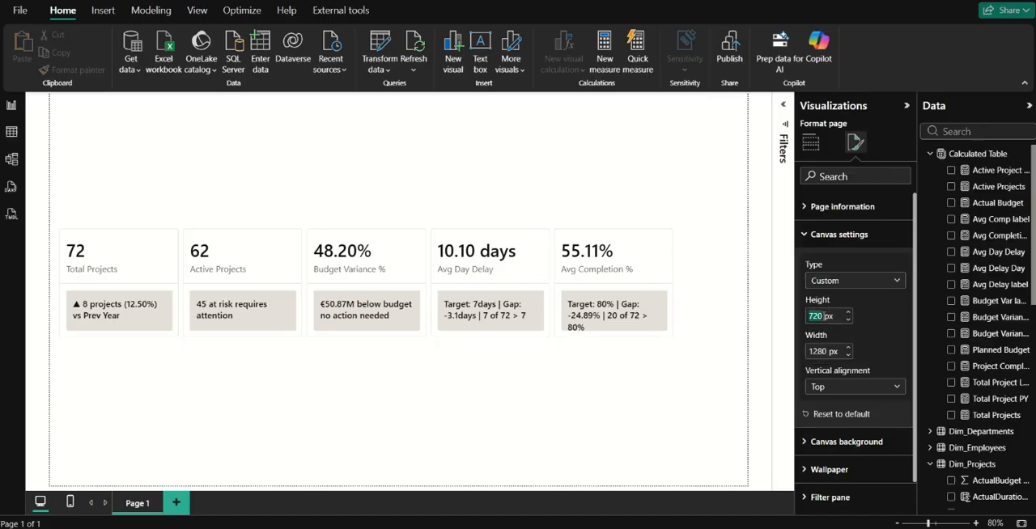
type("1080")
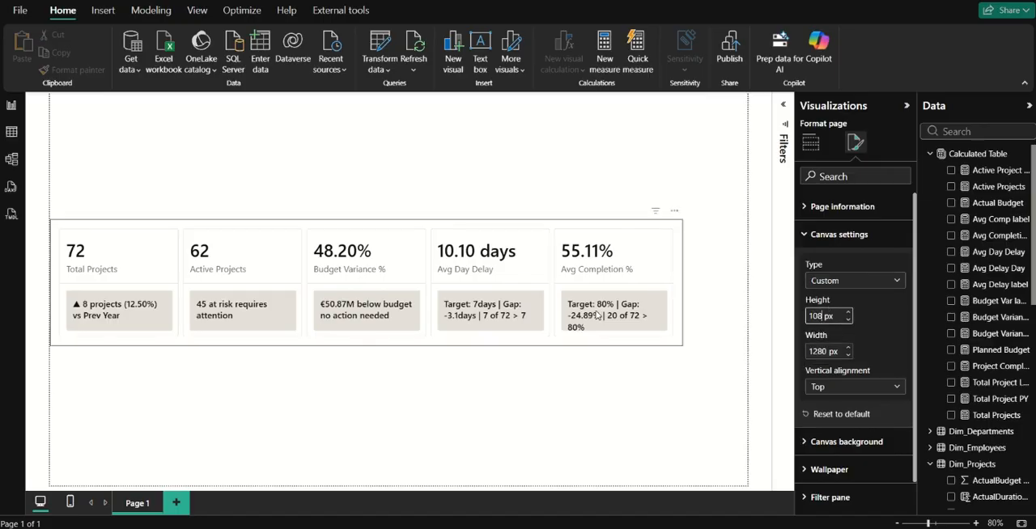
key("Return")
key("Tab")
type("1920")
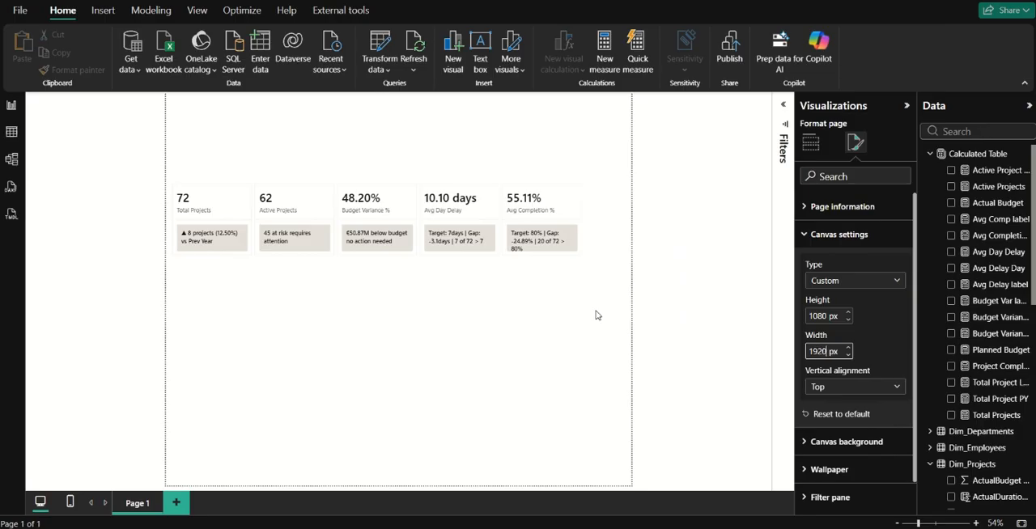
key("Return")
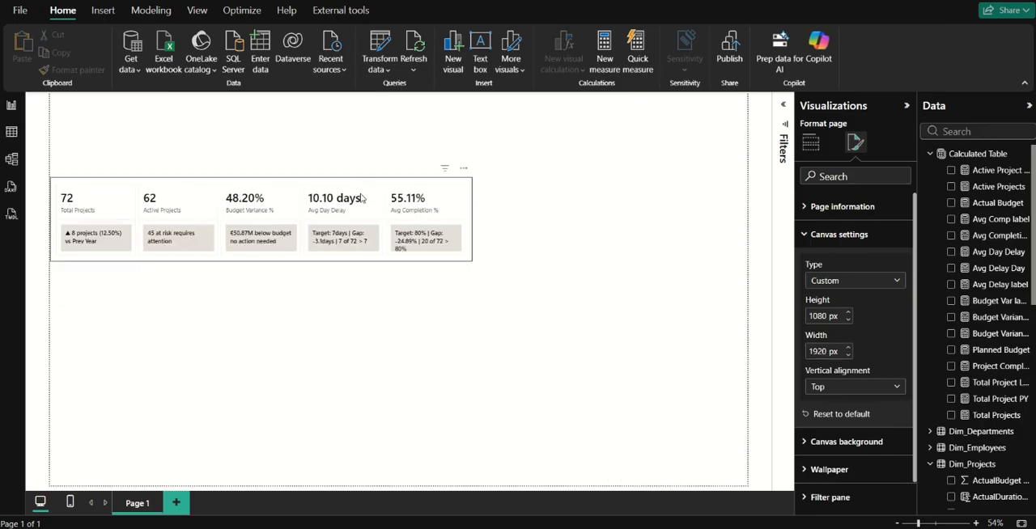
Move the KPI card visual towards the top of the page and widen it across most of the canvas.
left_click_drag(215, 218, 257, 157)
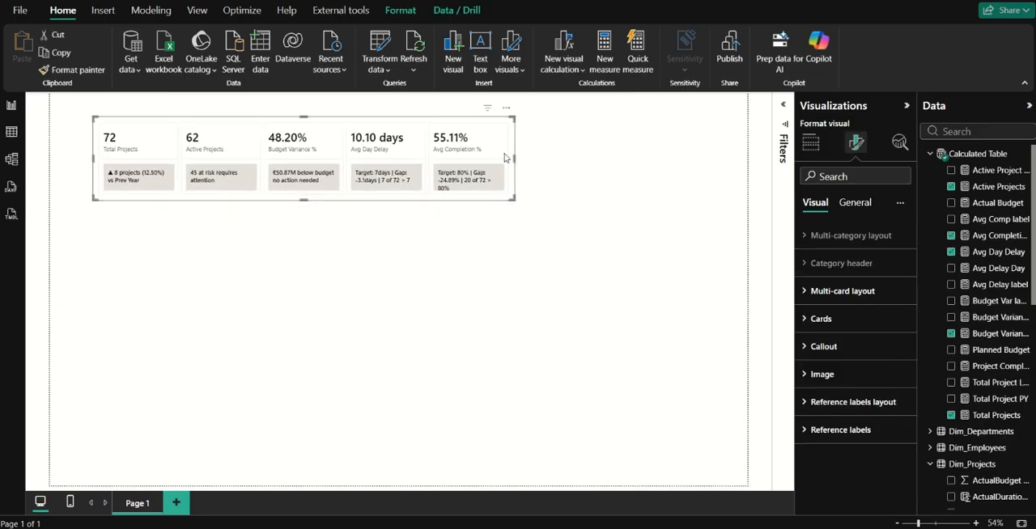
left_click_drag(513, 155, 715, 159)
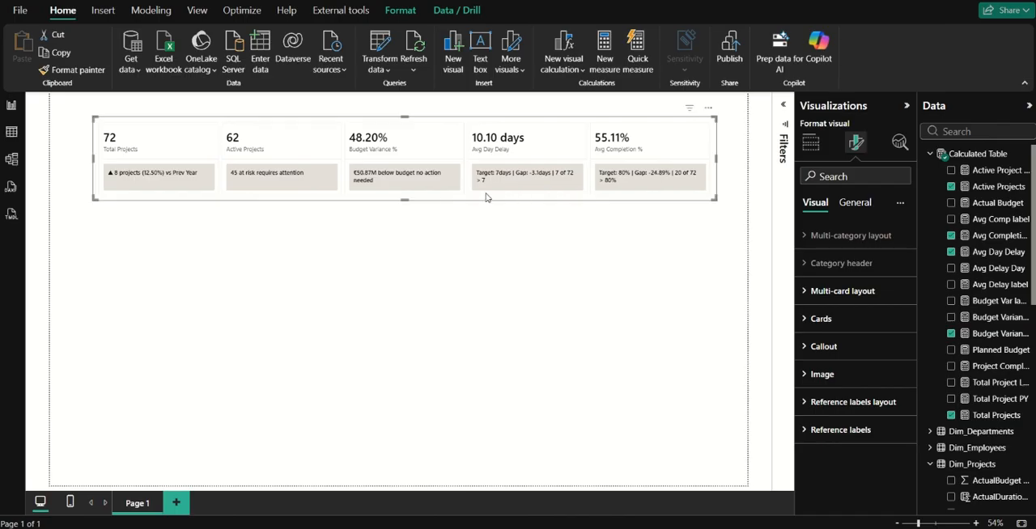
left_click_drag(348, 174, 342, 203)
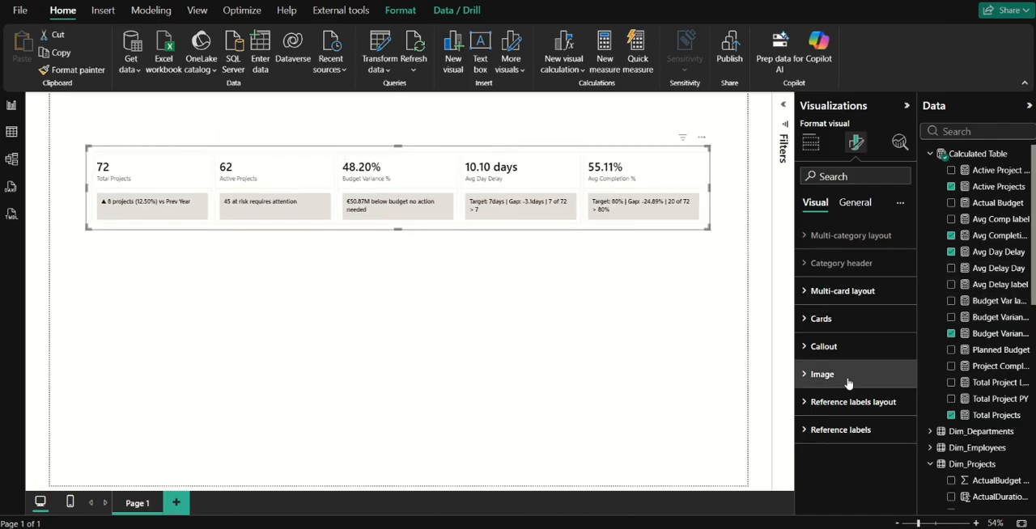
Set the callout value font size to 30 for all cards and extend the visual's left edge slightly outward.
left_click(876, 354)
scroll(865, 372, "down", 4)
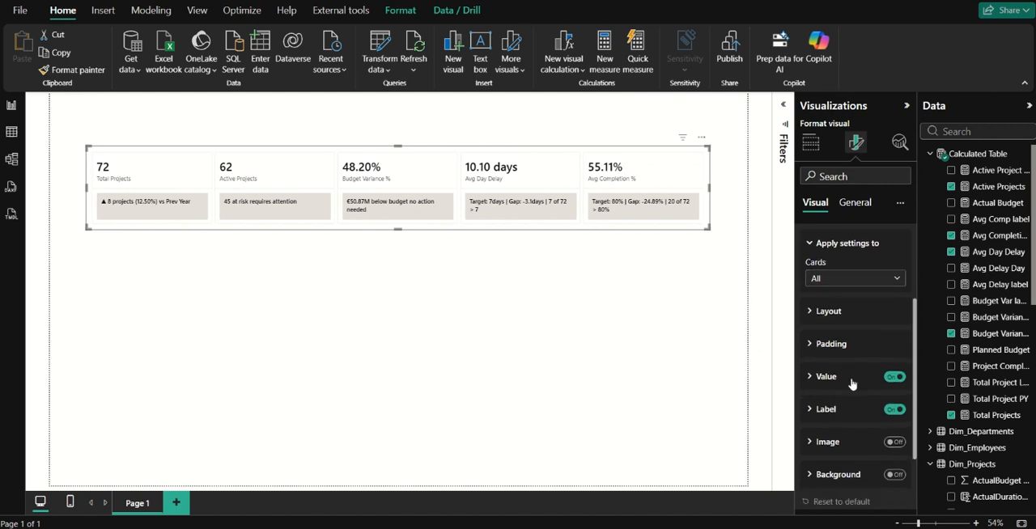
left_click(856, 378)
double_click(882, 279)
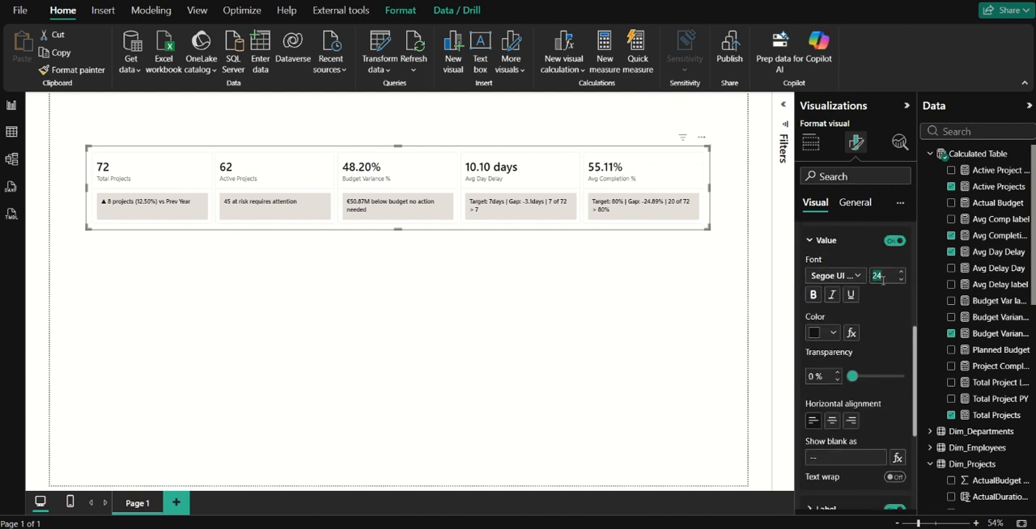
type("30")
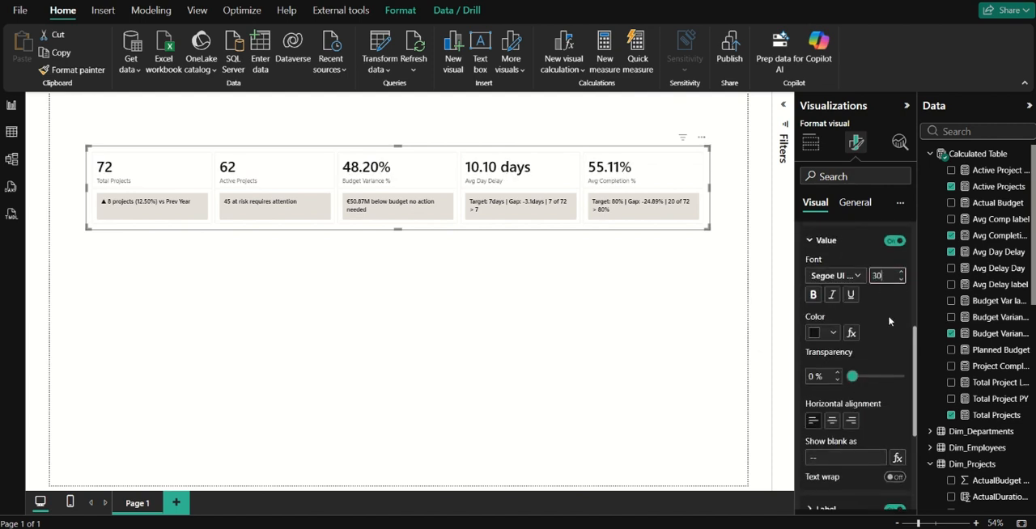
left_click(822, 240)
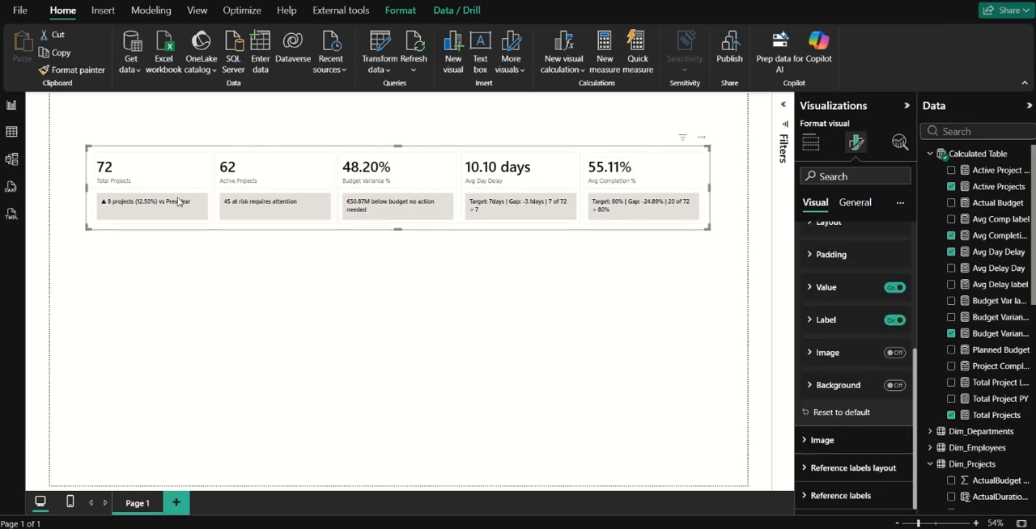
left_click_drag(88, 193, 69, 191)
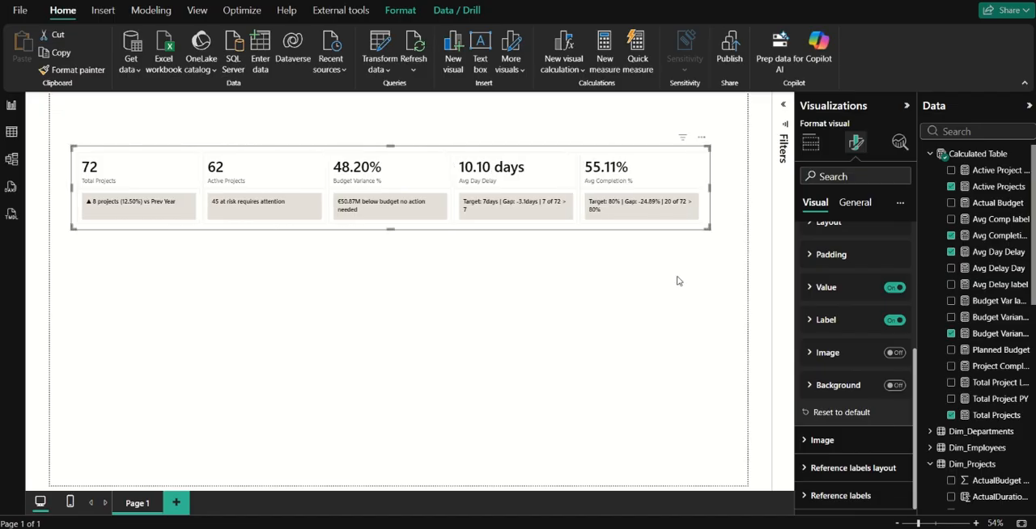
Open the value font settings of the reference labels for all cards.
left_click(853, 467)
scroll(855, 416, "down", 2)
scroll(855, 416, "down", 2)
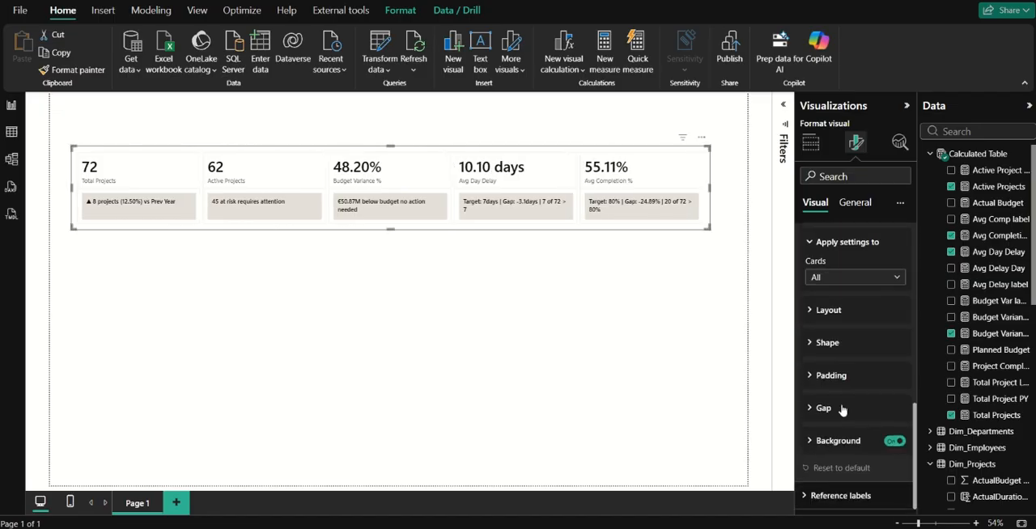
left_click(851, 490)
left_click(833, 299)
left_click(825, 308)
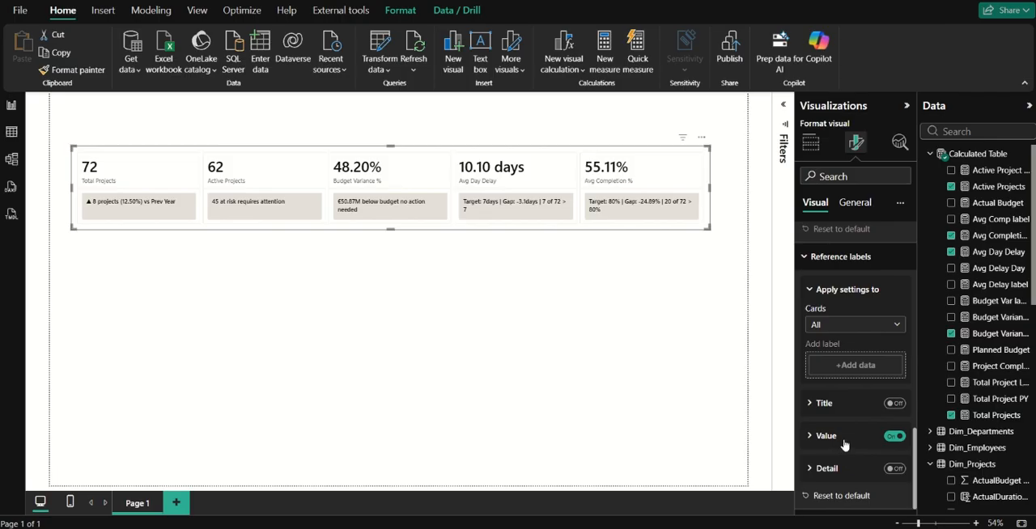
left_click(838, 442)
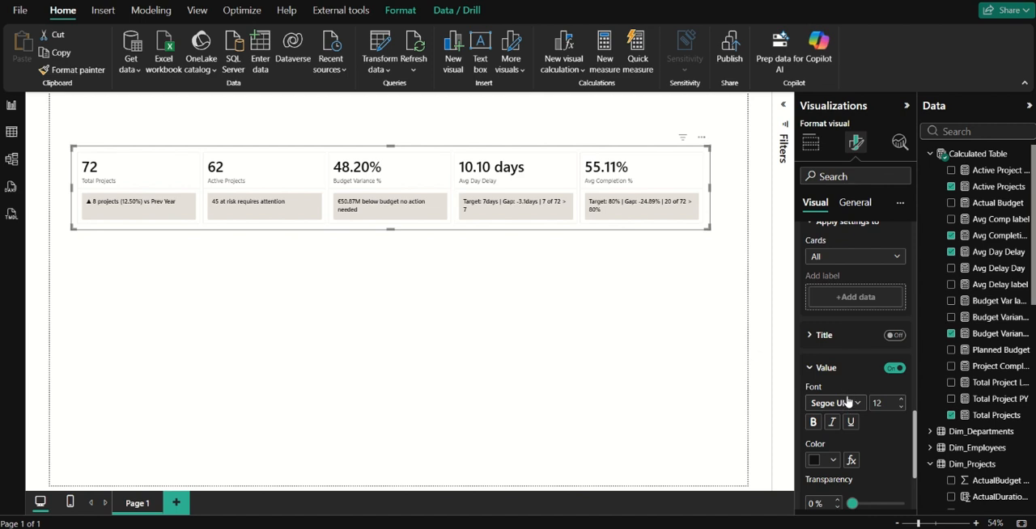
left_click(847, 402)
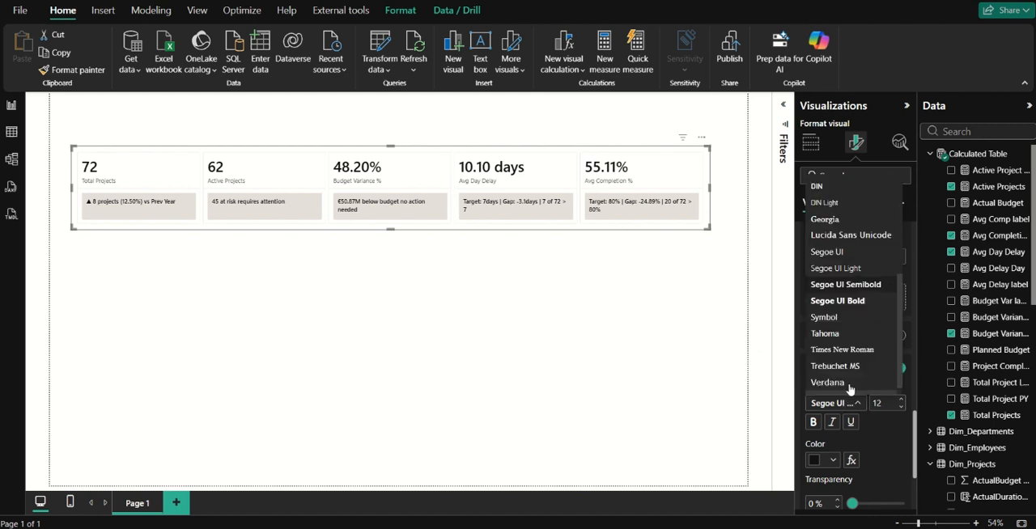
Widen the card visual to the page's right edge and shift it slightly left to balance the margins.
left_click(708, 191)
left_click_drag(708, 192, 746, 192)
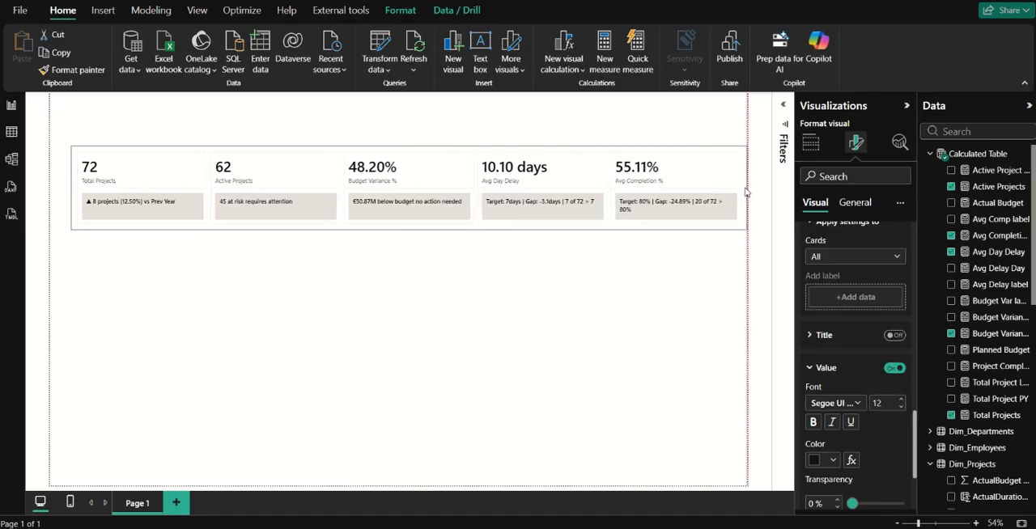
left_click_drag(491, 199, 479, 196)
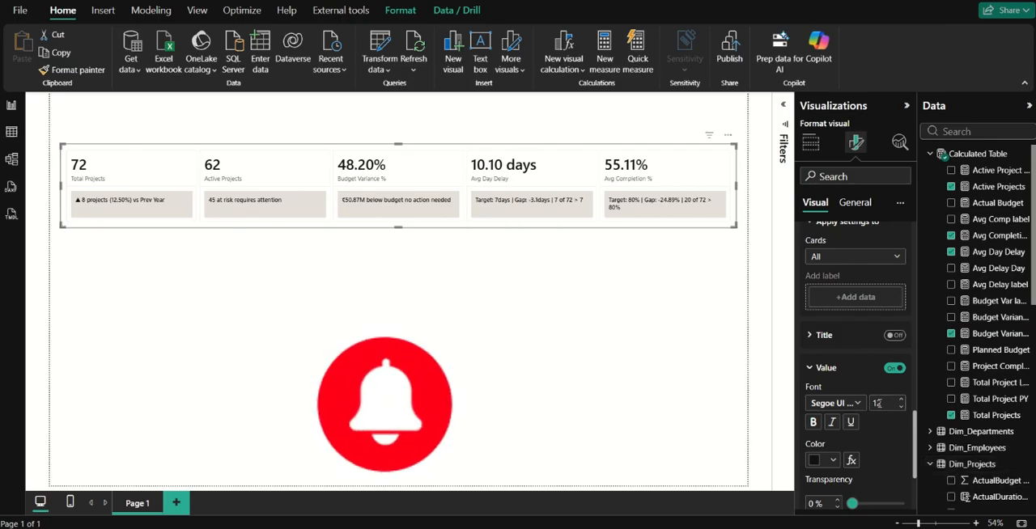
Set the reference label values to the DIN font at size 13 and move the card visual slightly down.
left_click(842, 403)
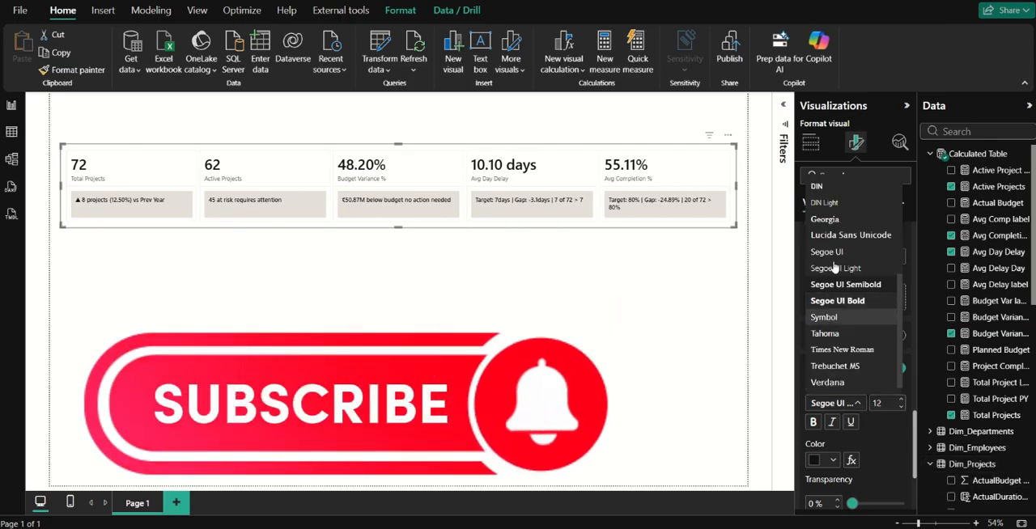
left_click(817, 185)
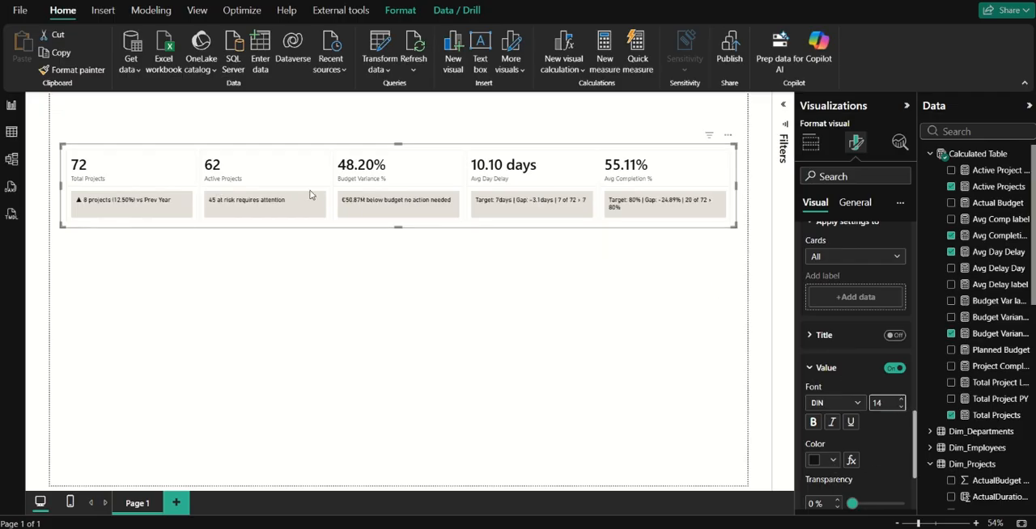
left_click_drag(338, 195, 331, 216)
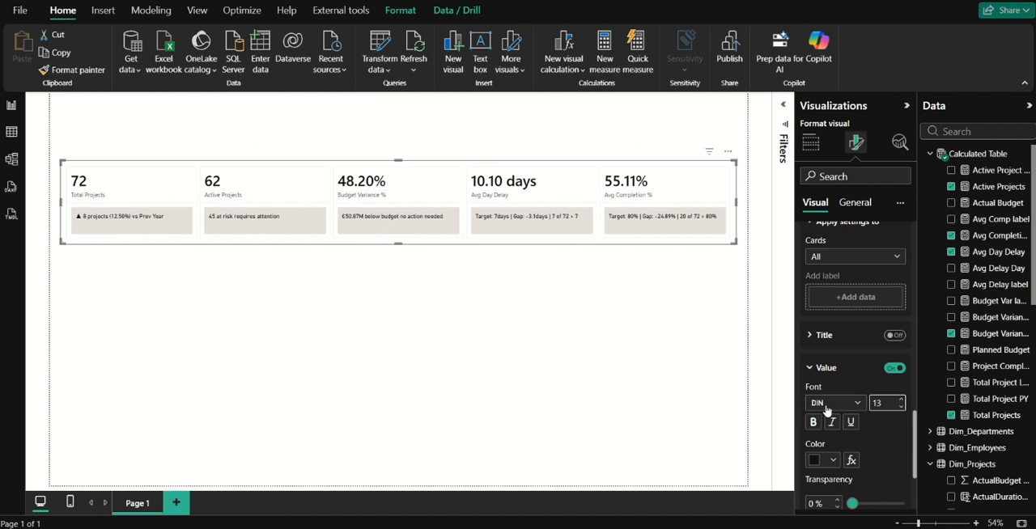
left_click(836, 371)
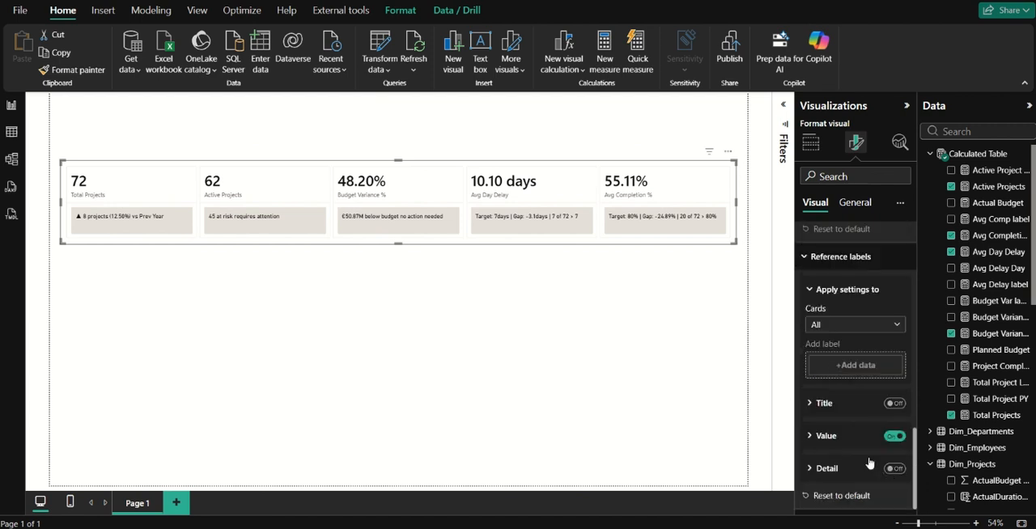
Turn off the divider between the callouts and reference labels in the cards.
scroll(836, 336, "up", 2)
left_click(844, 330)
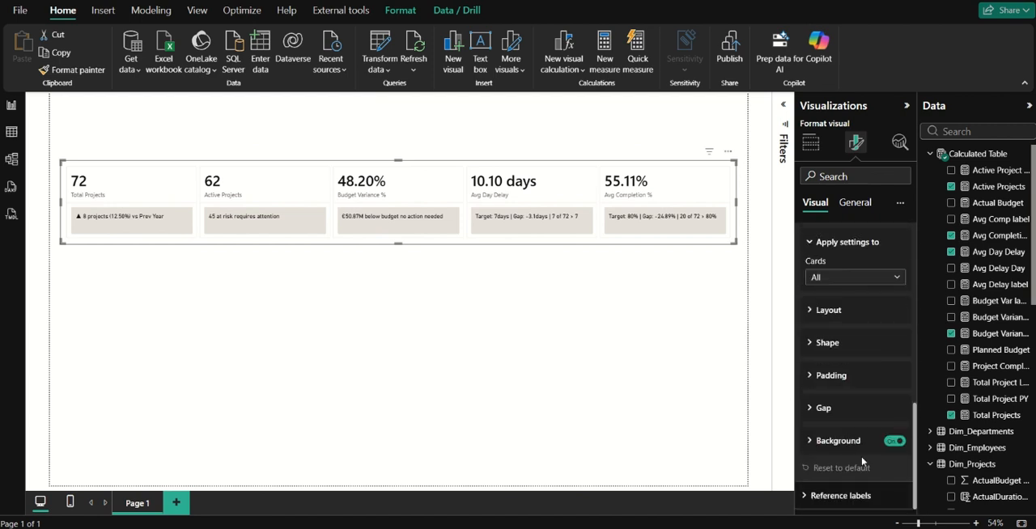
left_click(840, 410)
left_click(840, 409)
scroll(836, 277, "up", 10)
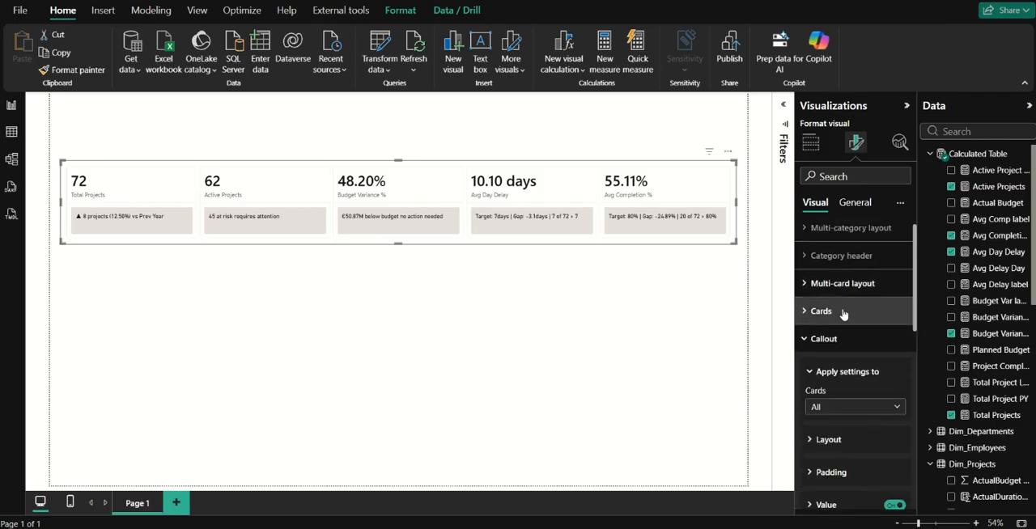
left_click(841, 312)
scroll(856, 416, "down", 3)
left_click(894, 422)
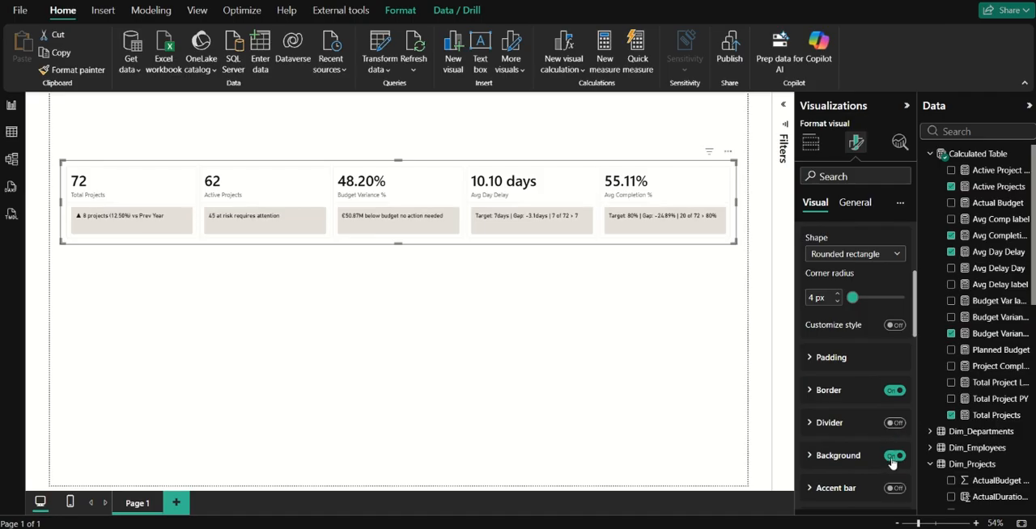
Turn off the background and border of all cards and turn on their accent bar.
left_click(893, 458)
left_click(894, 390)
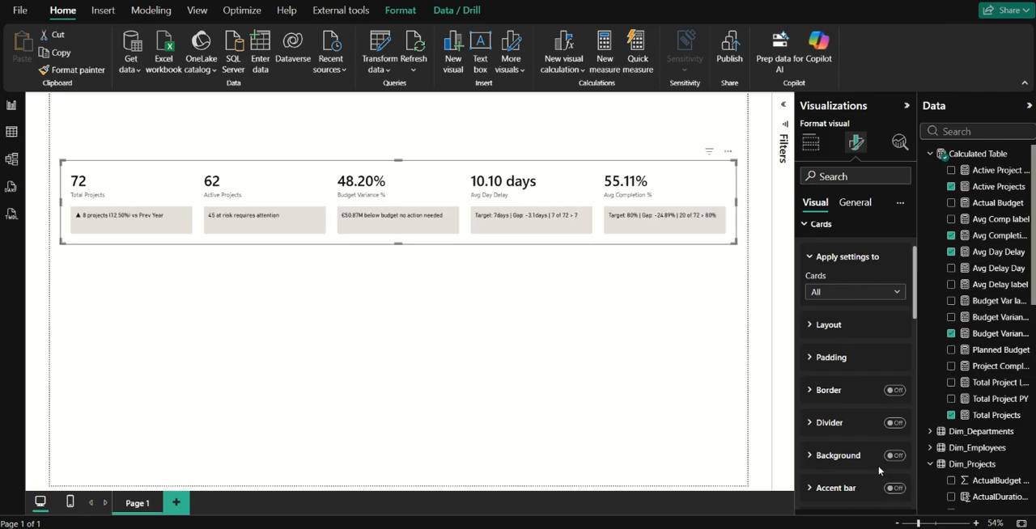
left_click(895, 488)
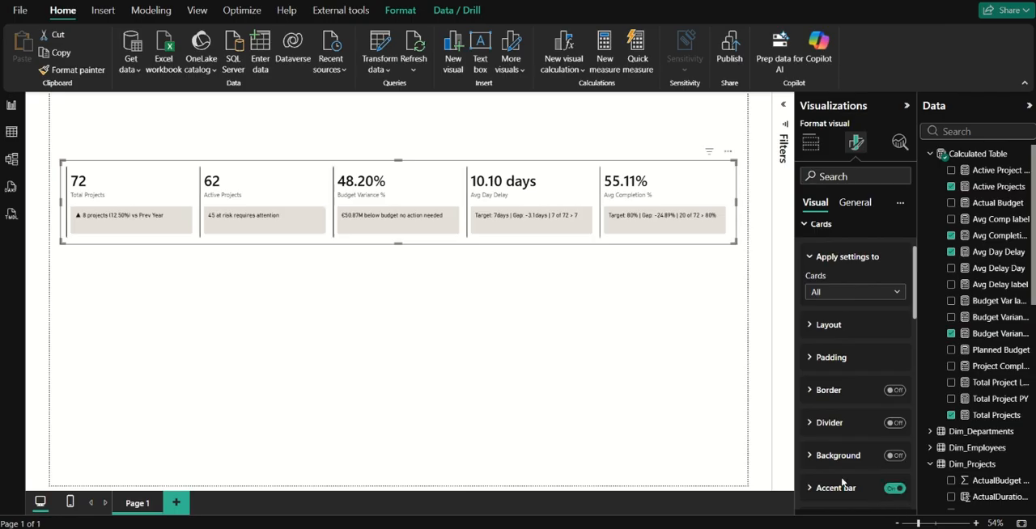
Set the width of the cards' accent bar to 5 px.
left_click(841, 422)
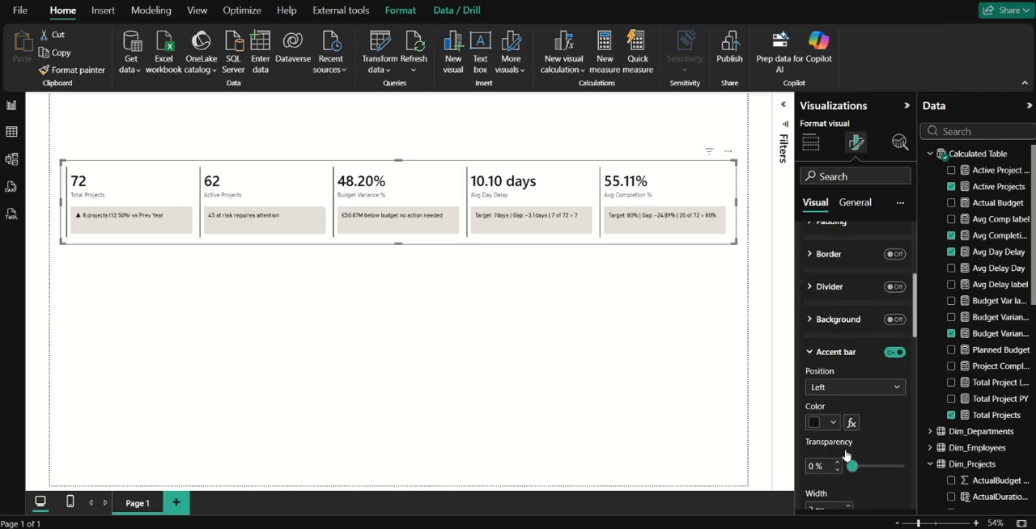
scroll(846, 455, "down", 1)
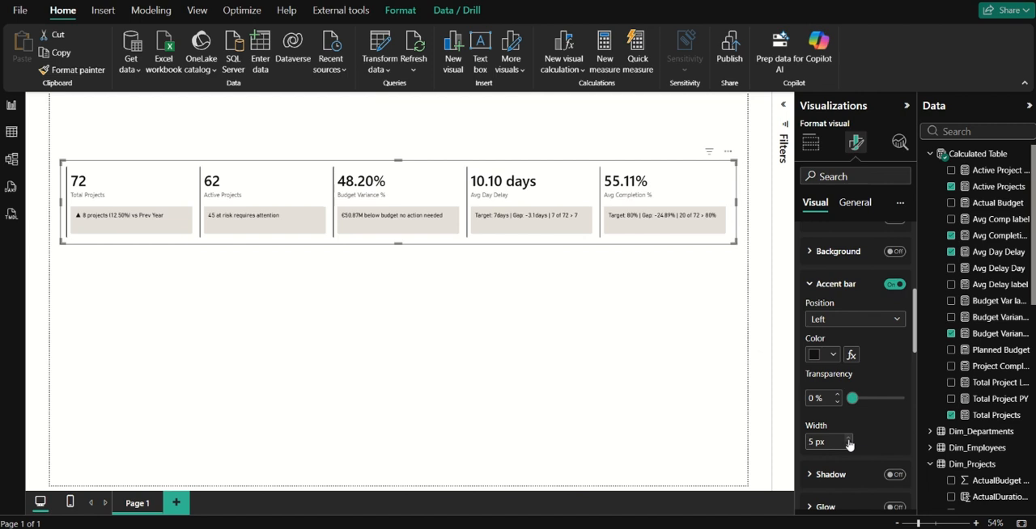
left_click(836, 323)
left_click(836, 331)
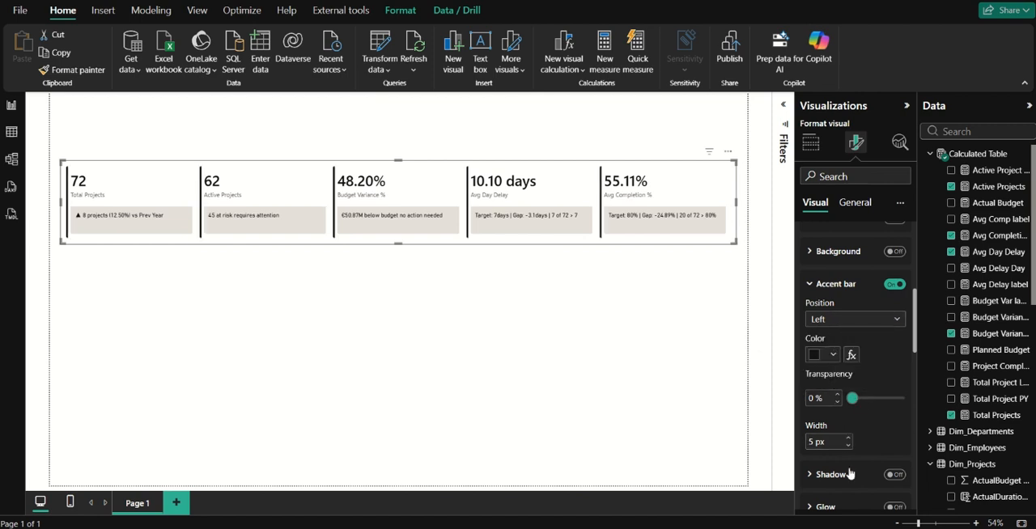
left_click(835, 283)
Turn on the shadow for all cards in the card settings.
scroll(831, 377, "up", 3)
scroll(838, 352, "up", 1)
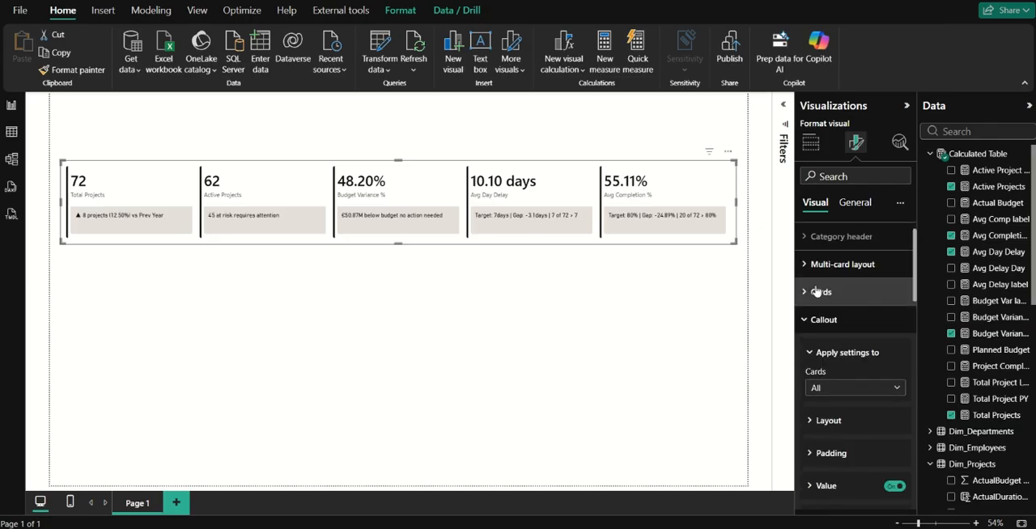
left_click(825, 319)
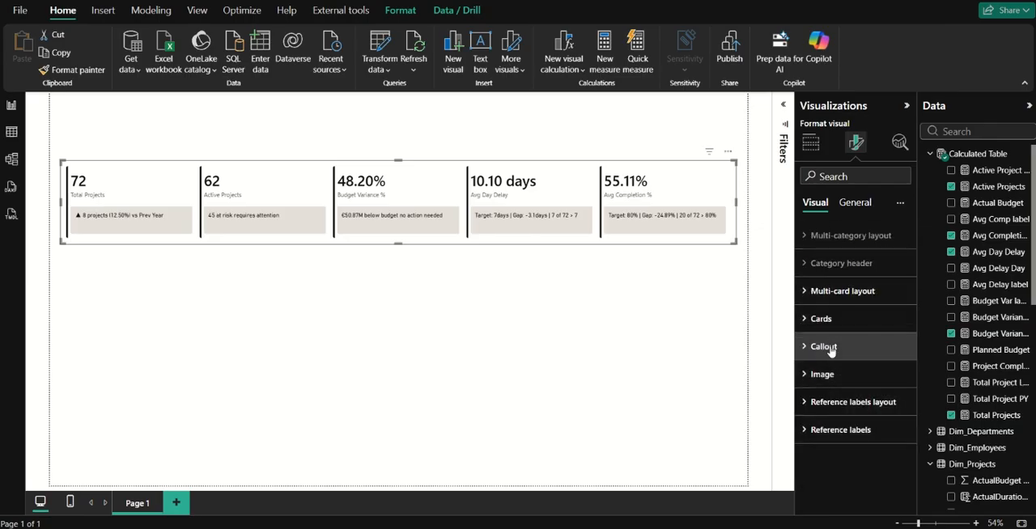
left_click(823, 319)
scroll(850, 388, "down", 2)
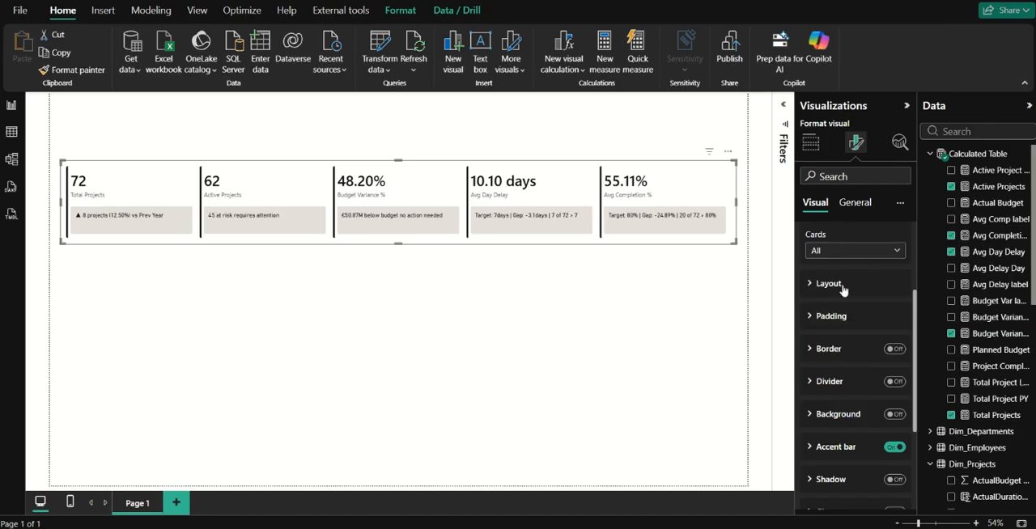
scroll(852, 470, "down", 3)
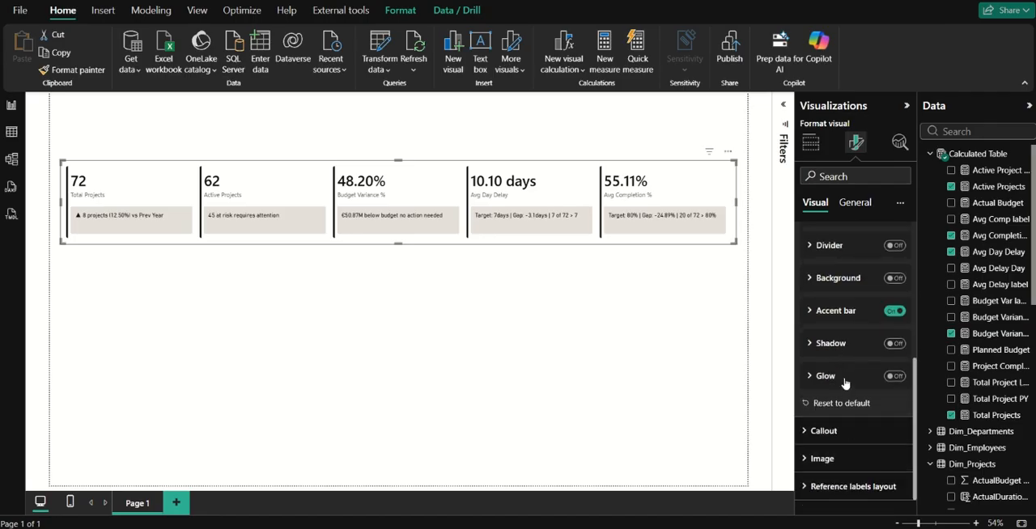
left_click(893, 344)
left_click(864, 351)
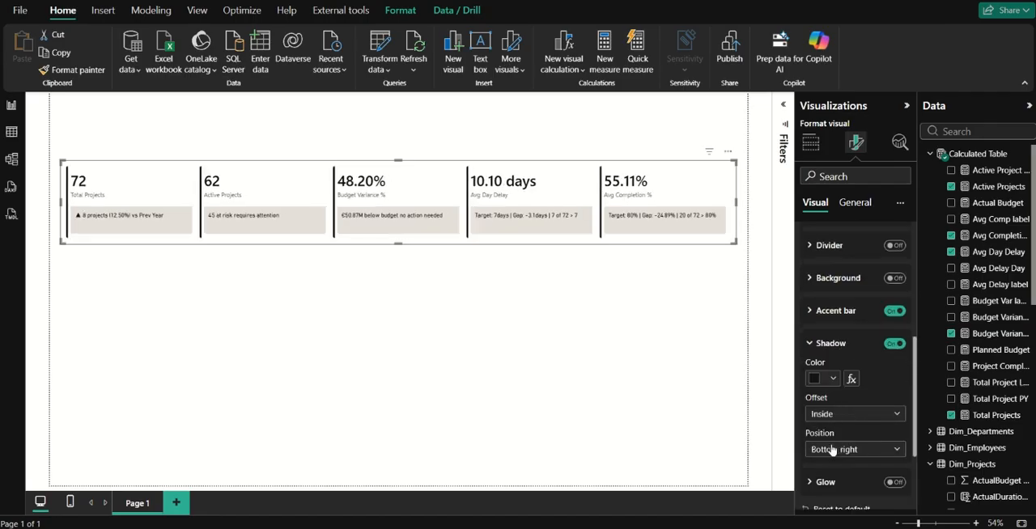
left_click(831, 344)
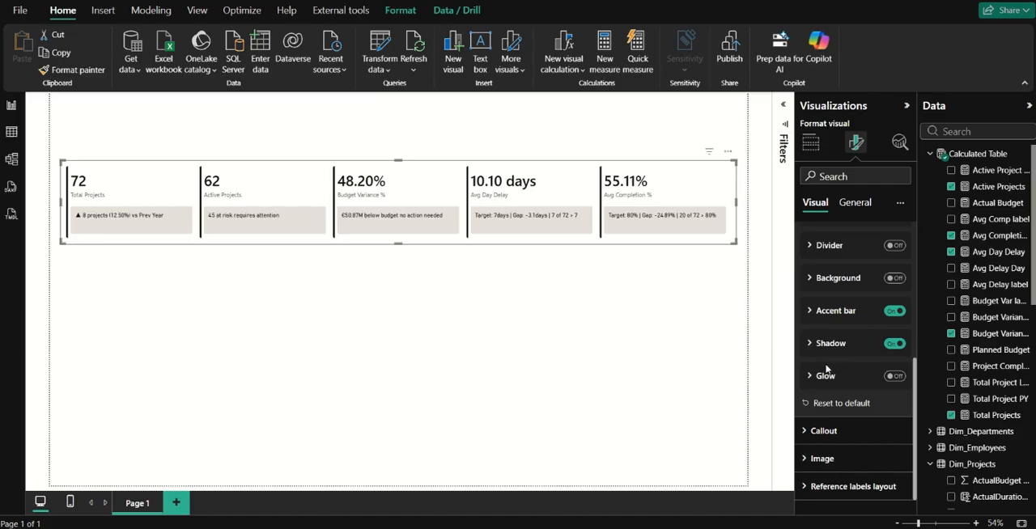
Turn the border of all cards back on and set the rounded rectangle's corner radius to 25 px.
scroll(865, 324, "up", 5)
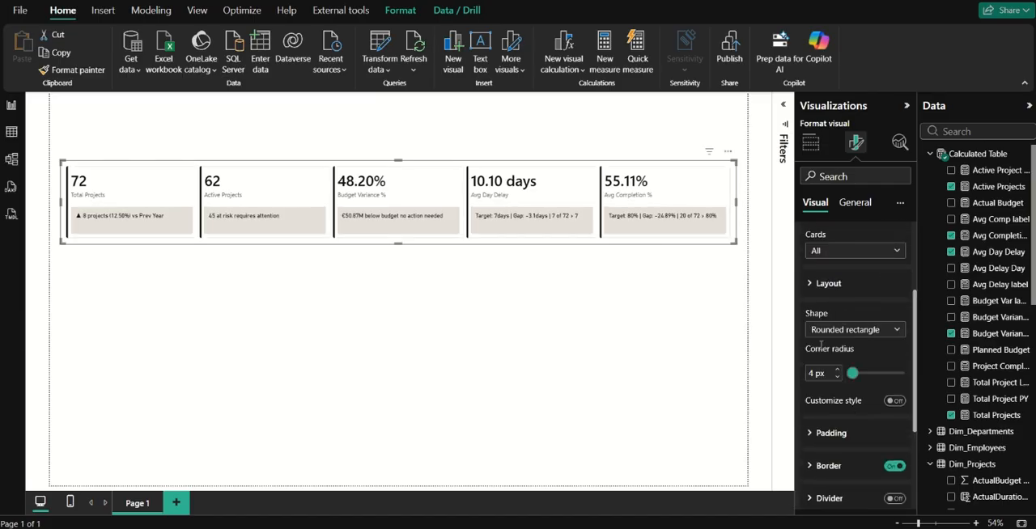
left_click_drag(853, 376, 851, 378)
left_click(837, 370)
type("20")
left_click(838, 369)
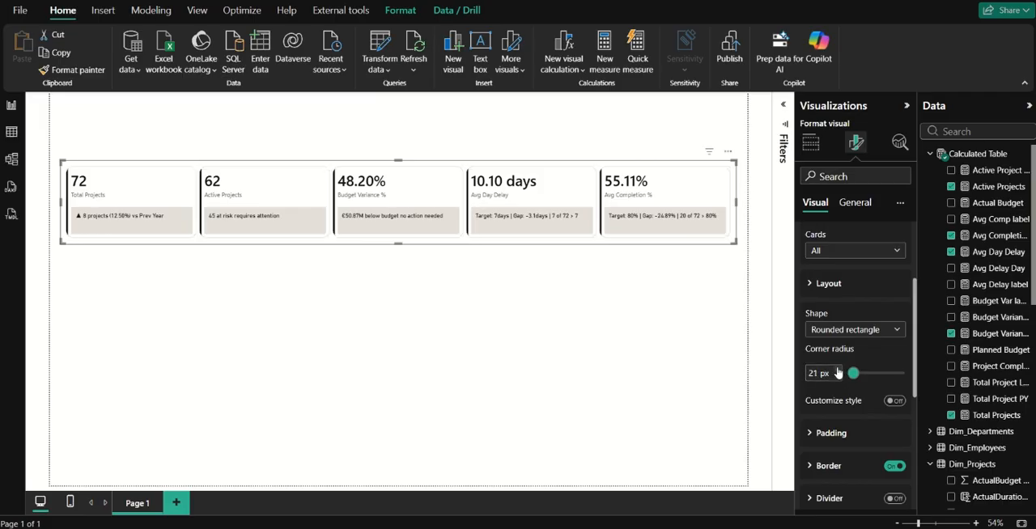
left_click(838, 369)
scroll(834, 307, "up", 2)
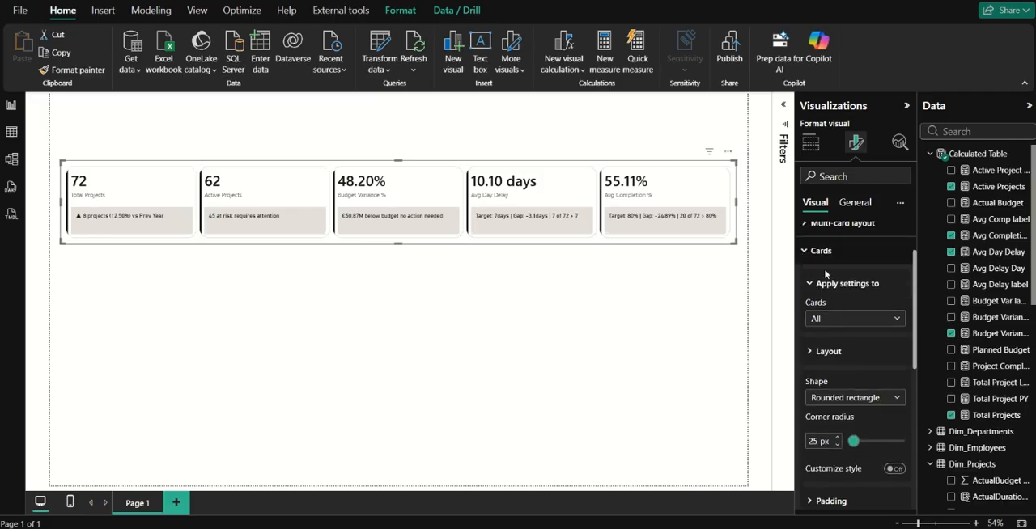
left_click(823, 252)
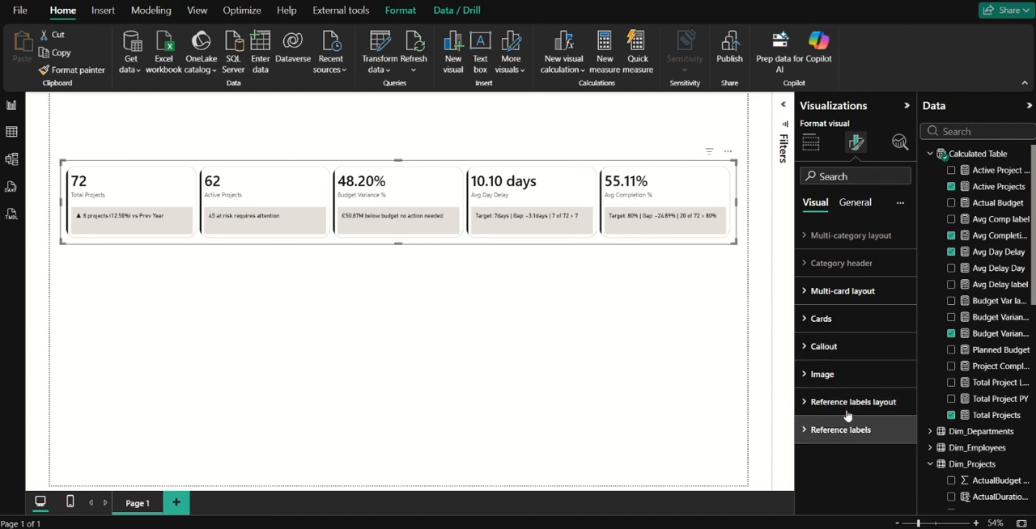
Set the callout size to 60% in the layout of all cards.
left_click(840, 324)
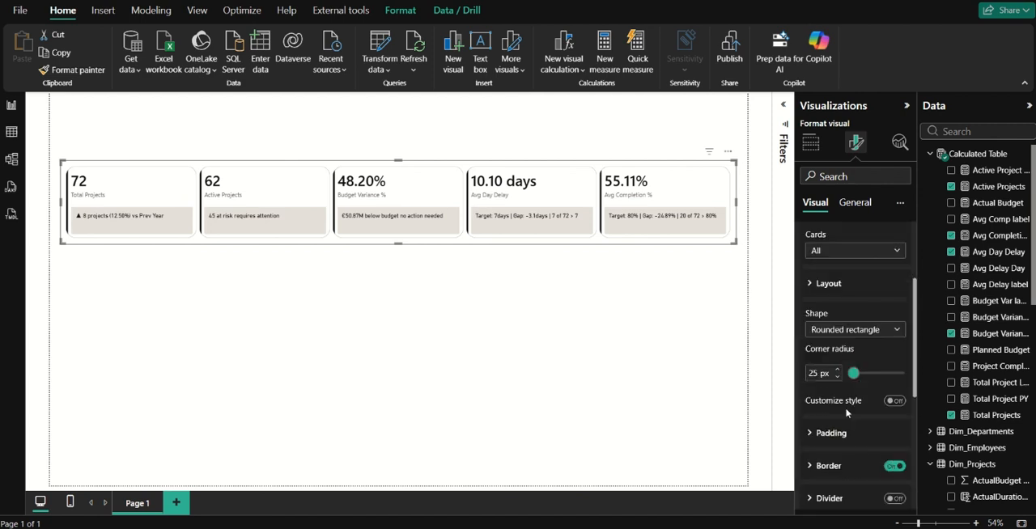
left_click(838, 283)
left_click(853, 361)
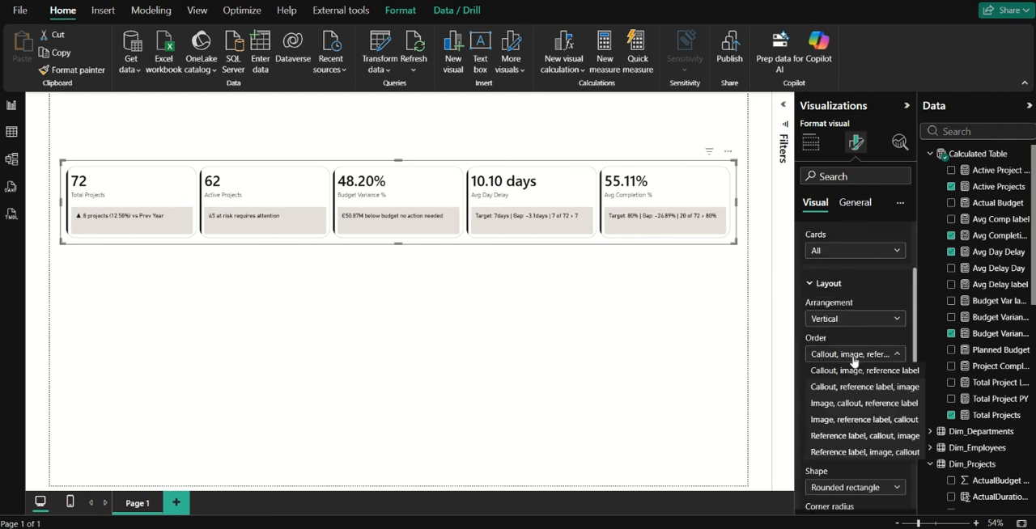
left_click(864, 378)
left_click(889, 399)
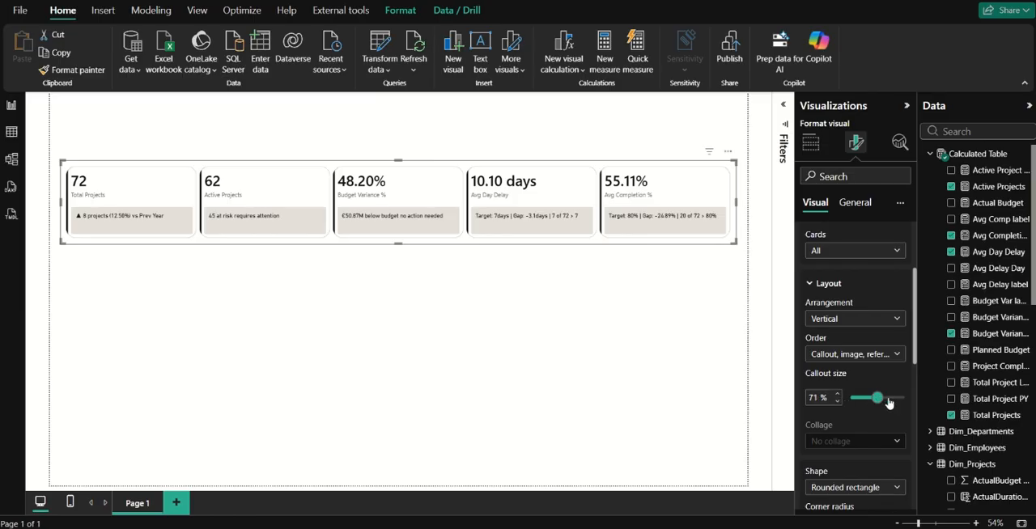
left_click(876, 399)
left_click(839, 394)
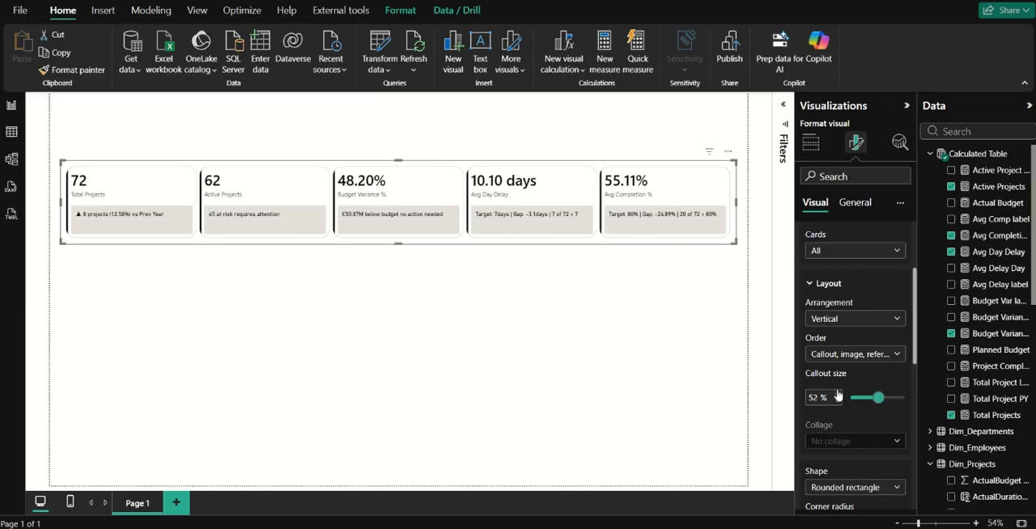
left_click(839, 394)
left_click(838, 394)
left_click(838, 394)
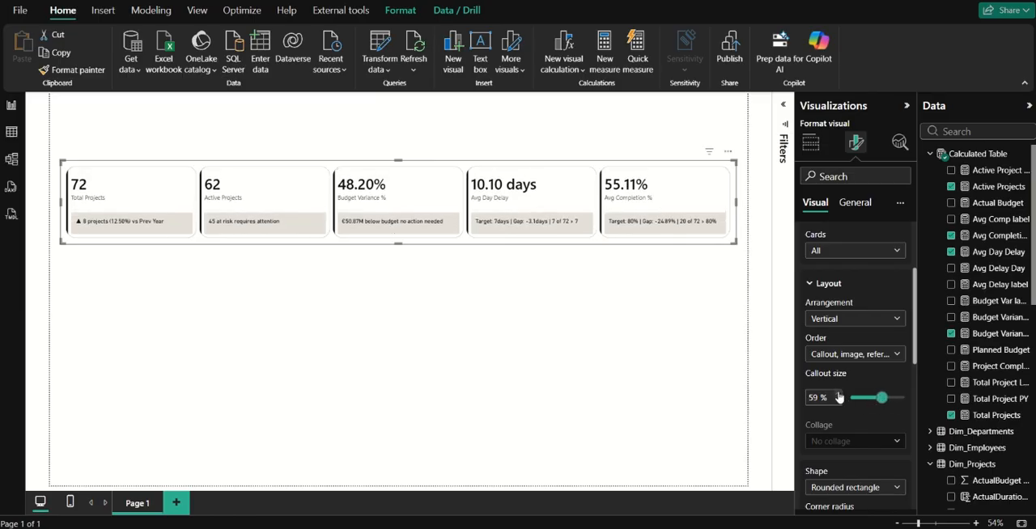
left_click(838, 394)
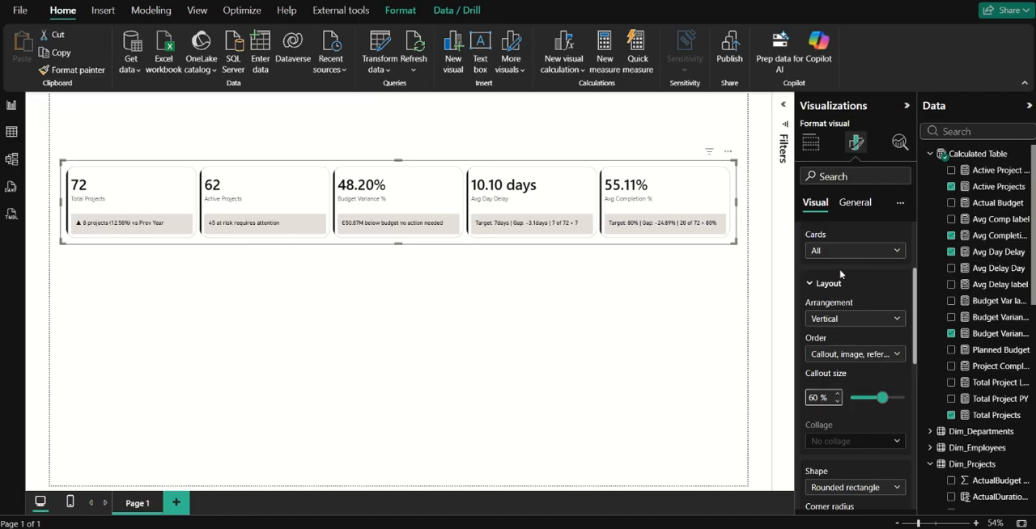
left_click(829, 288)
Turn off the background behind the reference labels for all cards.
scroll(834, 323, "up", 3)
left_click(833, 322)
left_click(846, 403)
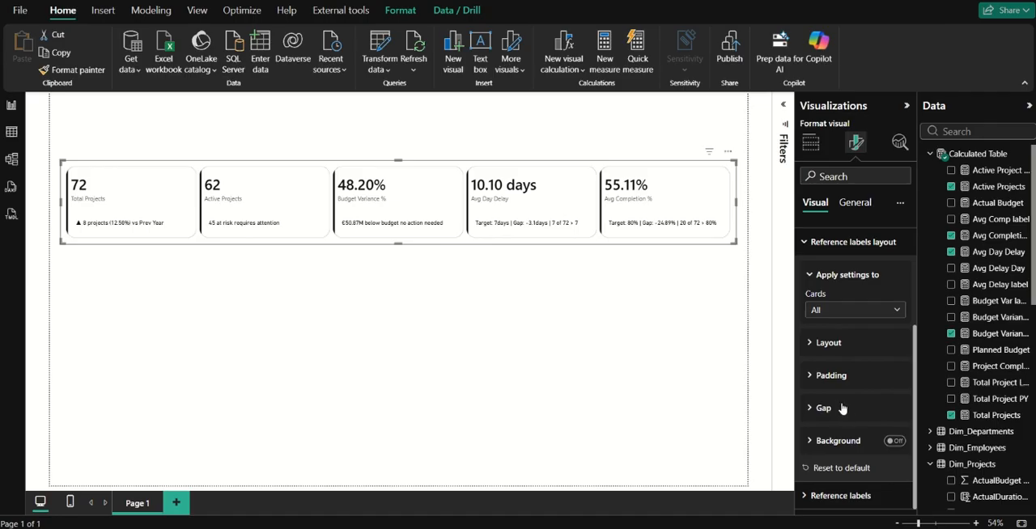
scroll(841, 348, "up", 3)
left_click(821, 295)
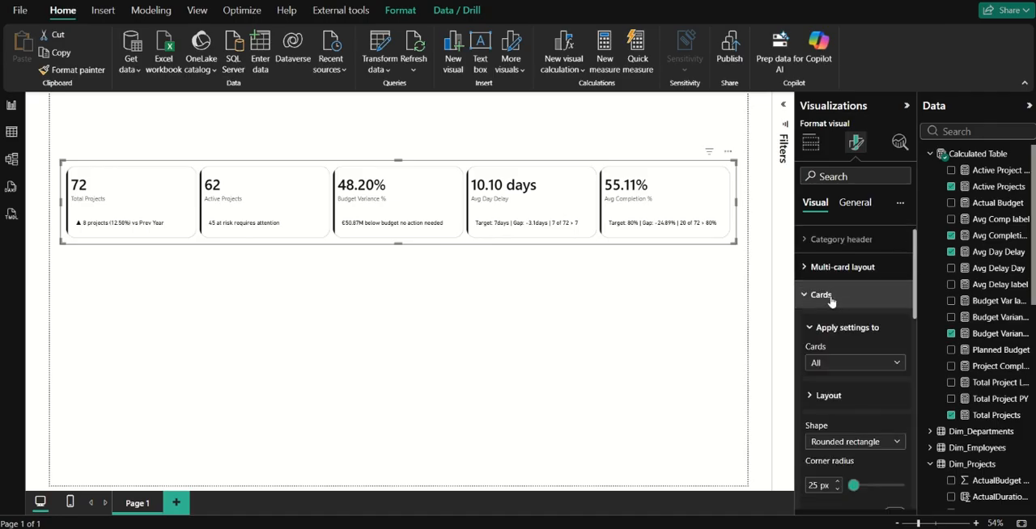
scroll(855, 434, "down", 3)
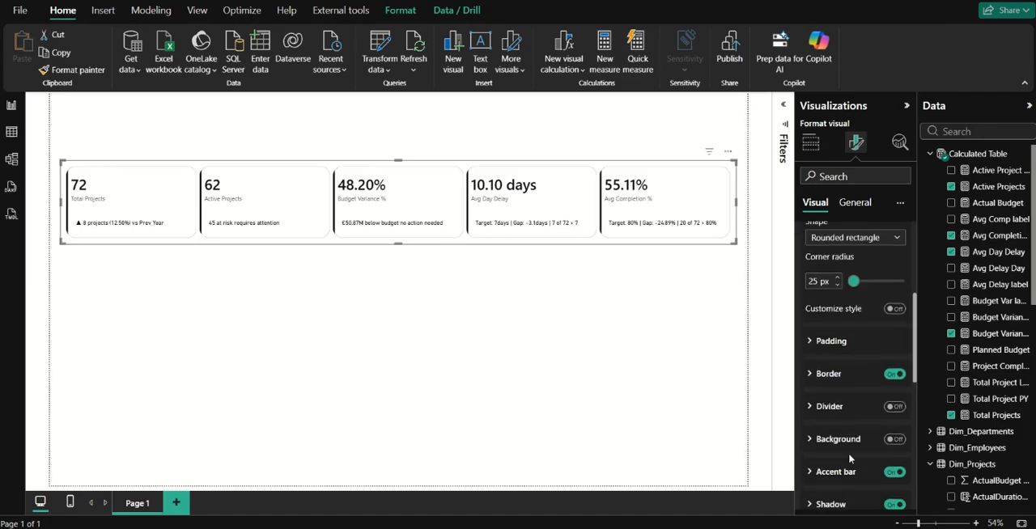
scroll(841, 380, "up", 3)
left_click(833, 327)
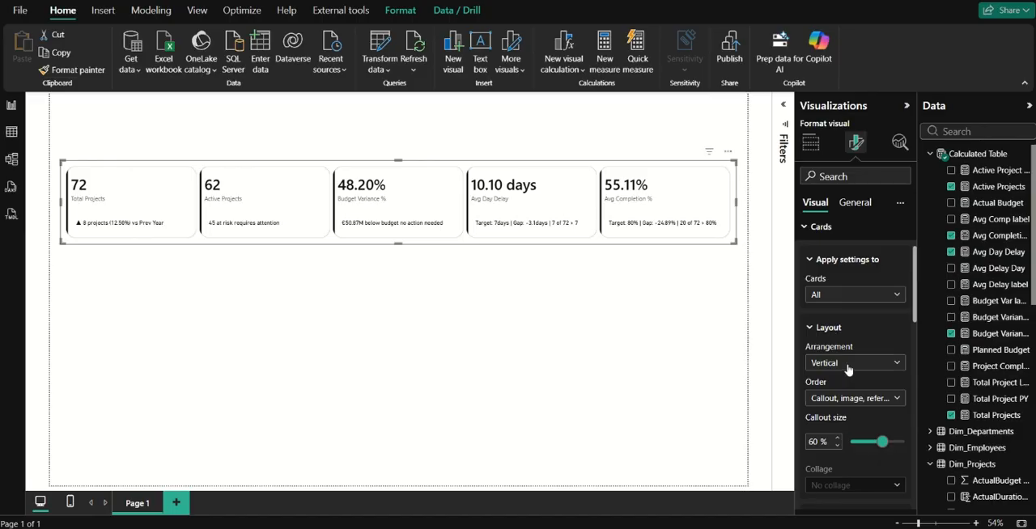
left_click(851, 398)
left_click(851, 402)
left_click(824, 230)
Set the position of the callout labels to Top so the KPI names sit above their values.
left_click(829, 255)
scroll(855, 404, "down", 1)
left_click(843, 386)
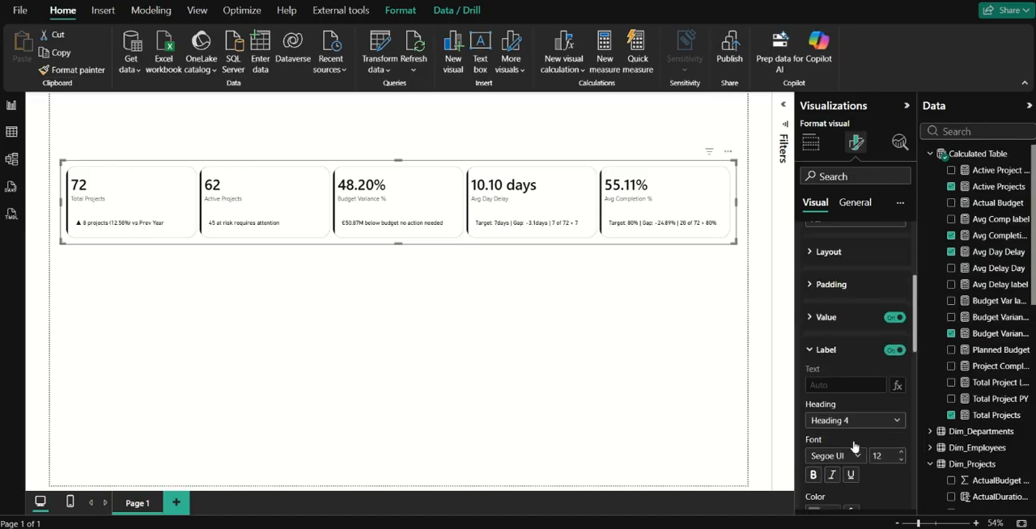
scroll(842, 404, "down", 5)
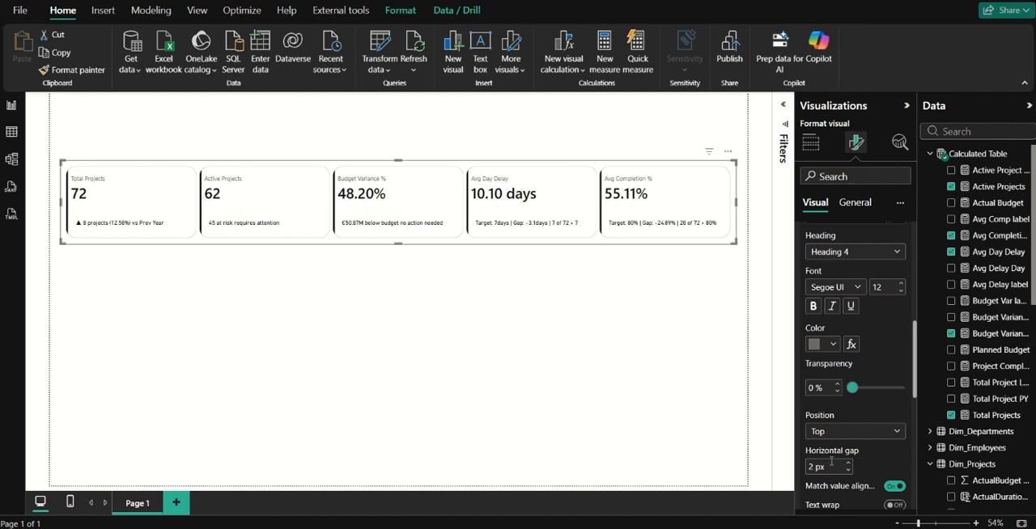
scroll(840, 424, "down", 1)
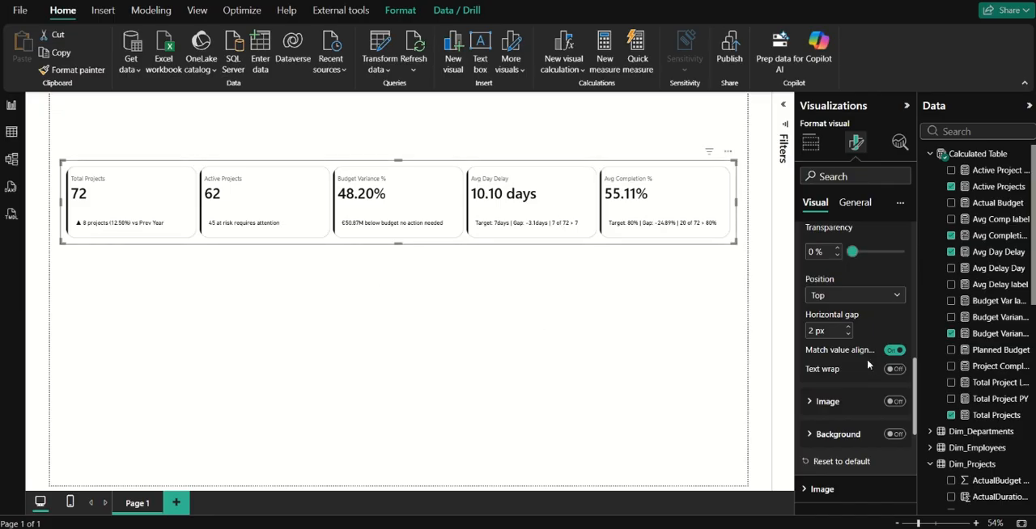
scroll(850, 329, "up", 10)
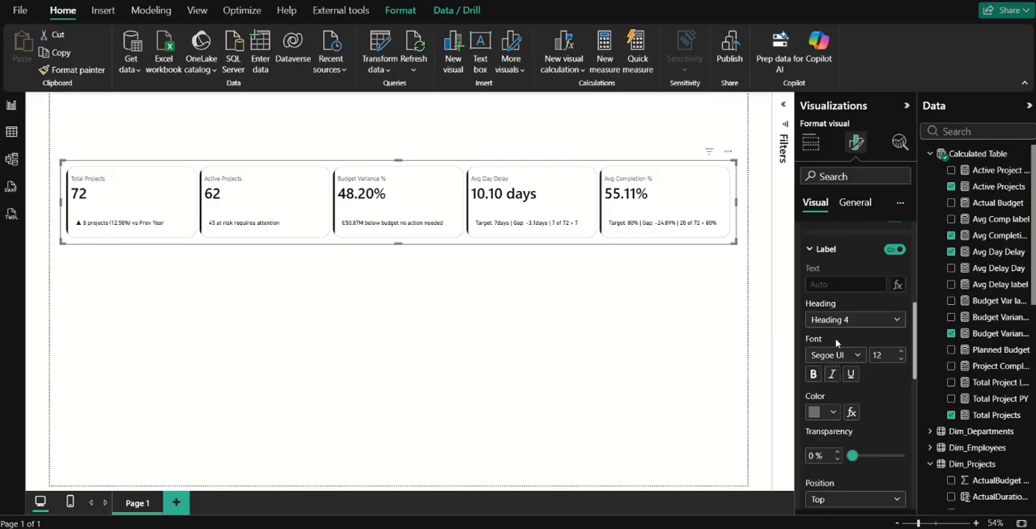
left_click(827, 265)
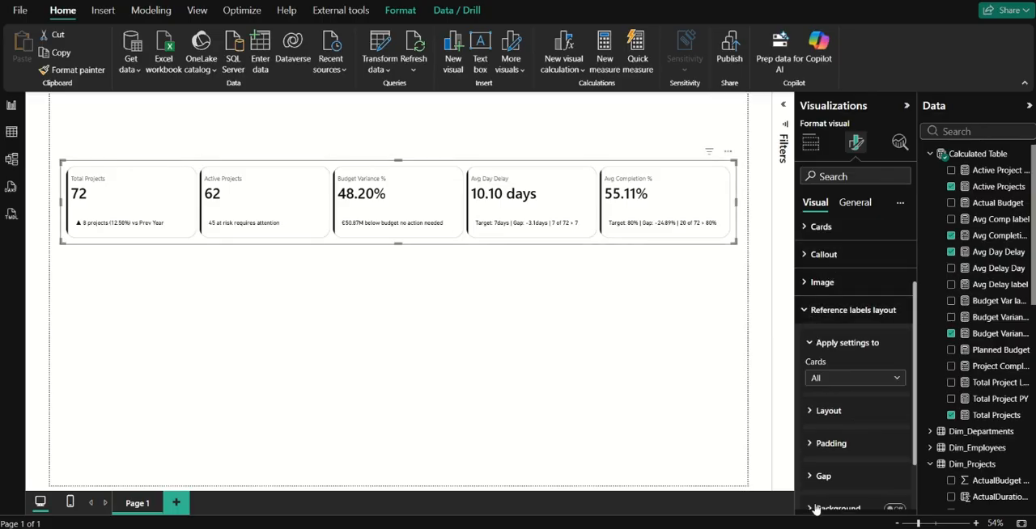
scroll(832, 495, "down", 2)
scroll(825, 377, "up", 5)
left_click(827, 399)
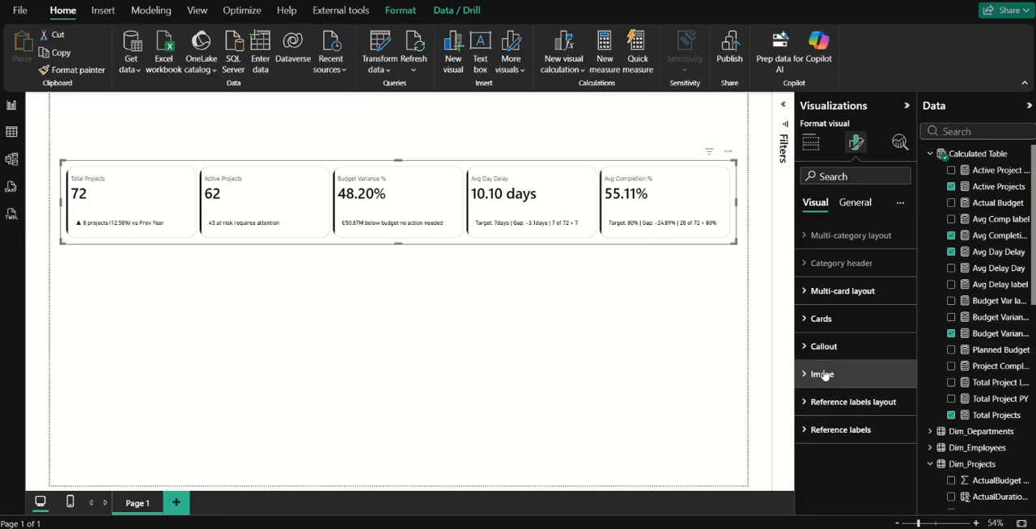
left_click(838, 346)
scroll(859, 450, "down", 4)
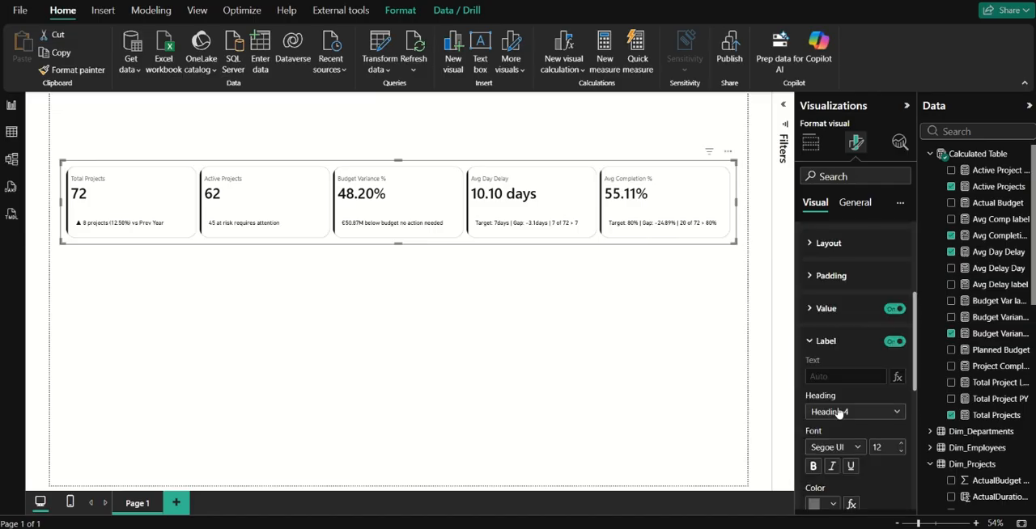
left_click(846, 345)
scroll(837, 356, "up", 5)
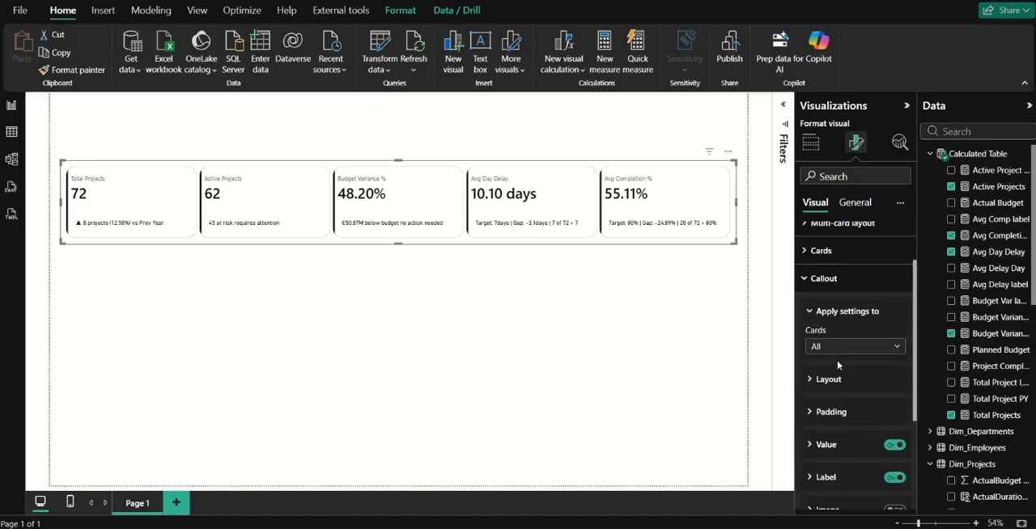
Set the accent bar color of all cards to the slate grey-blue #6A7B8F.
left_click(827, 323)
scroll(870, 432, "down", 5)
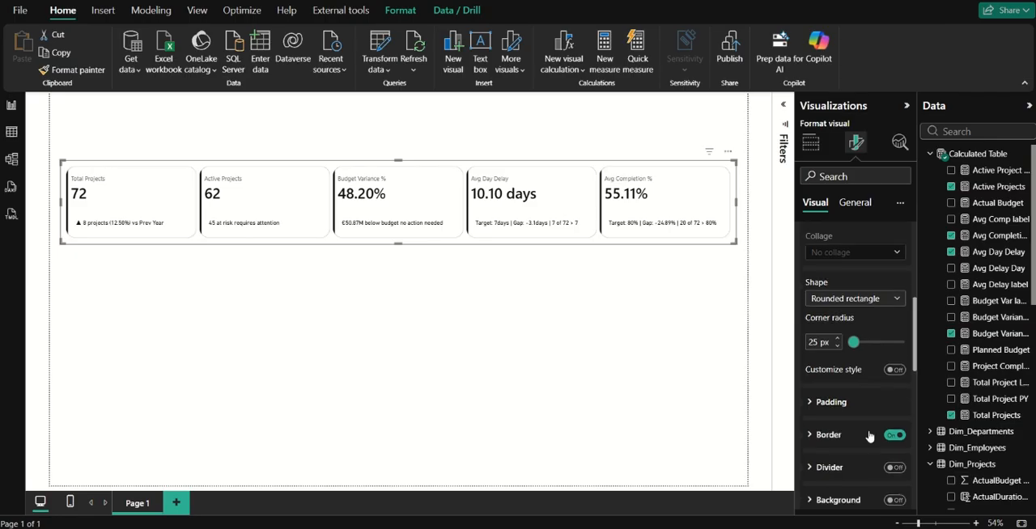
left_click(841, 481)
scroll(845, 453, "down", 3)
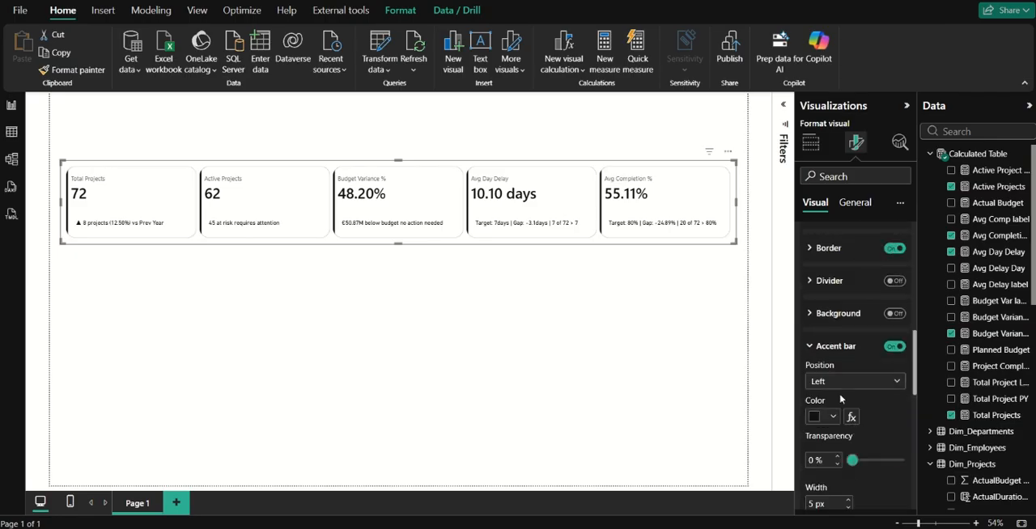
left_click(828, 425)
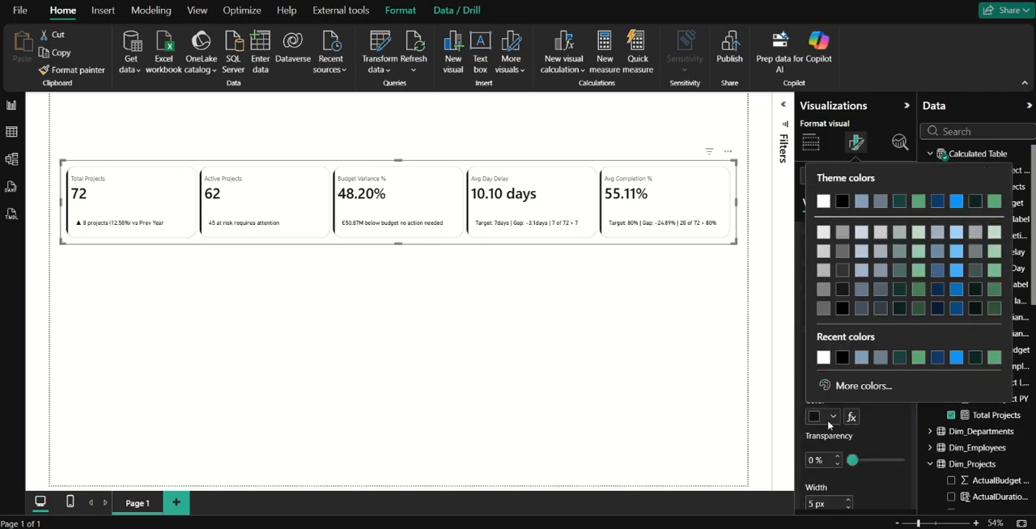
left_click(860, 361)
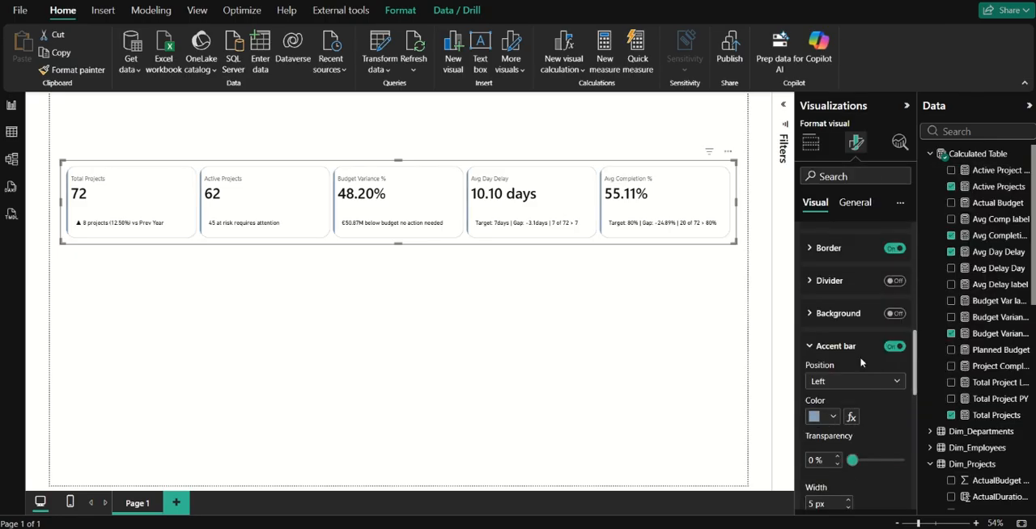
left_click(833, 421)
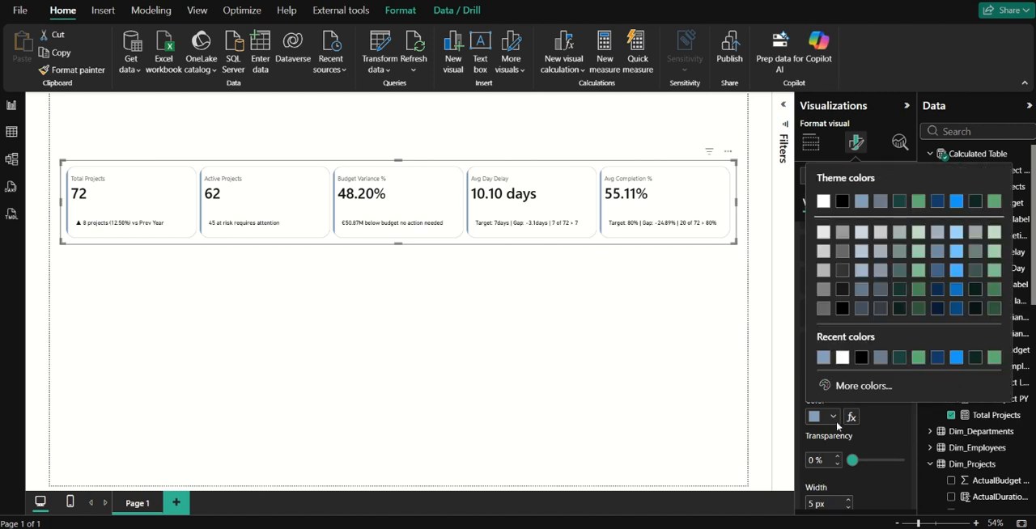
left_click(880, 359)
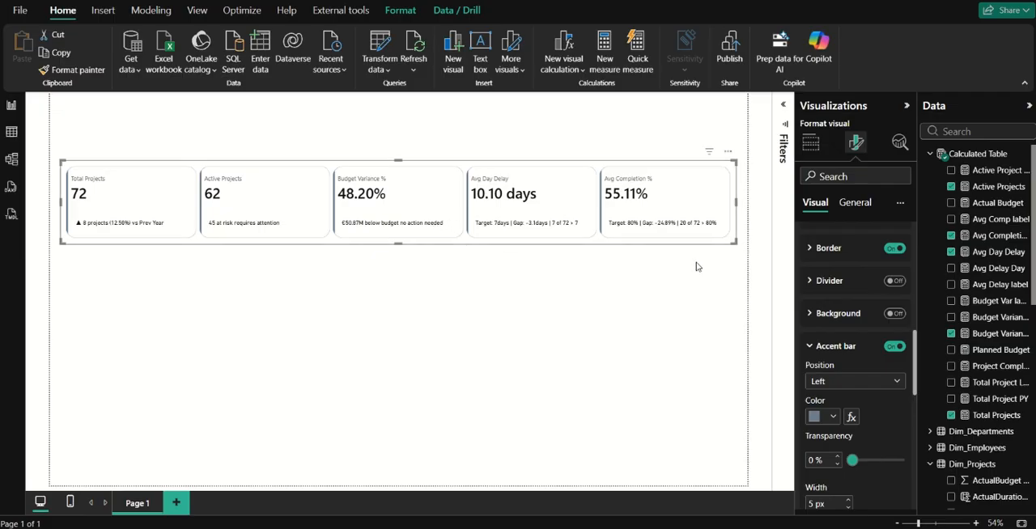
Create a measure named Budget Var Color in the Calculated Table, starting an IF that tests [Planned Budget] > [Actual Budget].
left_click(1011, 219)
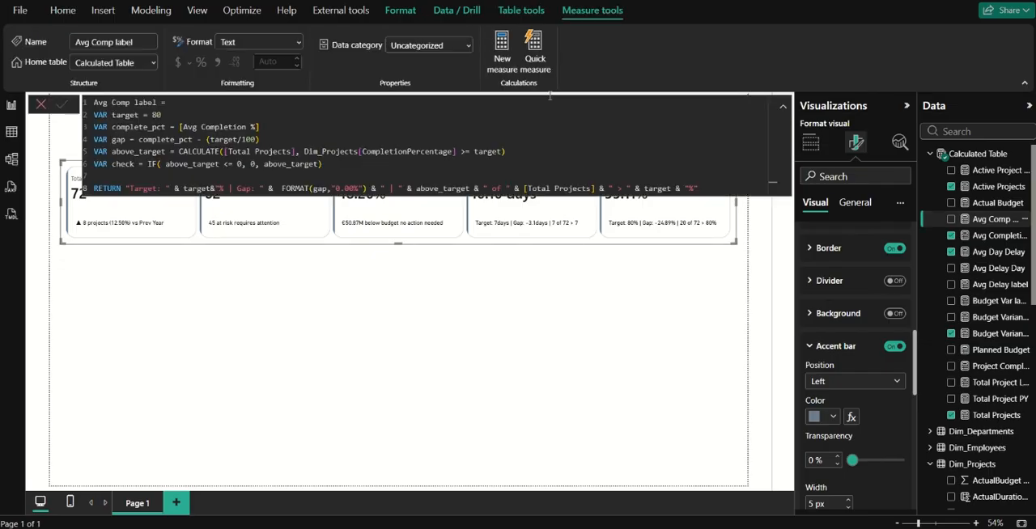
left_click(497, 66)
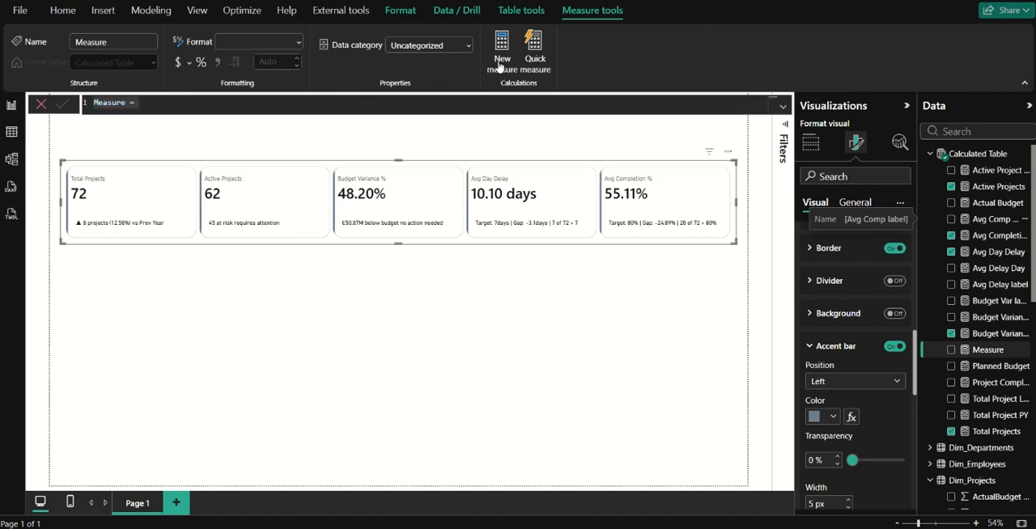
type("Budge")
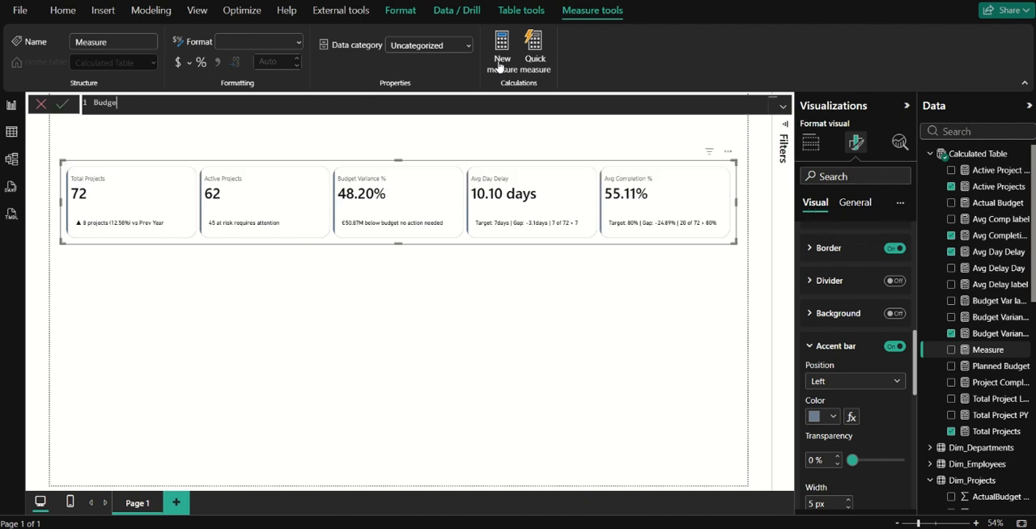
type("t Var ")
type("Color = ")
type("IF(")
type("[Planned Budget] ")
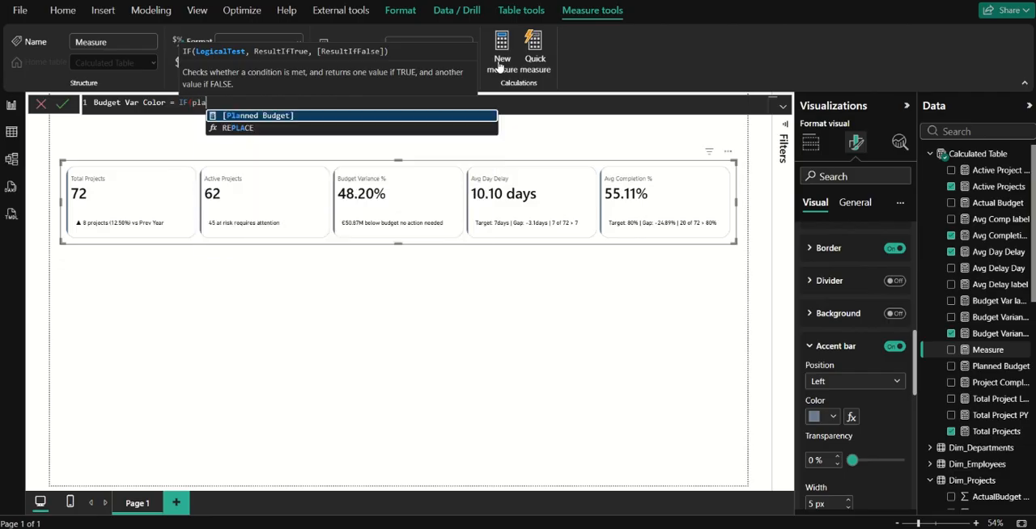
type("> acu")
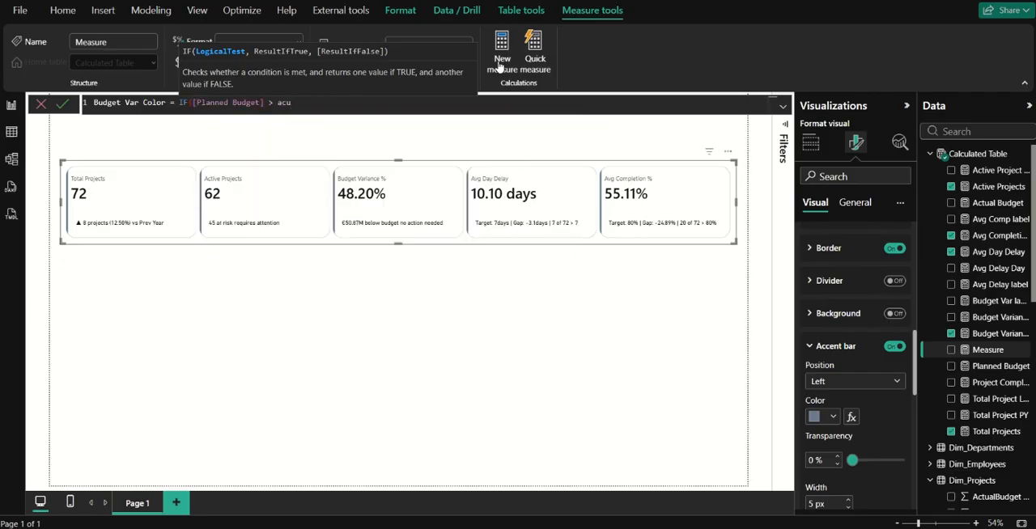
key("BackSpace")
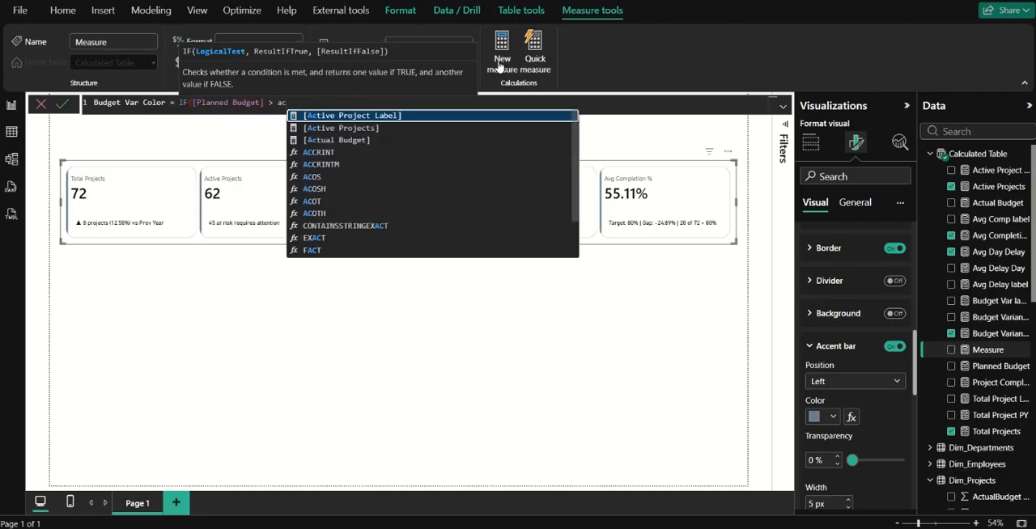
type("u")
key("Tab")
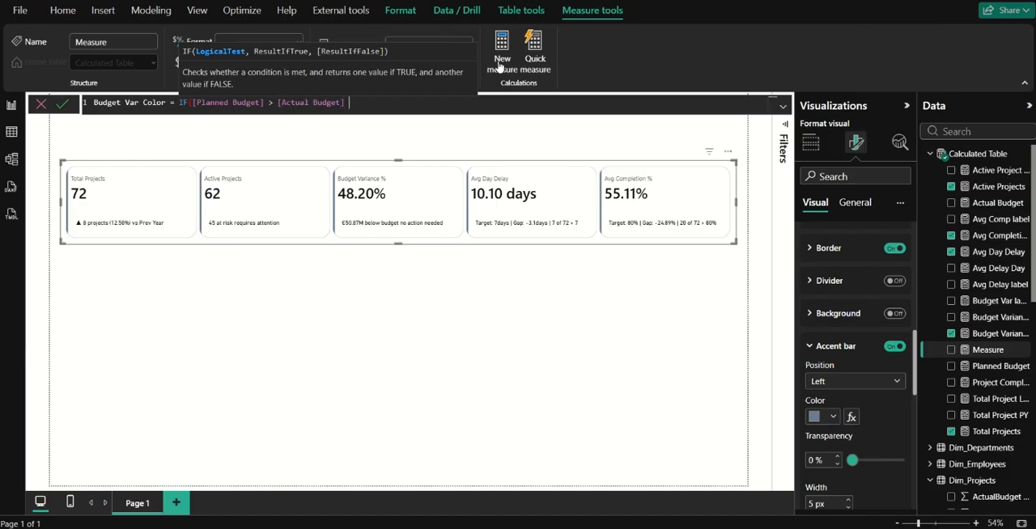
Complete the Budget Var Color measure so it returns "Green" when the condition is true and "Red" otherwise, and commit it.
type(", \"g")
key("BackSpace")
type("Green\", \"Red\")")
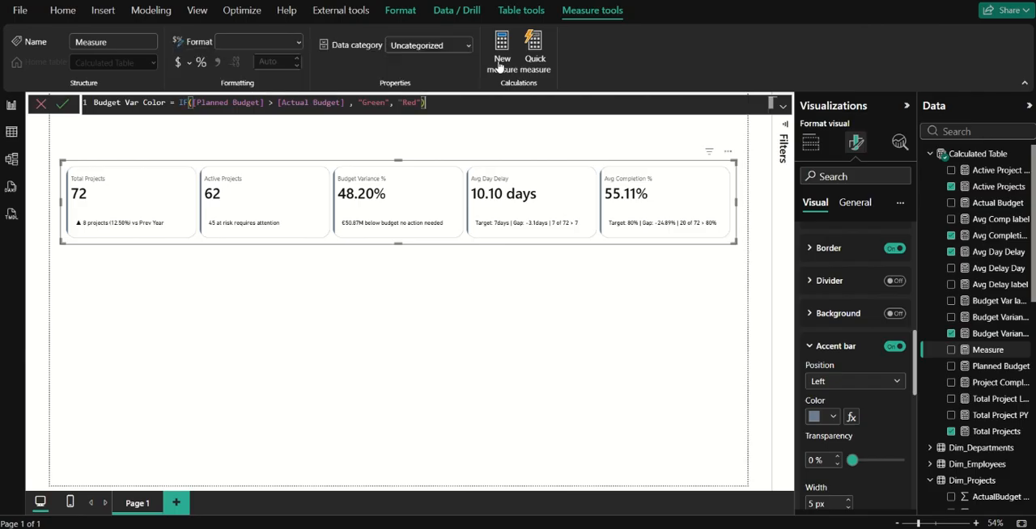
key("Return")
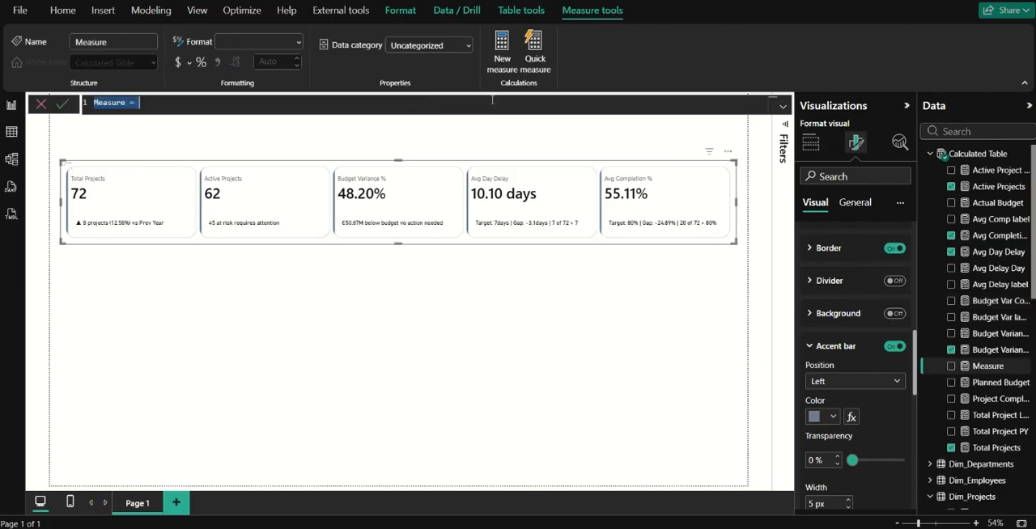
Begin a new measure named Delay Color with an IF function that tests [Avg Delay Day].
type("Avg")
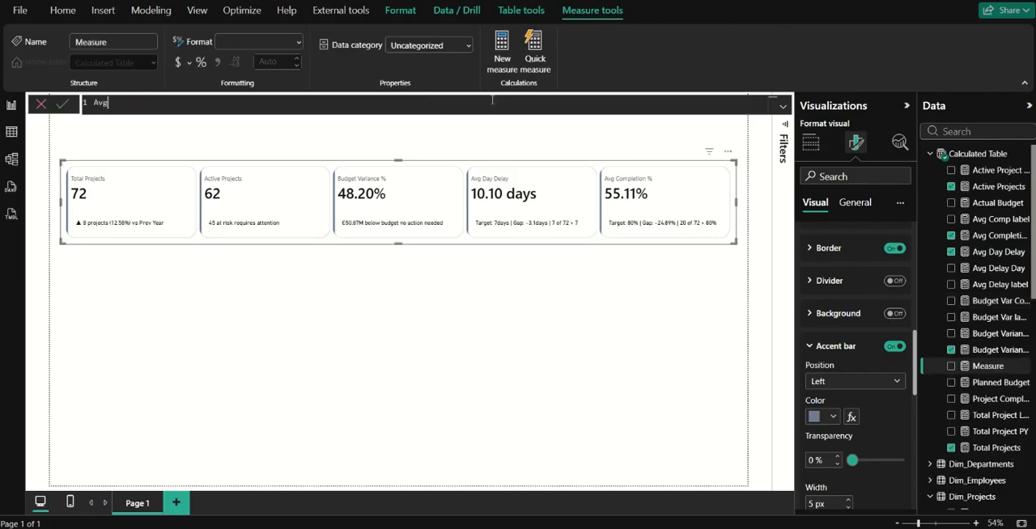
key("BackSpace")
key("BackSpace")
key("BackSpace")
key("BackSpace")
type("Delay Color = IF(")
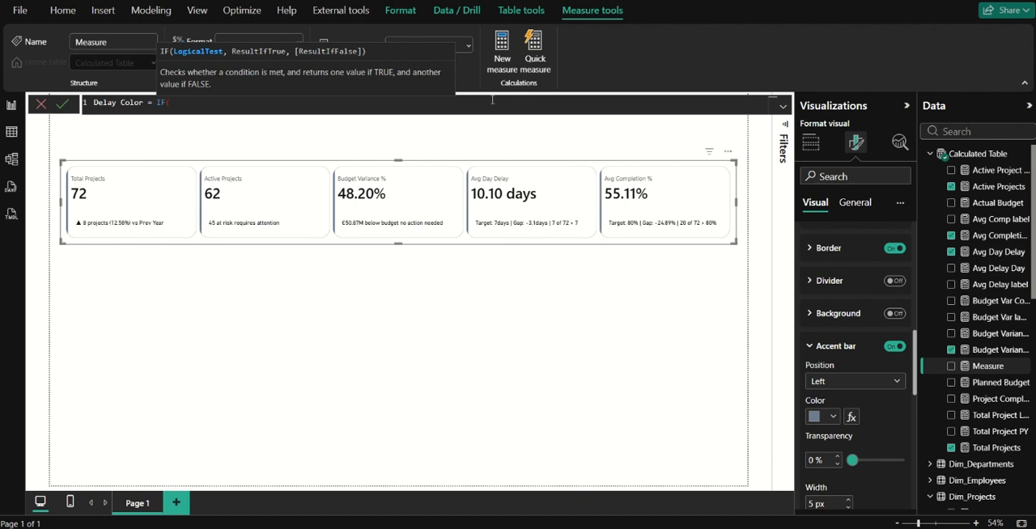
type("avg")
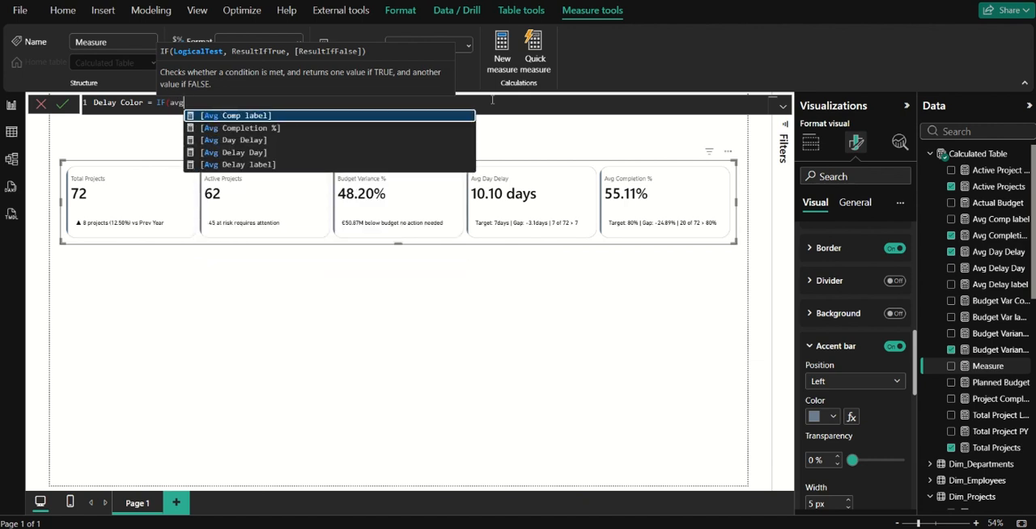
key("Down")
key("Down")
key("Down")
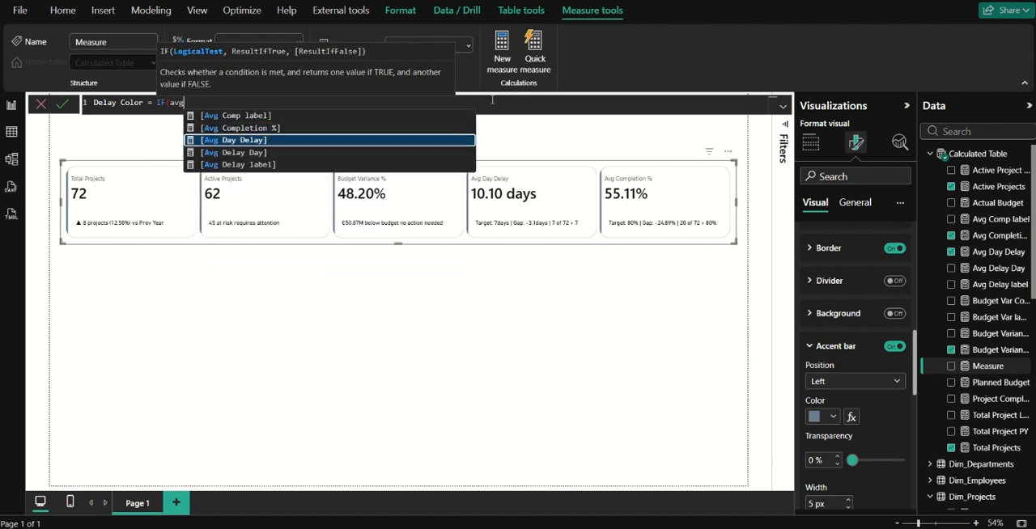
key("Tab")
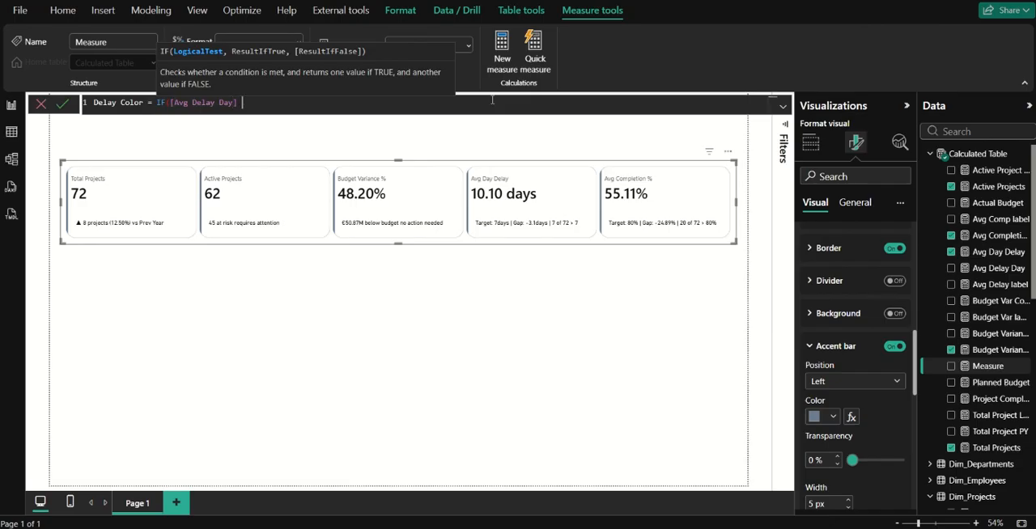
Complete the Delay Color measure with the condition > 7, returning "Red" if true and "Green" otherwise, and commit it.
type("> 7, \"red")
key("BackSpace")
type("Red\", \"Green\")")
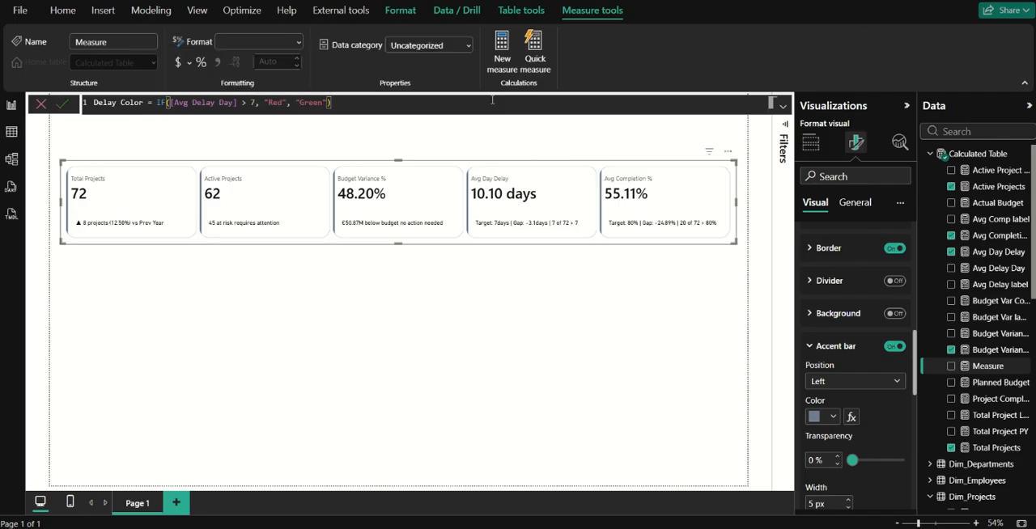
key("Return")
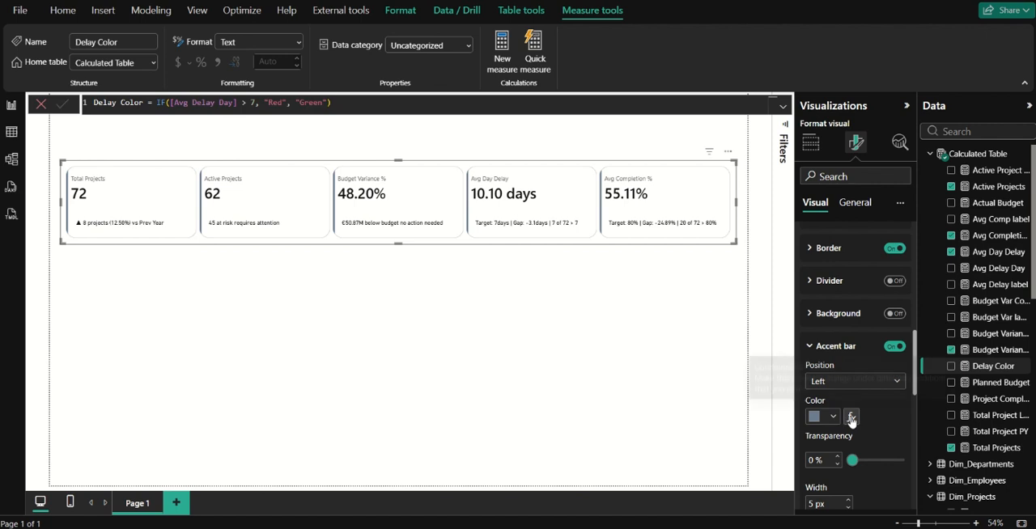
Restrict the card formatting settings to the Budget Variance % card.
scroll(827, 310, "up", 3)
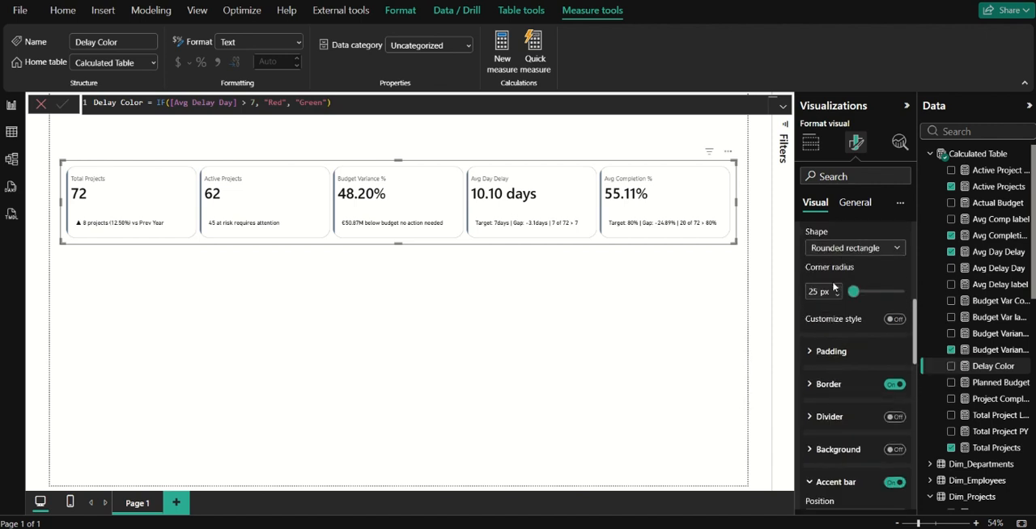
scroll(831, 296, "up", 6)
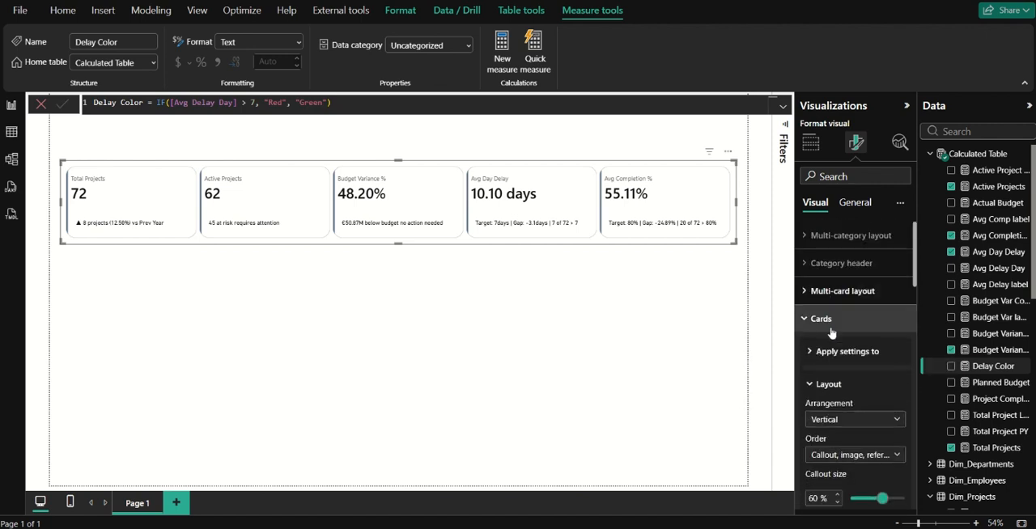
left_click(852, 354)
left_click(845, 388)
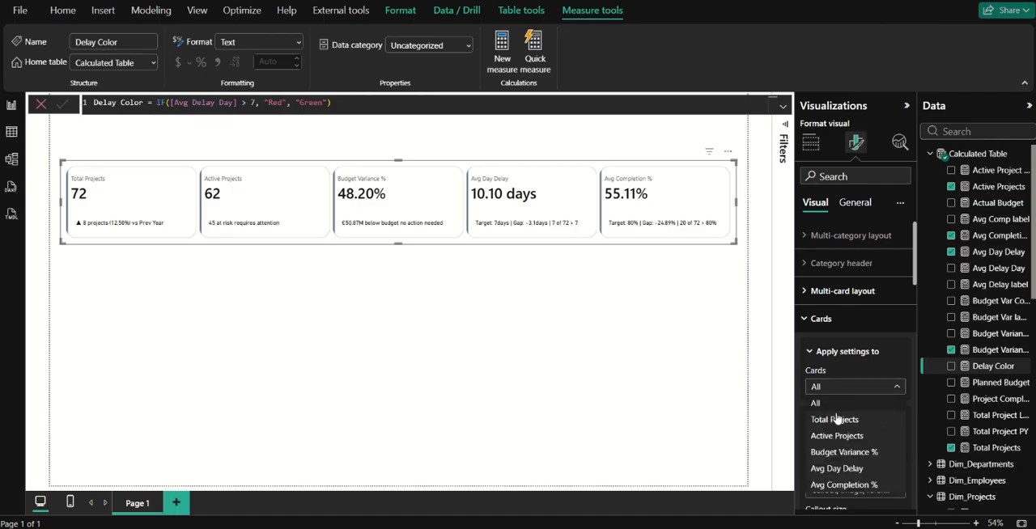
left_click(843, 373)
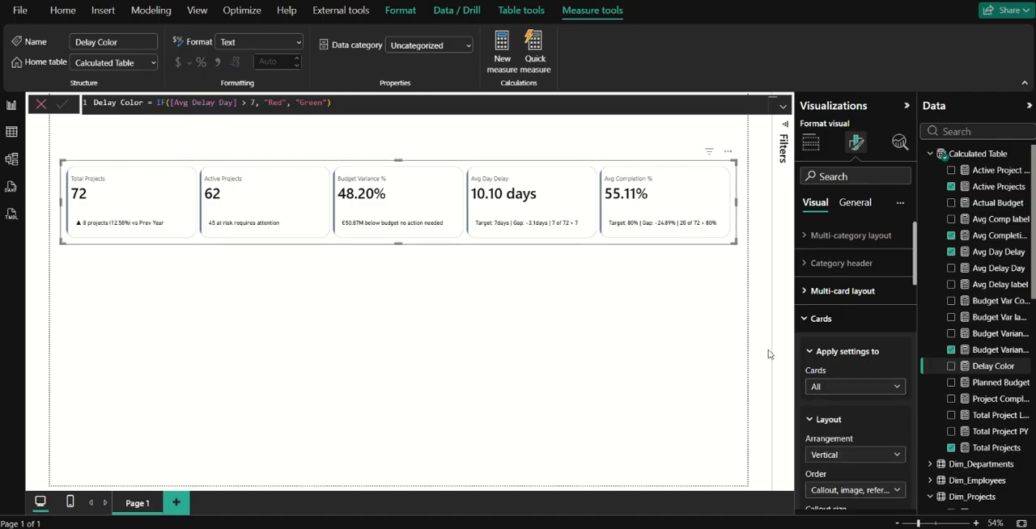
left_click(846, 392)
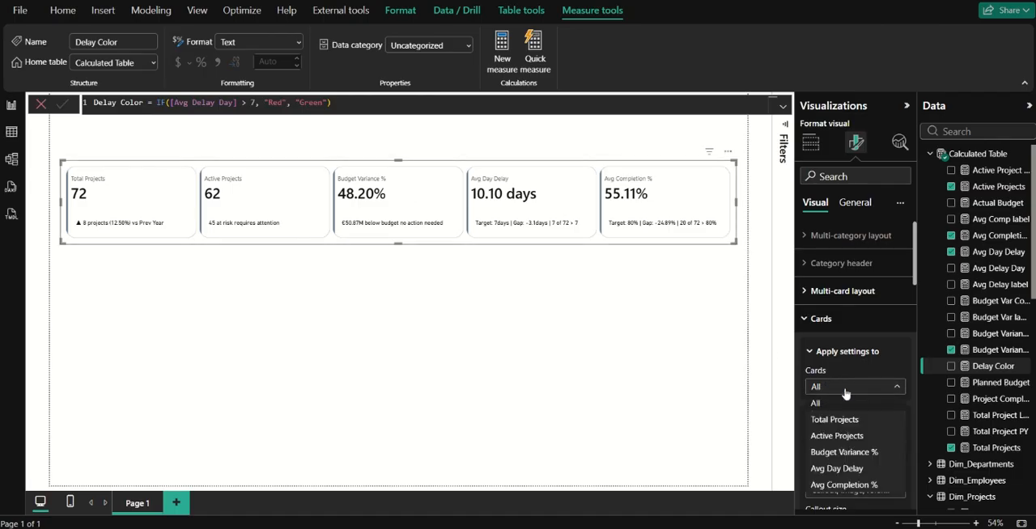
left_click(845, 452)
Color the Budget Variance % card's accent bar conditionally by field value, based on the Budget Var Color measure.
scroll(838, 412, "down", 2)
scroll(838, 410, "down", 5)
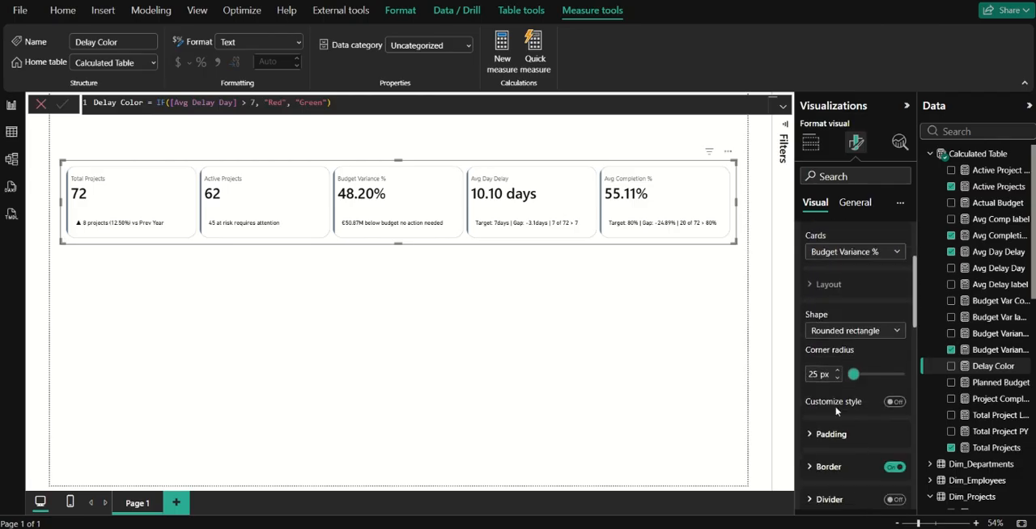
scroll(842, 433, "down", 3)
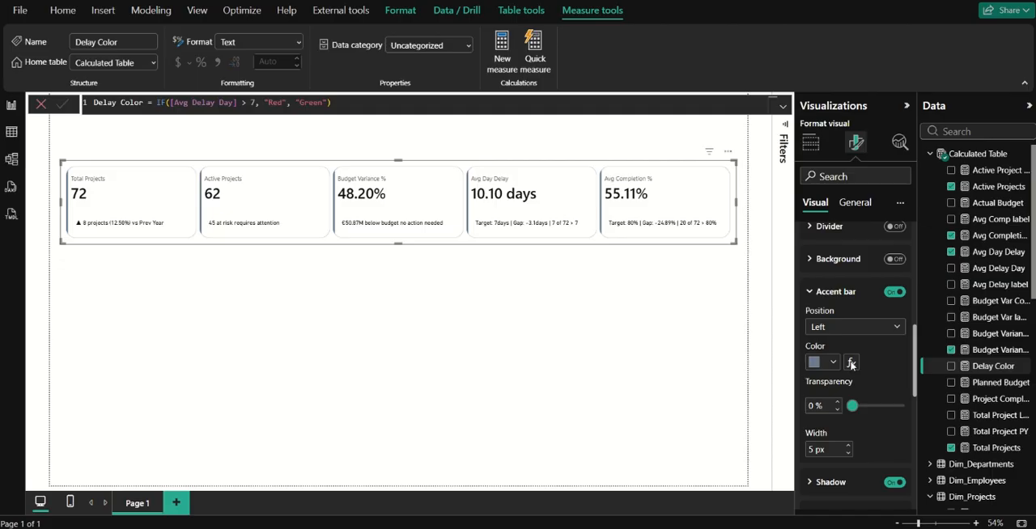
left_click(851, 363)
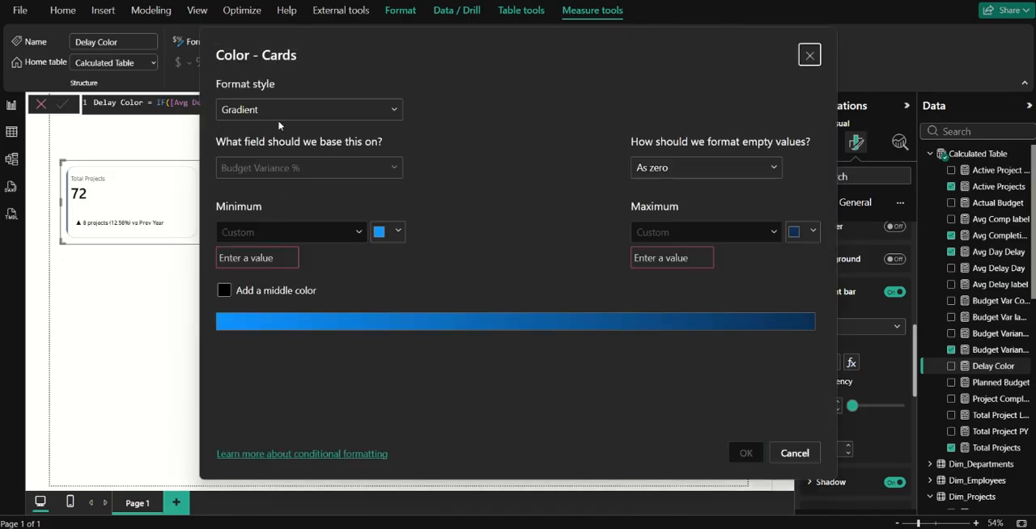
left_click(279, 112)
left_click(263, 173)
left_click(262, 169)
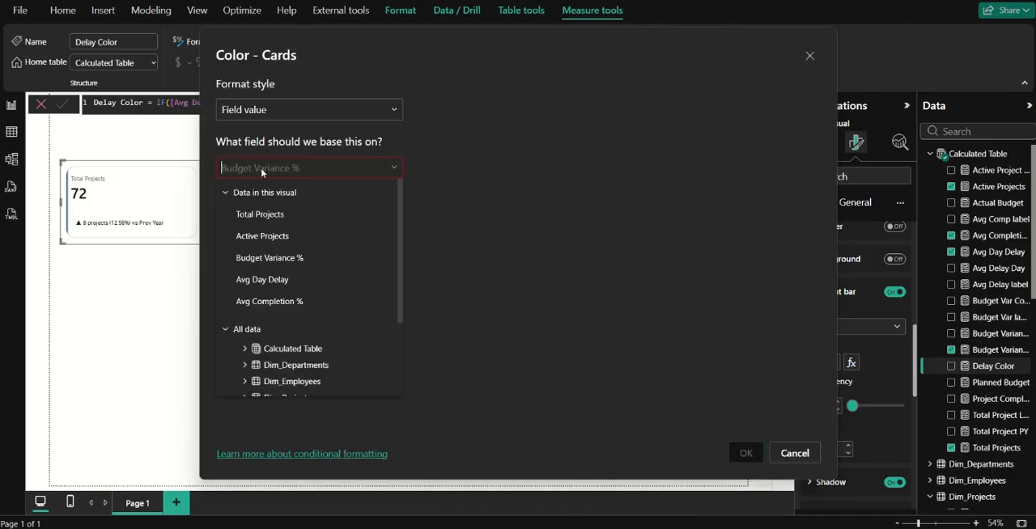
type("color")
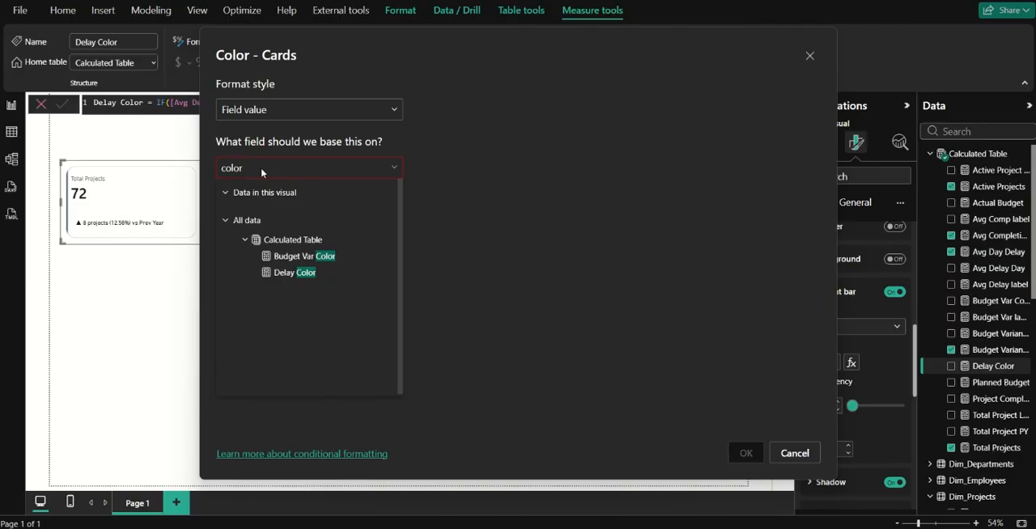
left_click(301, 257)
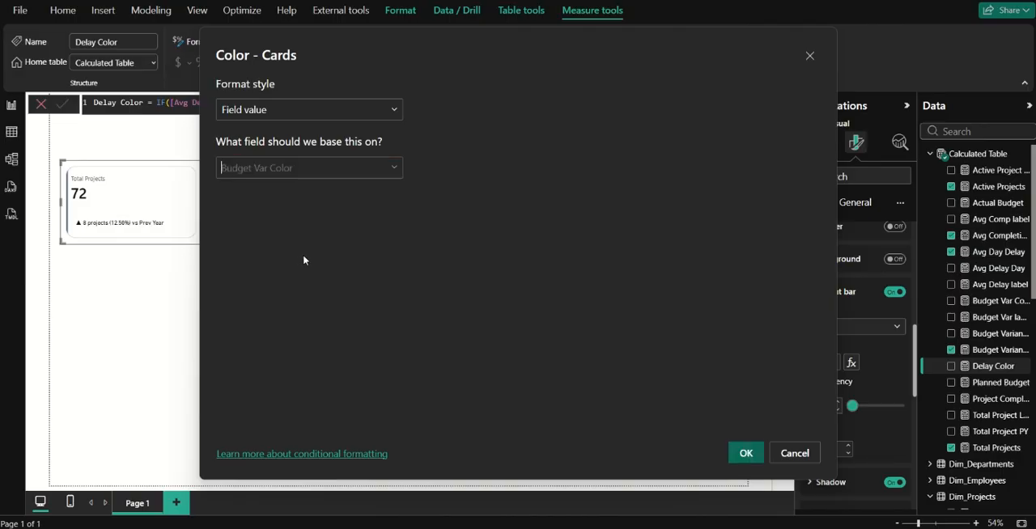
left_click(743, 453)
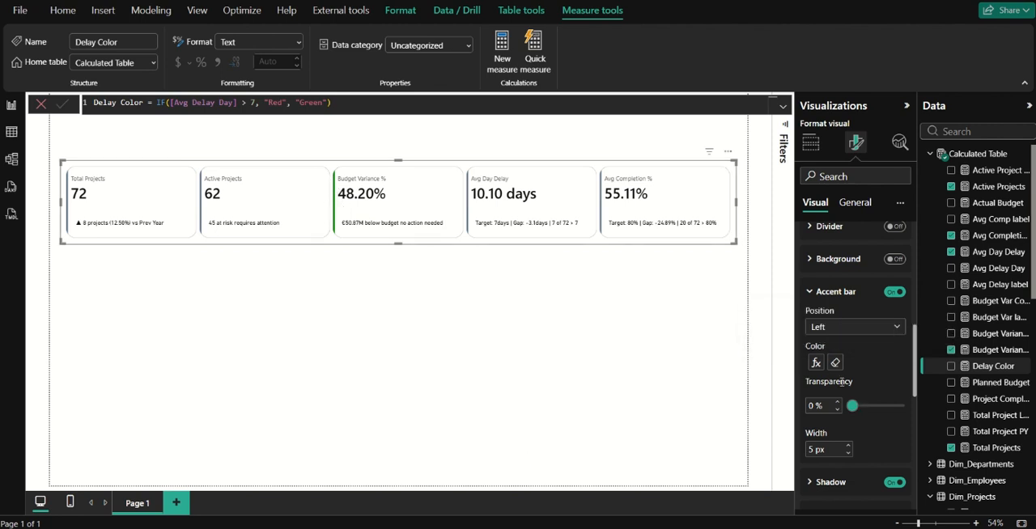
scroll(819, 313, "up", 6)
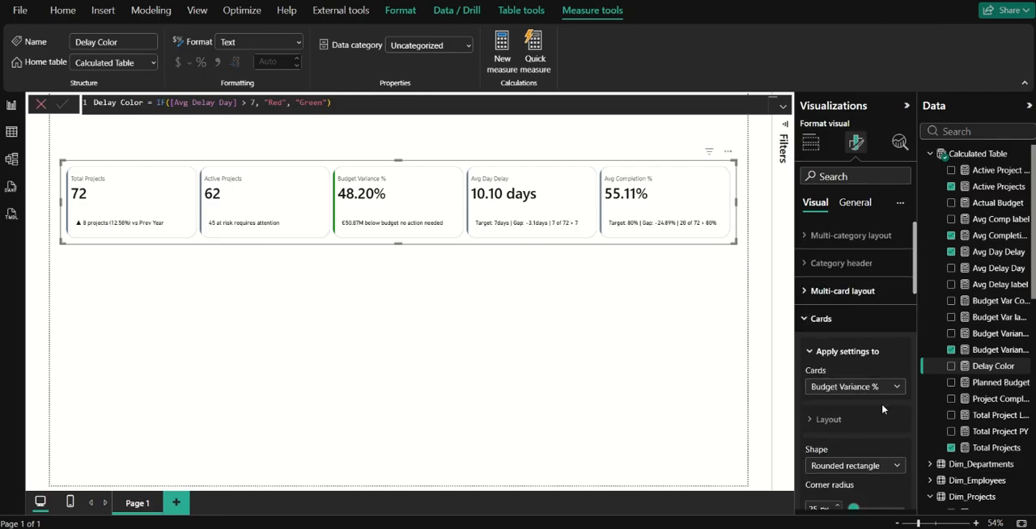
Color the Avg Day Delay card's accent bar conditionally by field value, based on the Delay Color measure.
left_click(874, 389)
left_click(842, 470)
scroll(848, 476, "down", 1)
scroll(847, 475, "down", 5)
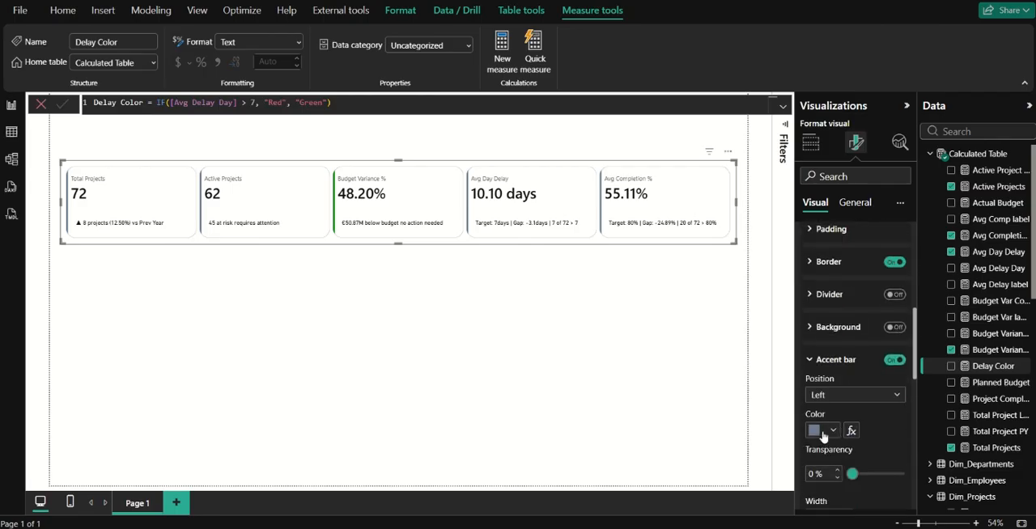
left_click(850, 431)
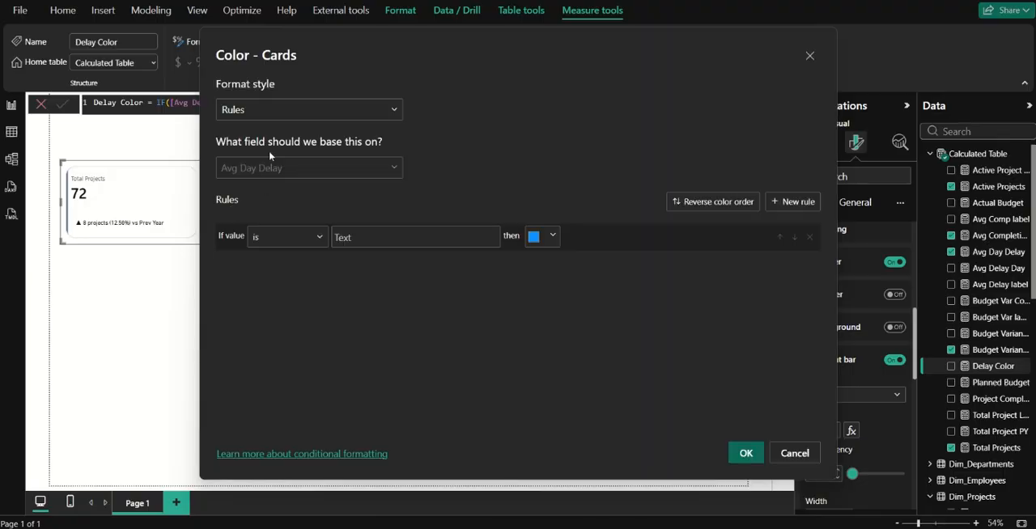
left_click(276, 117)
left_click(268, 174)
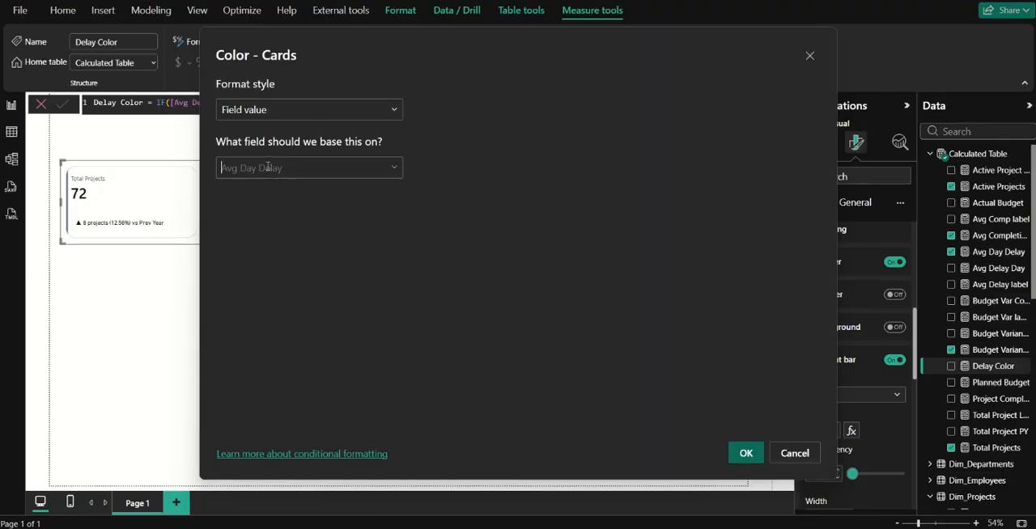
left_click(268, 168)
type("color")
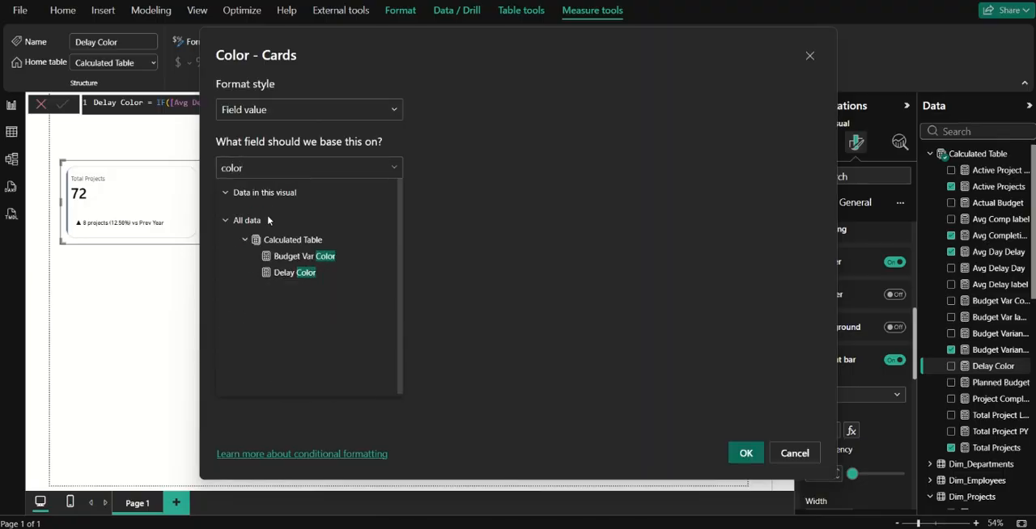
left_click(311, 273)
left_click(745, 453)
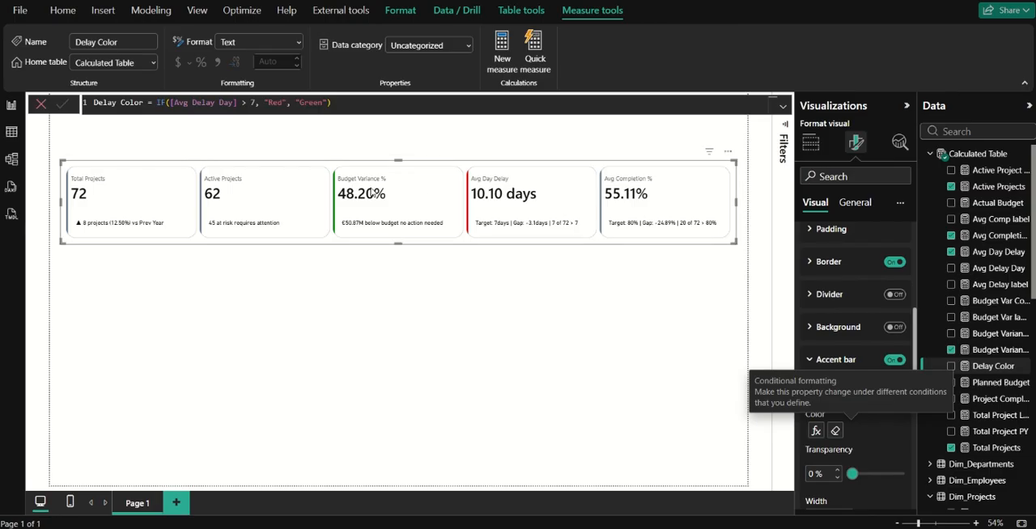
left_click(816, 361)
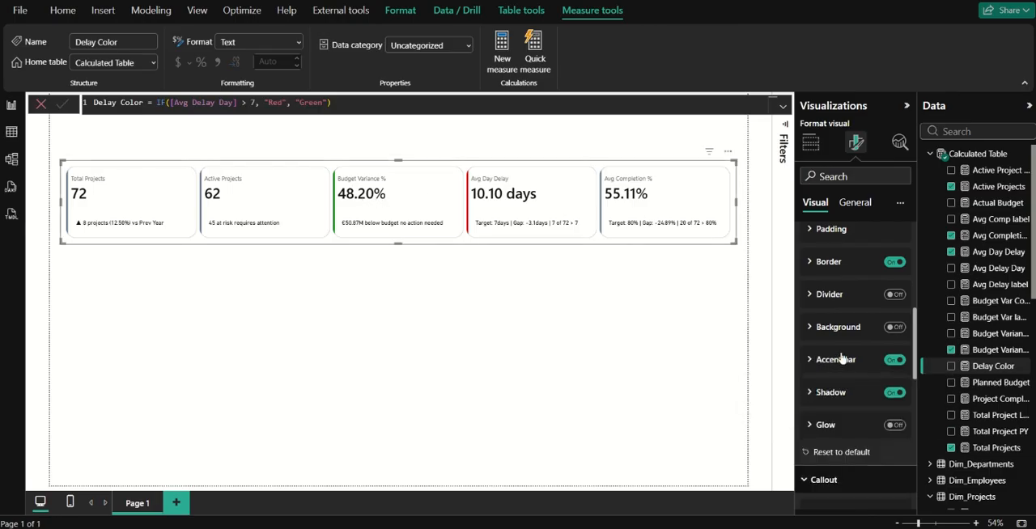
Restrict the callout formatting settings to the Budget Variance % card.
scroll(836, 346, "up", 5)
left_click(829, 322)
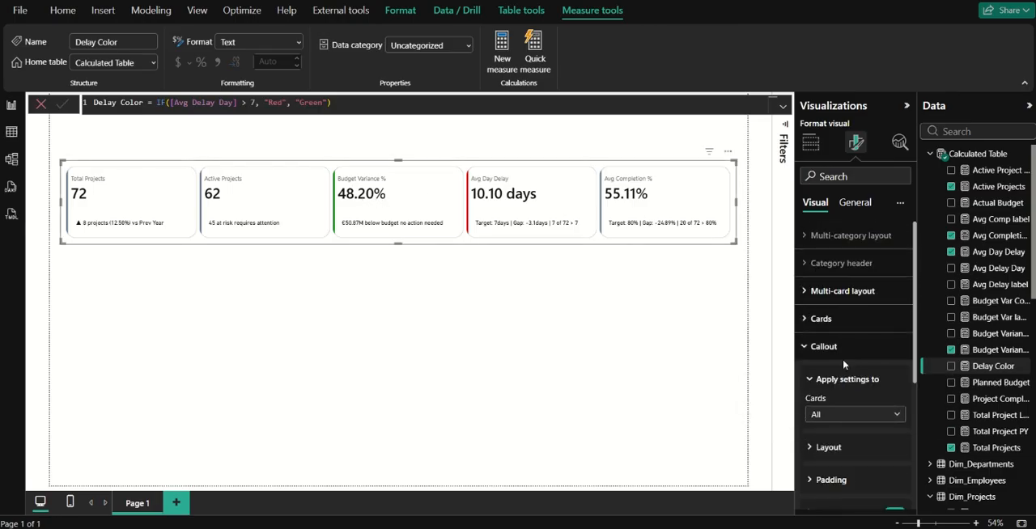
scroll(848, 381, "down", 2)
scroll(850, 394, "down", 1)
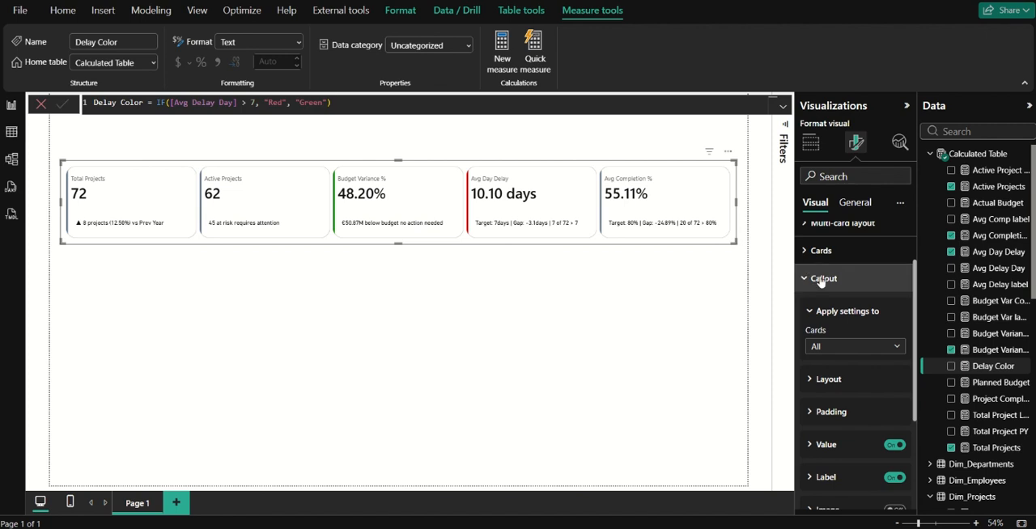
left_click(833, 349)
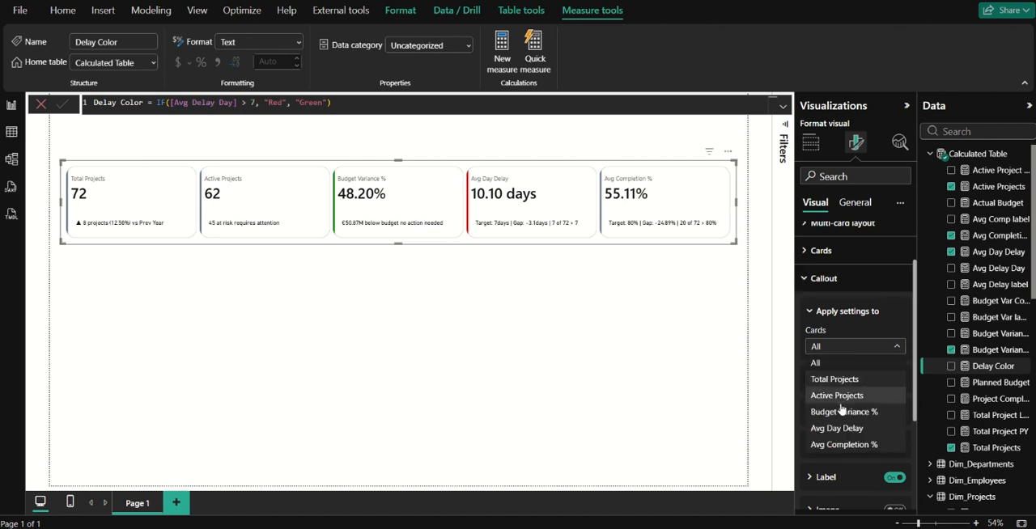
left_click(843, 406)
scroll(833, 340, "down", 3)
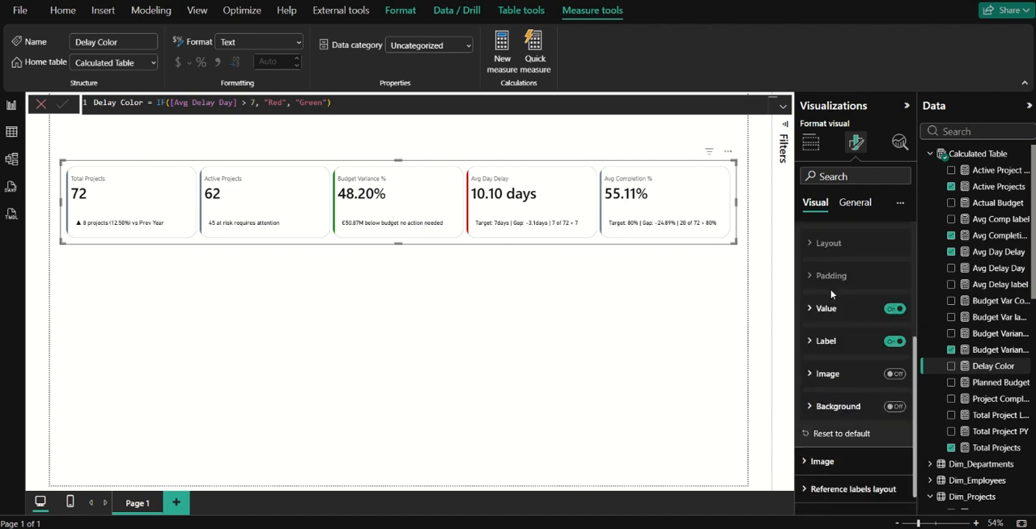
Color the Budget Variance % callout value conditionally by field value, based on the Budget Var Color measure.
left_click(833, 309)
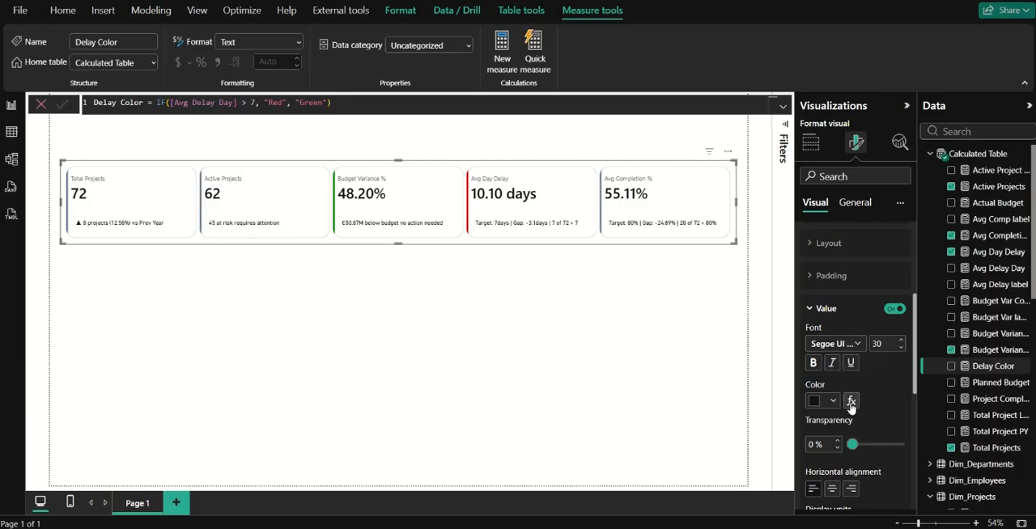
left_click(850, 400)
left_click(273, 168)
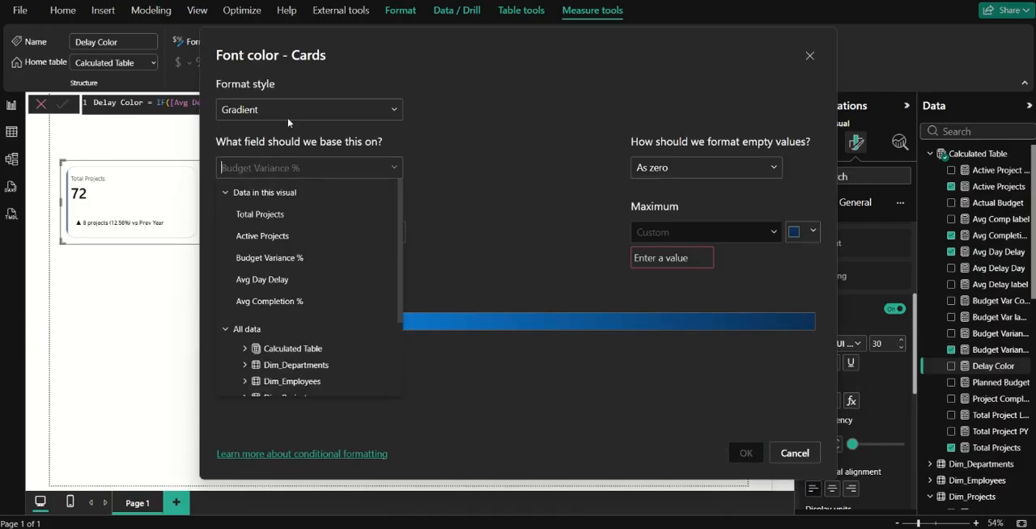
left_click(288, 120)
left_click(302, 114)
left_click(280, 175)
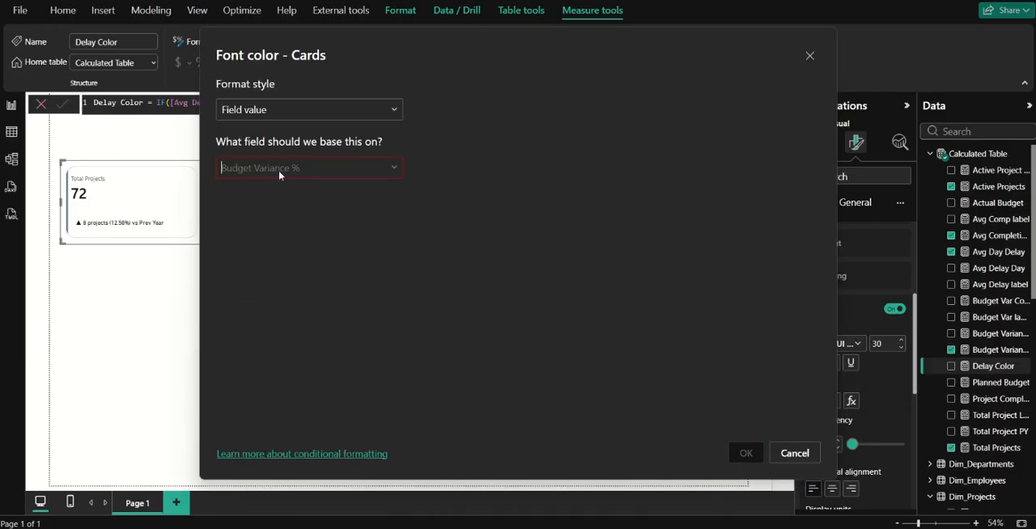
left_click(278, 170)
type("color")
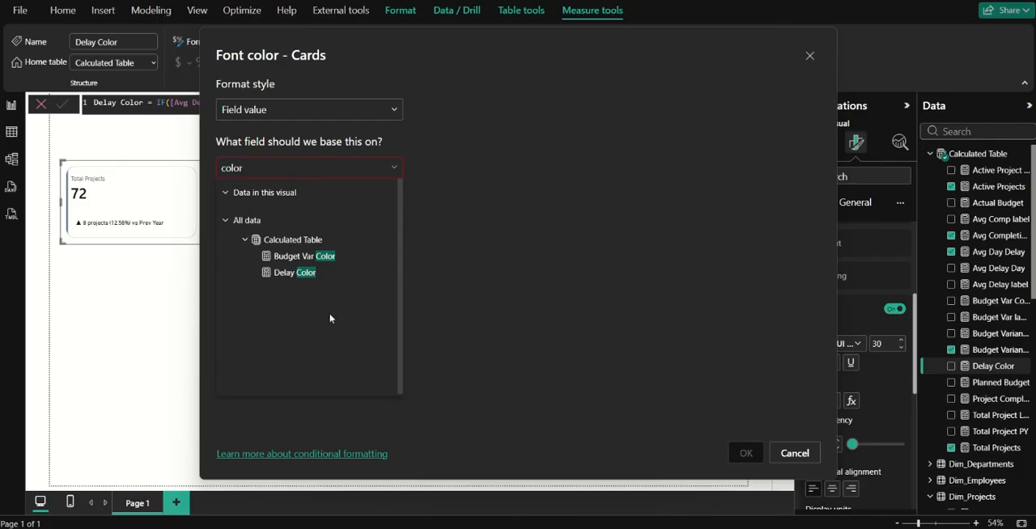
left_click(322, 257)
left_click(745, 453)
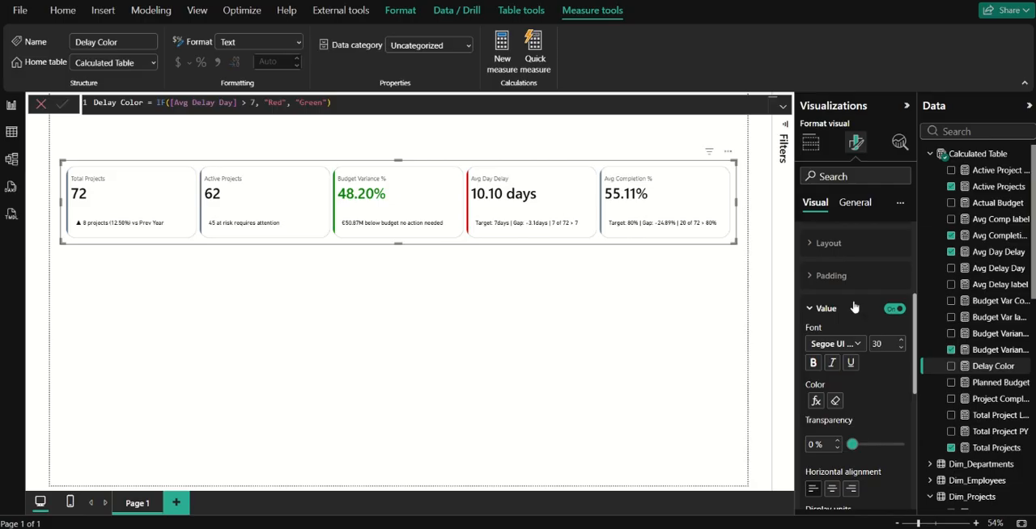
Color the Avg Day Delay card's callout value conditionally by field value, based on the Delay Color measure.
scroll(854, 307, "up", 3)
left_click(858, 348)
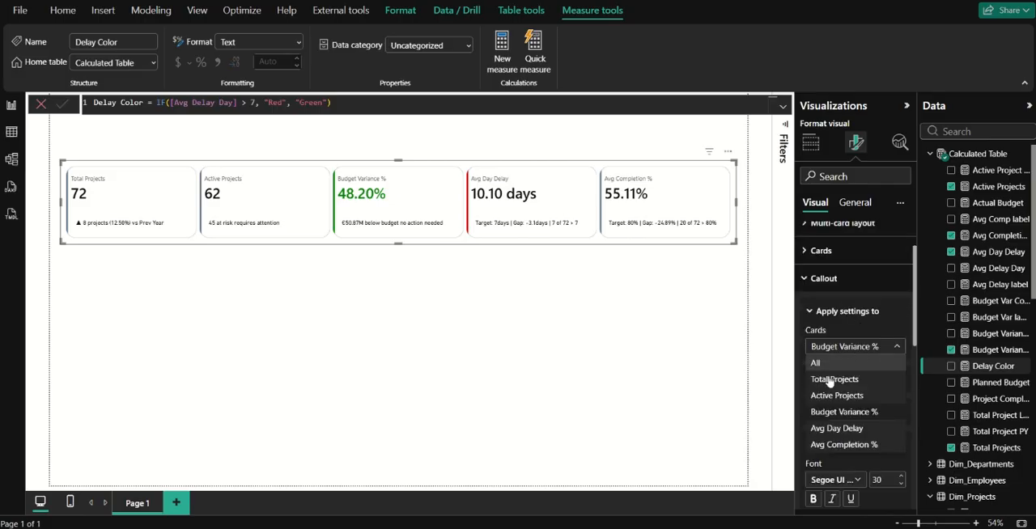
left_click(836, 430)
scroll(856, 331, "down", 3)
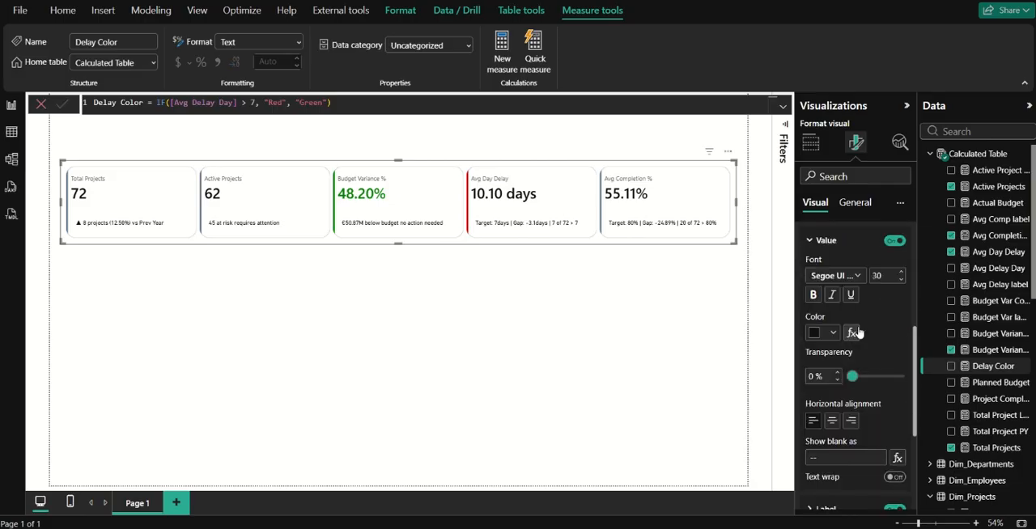
left_click(852, 333)
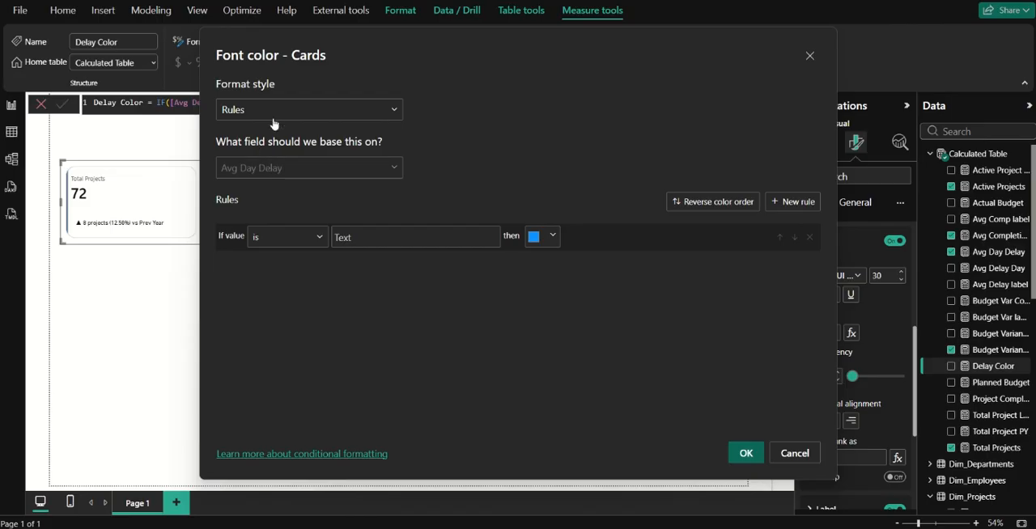
left_click(274, 123)
left_click(272, 171)
left_click(271, 166)
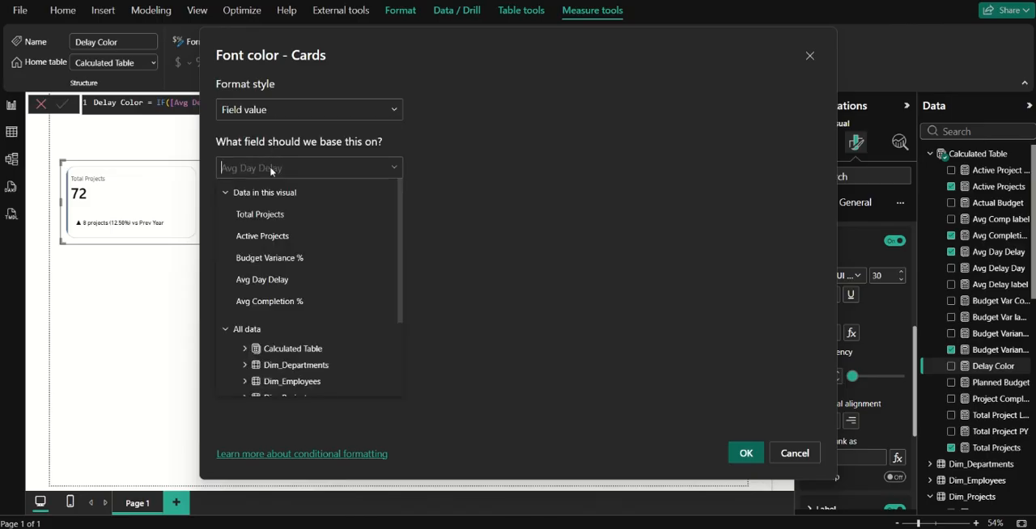
type("col")
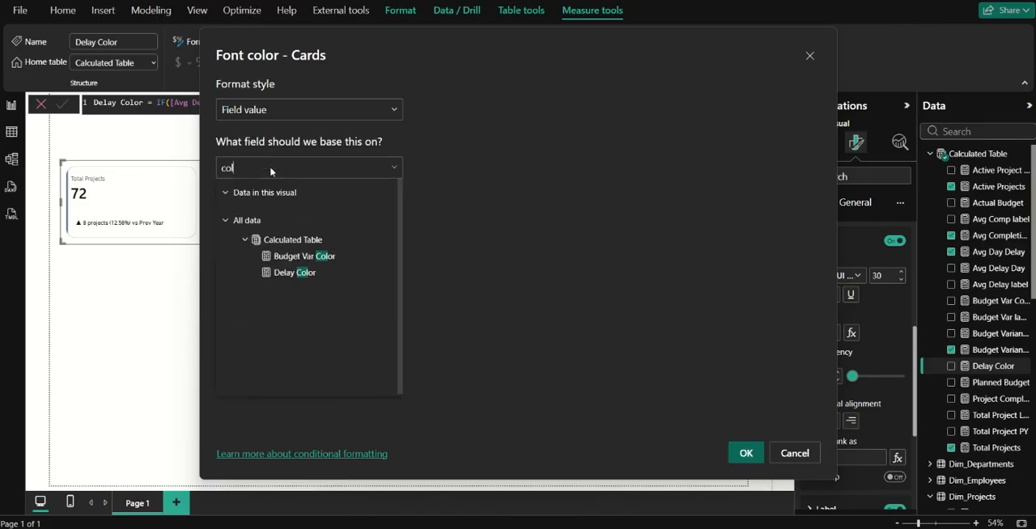
left_click(295, 273)
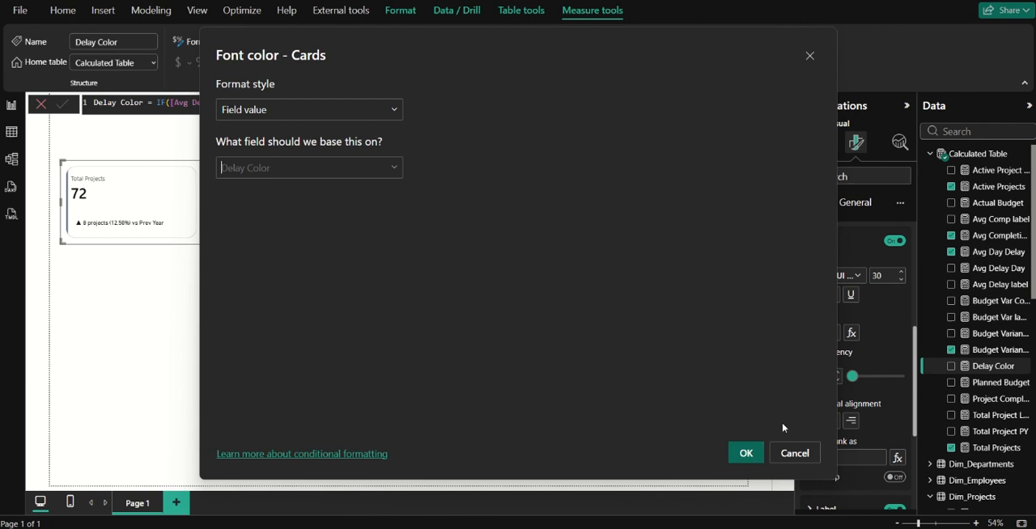
left_click(746, 460)
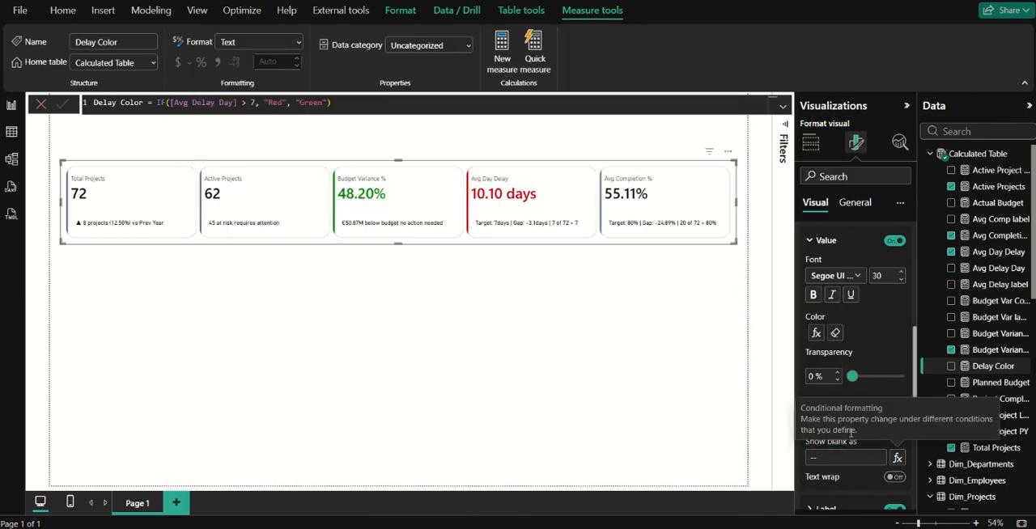
Set the callout formatting settings to apply to all cards again.
scroll(842, 291, "up", 3)
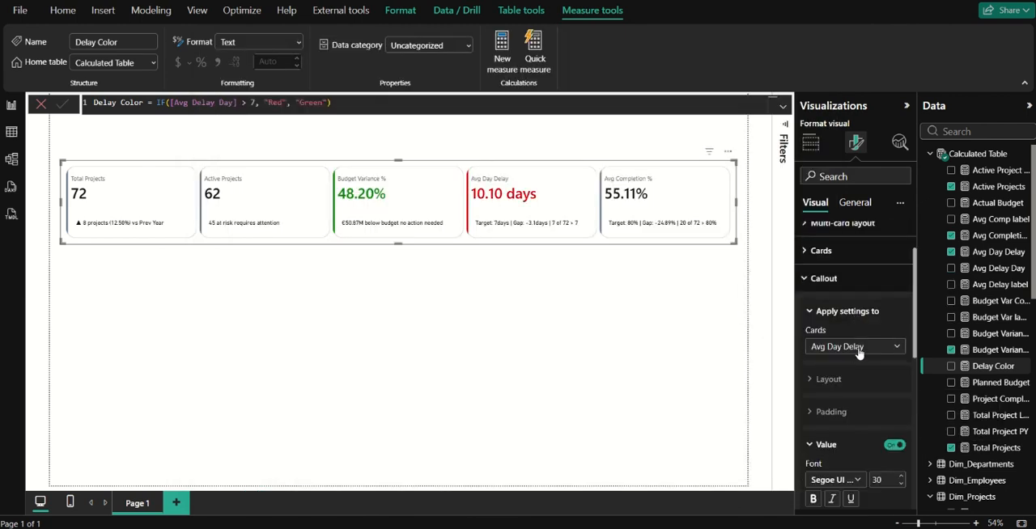
left_click(858, 348)
scroll(842, 368, "down", 3)
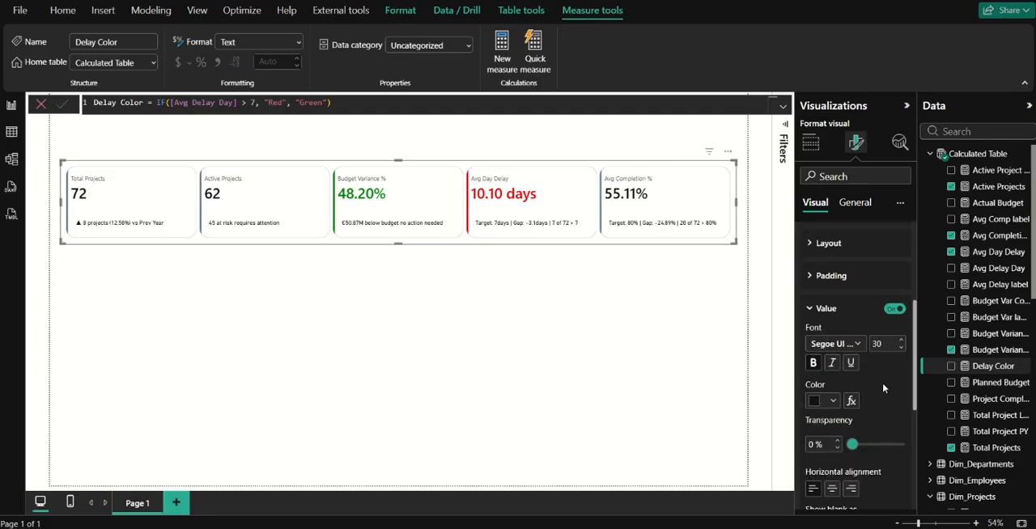
scroll(848, 352, "up", 3)
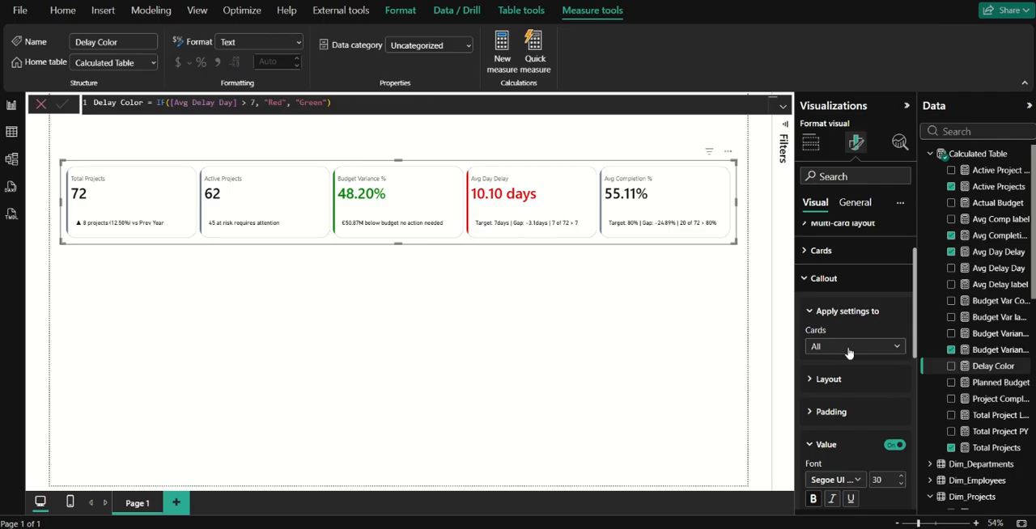
scroll(848, 353, "down", 1)
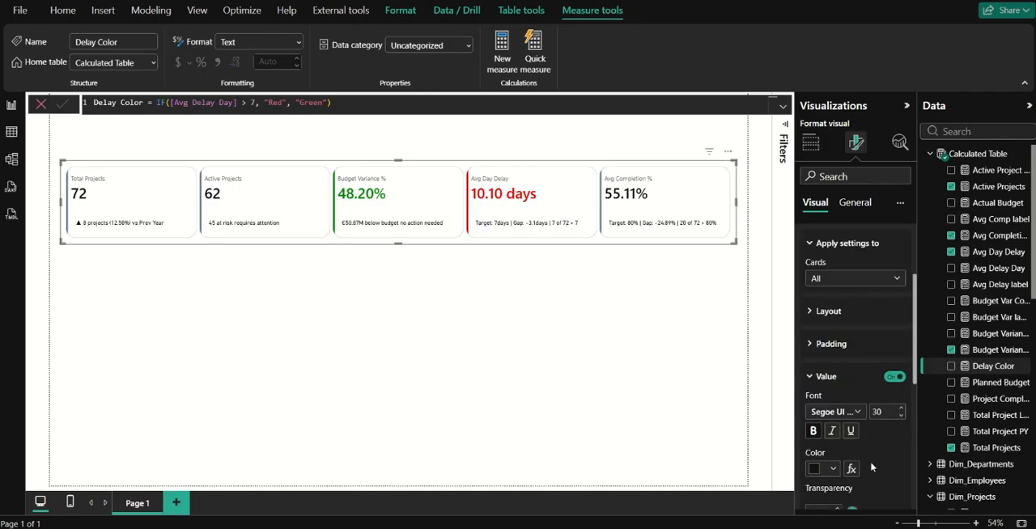
scroll(871, 466, "down", 1)
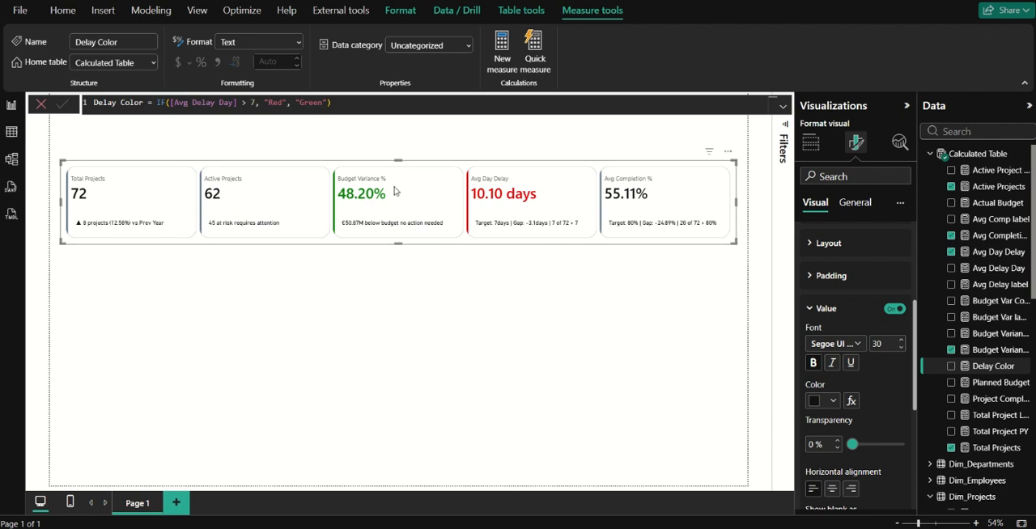
Set the callout label font size to 14 and the callout value font size to 35 for all cards.
left_click(838, 311)
left_click(832, 340)
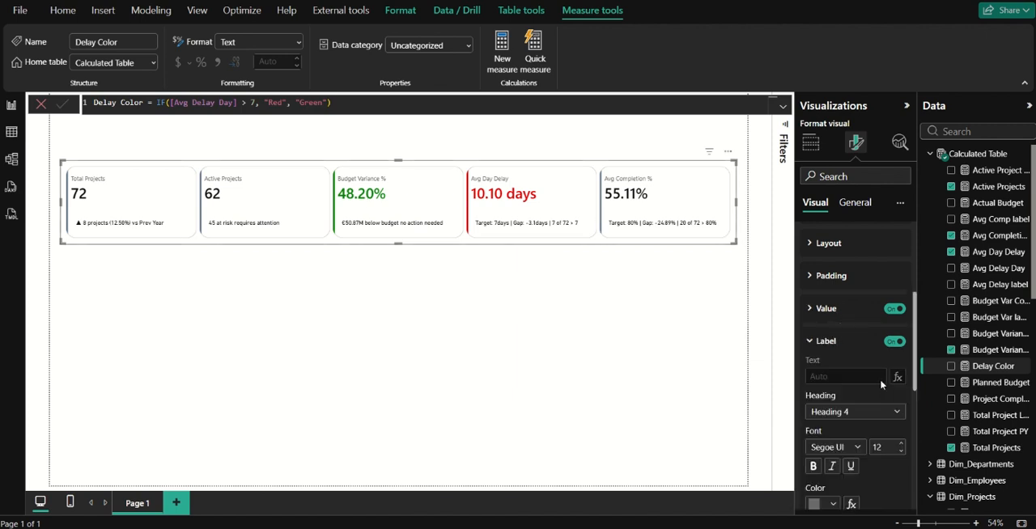
left_click(902, 444)
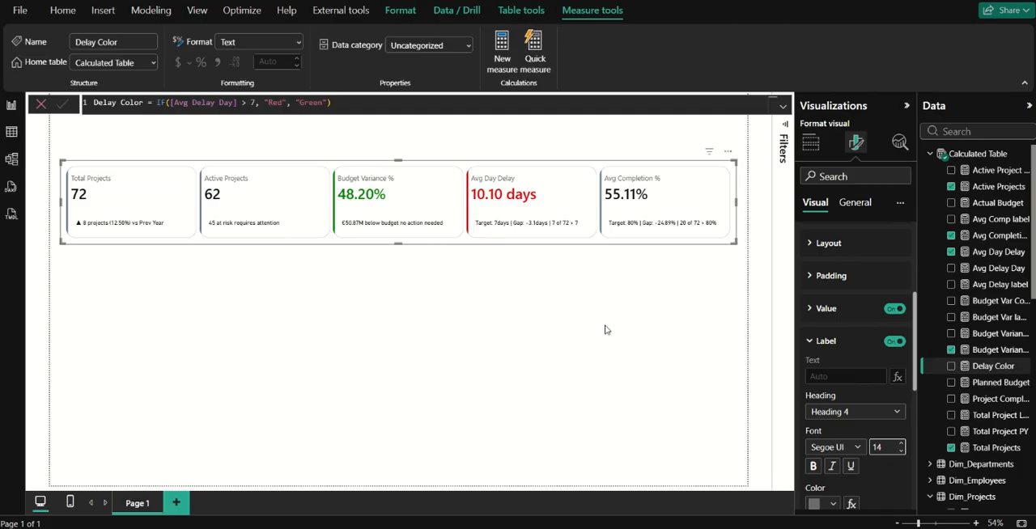
left_click(853, 314)
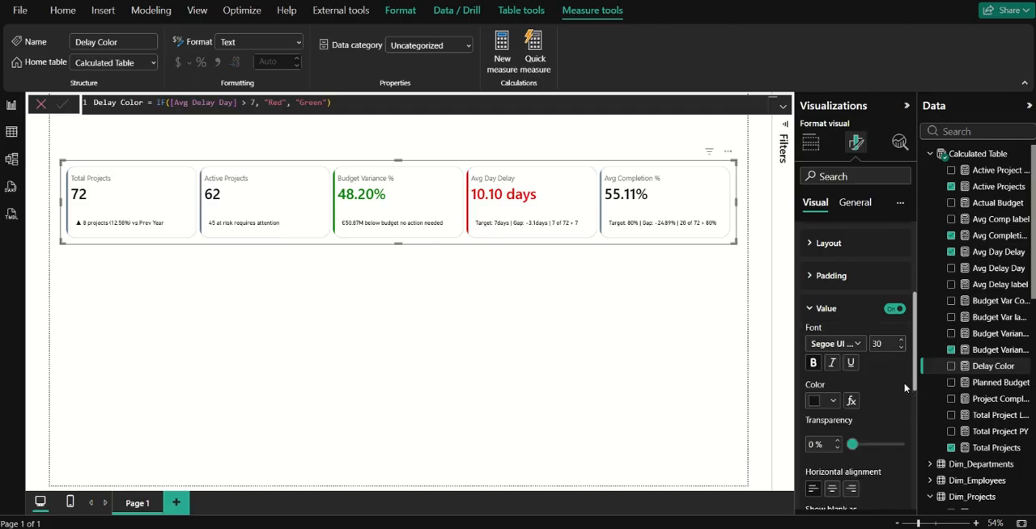
left_click(900, 340)
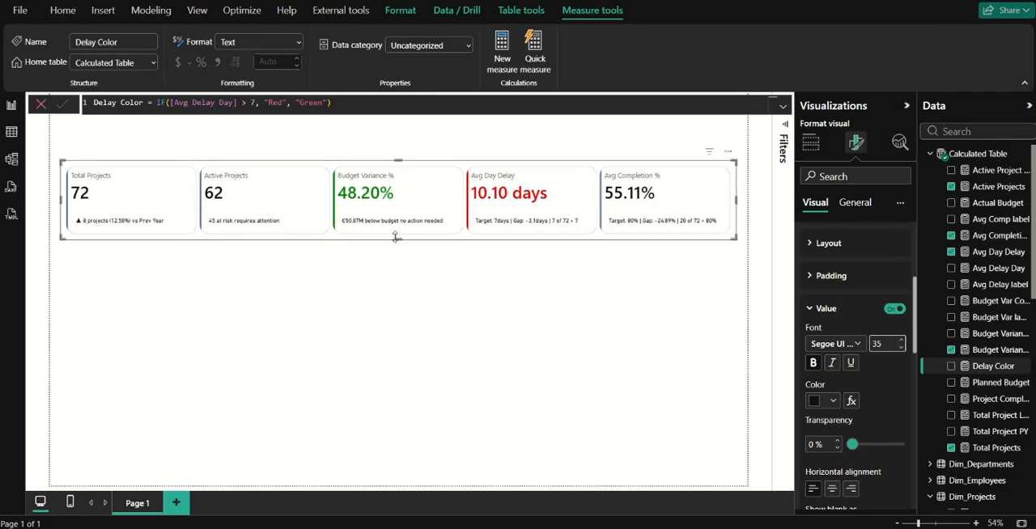
Move the KPI card visual down to the middle of the report page and deselect it.
left_click_drag(405, 224, 414, 232)
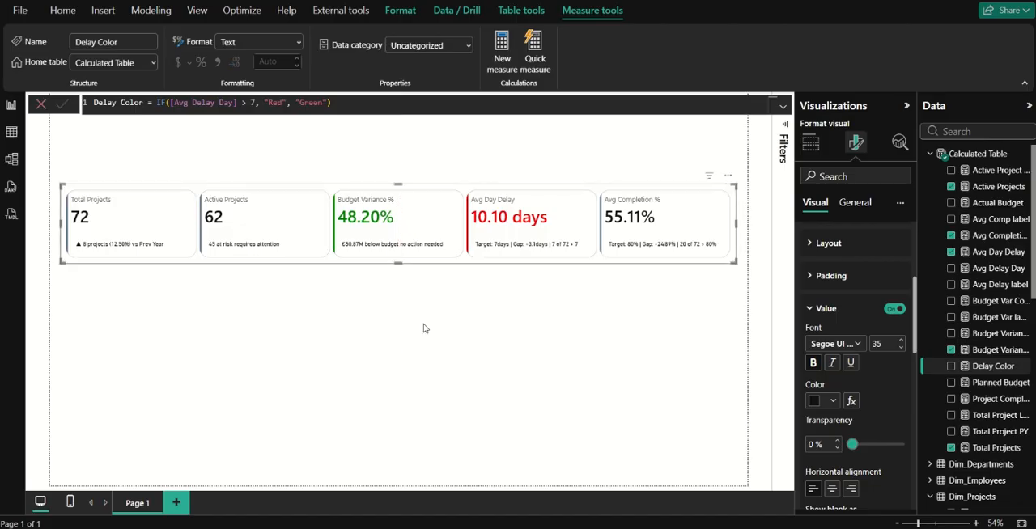
left_click(422, 327)
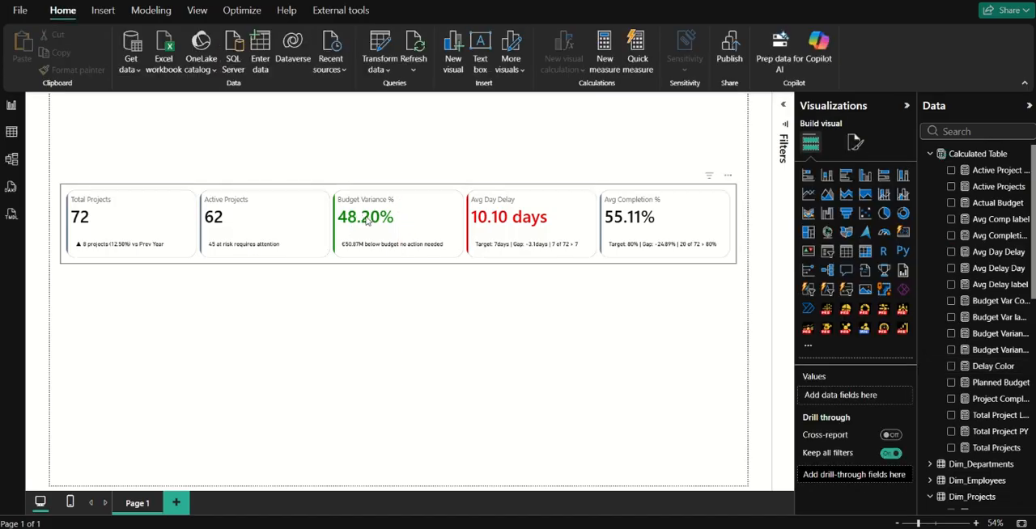
left_click_drag(368, 258, 370, 301)
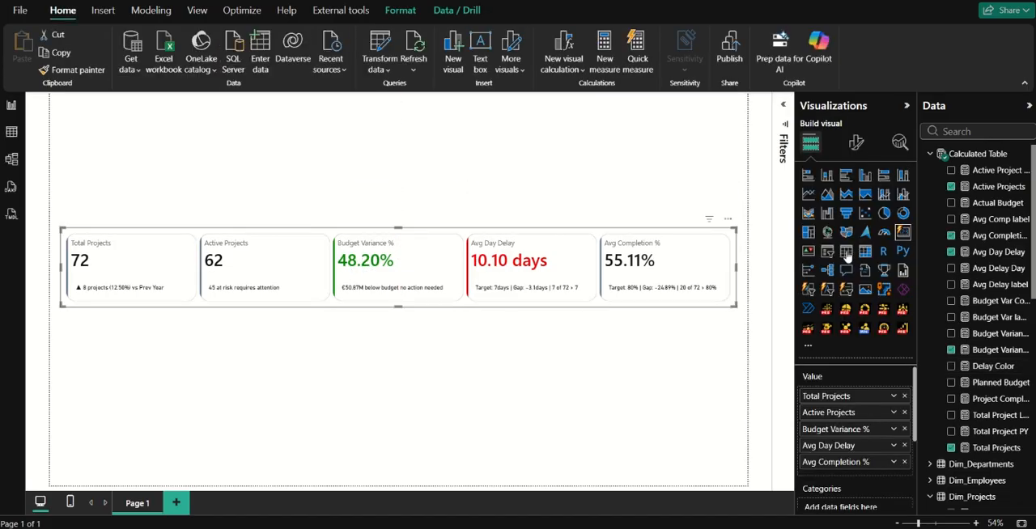
left_click(717, 346)
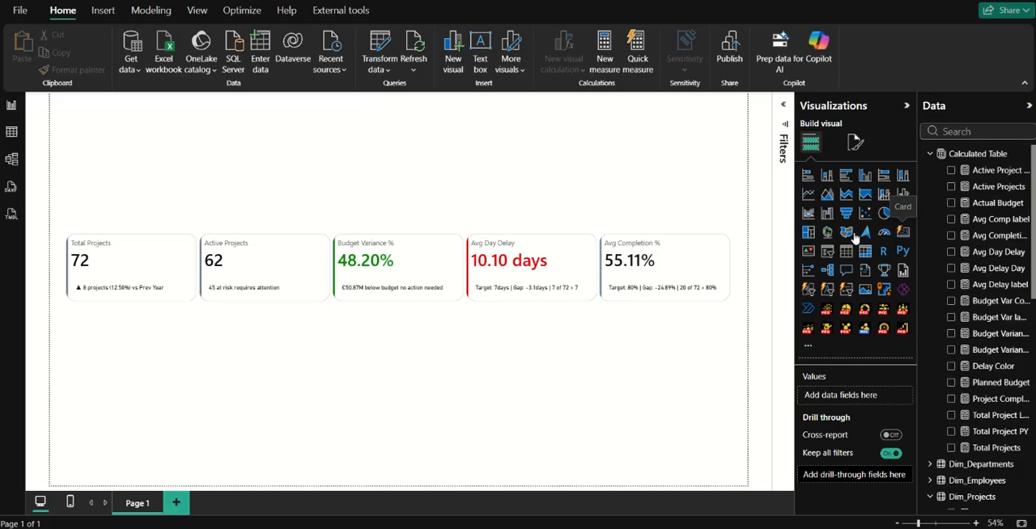
Add a second card visual above the KPI cards with Total Projects, Active Projects, Budget Variance %, Avg Delay Day and Avg Completion %.
left_click_drag(302, 133, 299, 156)
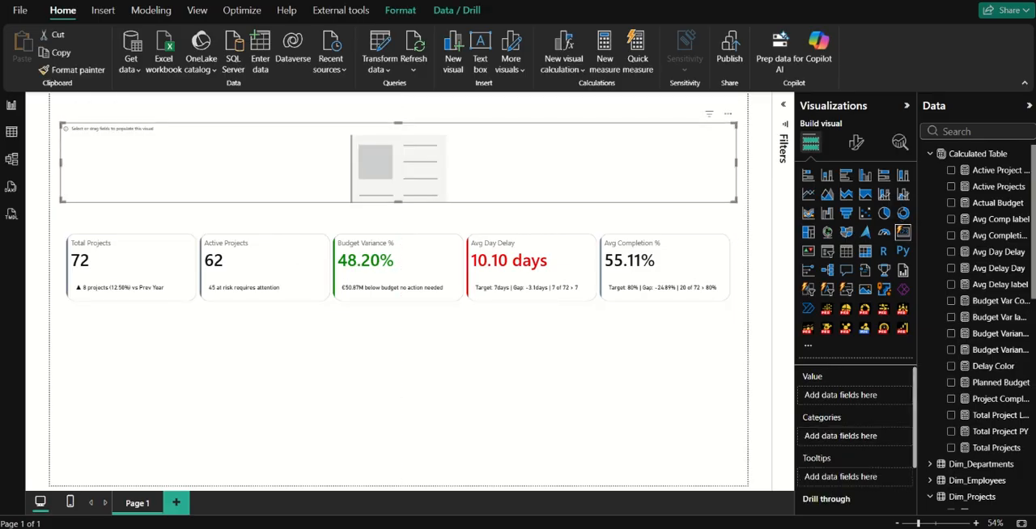
left_click(951, 449)
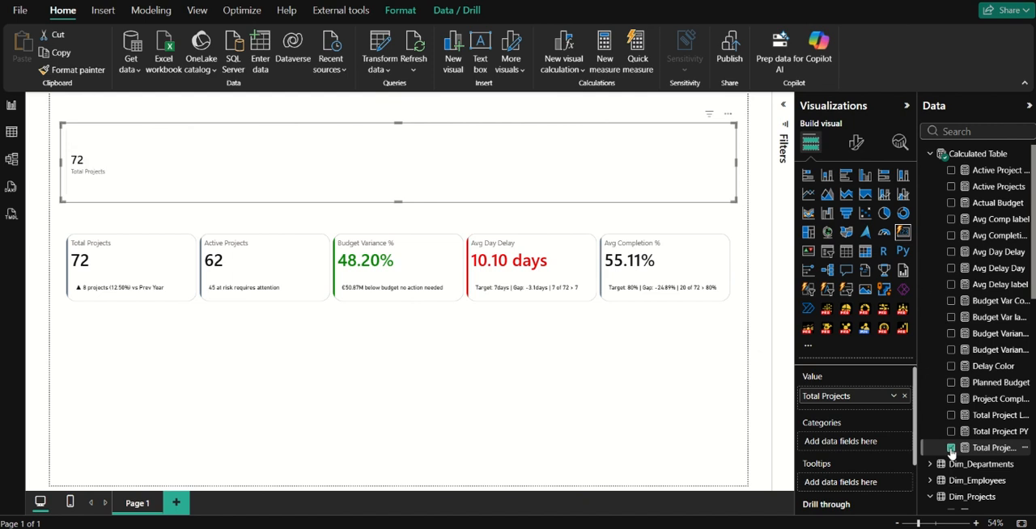
left_click(951, 186)
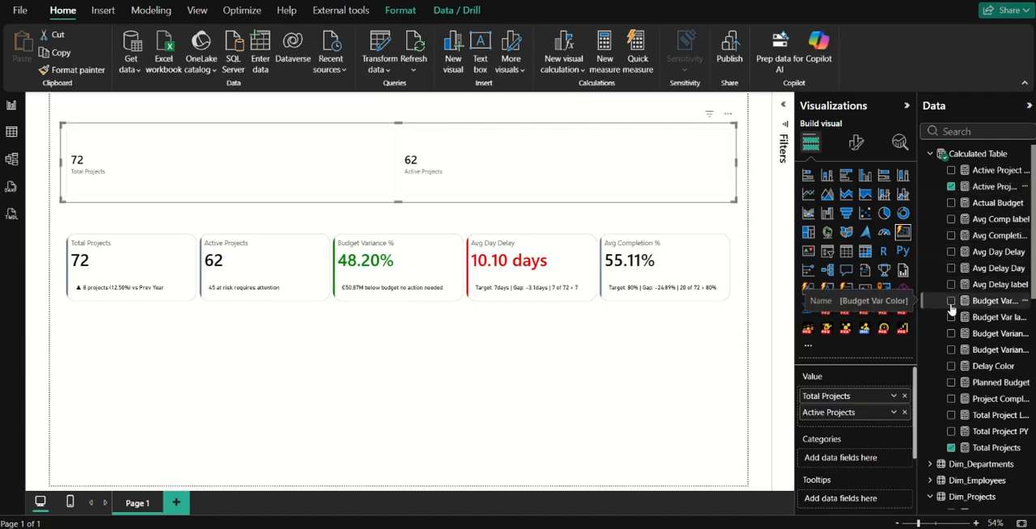
left_click(952, 351)
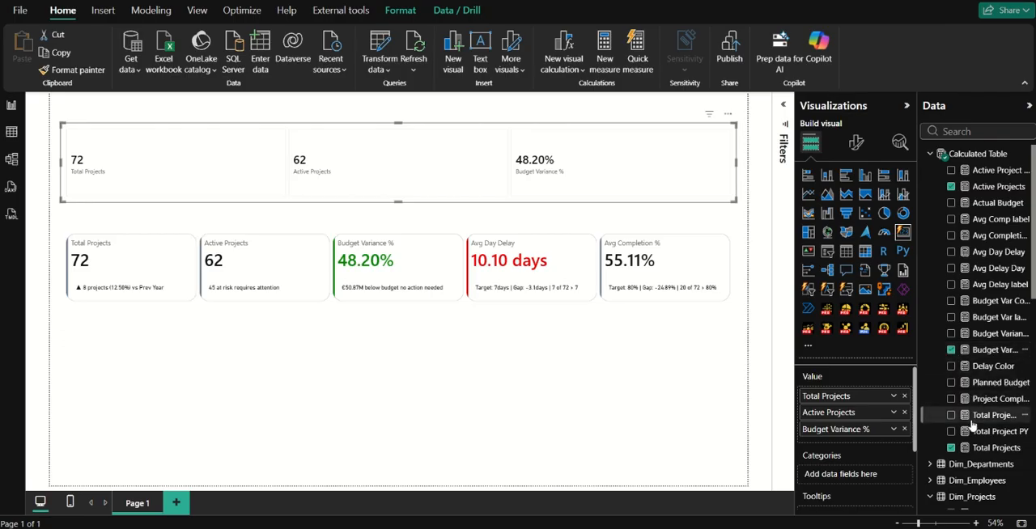
left_click(952, 269)
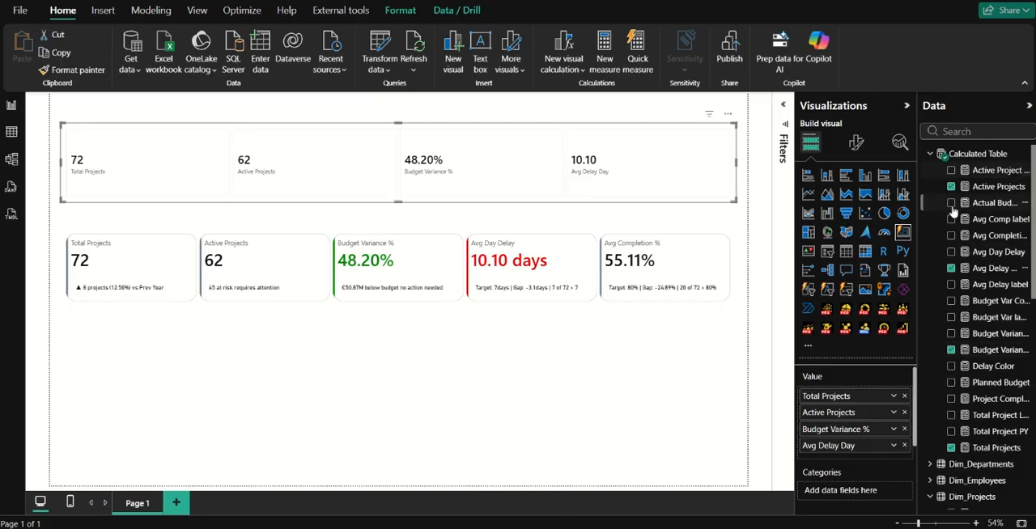
left_click(951, 235)
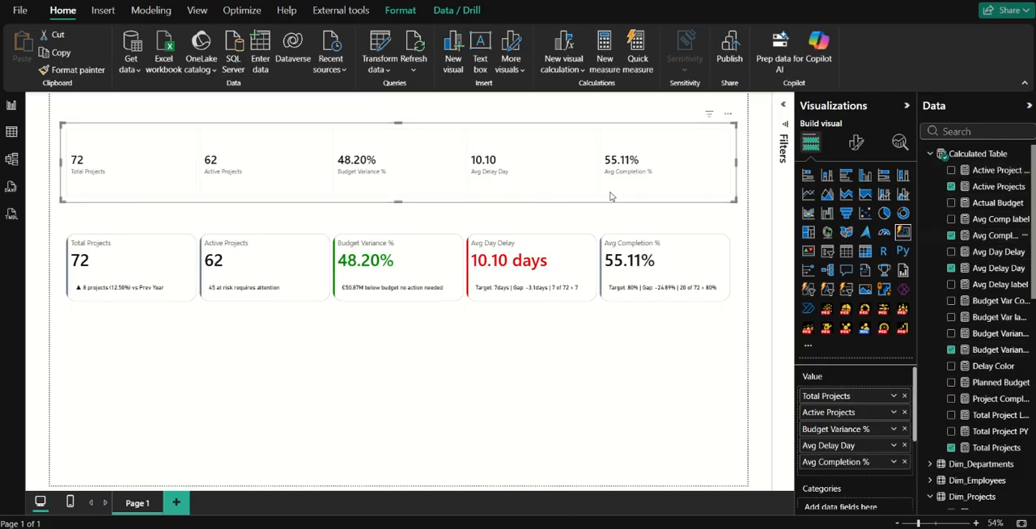
left_click(521, 413)
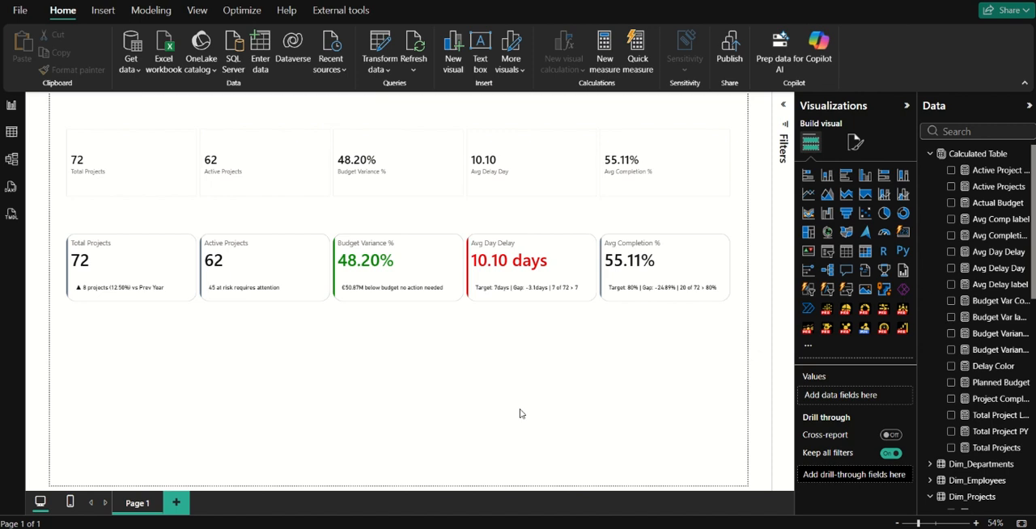
left_click(489, 262)
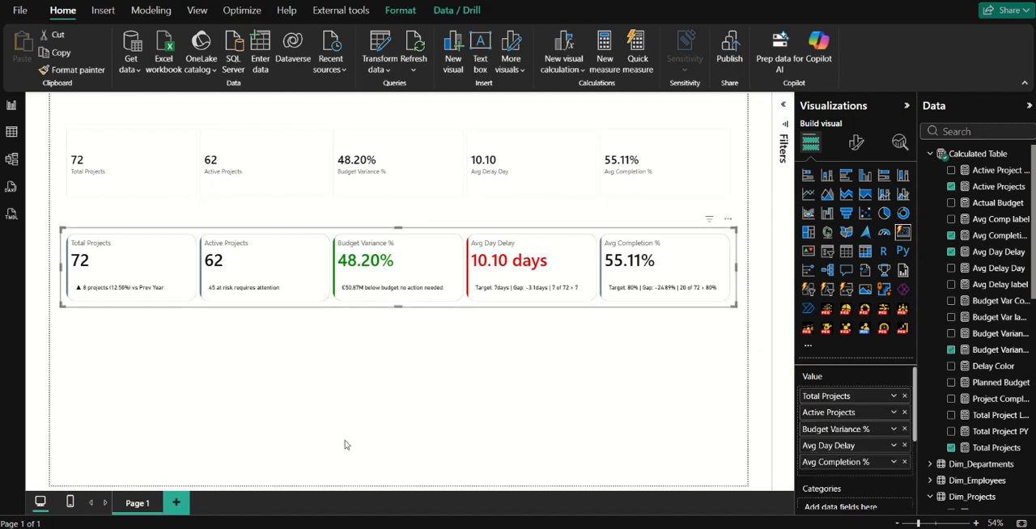
left_click(541, 352)
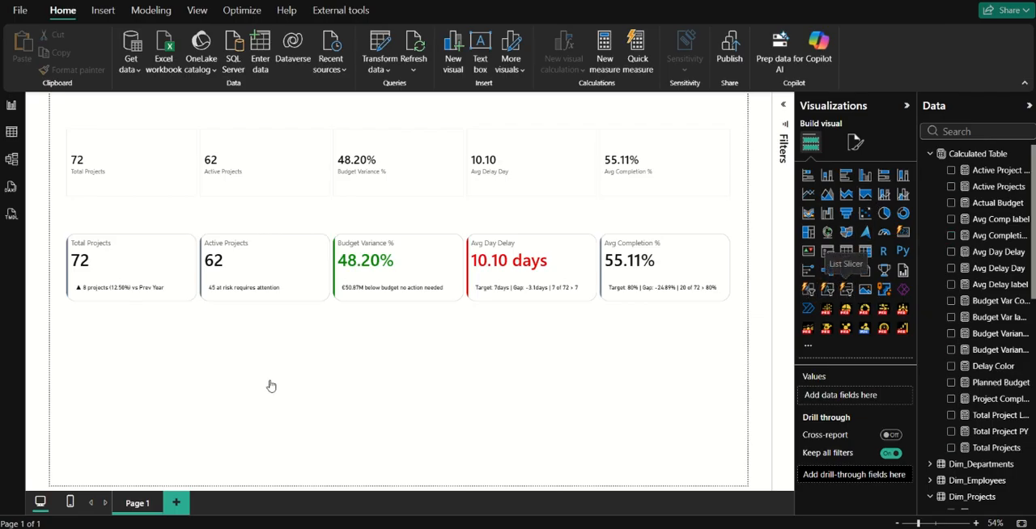
Add a list slicer on the Status field below the KPI cards and filter the page by Completed and by Delayed.
left_click_drag(259, 348, 250, 392)
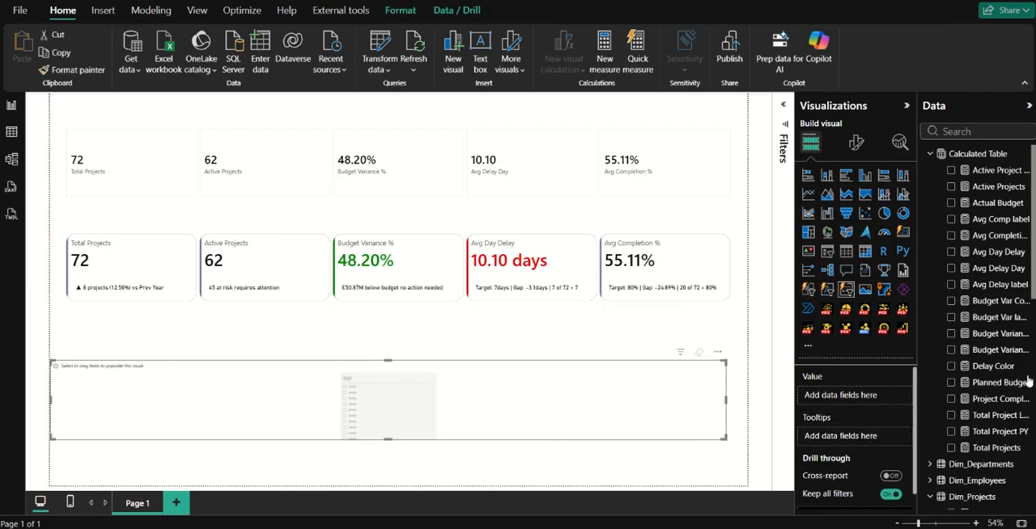
scroll(1000, 427, "down", 8)
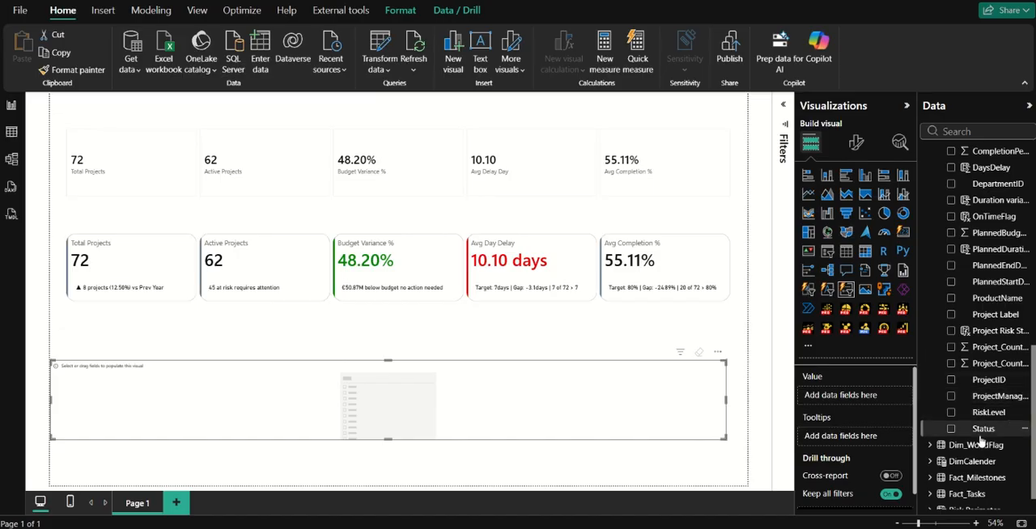
left_click_drag(979, 437, 840, 395)
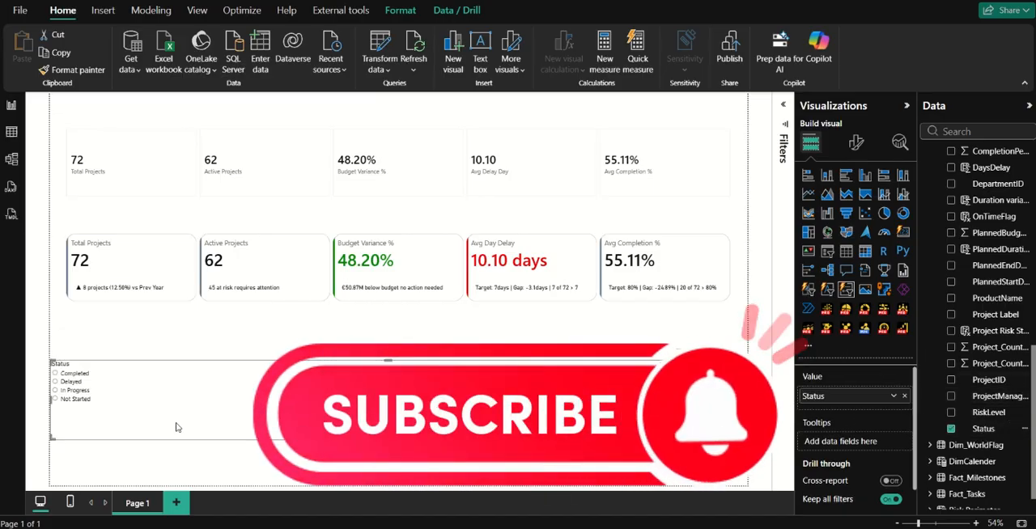
left_click(71, 376)
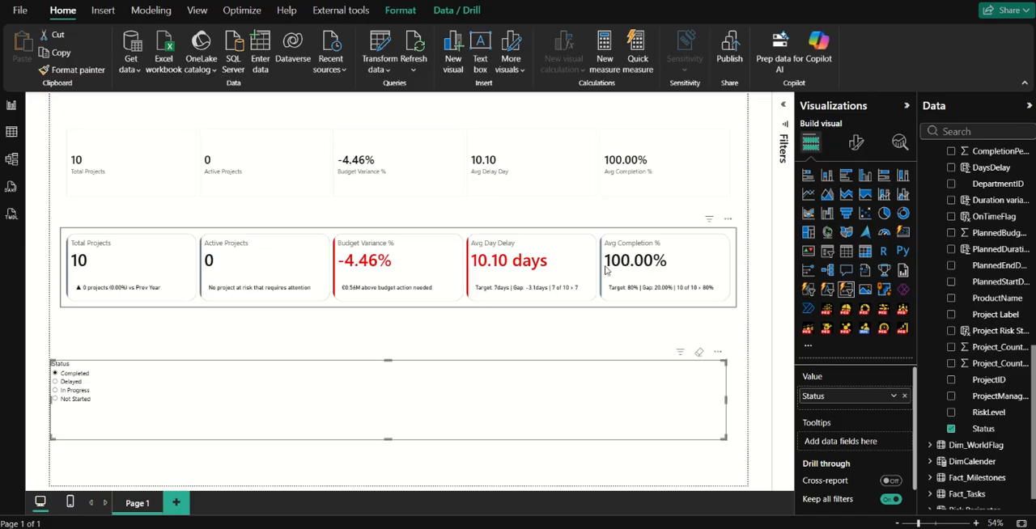
left_click(70, 382)
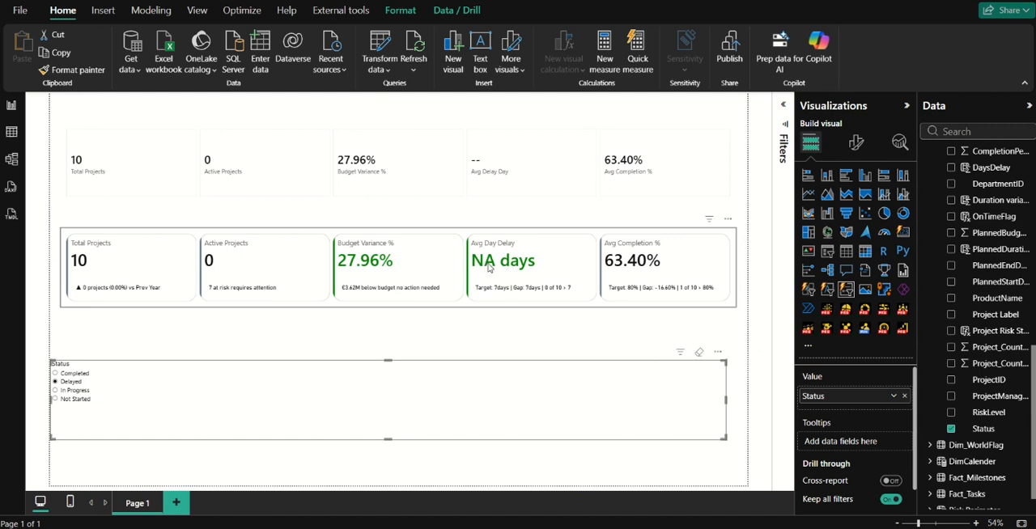
scroll(977, 228, "up", 10)
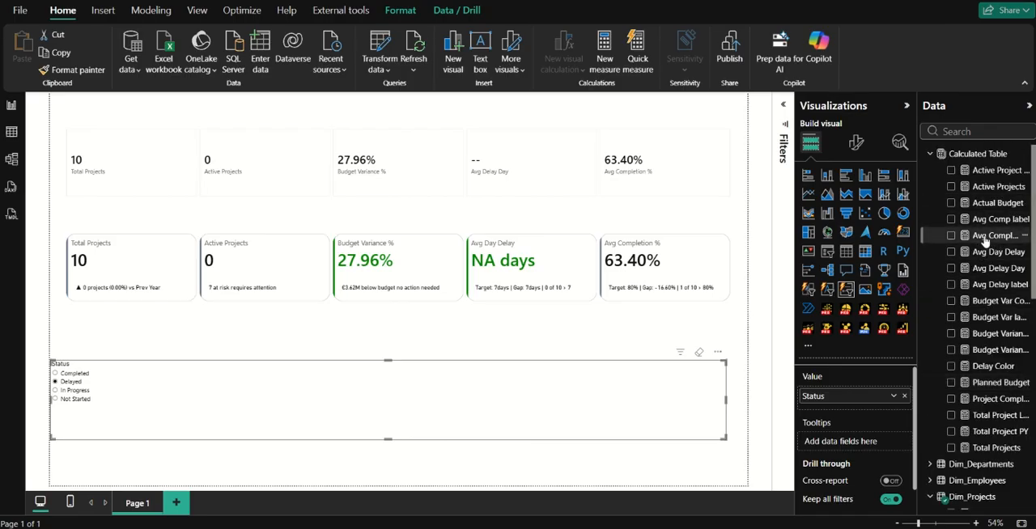
left_click(991, 254)
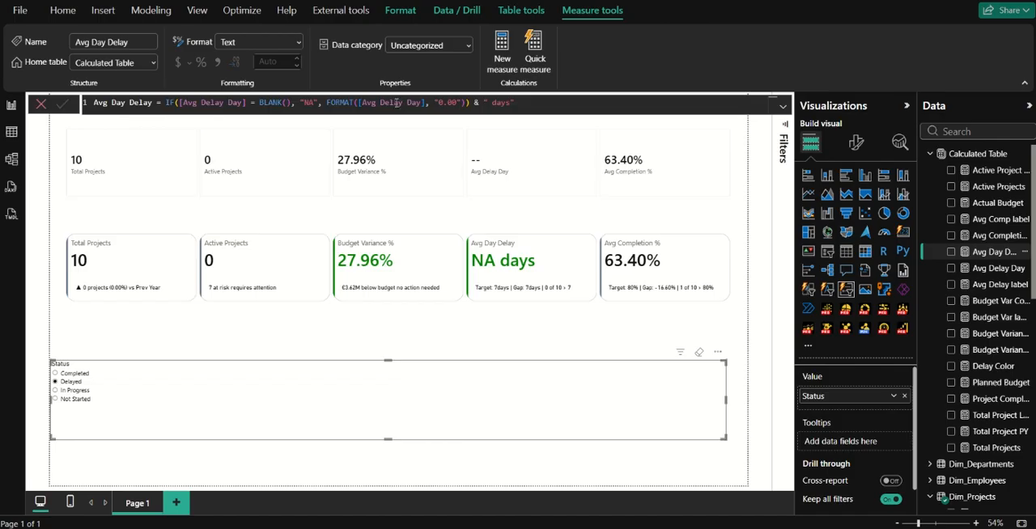
double_click(309, 103)
type("No")
left_click(155, 123)
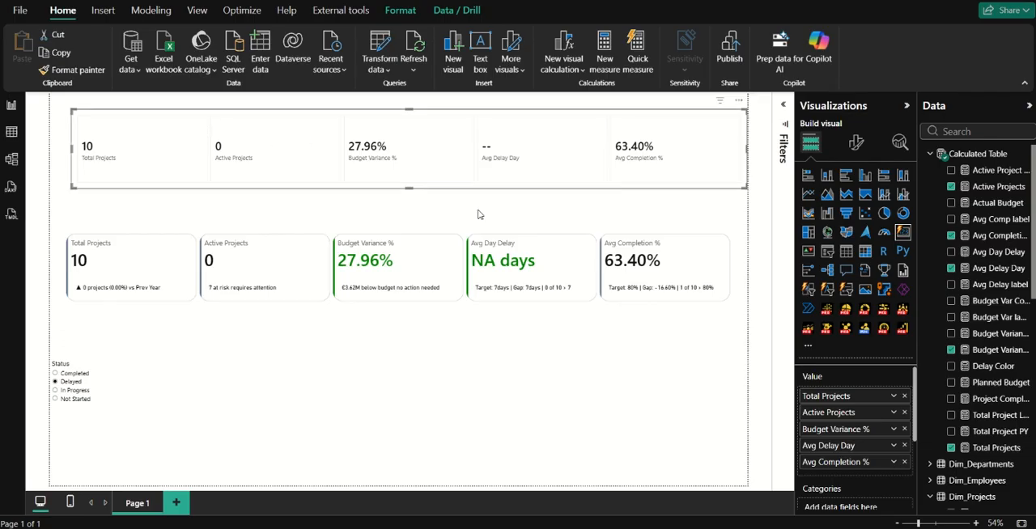
Change the text returned for a blank value in the Avg Day Delay measure to "No" and commit it.
left_click(995, 252)
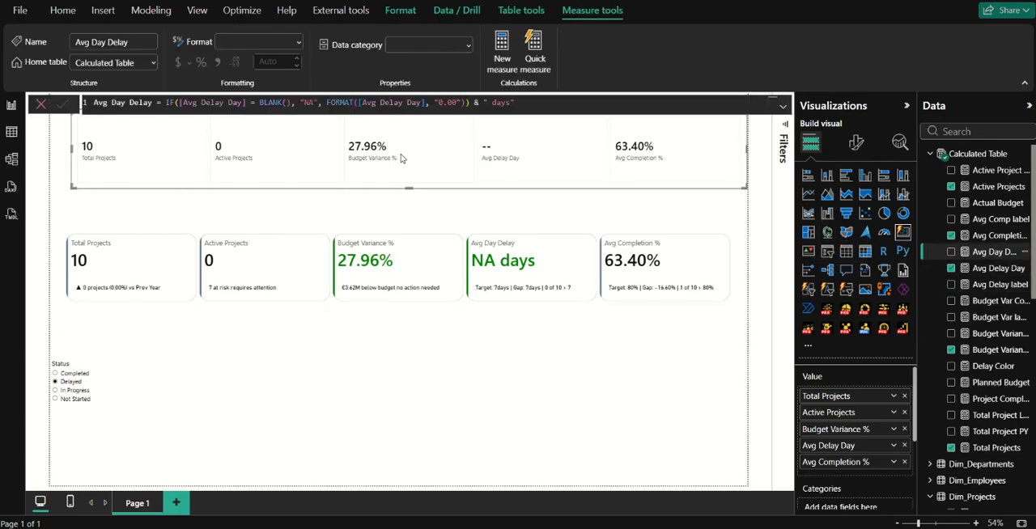
left_click(316, 102)
key("BackSpace")
type("o")
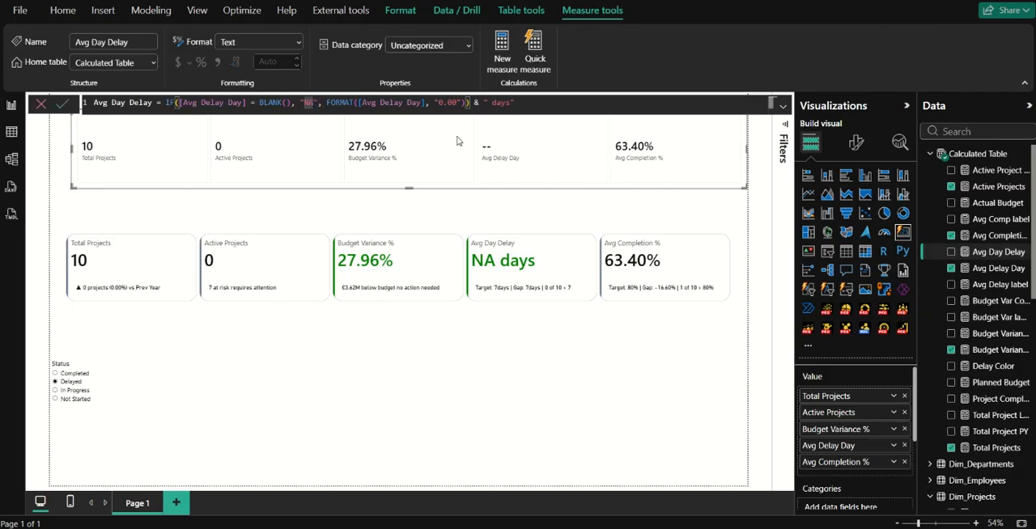
key("Return")
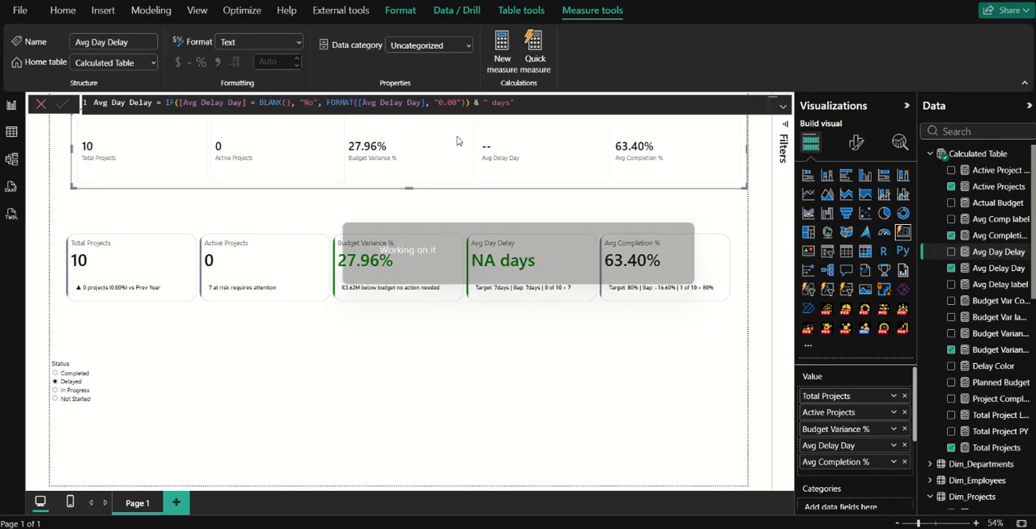
left_click(44, 109)
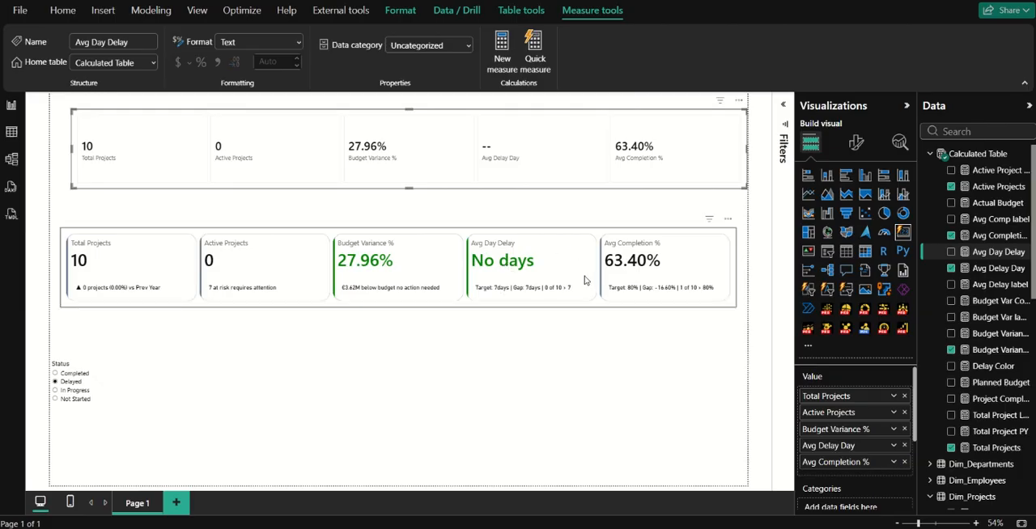
Extend the blank-value text in the Avg Day Delay measure to "No delay".
left_click(997, 236)
left_click(994, 252)
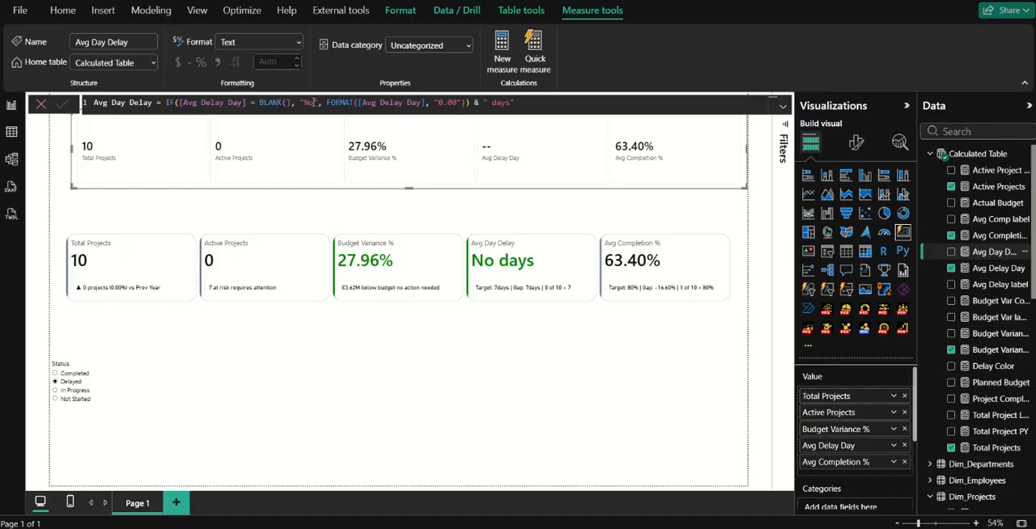
left_click(312, 102)
type("days")
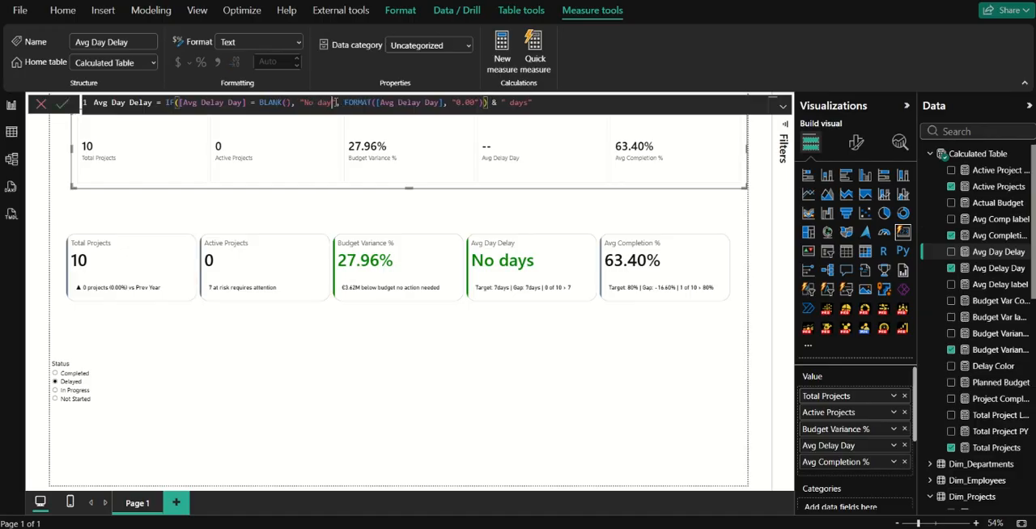
key("BackSpace")
key("BackSpace")
key("BackSpace")
type("elay")
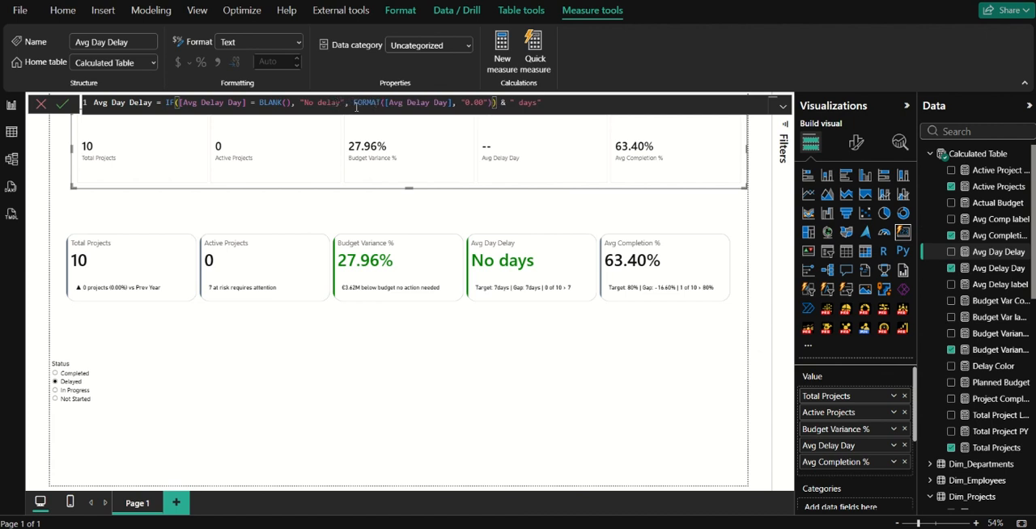
Move the IF's closing parenthesis after & " days" in the Avg Day Delay measure so only formatted values get the suffix, and commit it.
left_click(498, 103)
left_click_drag(500, 103, 547, 103)
key("BackSpace")
left_click(496, 103)
key("ctrl+z")
left_click(63, 104)
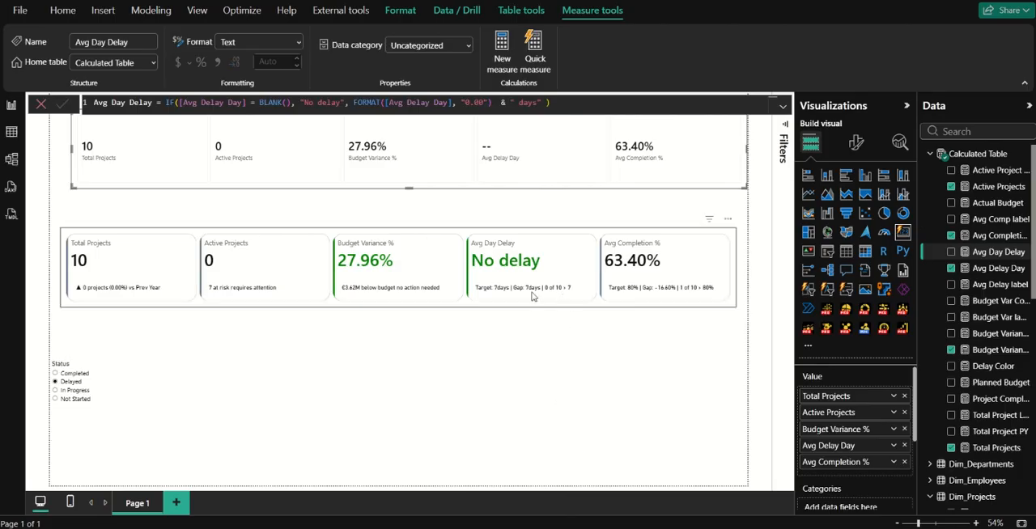
Check the KPI cards under the In Progress, Not Started, Completed and Delayed status filters, and clear the slicer selection.
left_click(70, 394)
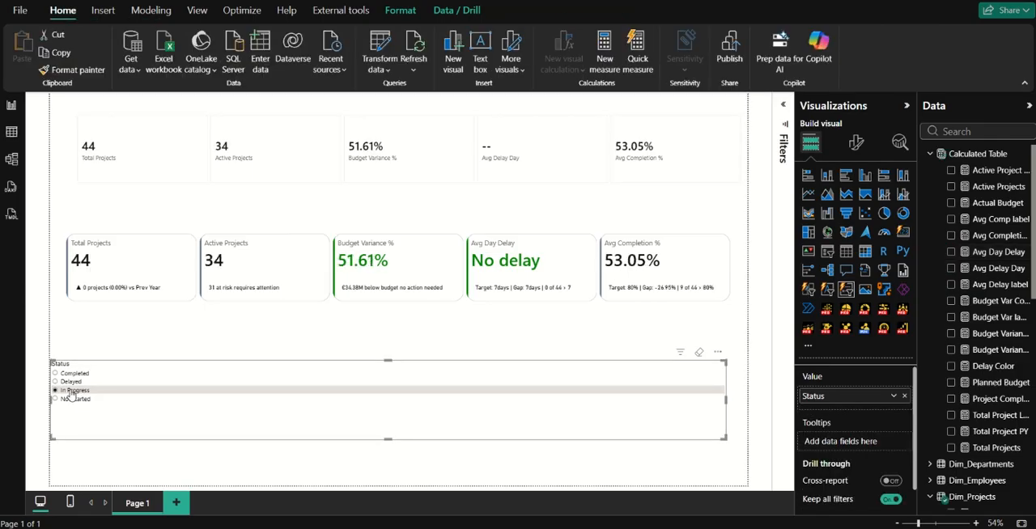
left_click(77, 402)
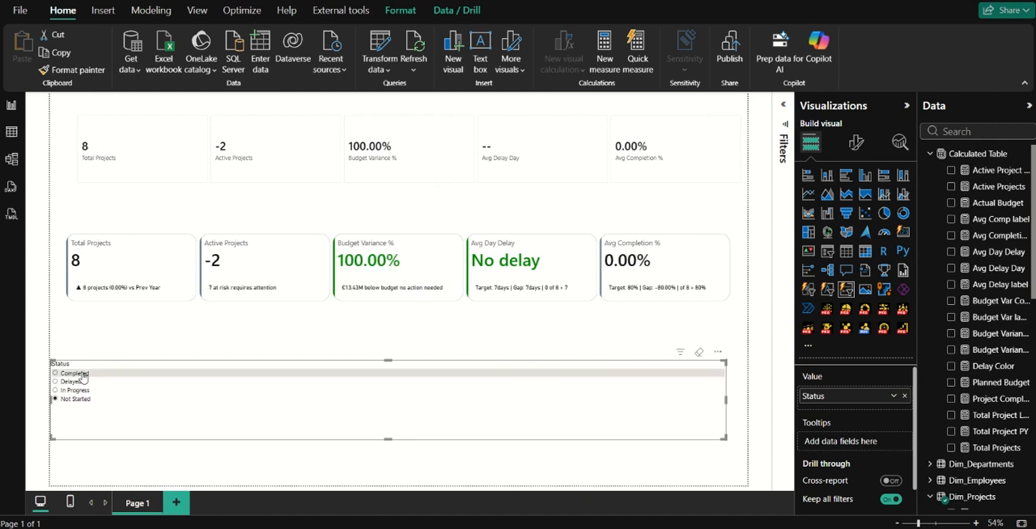
left_click(81, 374)
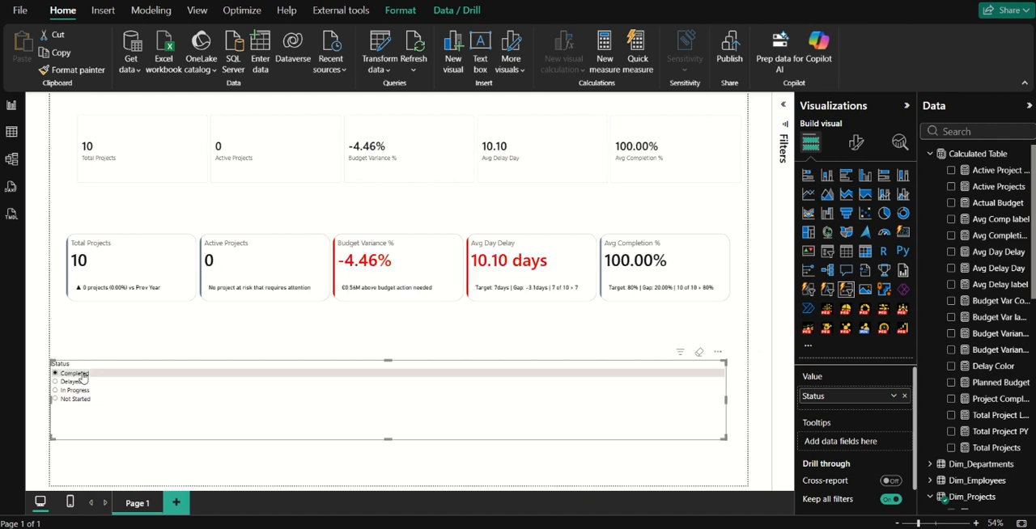
left_click(81, 374)
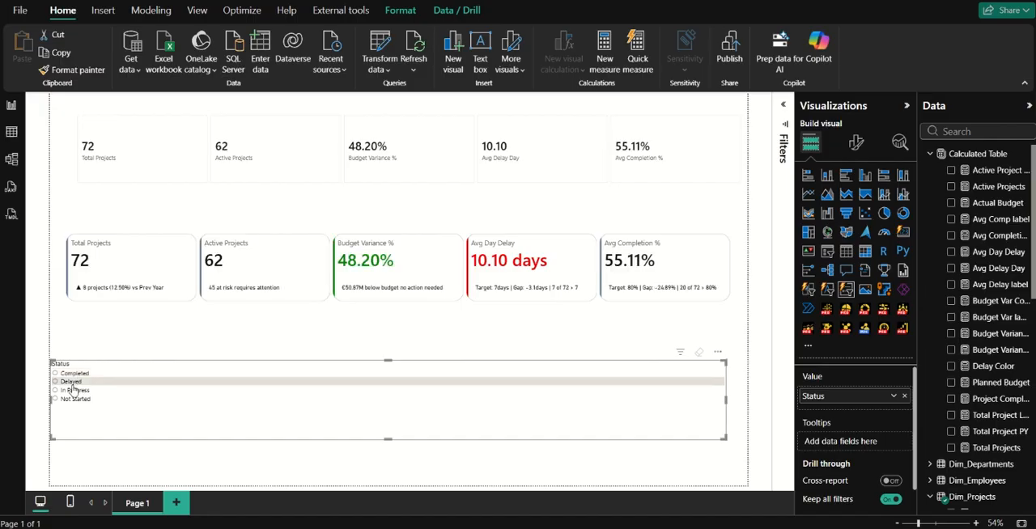
left_click(72, 384)
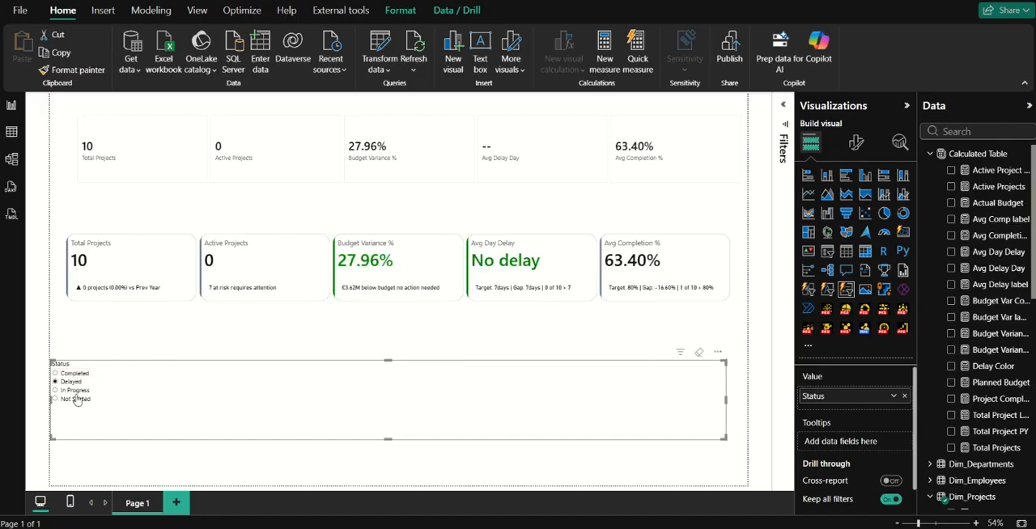
left_click(75, 399)
left_click(77, 399)
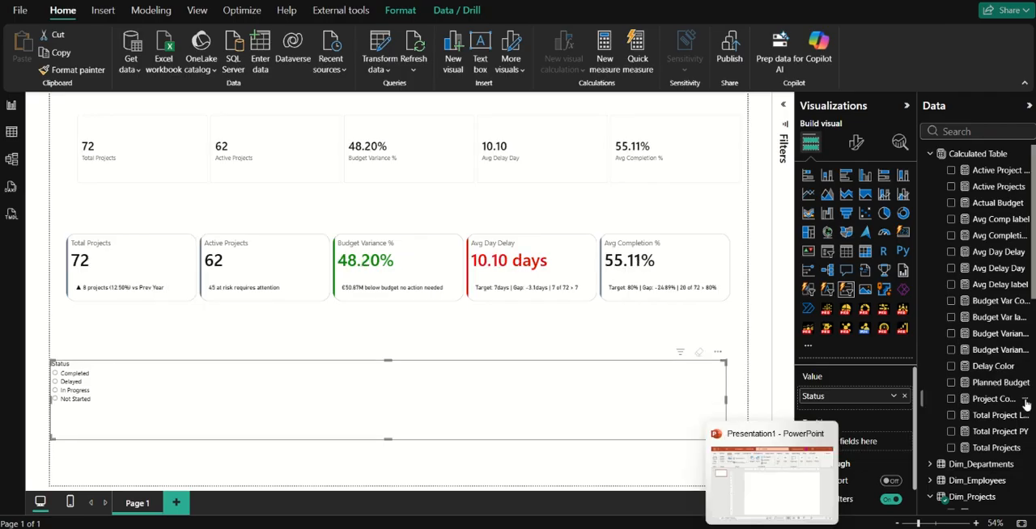
Replace the slicer's Status field with RiskLevel and filter the cards by the High, Low and Medium risk levels.
scroll(973, 485, "down", 3)
scroll(973, 485, "down", 5)
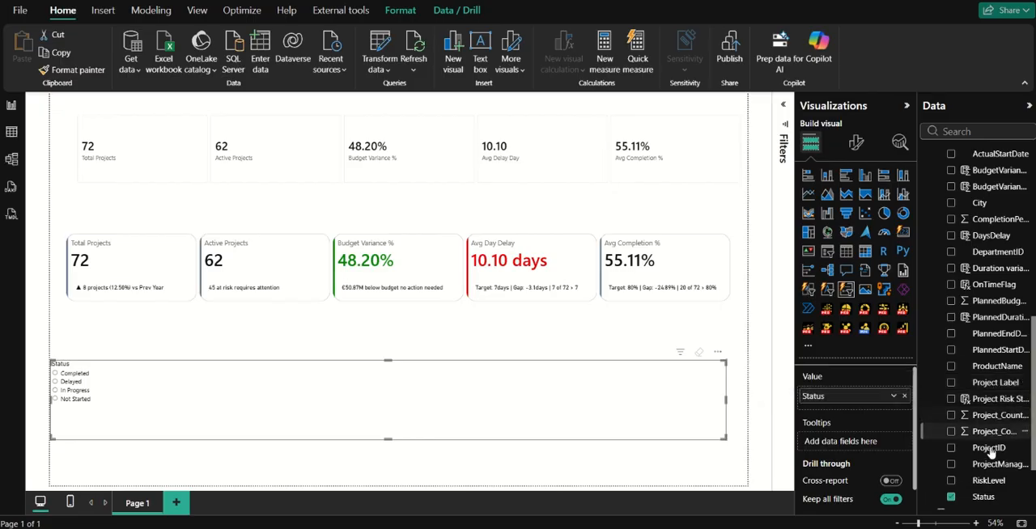
scroll(944, 453, "down", 2)
left_click_drag(983, 414, 861, 405)
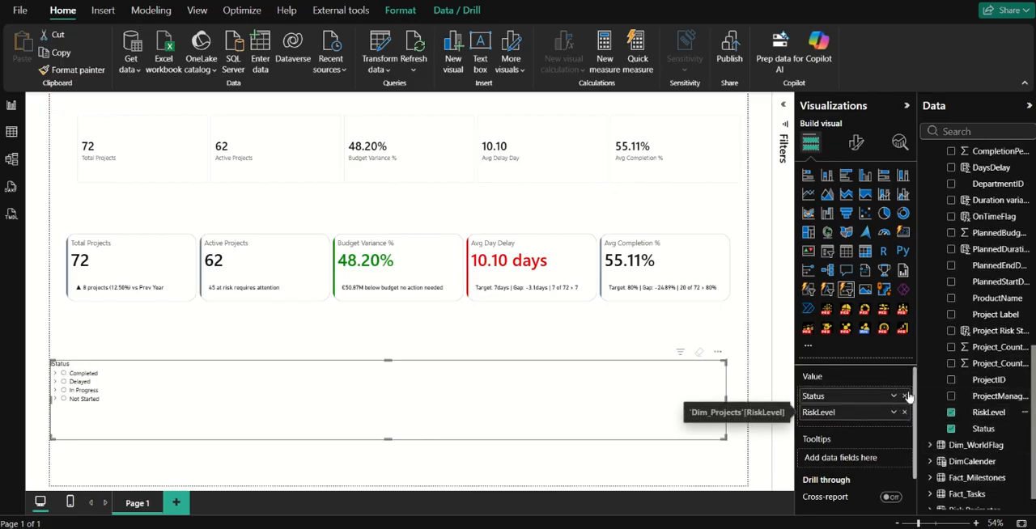
left_click(904, 396)
left_click(64, 376)
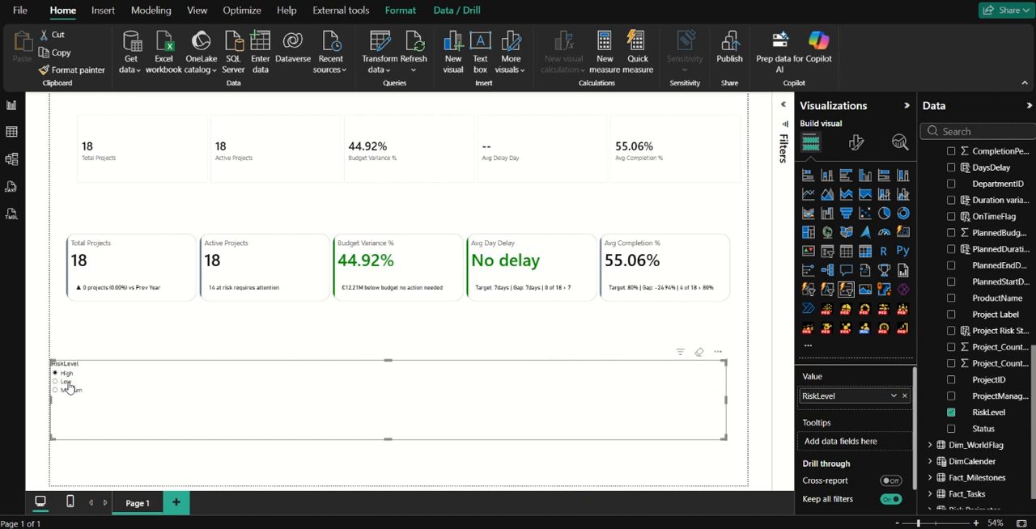
left_click(67, 381)
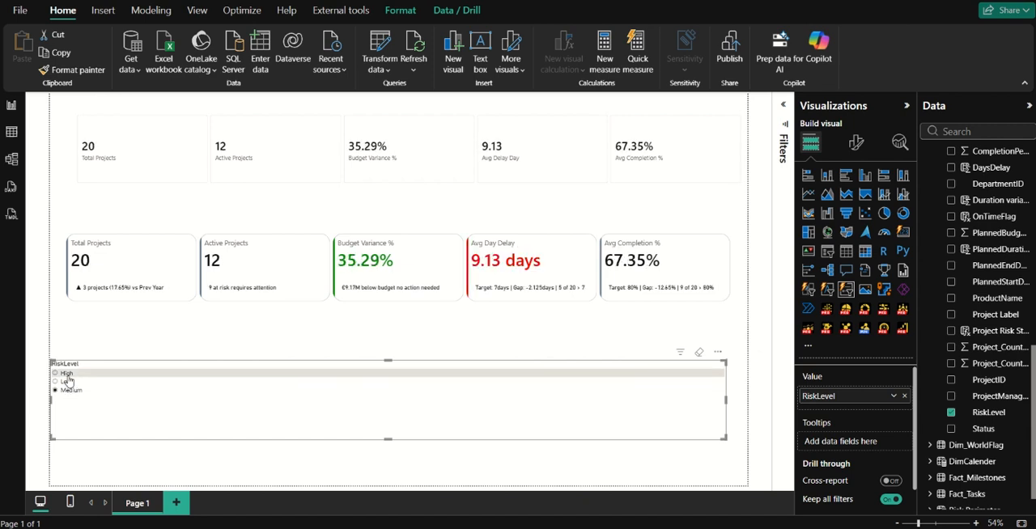
Filter the cards by the High risk level and change the blank-value text in the Avg Day Delay measure to "None".
left_click(65, 374)
scroll(987, 261, "up", 3)
scroll(987, 261, "up", 5)
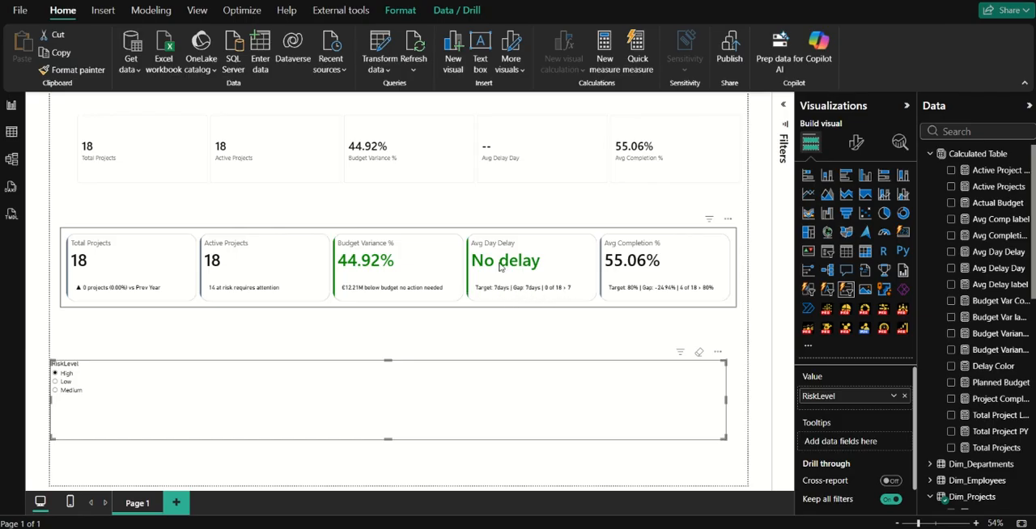
left_click(1003, 255)
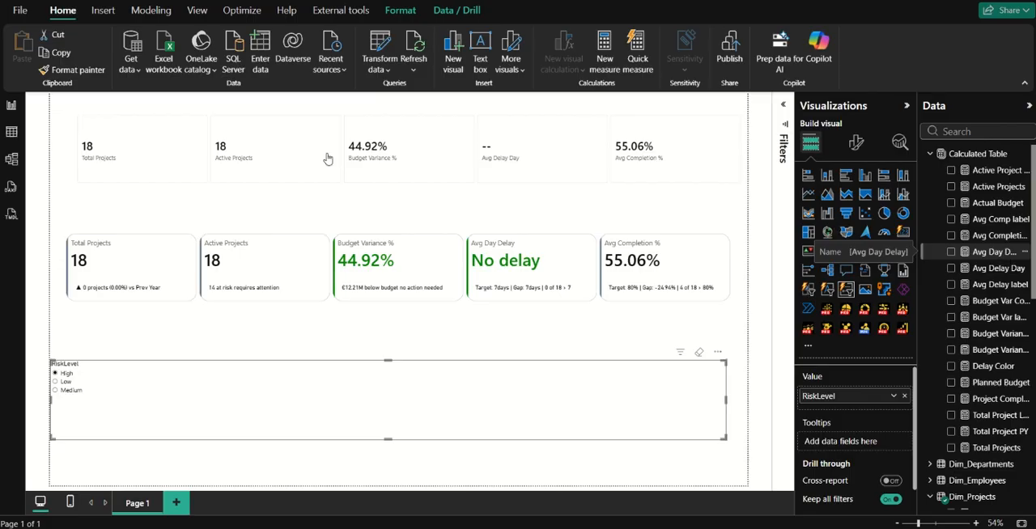
left_click(320, 103)
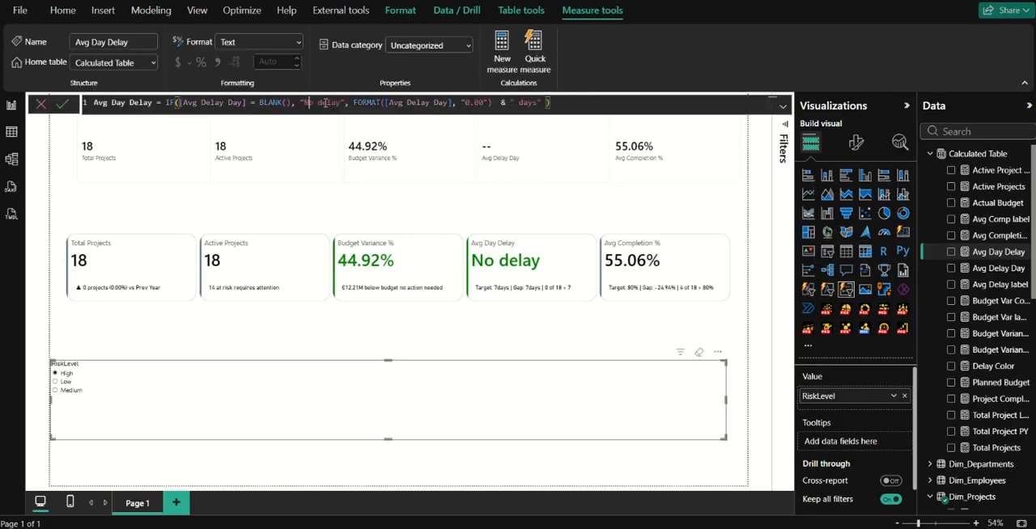
type("None")
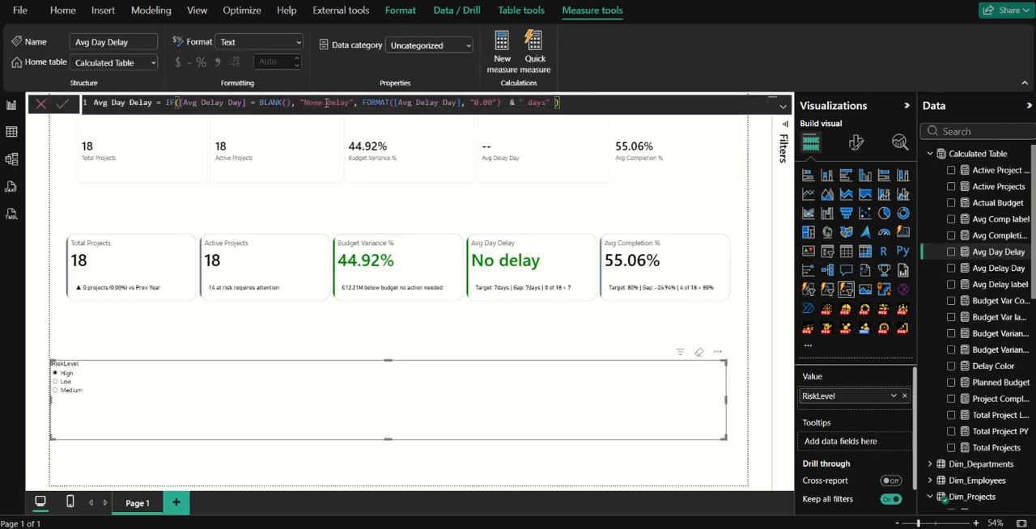
key("ctrl+Delete")
key("Return")
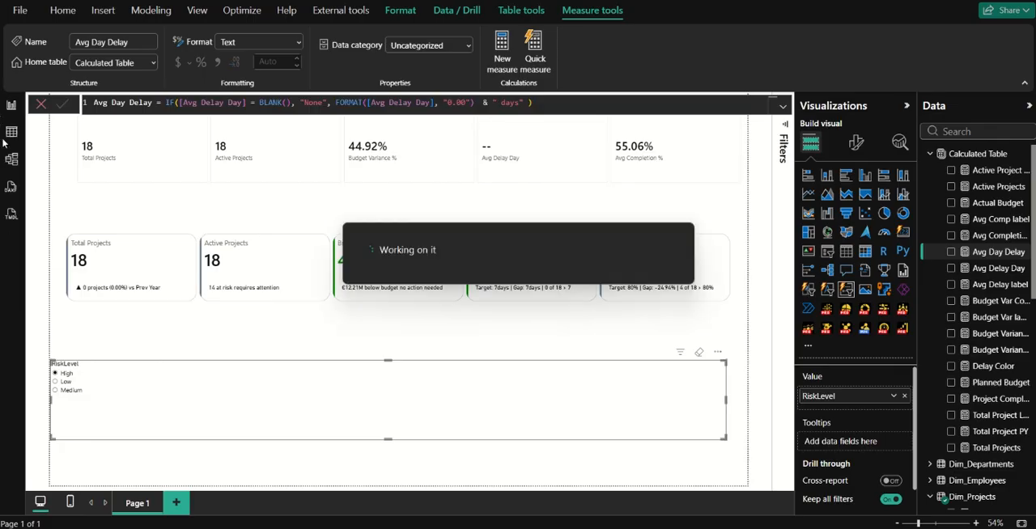
left_click(40, 103)
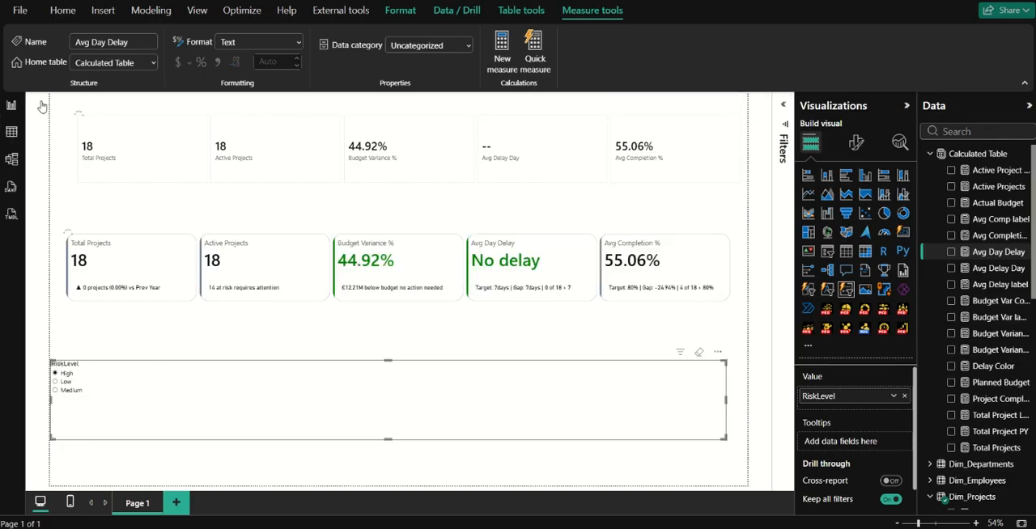
Recheck the KPI cards under the Medium and High risk levels, and delete the RiskLevel slicer from the page.
left_click(68, 390)
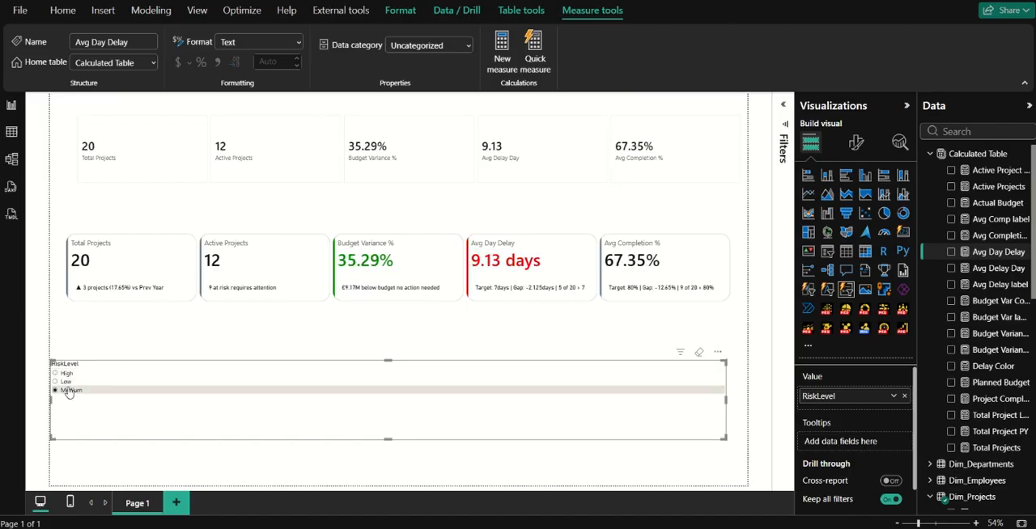
left_click(67, 374)
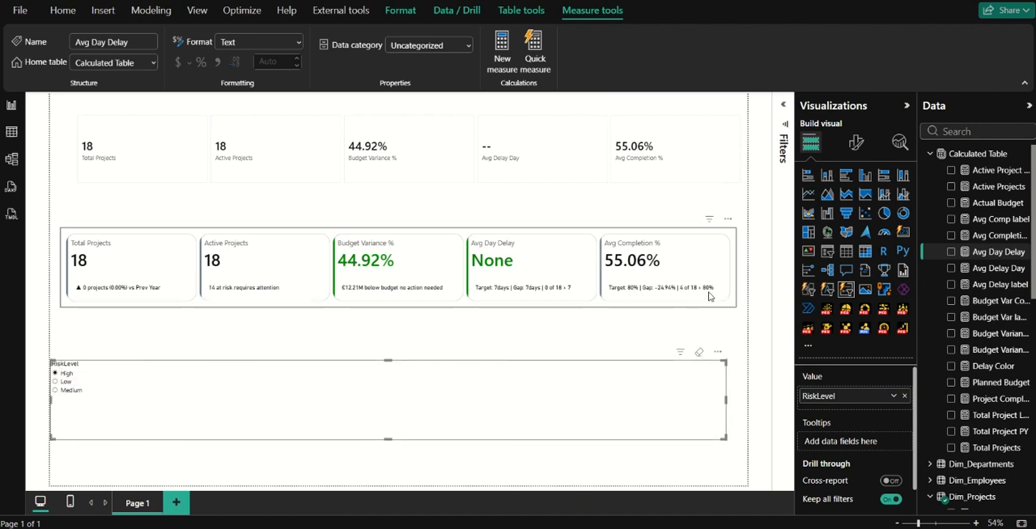
left_click(71, 391)
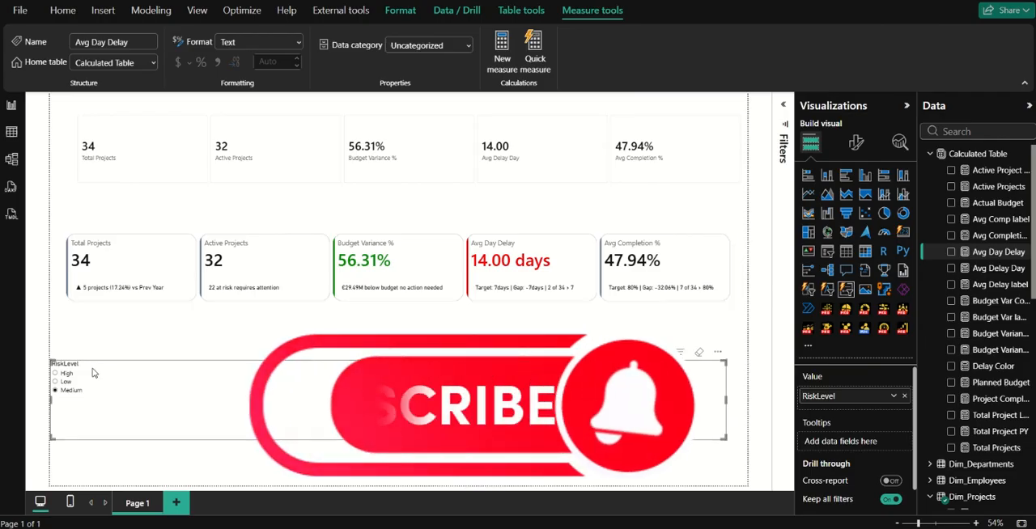
scroll(1003, 356, "down", 3)
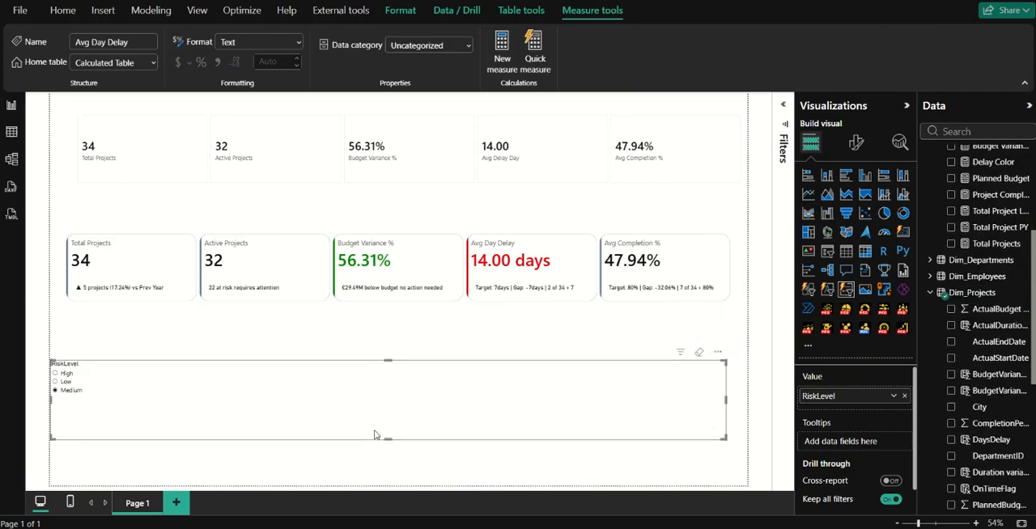
key("Delete")
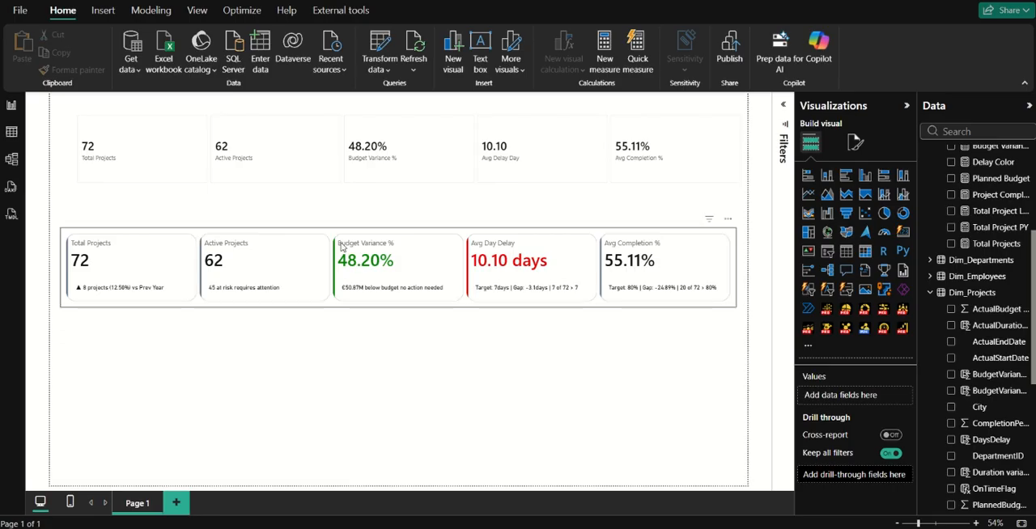